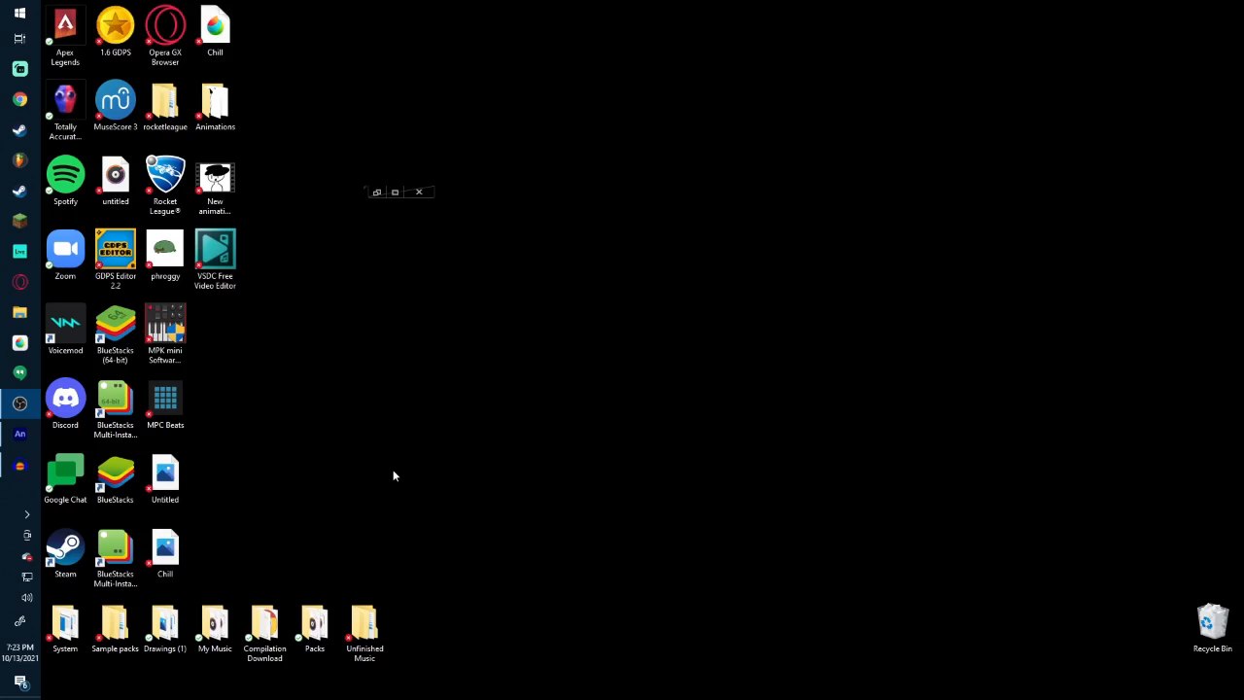
Switch to Audacity and record a short audio clip of about 5.5 seconds on the empty stereo track.
left_click(20, 465)
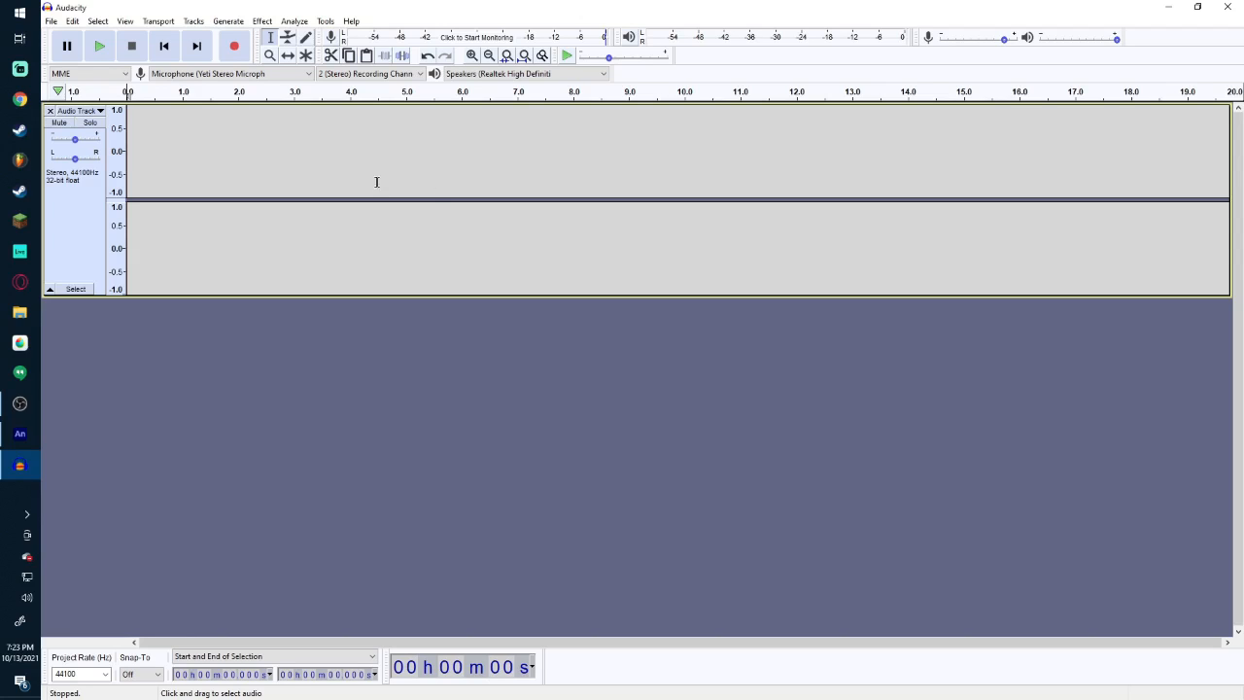
left_click(233, 46)
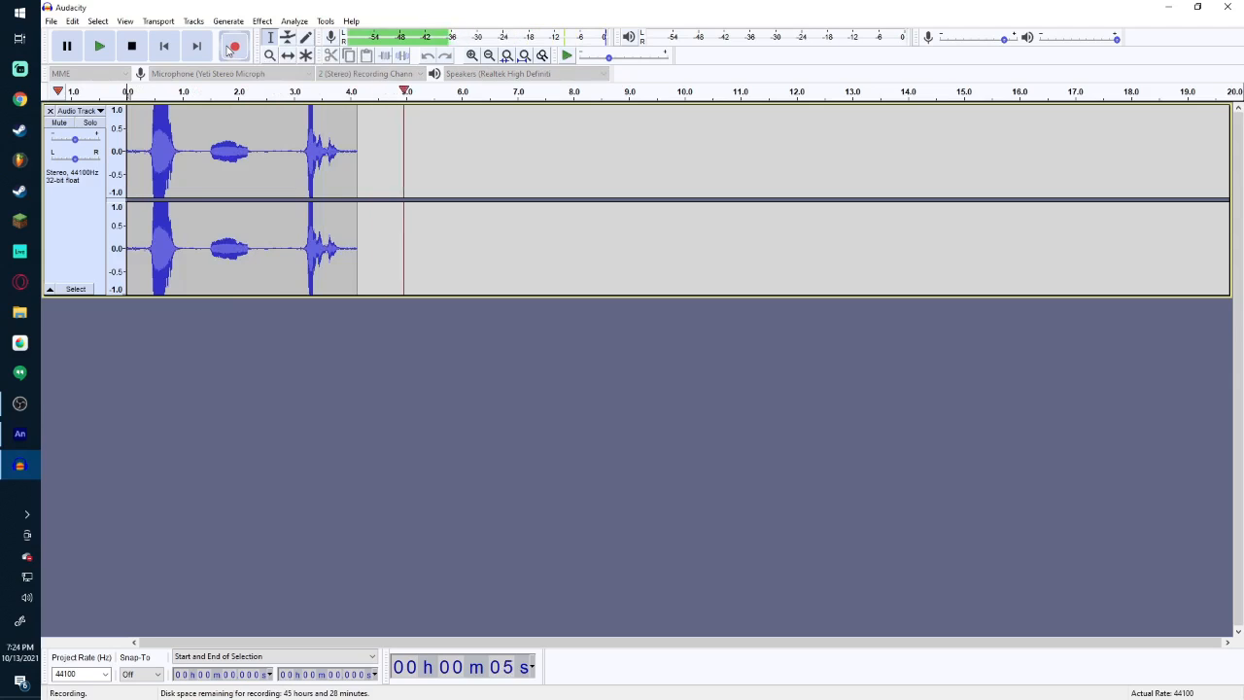
key("space")
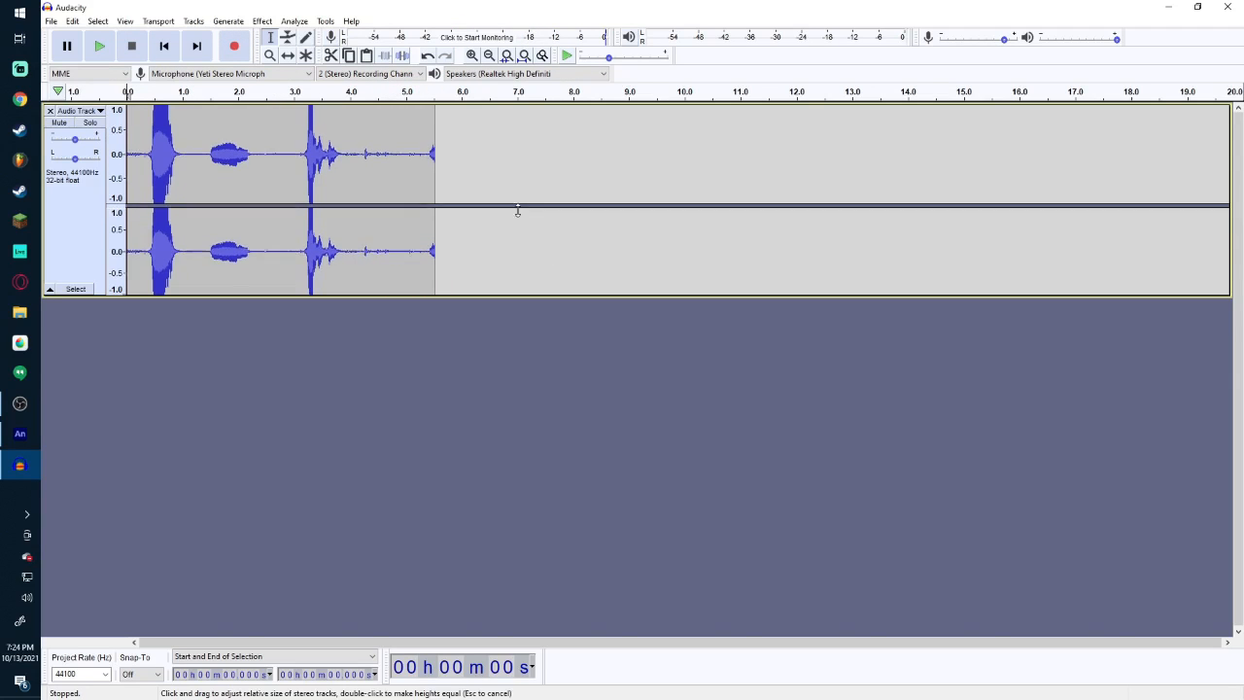
Delete the unwanted end of the recording from about 3.8 s onward, and play the clip back from the start.
left_click_drag(453, 178, 342, 179)
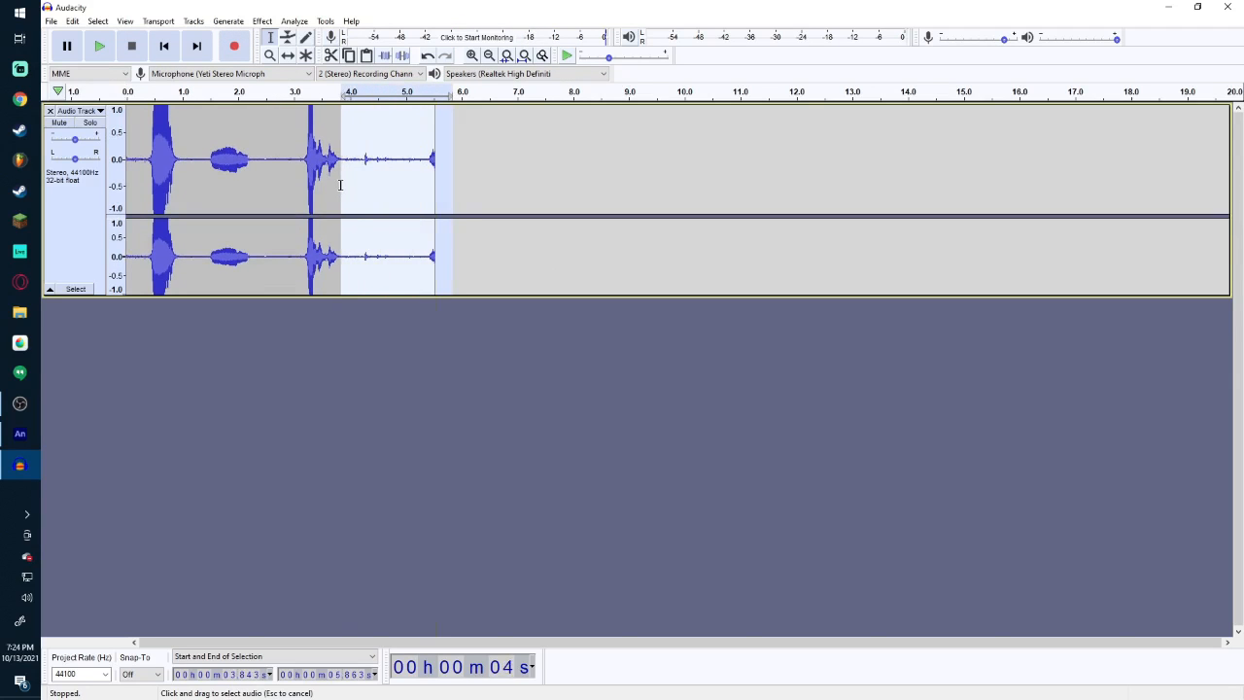
key("Delete")
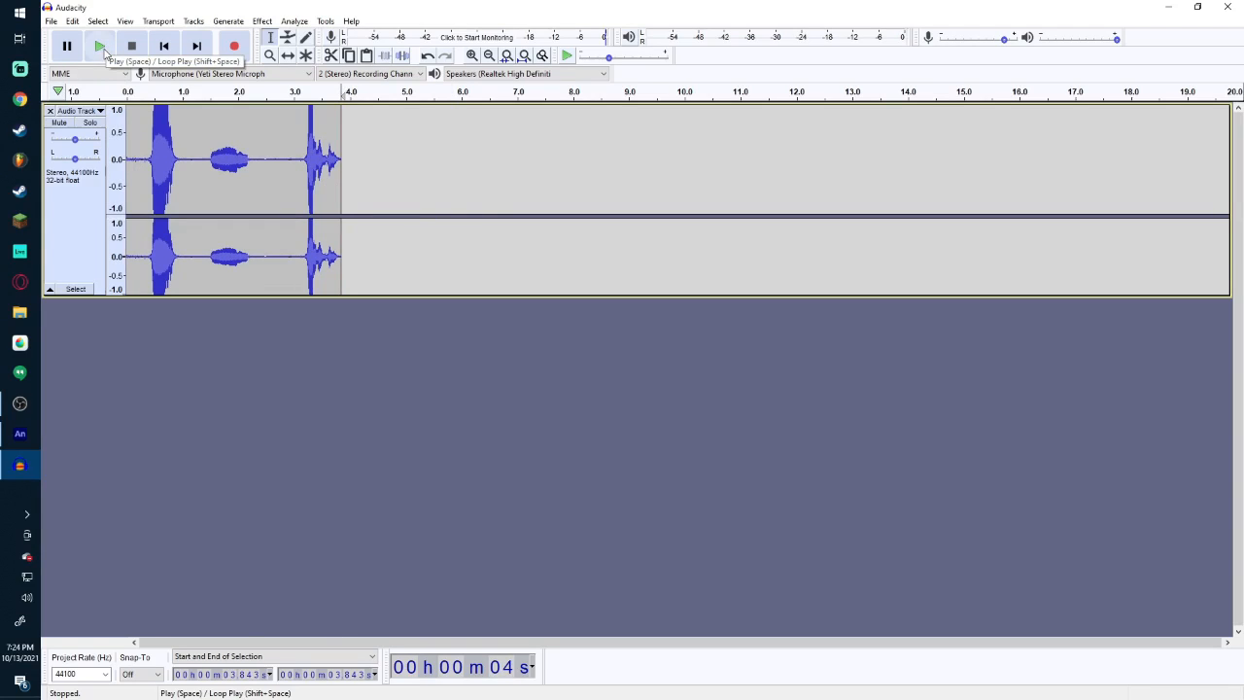
left_click(128, 173)
key("space")
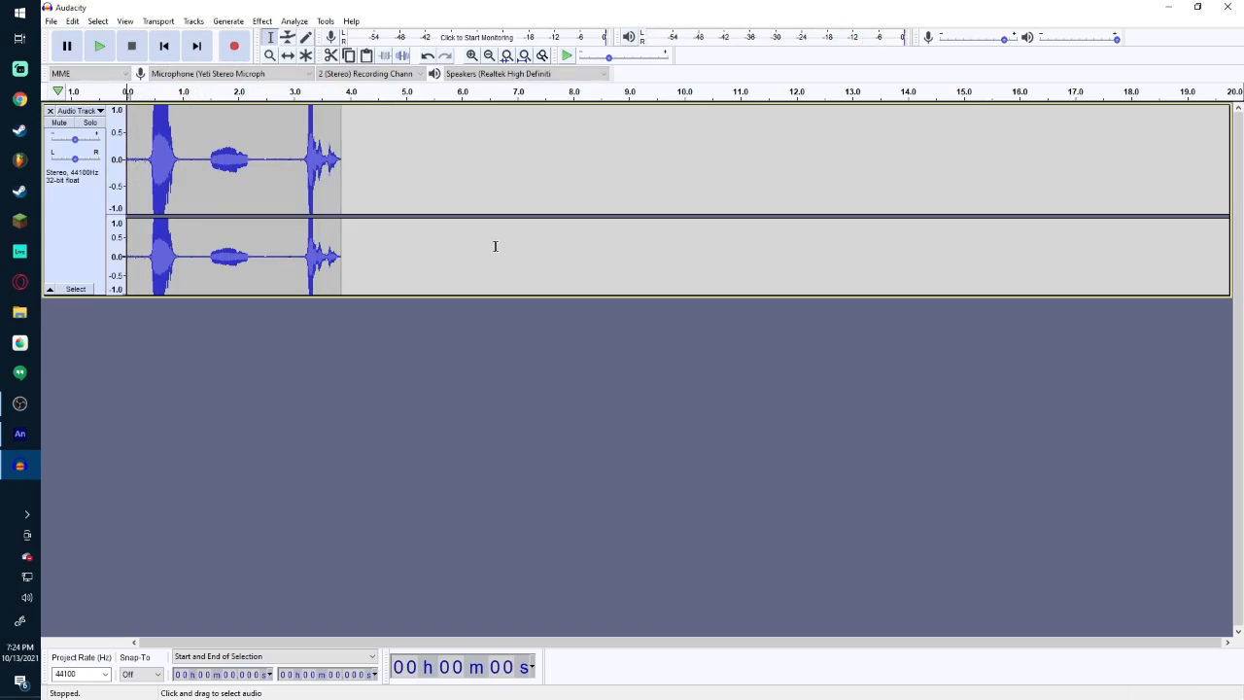
Export the recording to the Desktop as an MP3 named Audio Temp, leaving the metadata tags empty.
left_click(51, 20)
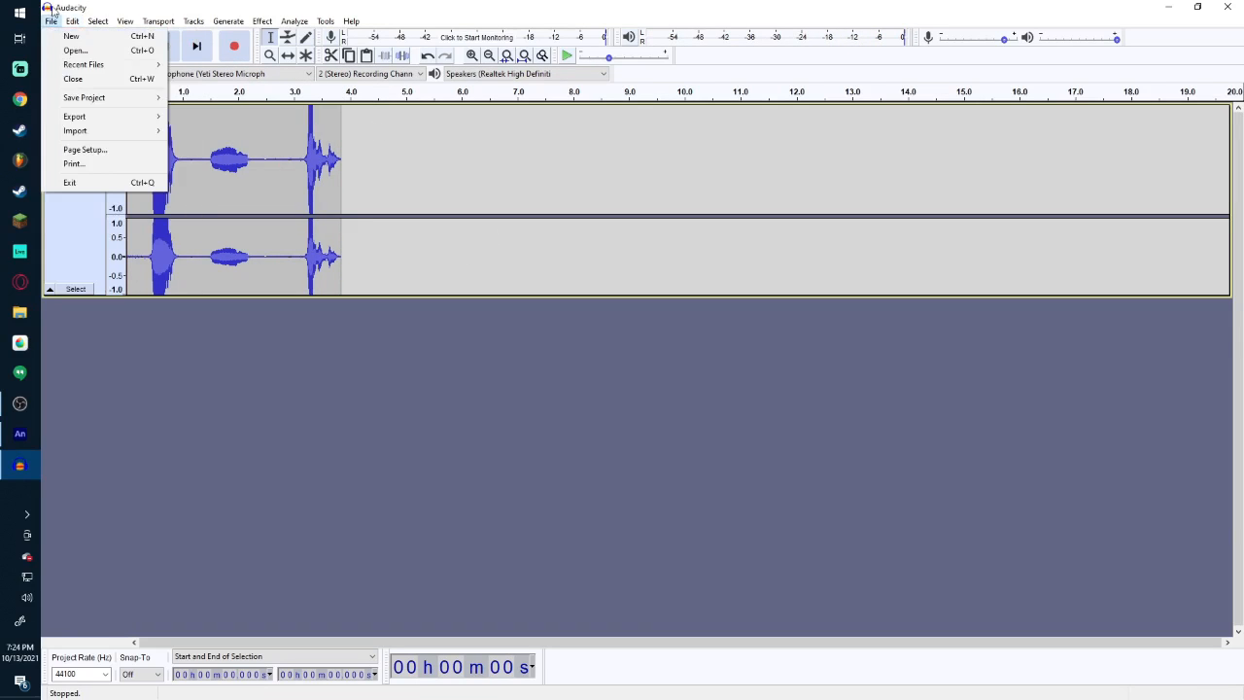
mouse_move(81, 122)
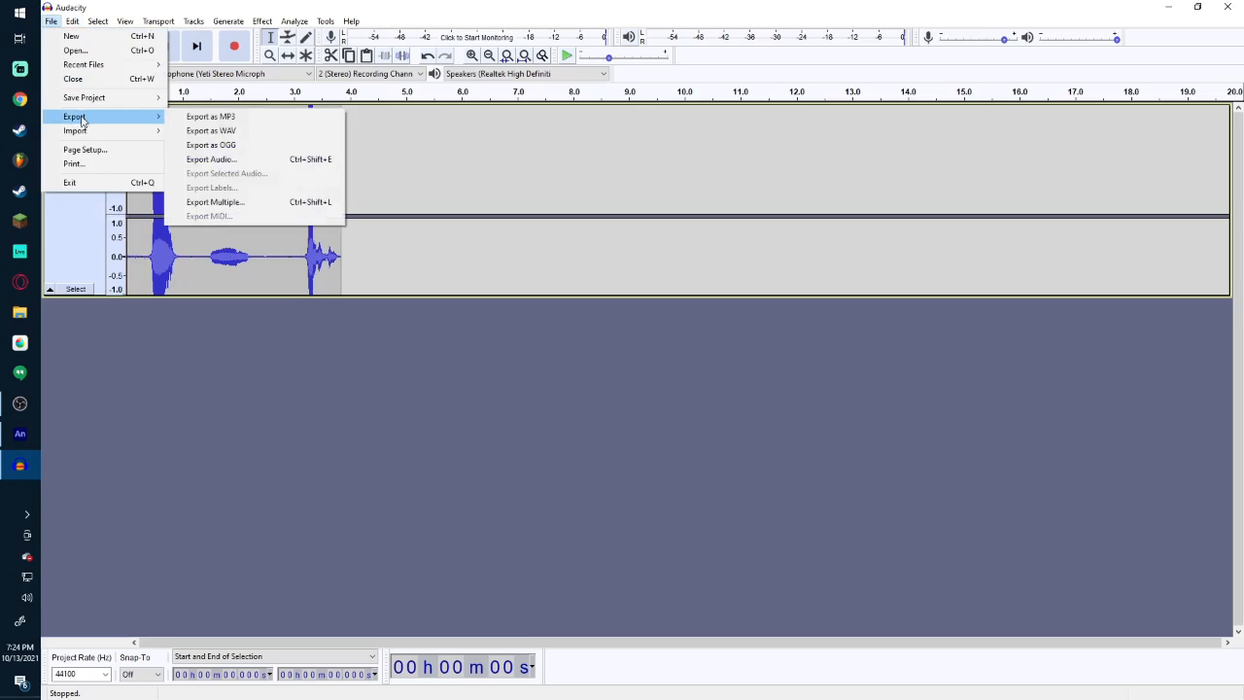
left_click(231, 119)
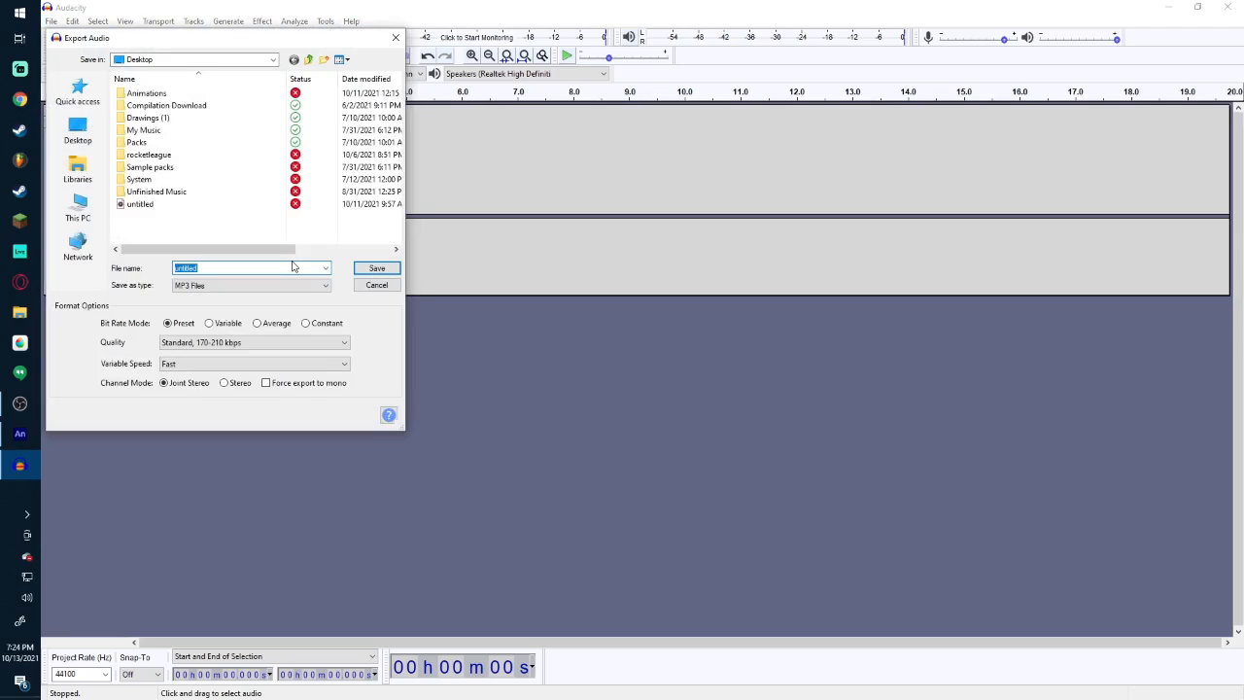
type("aUD")
key("BackSpace")
key("BackSpace")
key("ctrl+a")
key("BackSpace")
type("Aud")
left_click(377, 269)
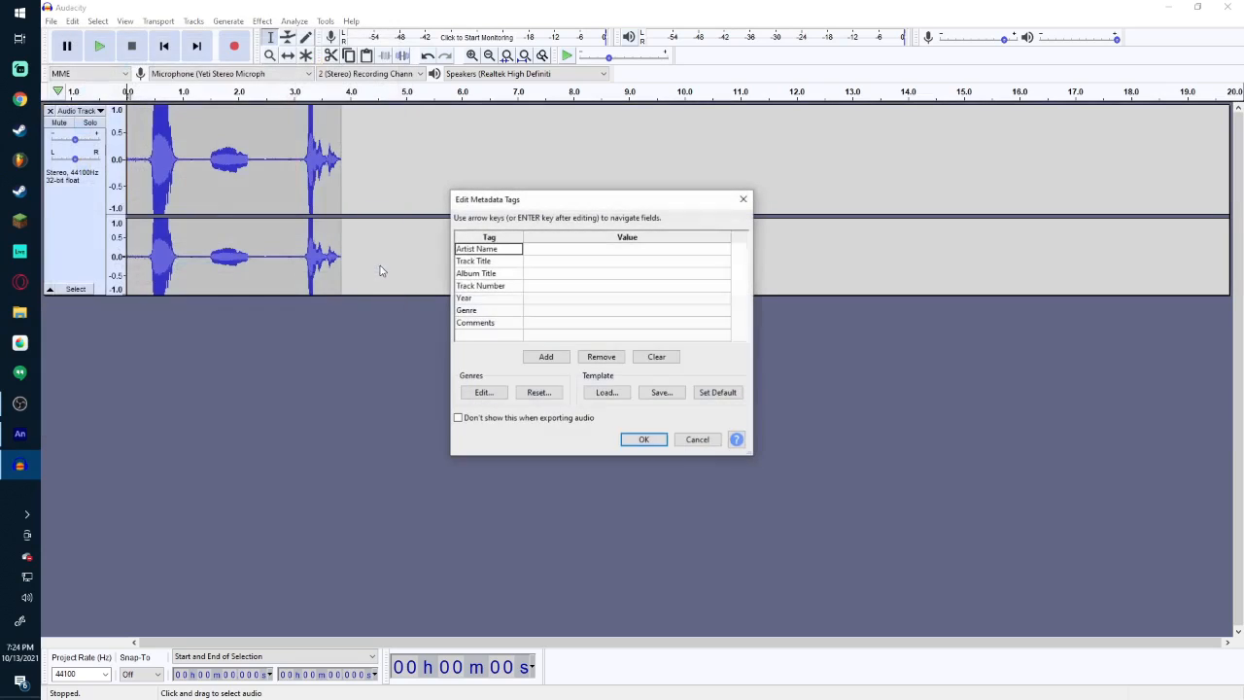
left_click(648, 446)
Close Audacity and check the exported Audio Temp file by playing it from the desktop.
left_click(1228, 7)
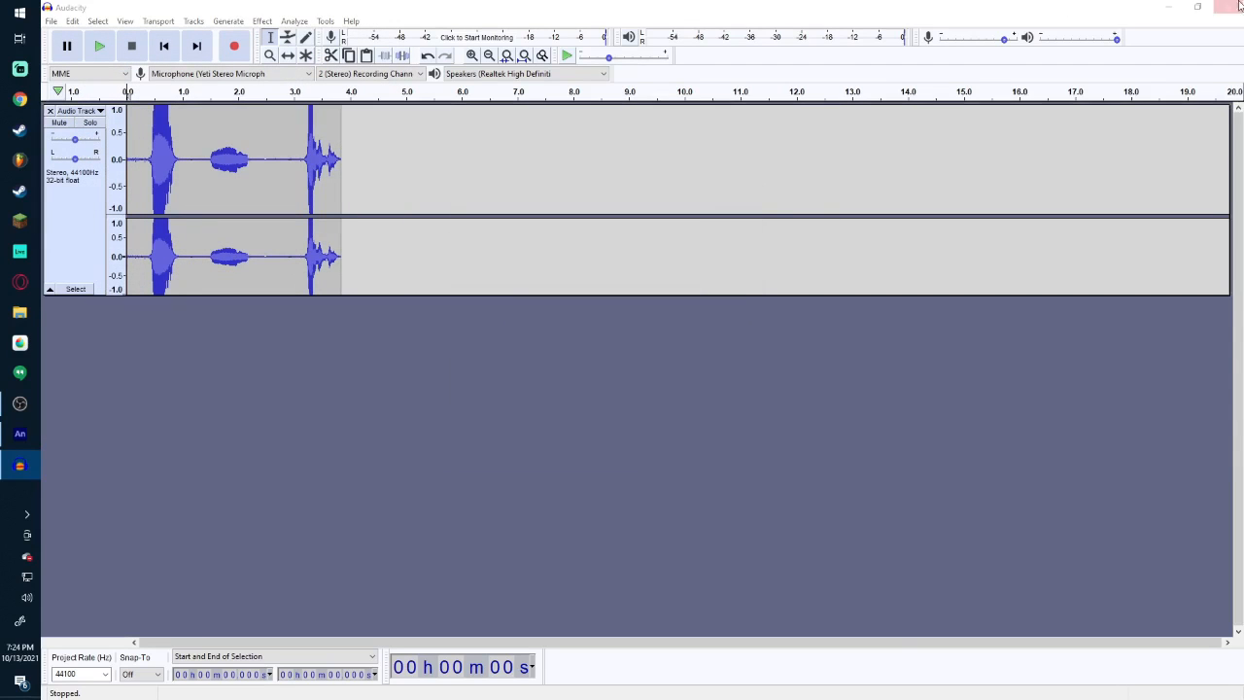
left_click(671, 351)
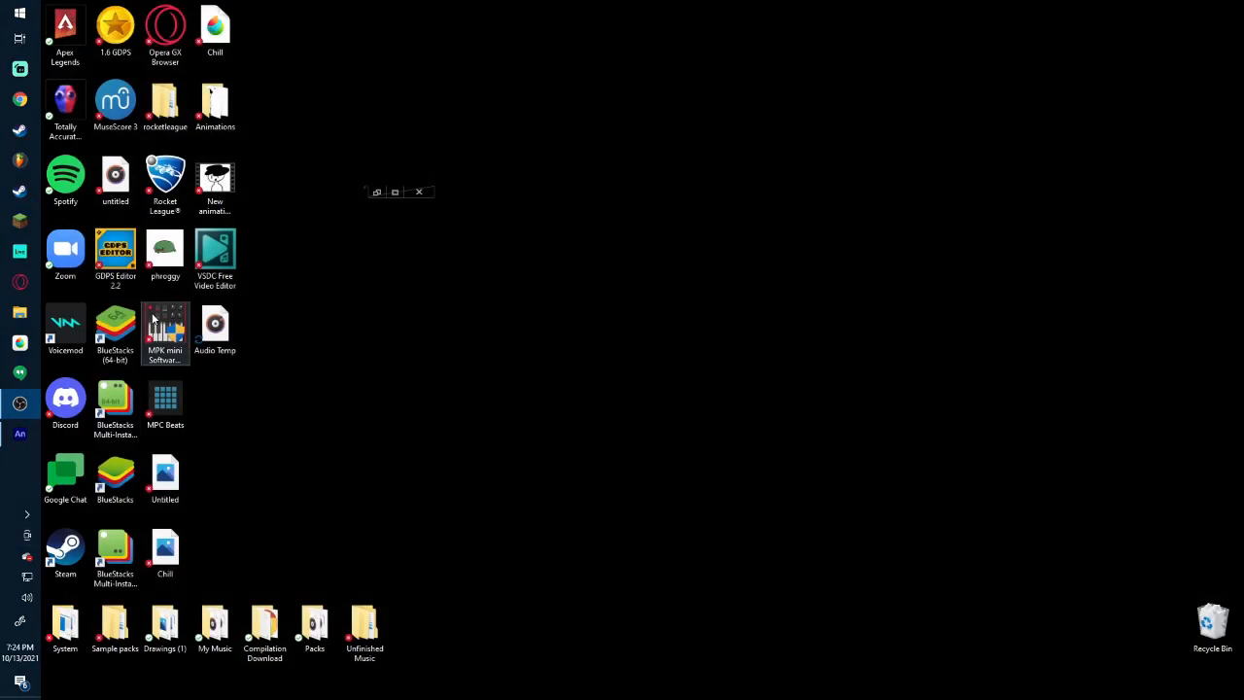
double_click(214, 326)
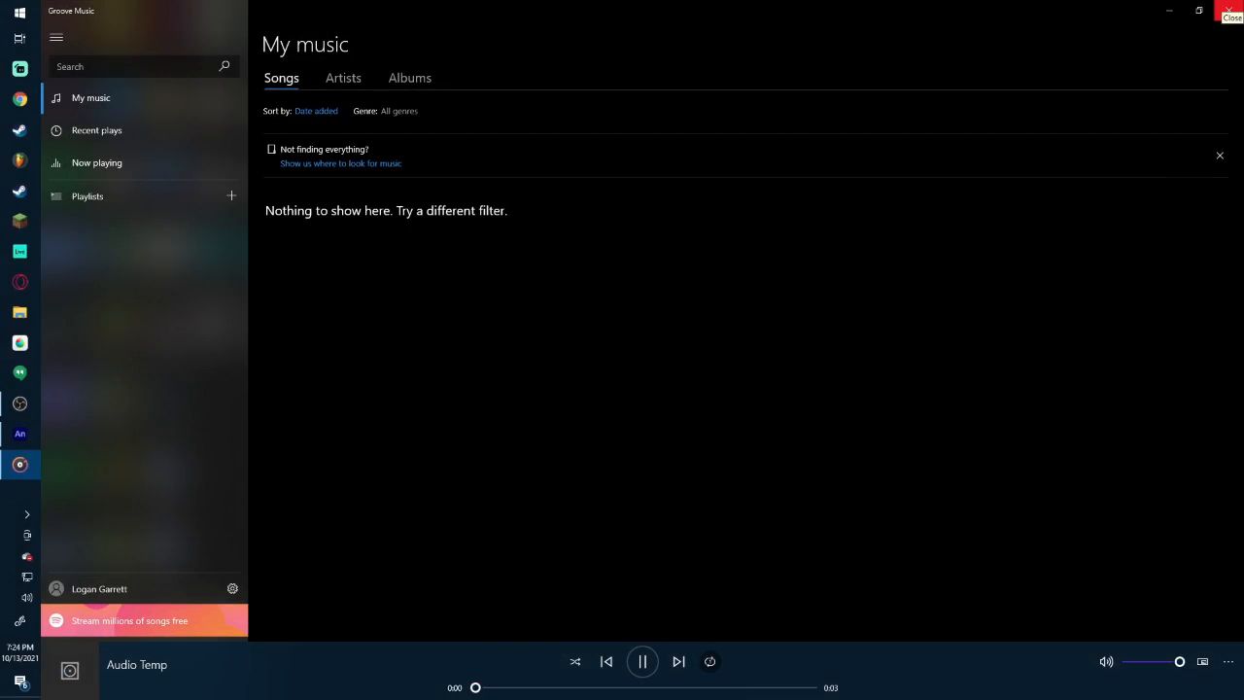
left_click(1229, 11)
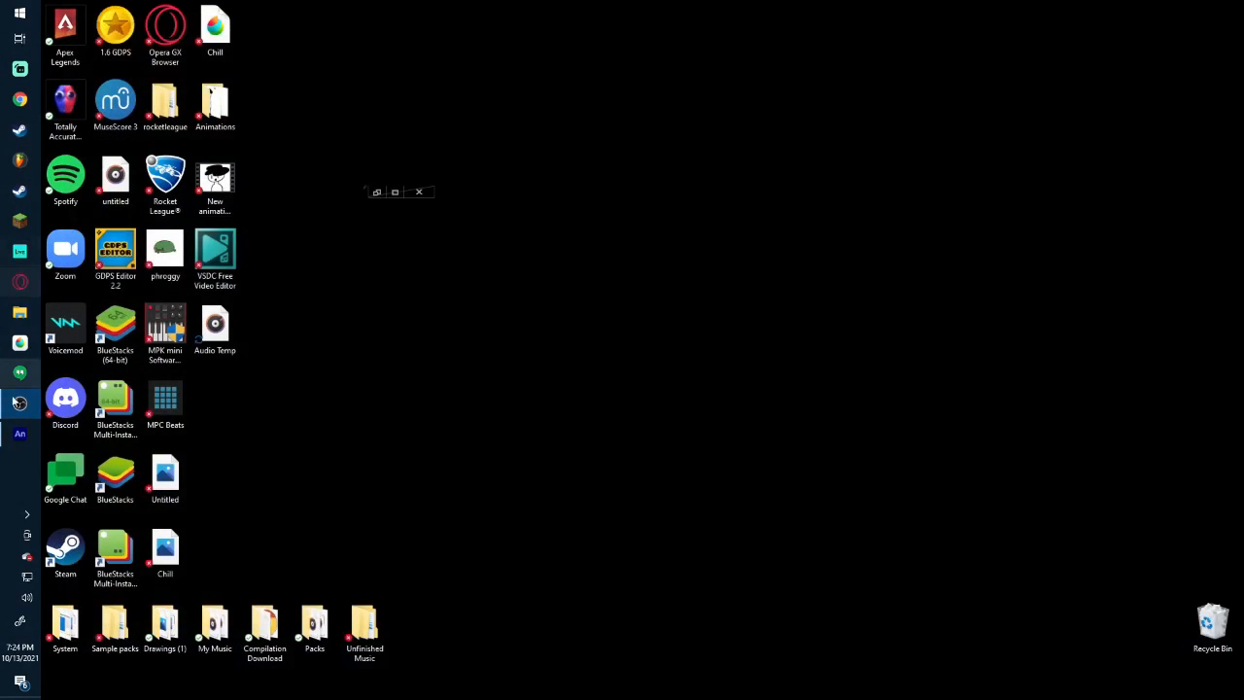
Switch to Adobe Animate and create a Character Animation document with the HD 1280 x 720 preset at 30 fps, ActionScript 3.0.
left_click(12, 455)
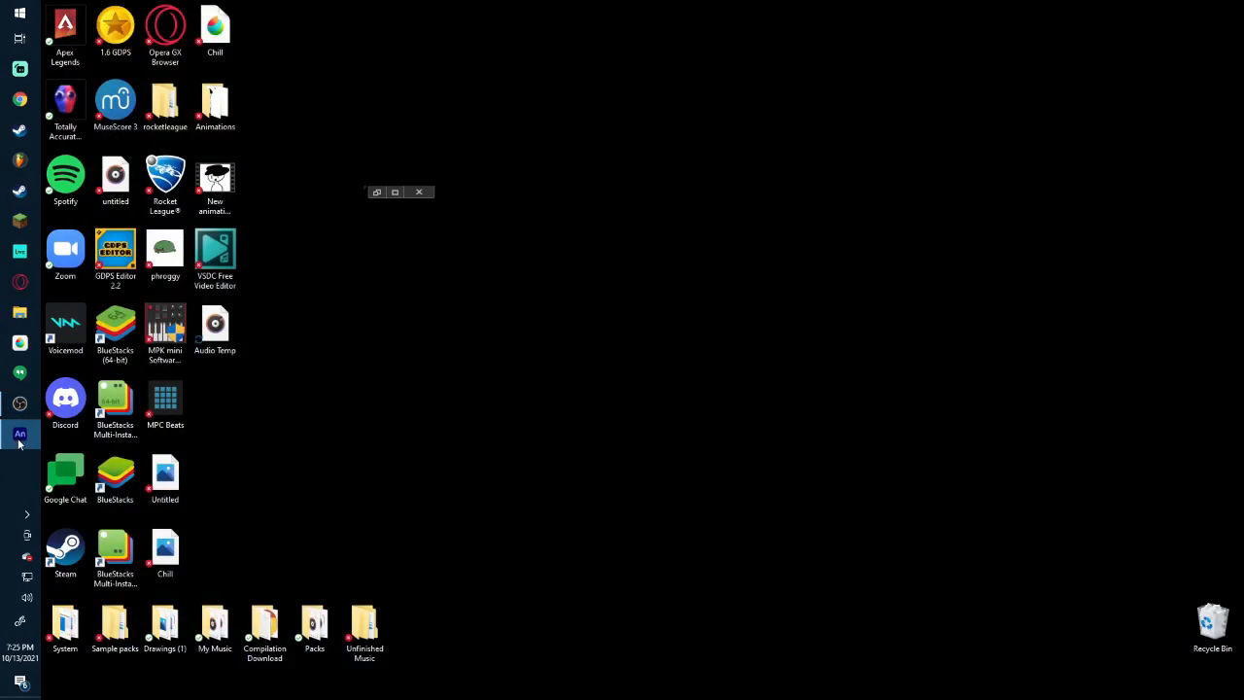
left_click(397, 193)
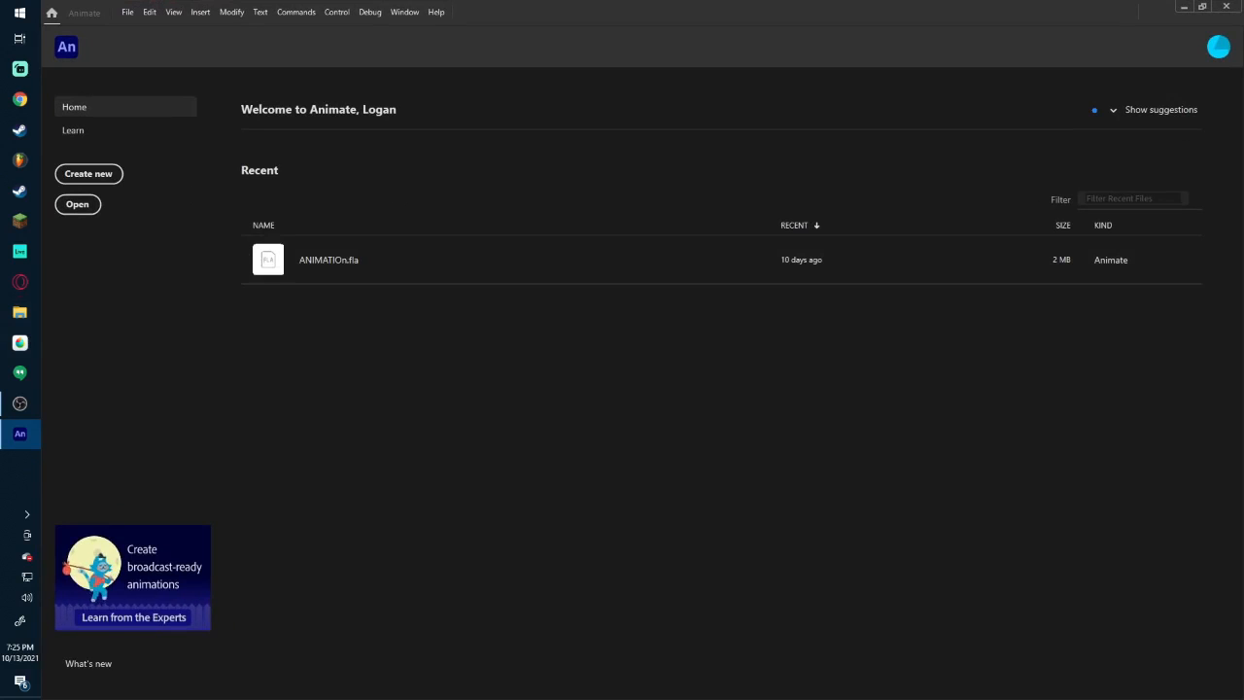
left_click_drag(744, 202, 762, 3)
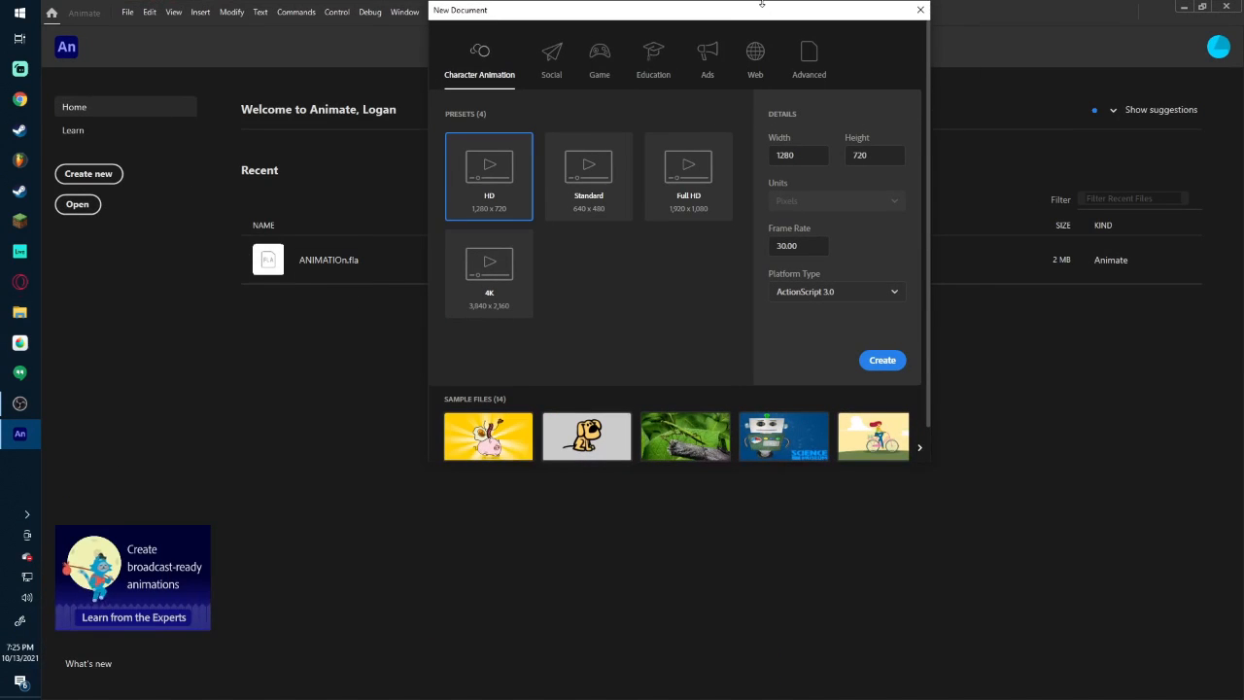
left_click(578, 183)
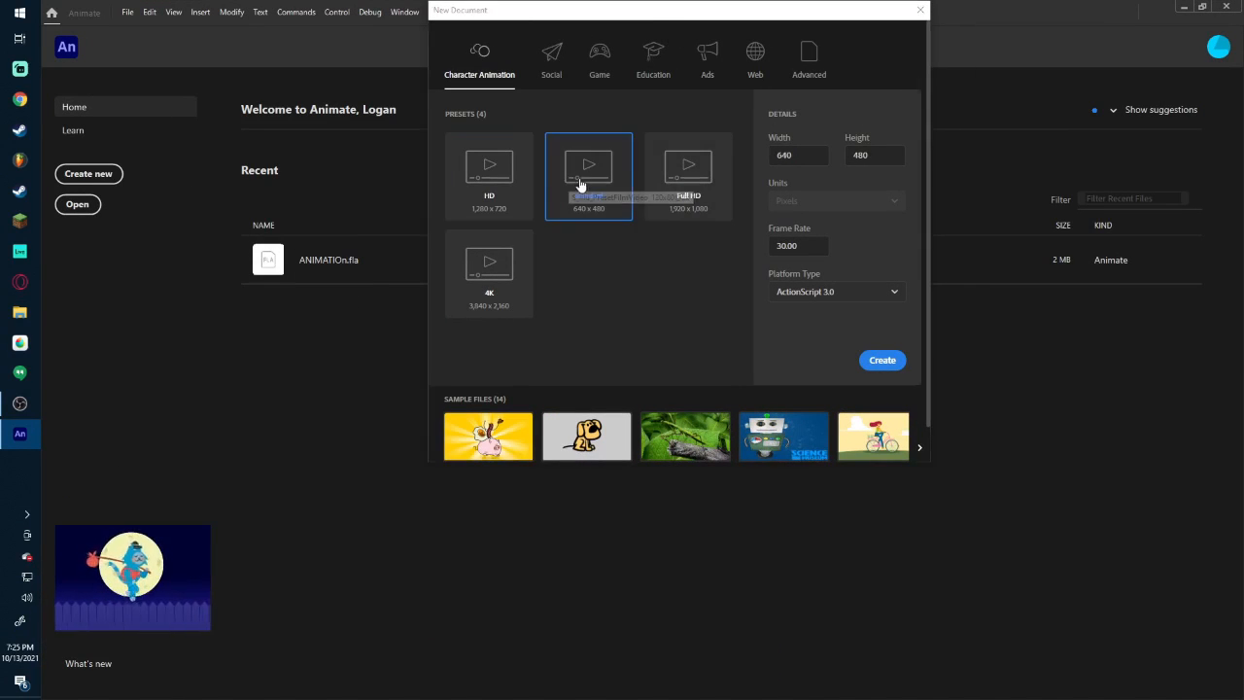
left_click(680, 199)
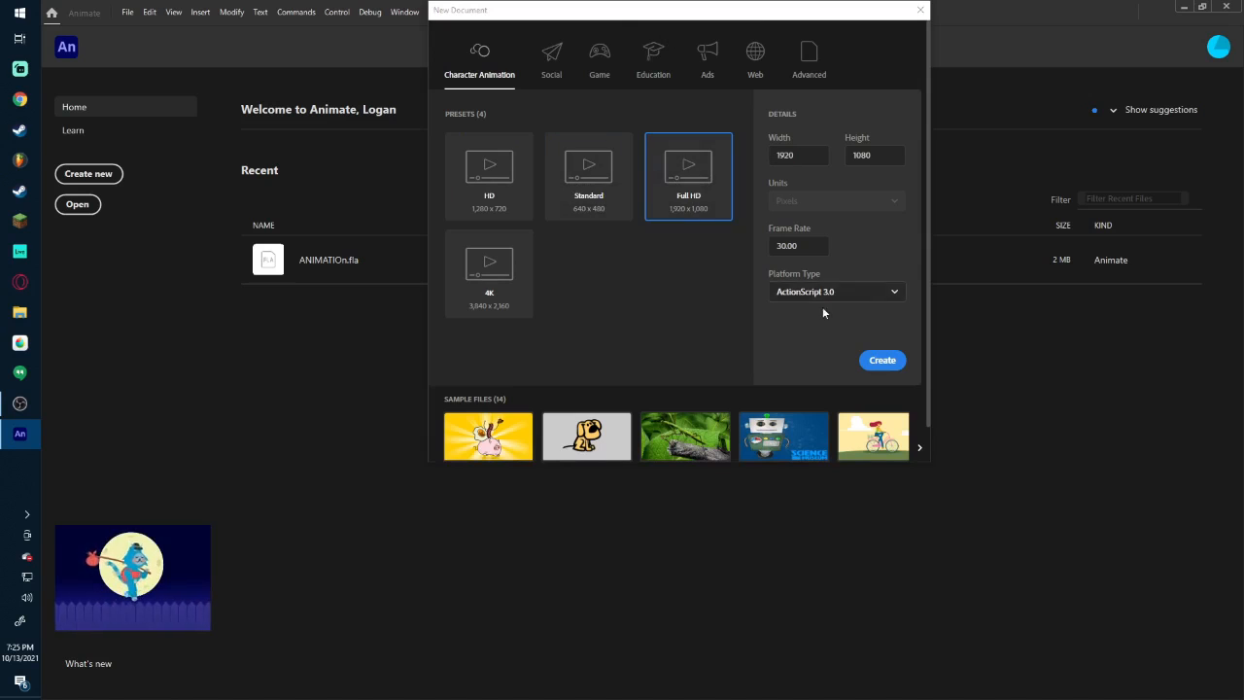
left_click(491, 189)
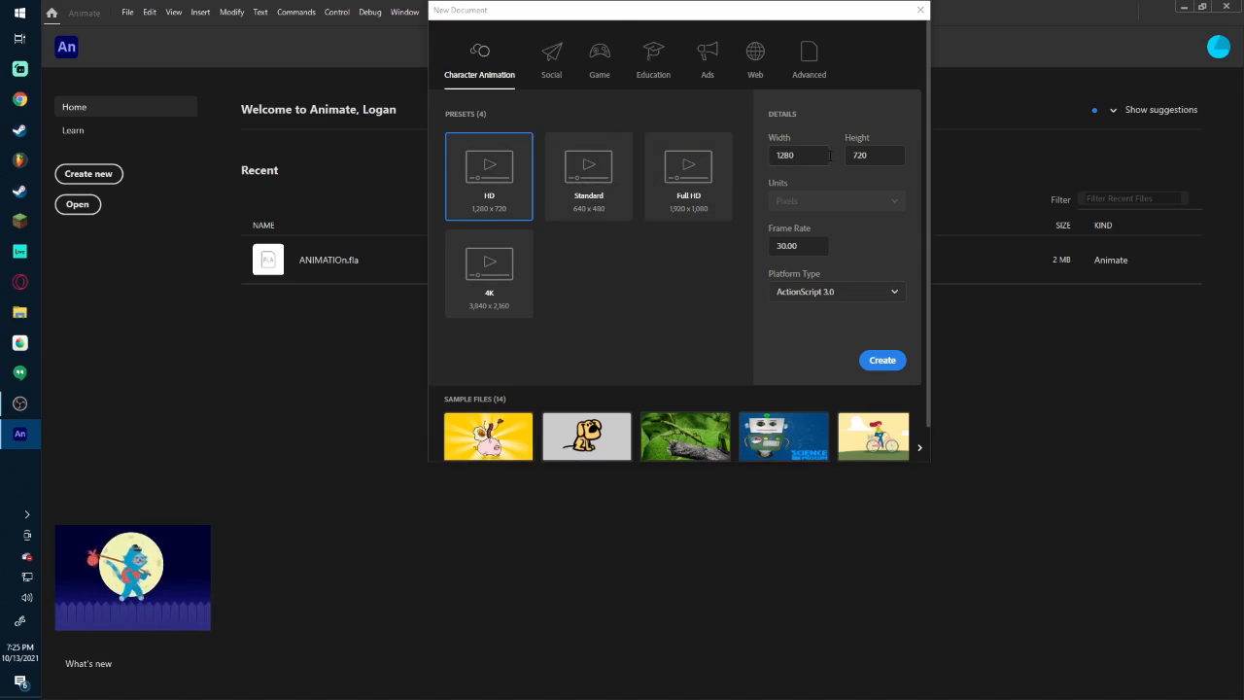
left_click(719, 197)
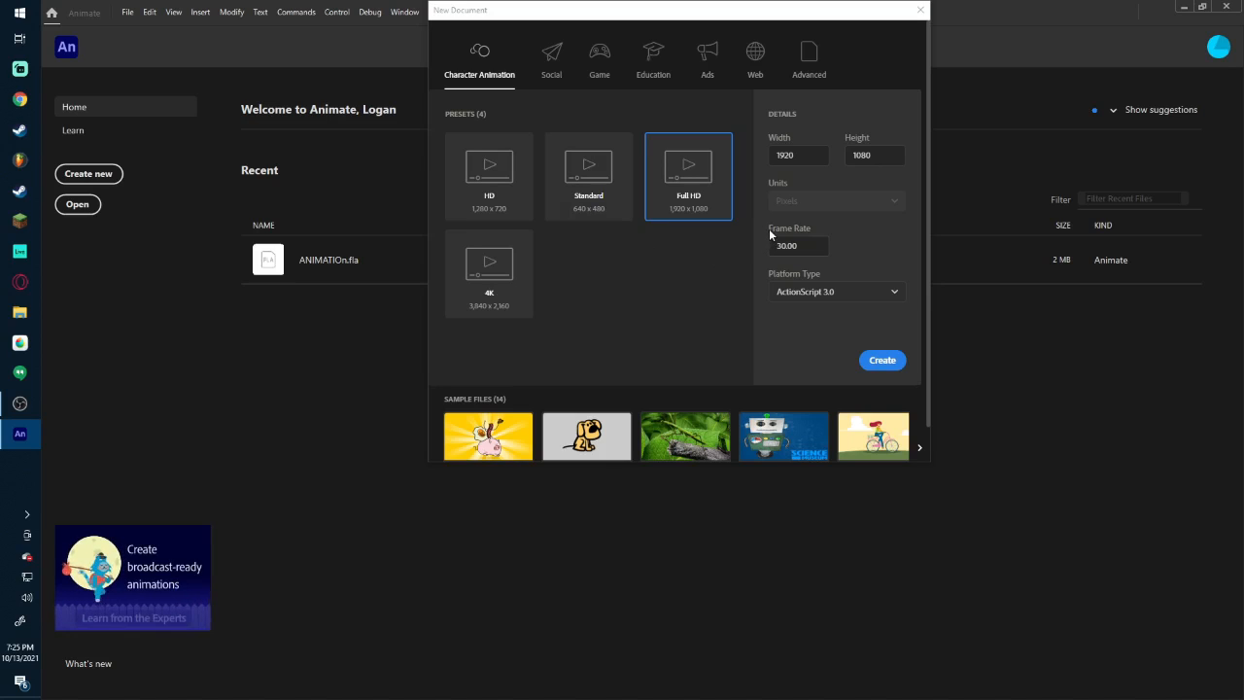
left_click(477, 187)
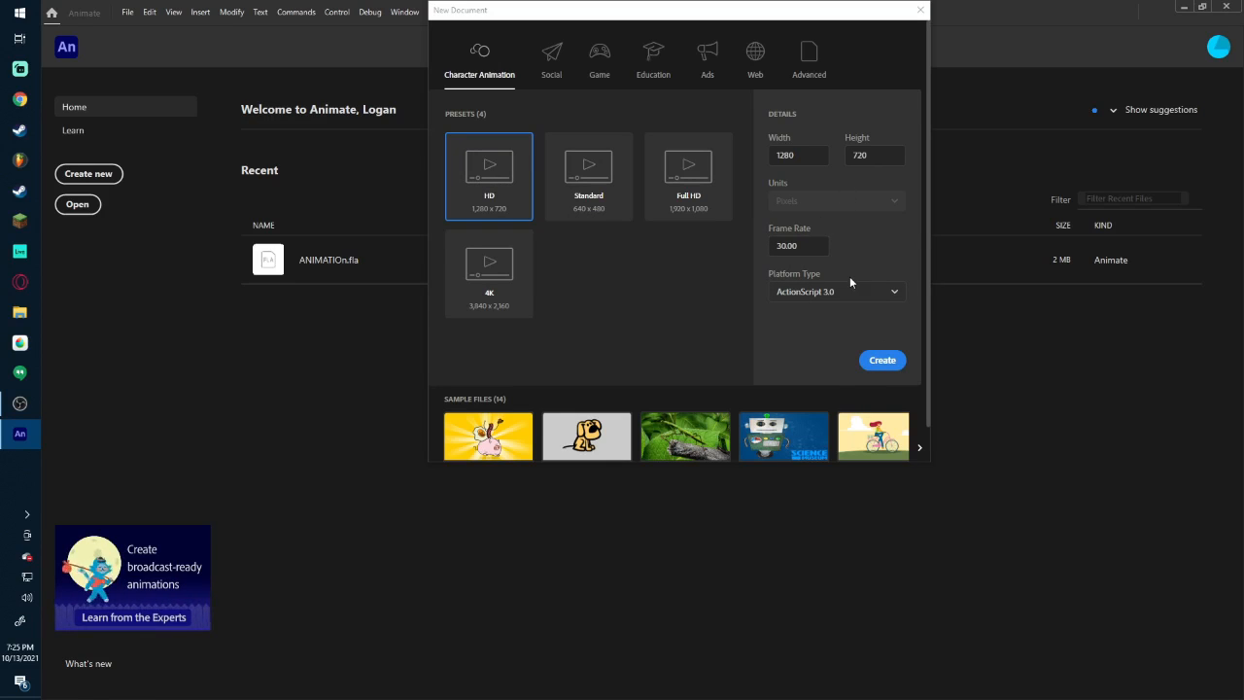
left_click(870, 363)
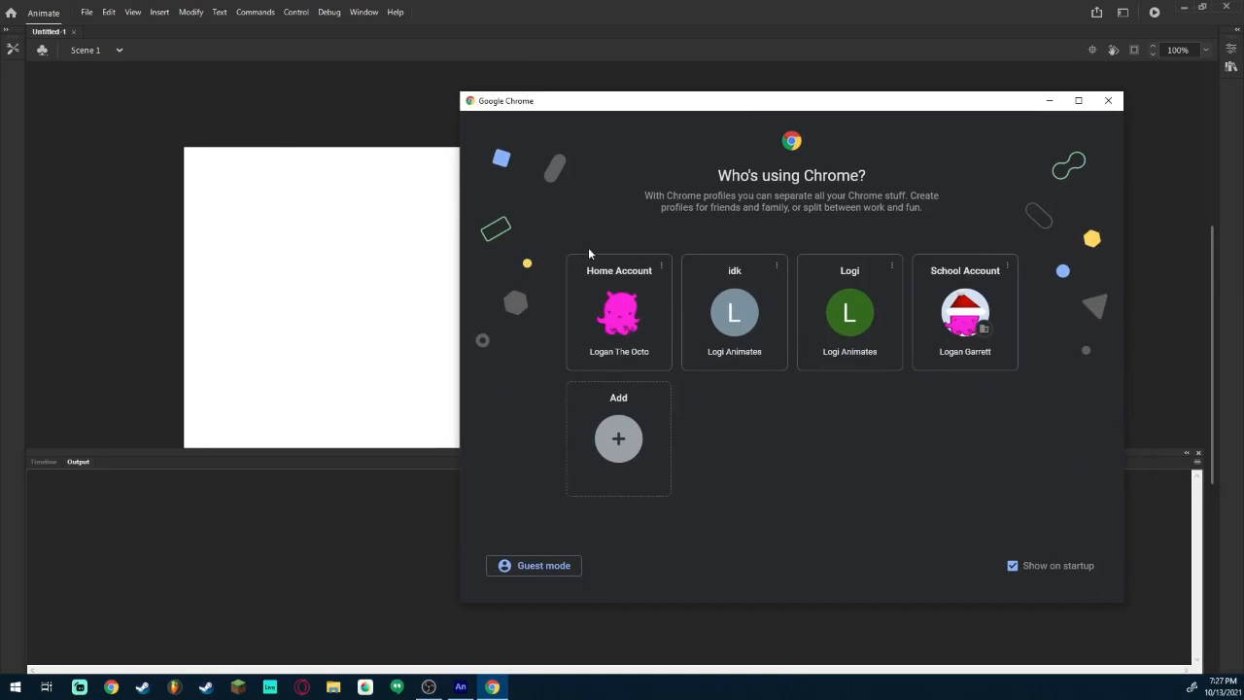
Open the Home Account profile in Chrome and search Google Images for "lip sync animation chart".
left_click(605, 304)
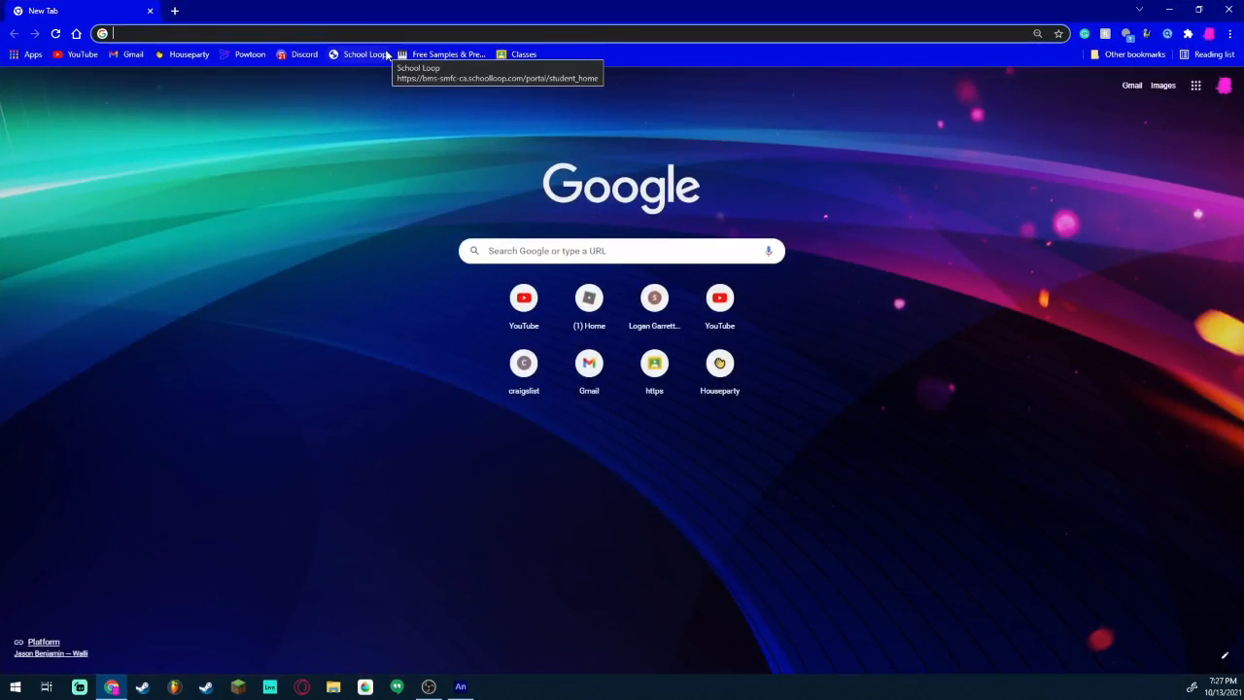
type("lip sync")
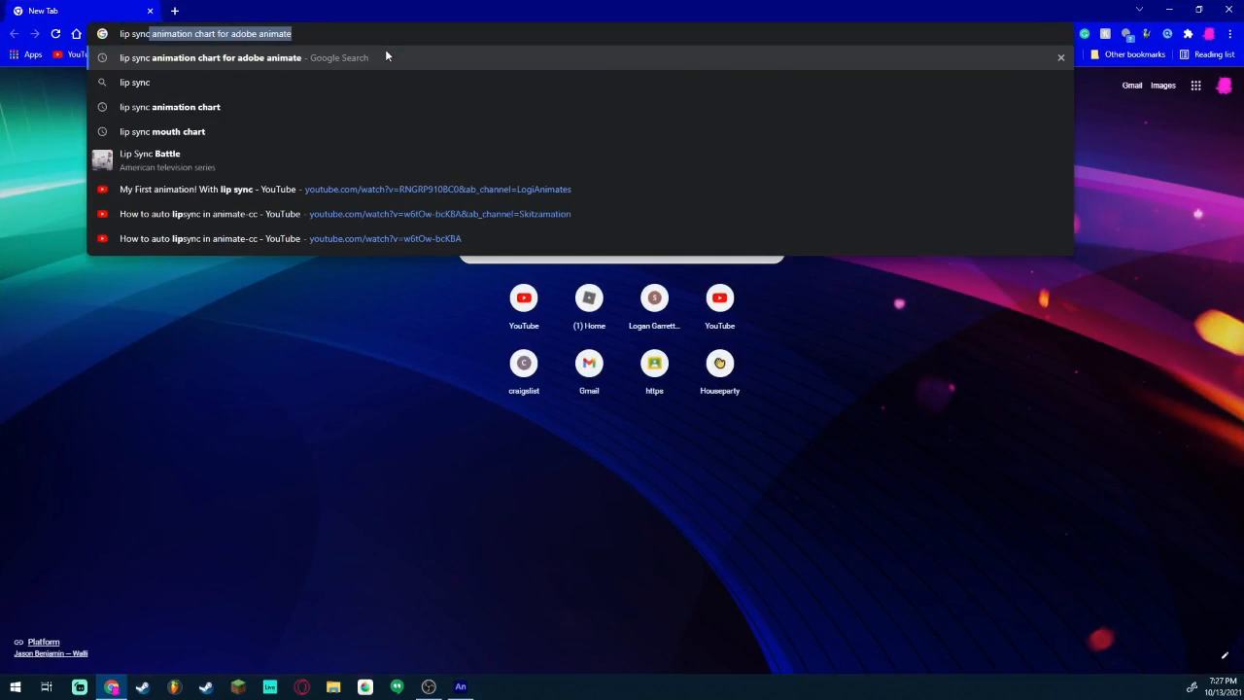
type(" adobe an")
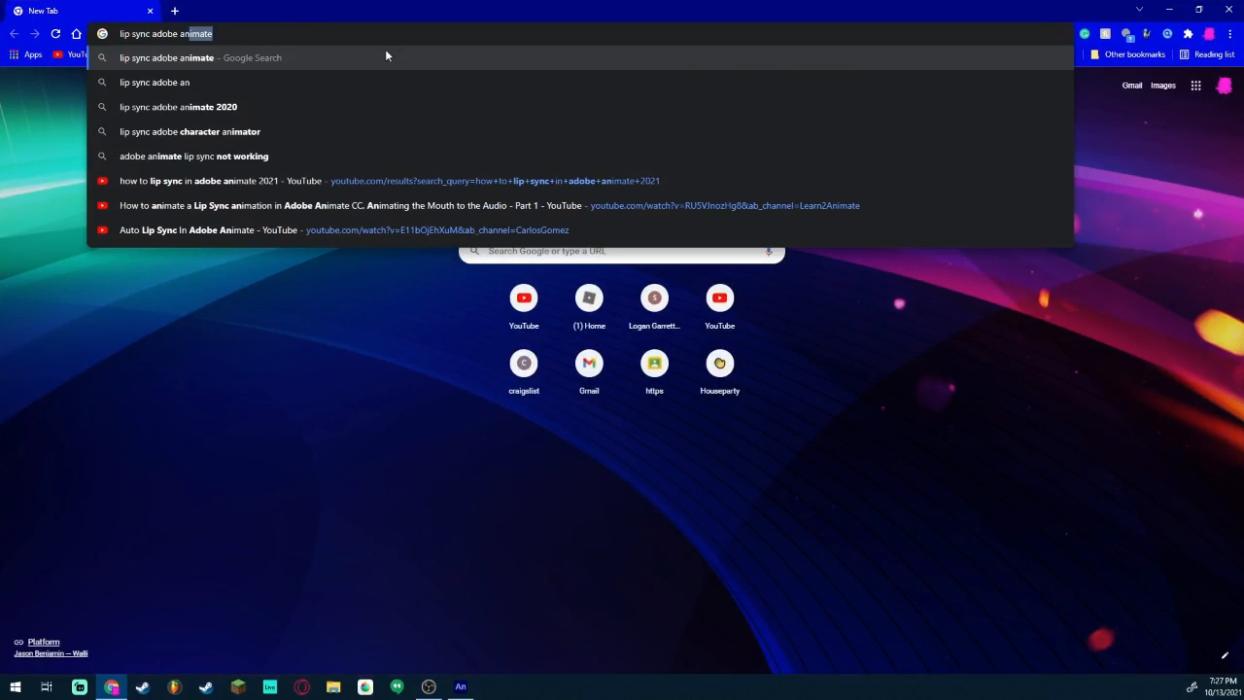
key("BackSpace")
key("BackSpace")
key("BackSpace")
key("BackSpace")
key("BackSpace")
key("BackSpace")
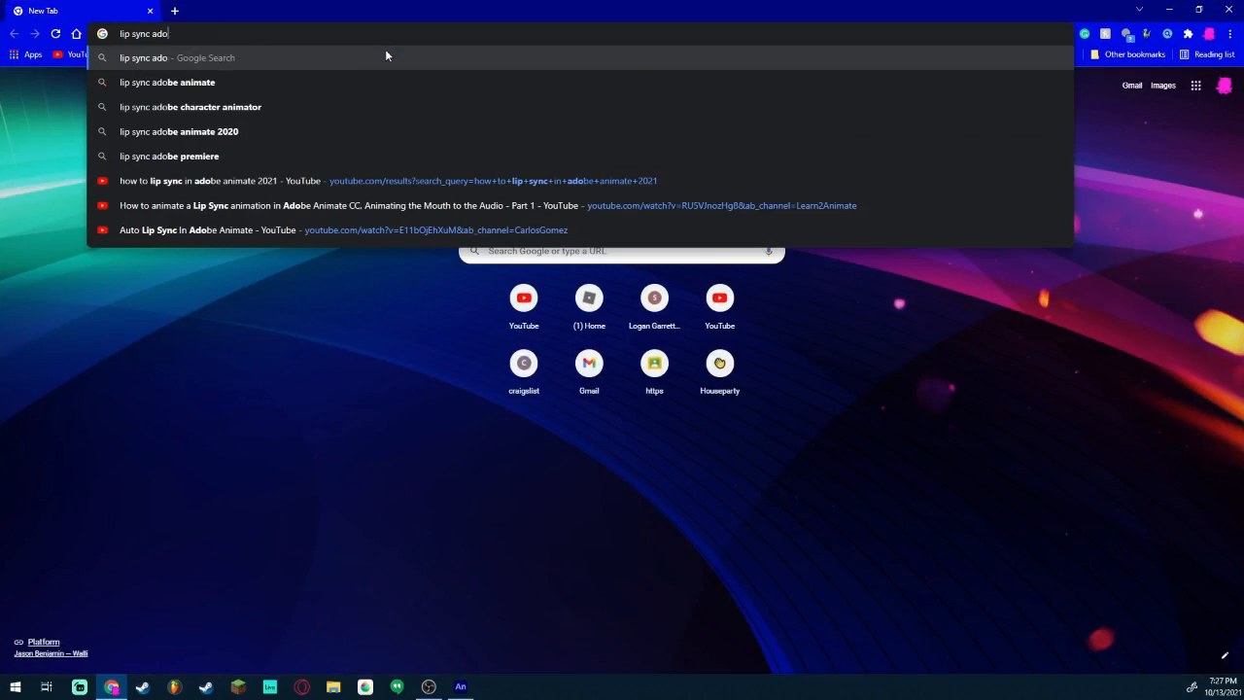
key("BackSpace")
key("BackSpace")
key("BackSpace")
type("char")
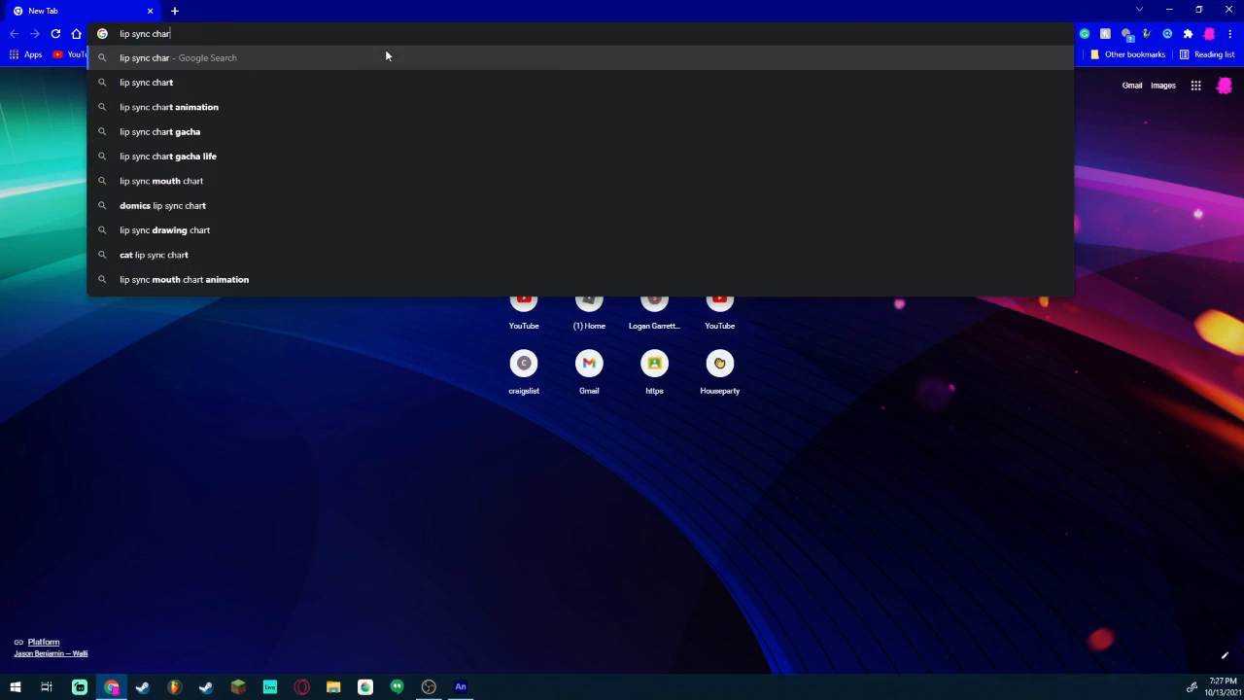
key("BackSpace")
key("BackSpace")
key("BackSpace")
key("BackSpace")
type("animation")
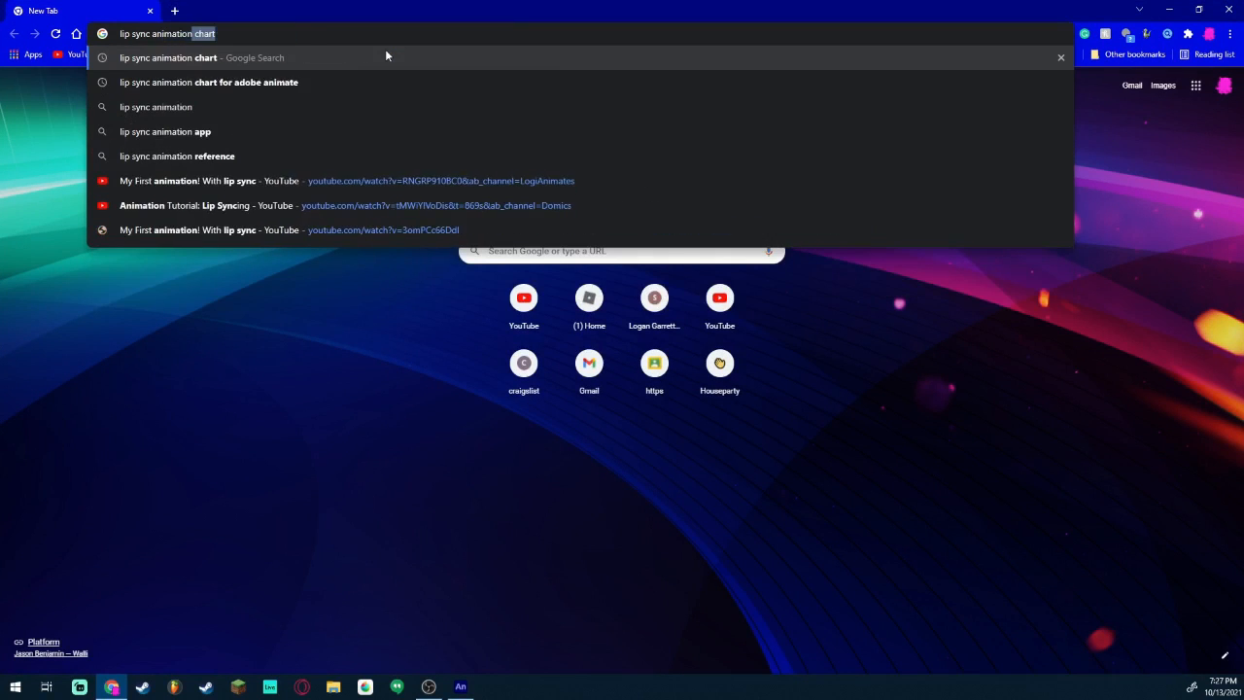
type(" chart")
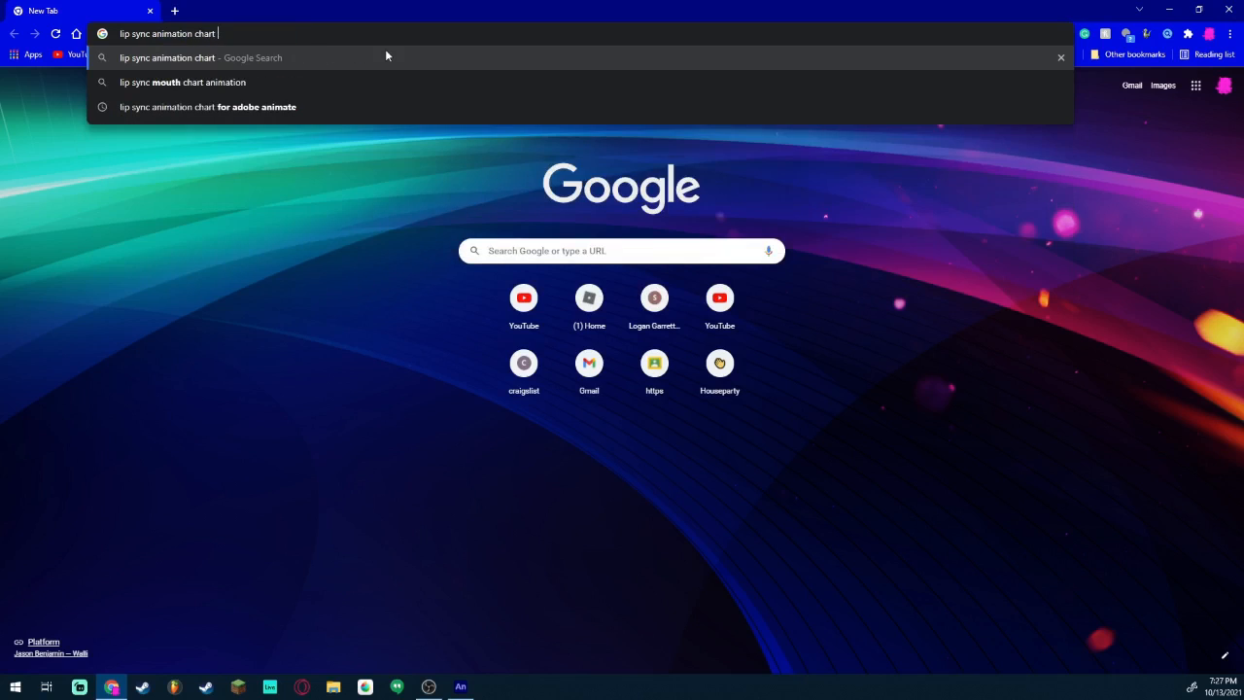
key("Return")
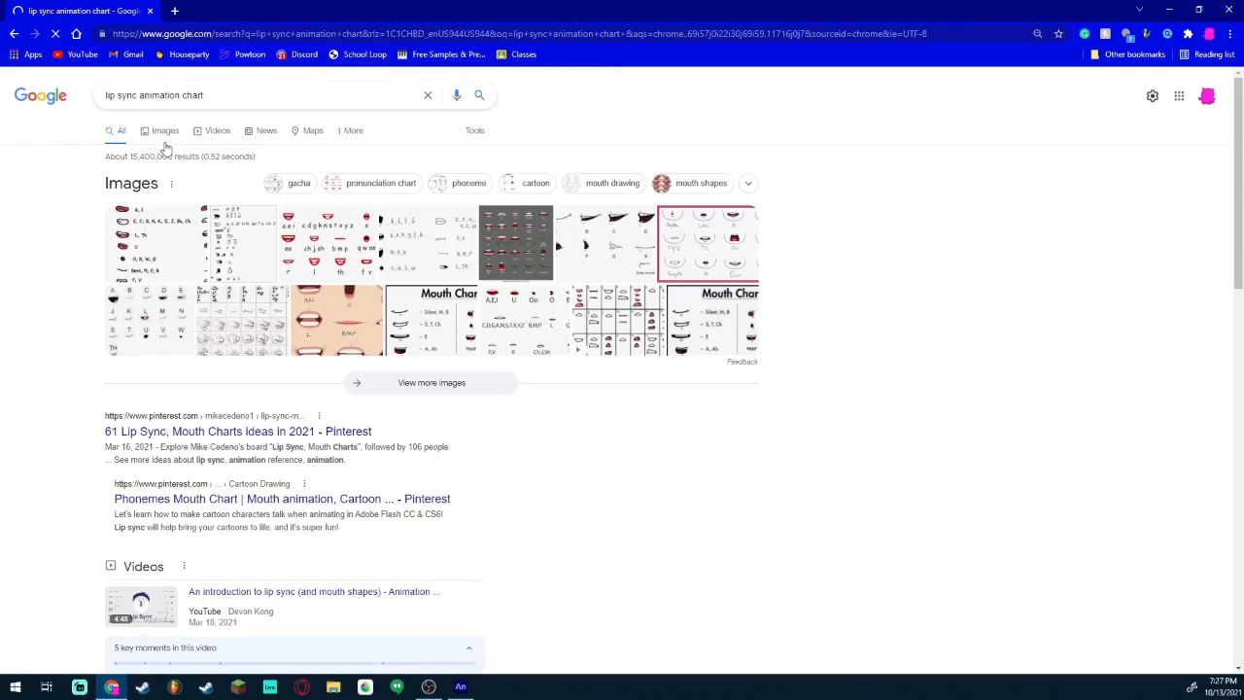
left_click(162, 130)
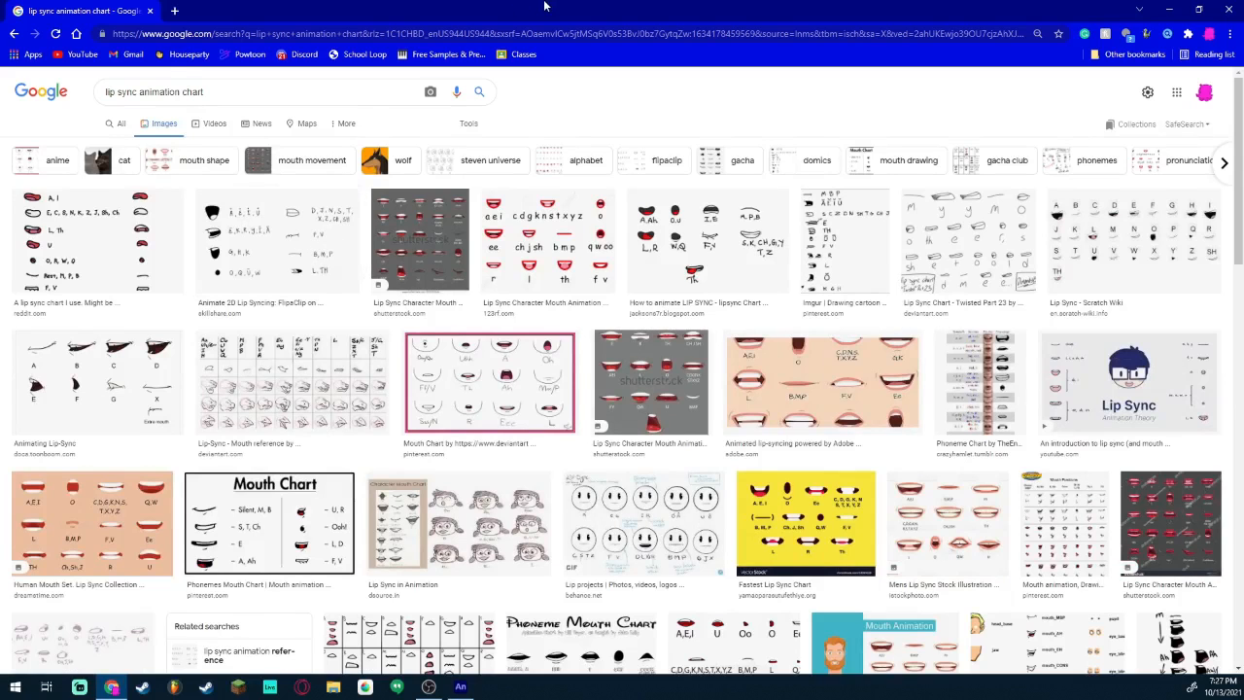
Shrink the browser window over the Animate document and preview several lip sync mouth charts, including the 123RF and Reddit ones.
left_click_drag(542, 6, 688, 138)
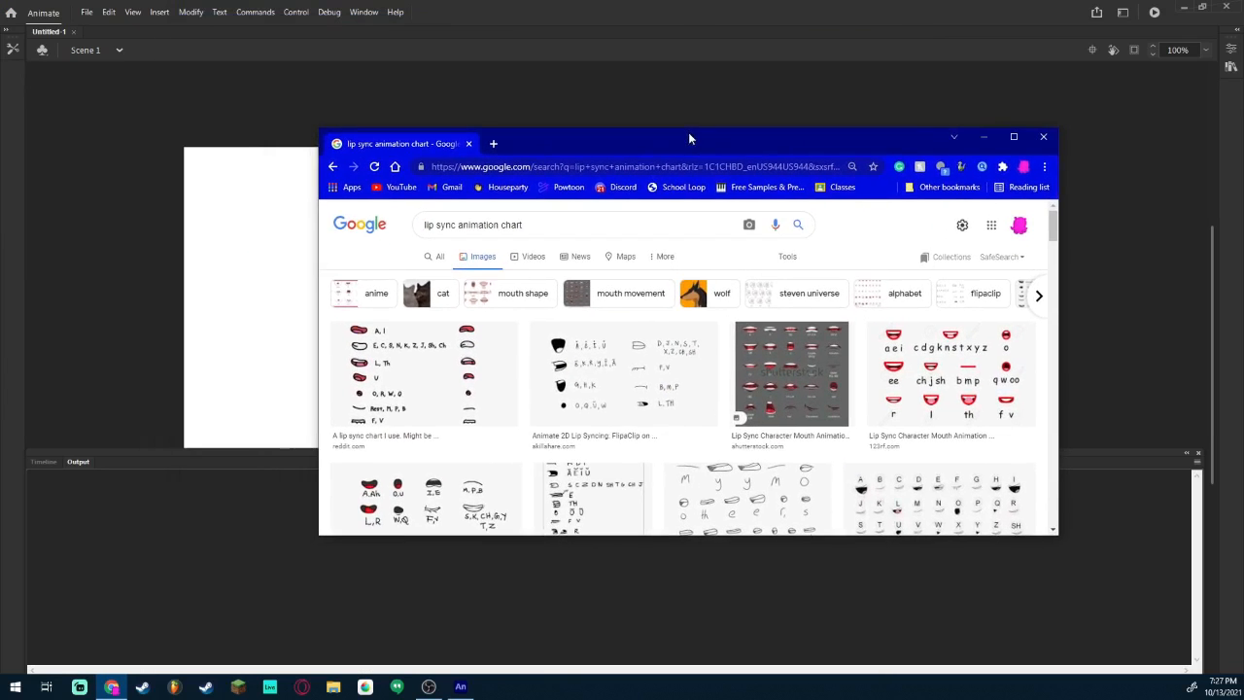
left_click(623, 355)
left_click(633, 438)
left_click(505, 432)
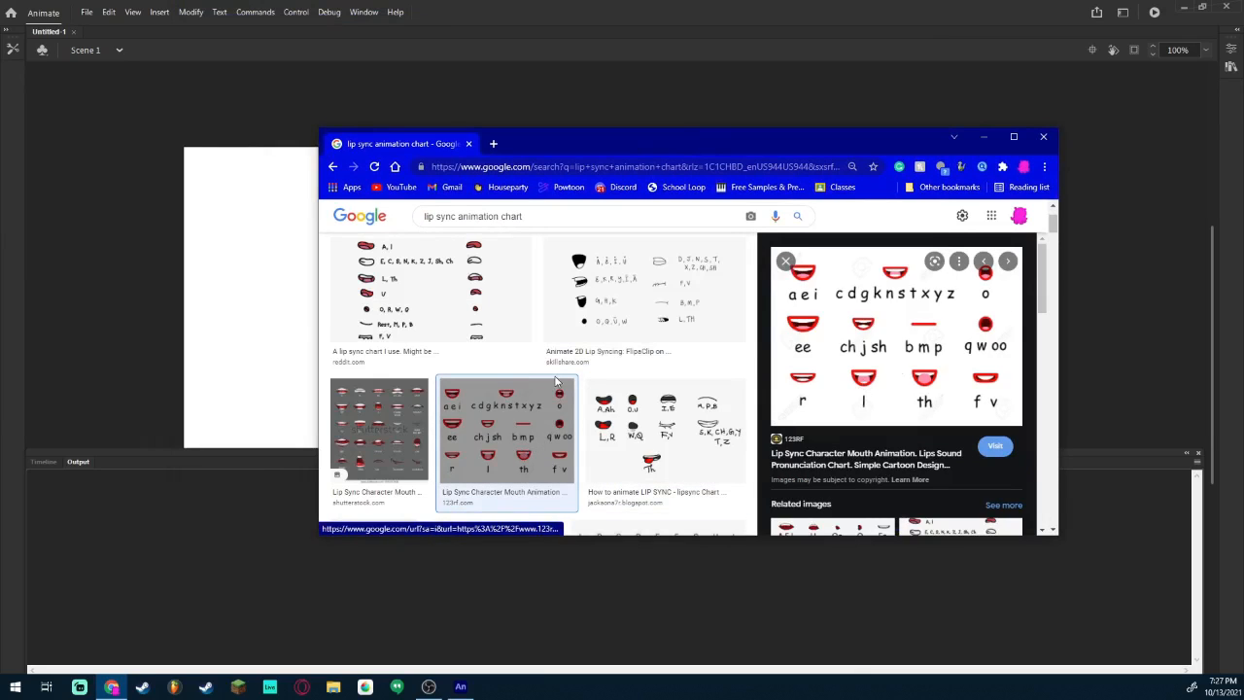
left_click(462, 319)
scroll(675, 421, "down", 1)
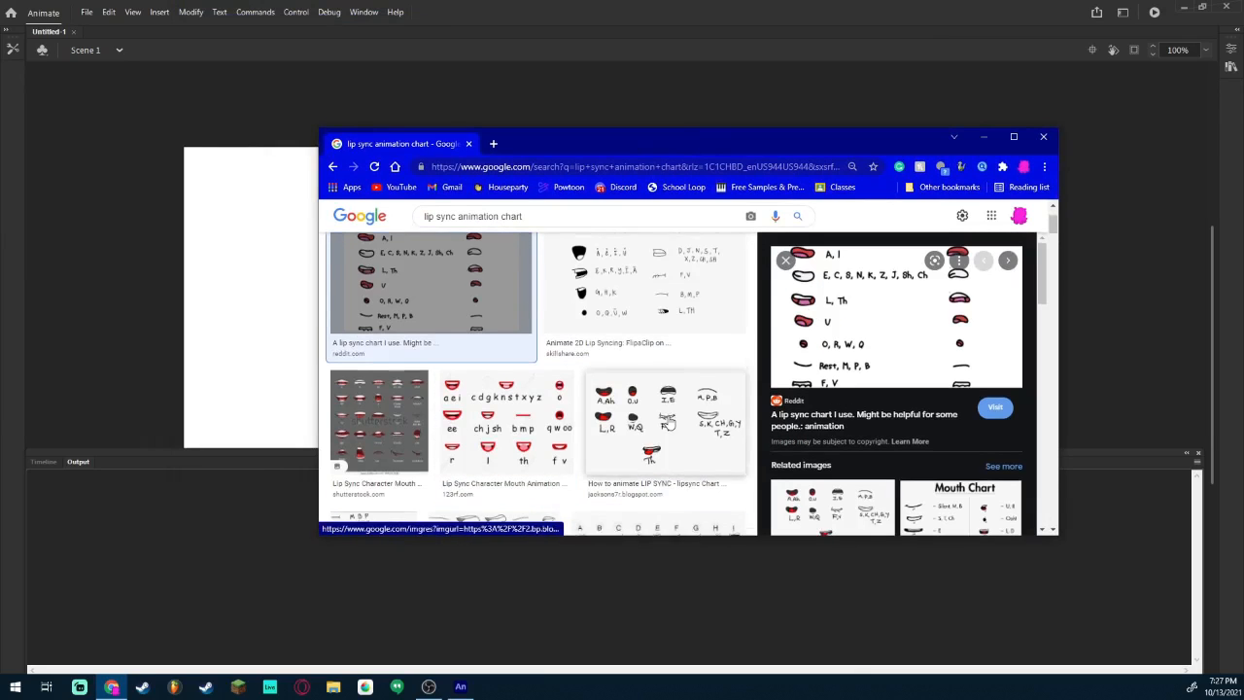
Save the Reddit lip sync chart as a PNG image in Downloads, then close the Chrome window.
right_click(843, 351)
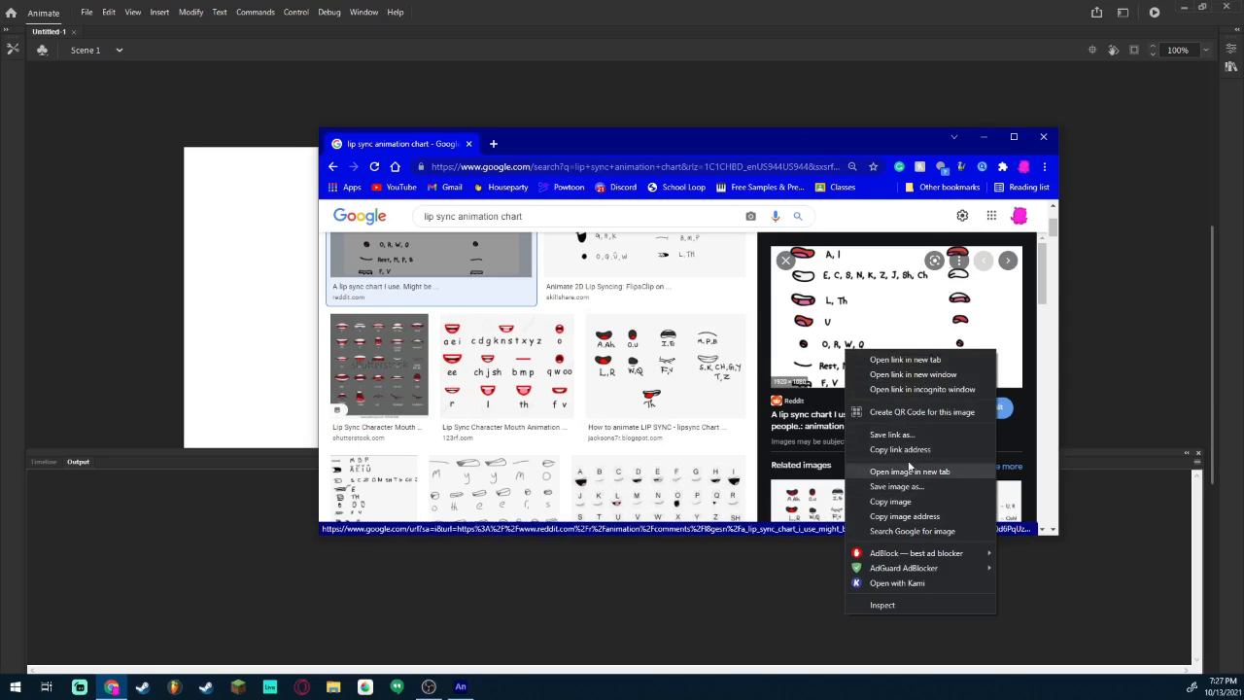
left_click(922, 489)
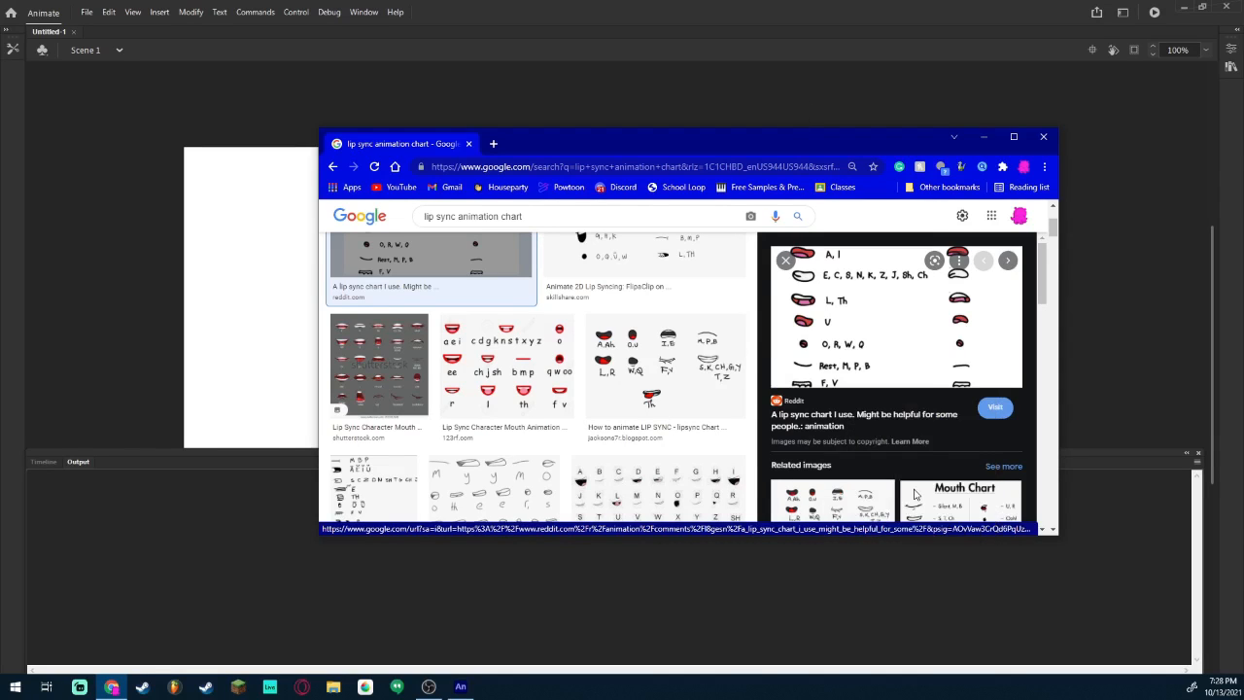
left_click(828, 455)
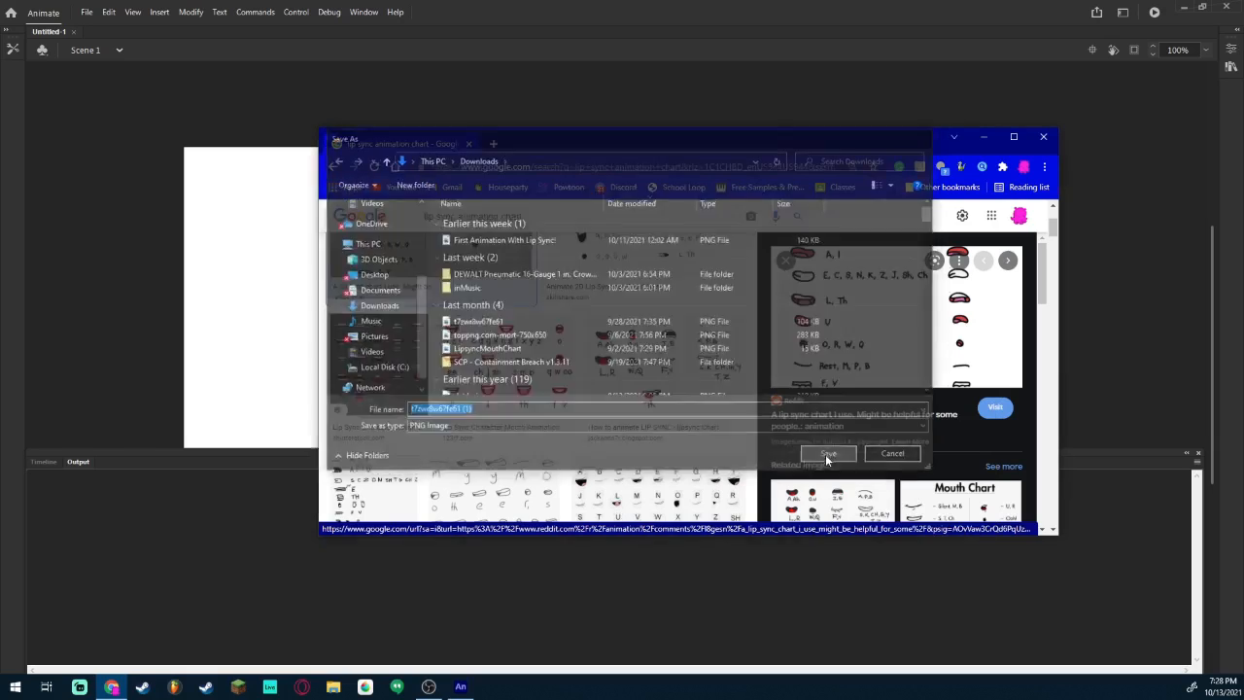
left_click_drag(420, 520, 412, 534)
left_click(412, 523)
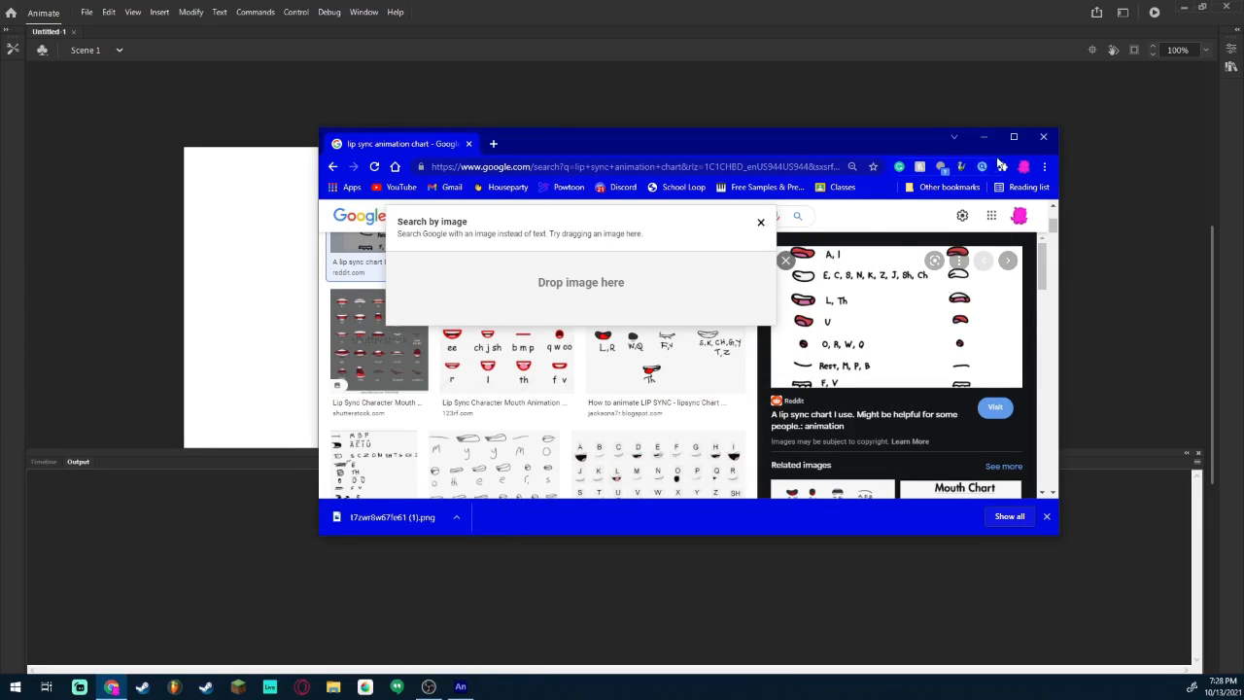
left_click(1043, 136)
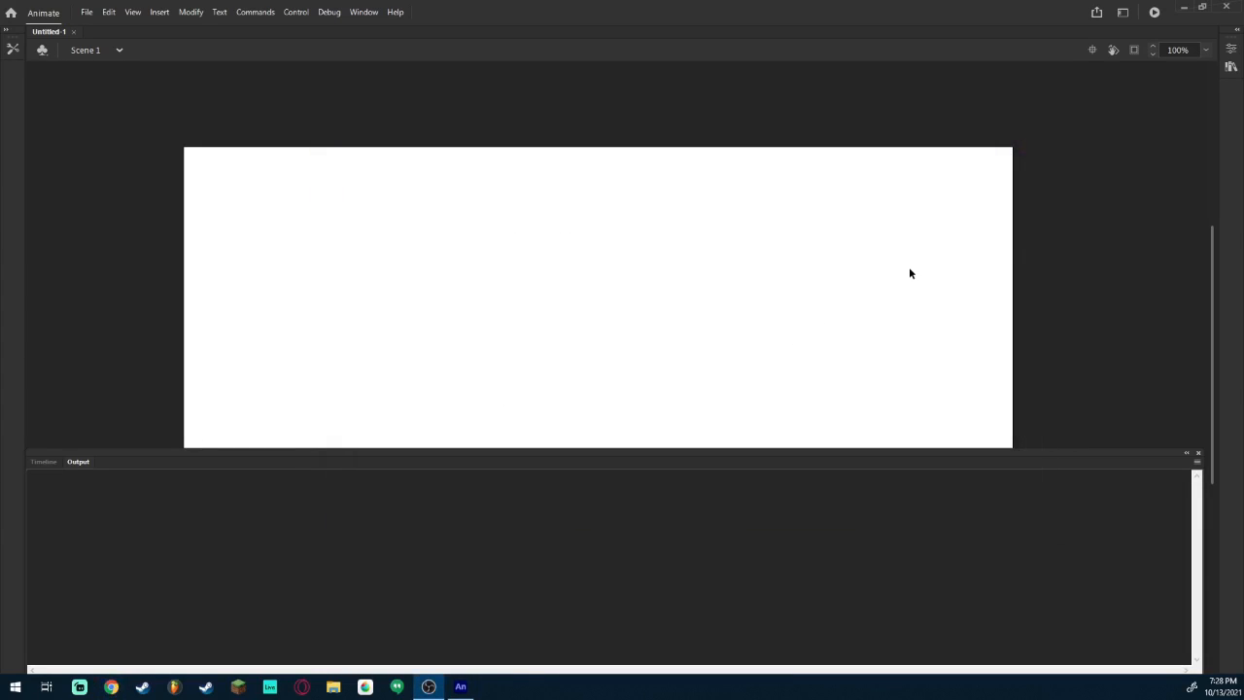
Show the Timeline, add two new layers, and rename the uppermost layer as Mouth.
scroll(911, 273, "down", 2)
scroll(911, 273, "up", 2)
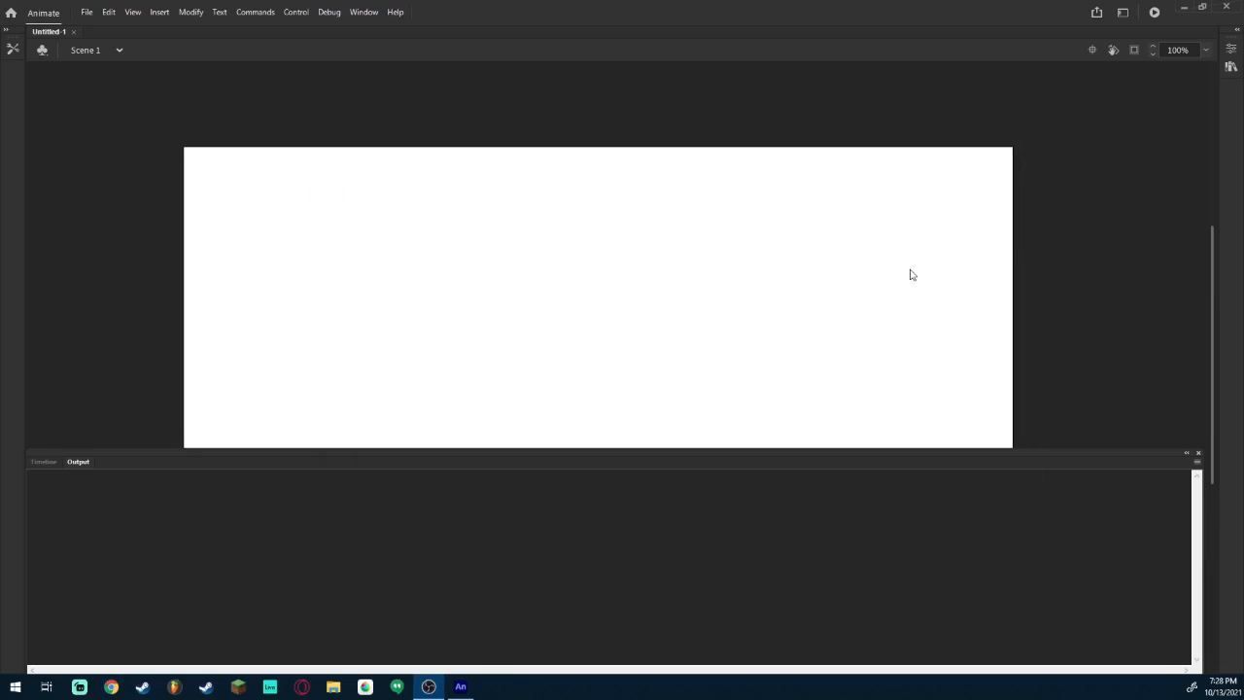
left_click(44, 462)
left_click_drag(171, 452, 169, 472)
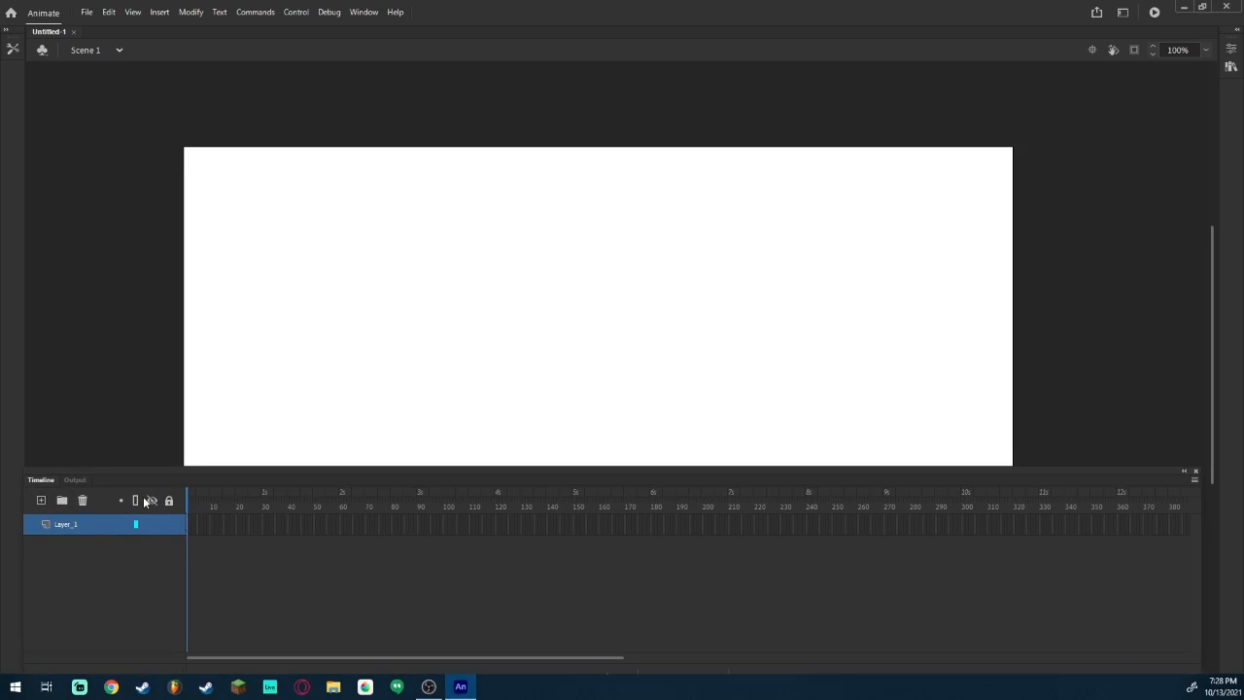
left_click(41, 500)
left_click(41, 501)
double_click(65, 524)
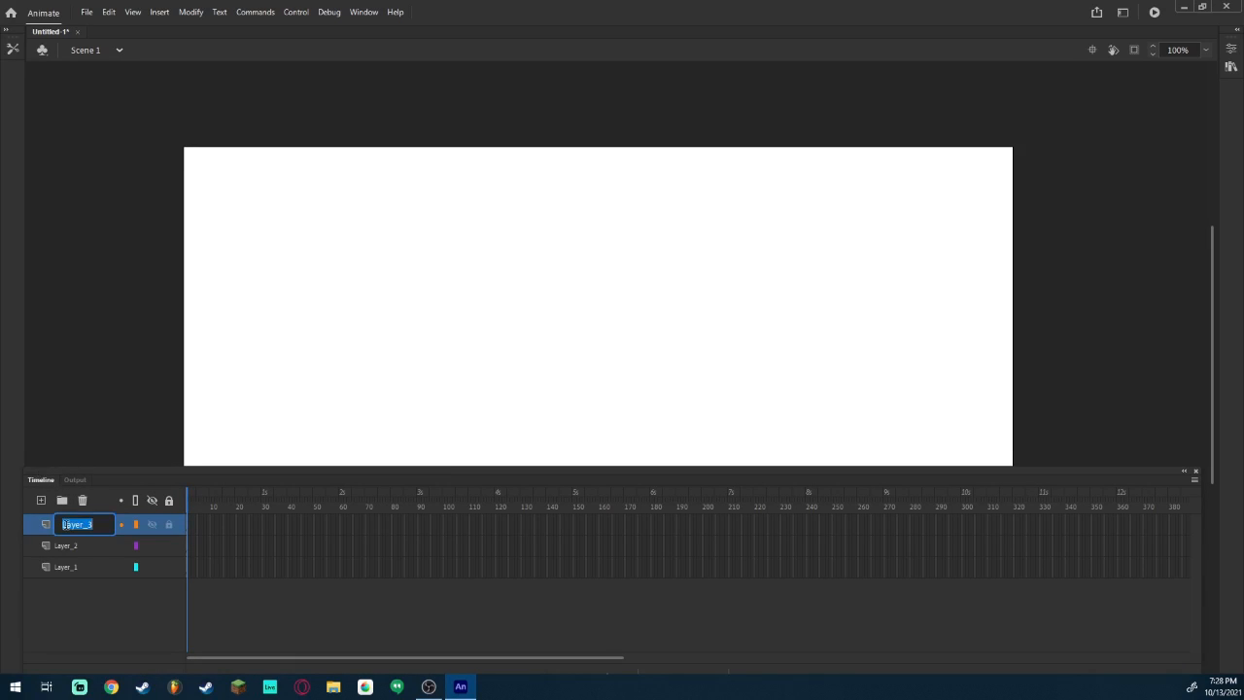
type("Mouth")
key("Return")
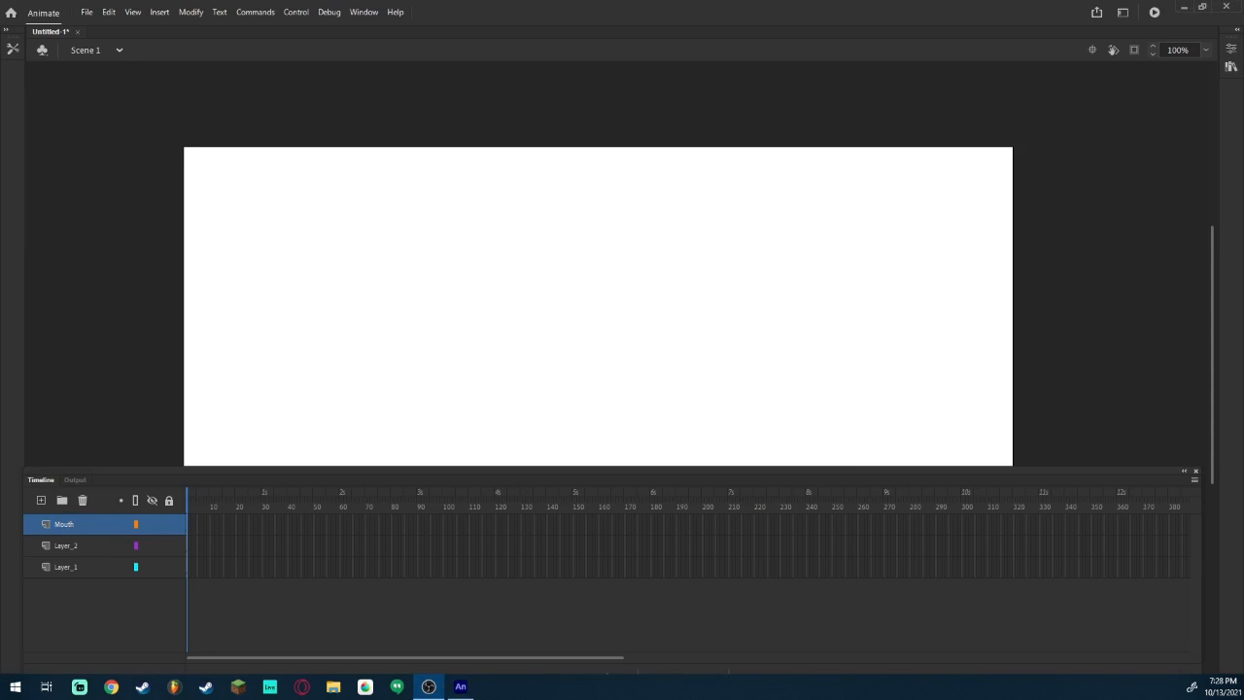
Rename Layer_2 as Hair and Layer_1 as Head.
double_click(57, 548)
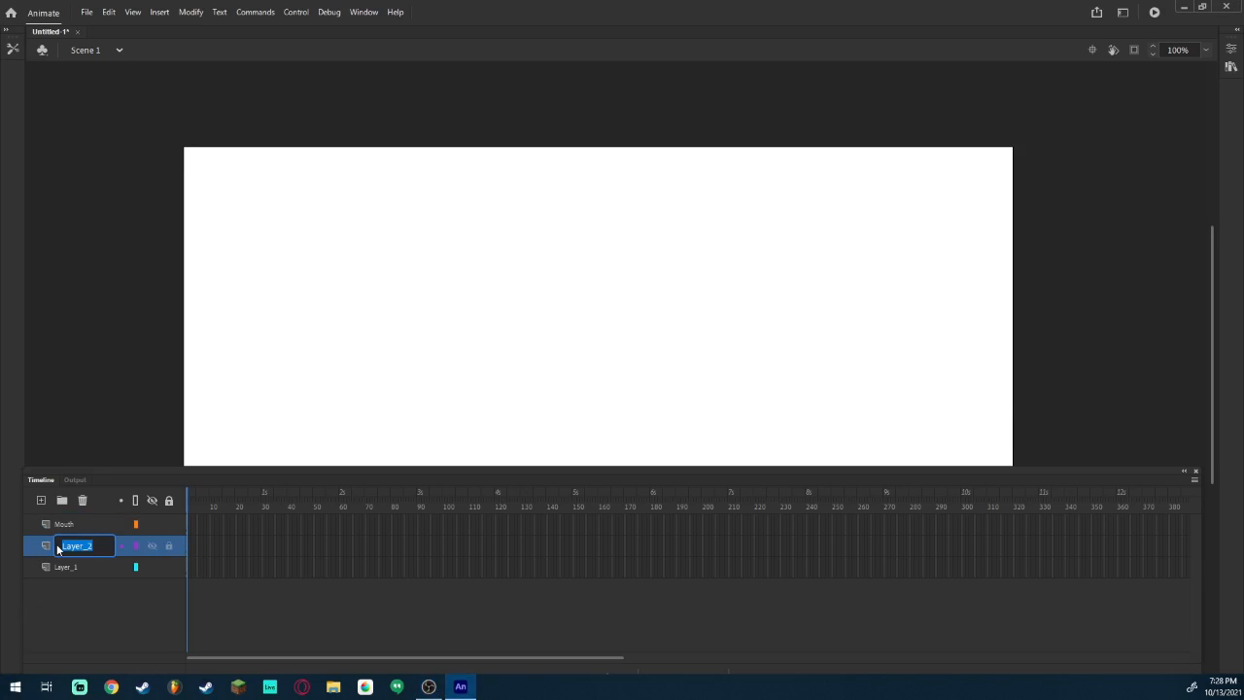
type("Hair")
double_click(67, 566)
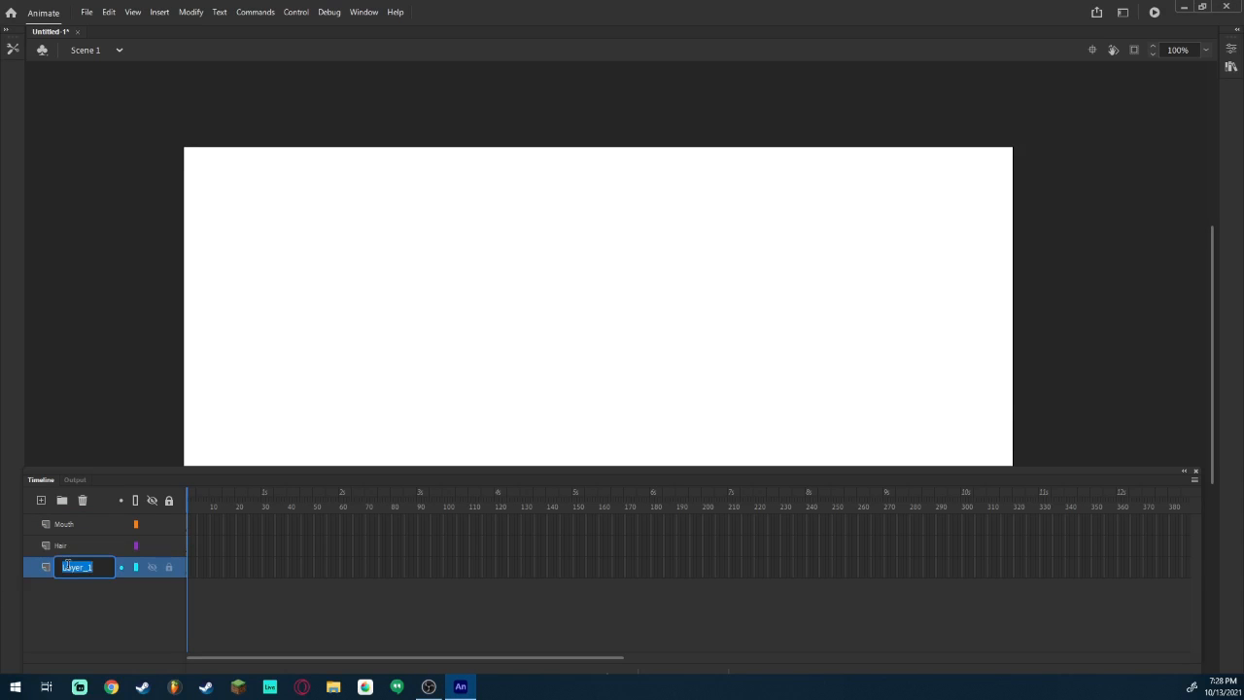
type("Head")
key("Return")
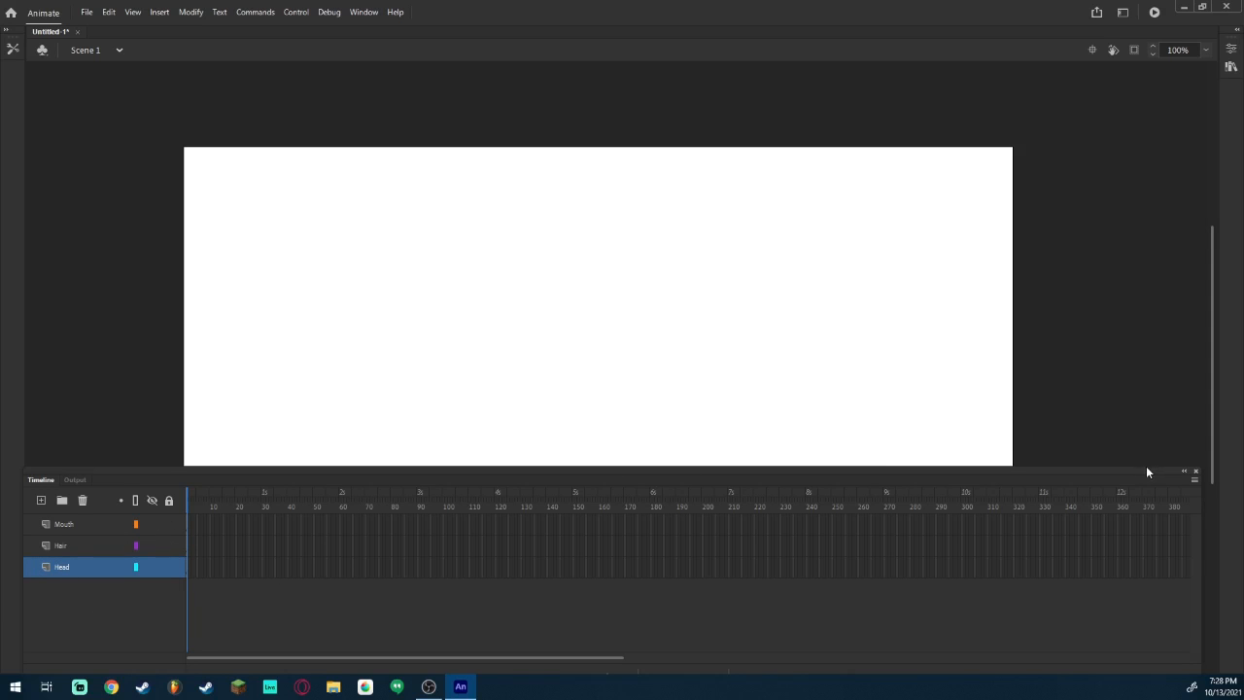
Make more room for the stage and draw a large oval head outline on the Head layer with the Brush tool.
left_click_drag(1147, 471, 1130, 592)
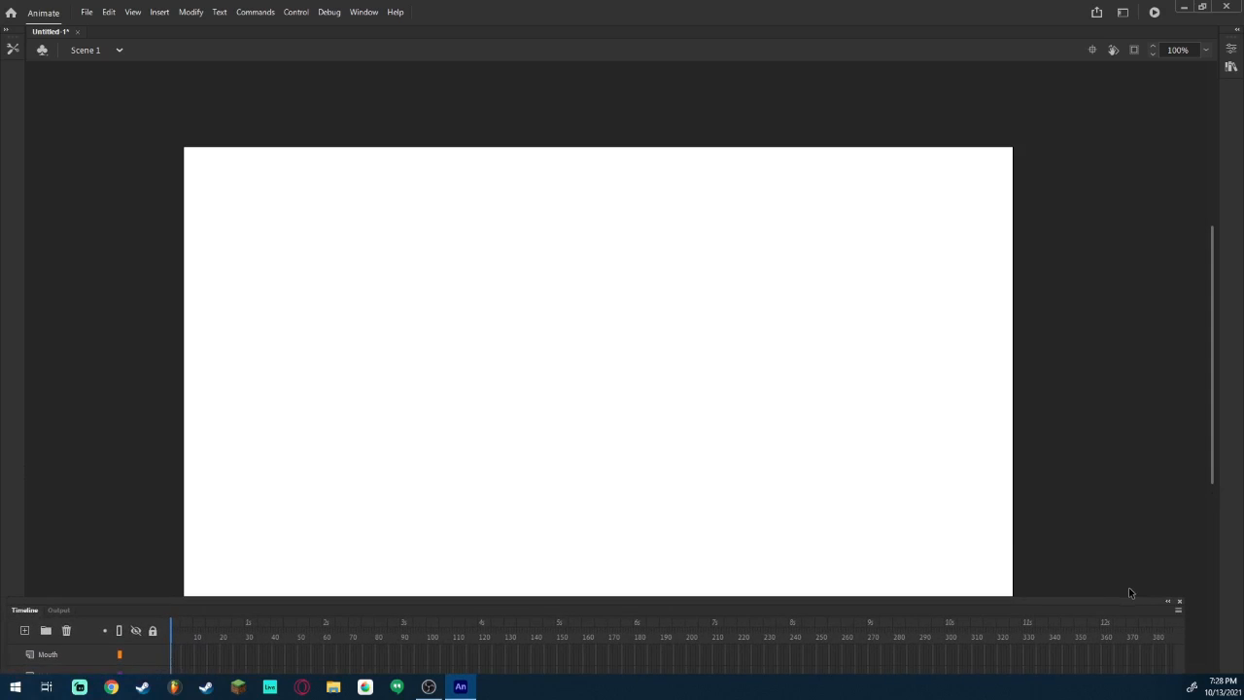
left_click(13, 48)
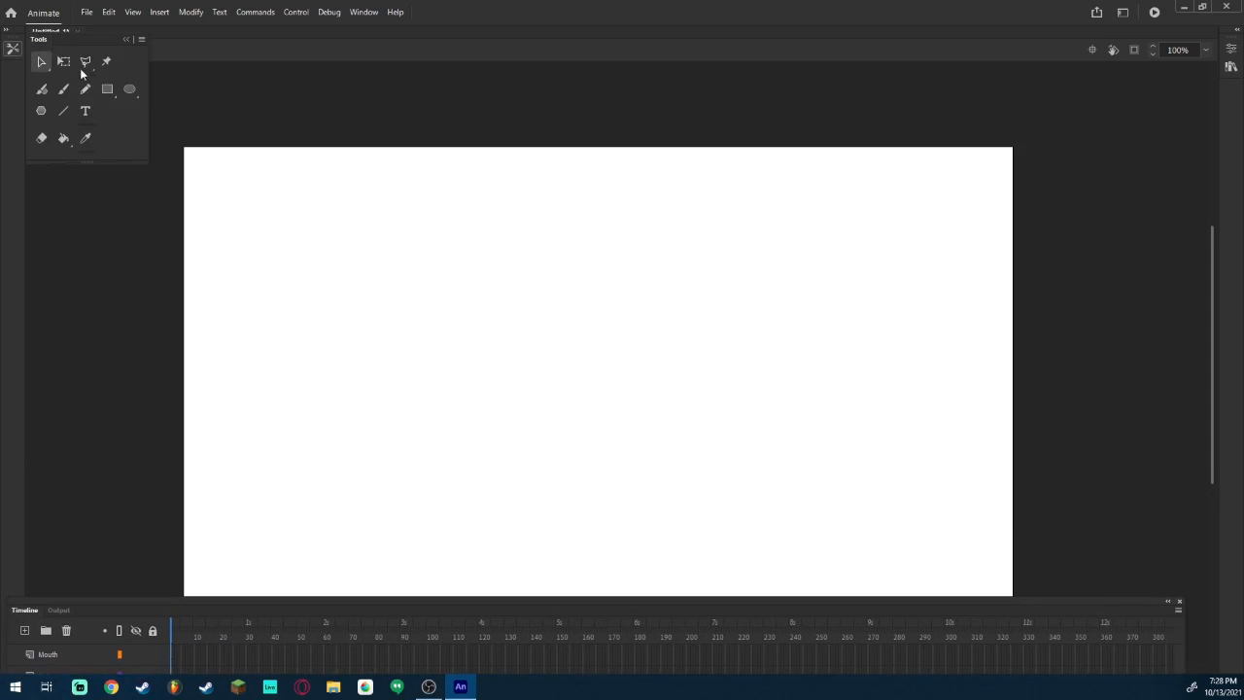
left_click(67, 91)
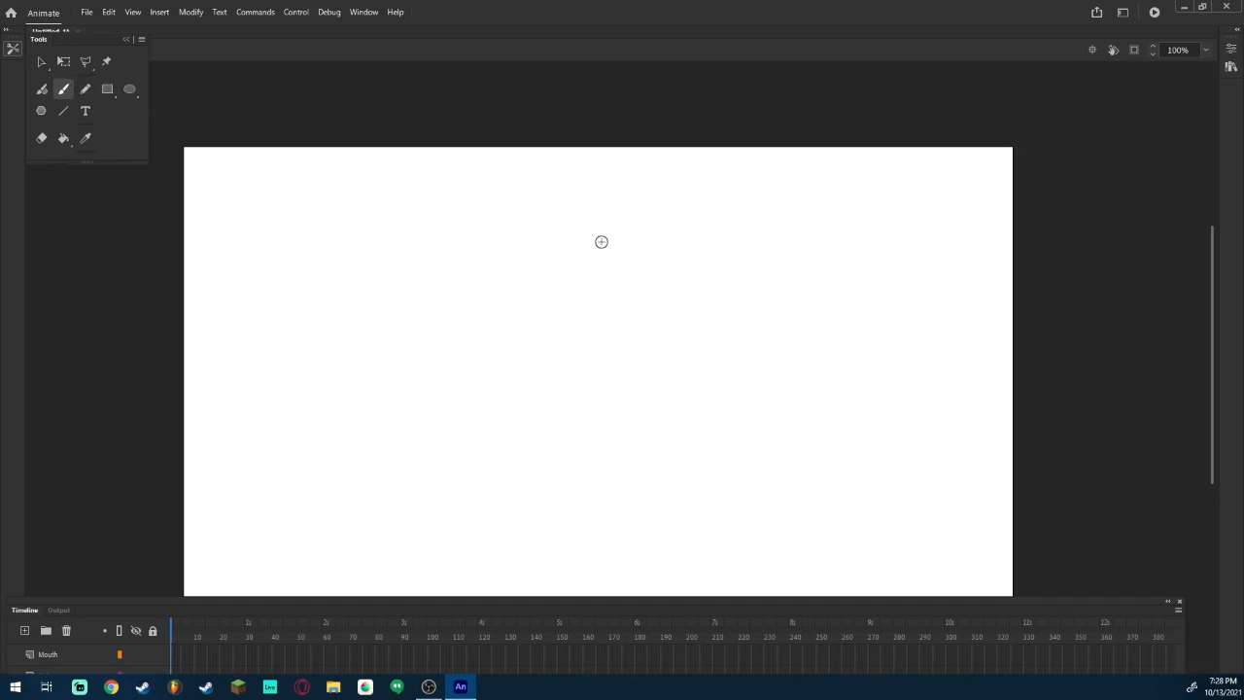
mouse_move(549, 248)
left_mouse_down()
mouse_move(474, 420)
mouse_move(717, 429)
mouse_move(732, 255)
mouse_move(551, 253)
left_mouse_up()
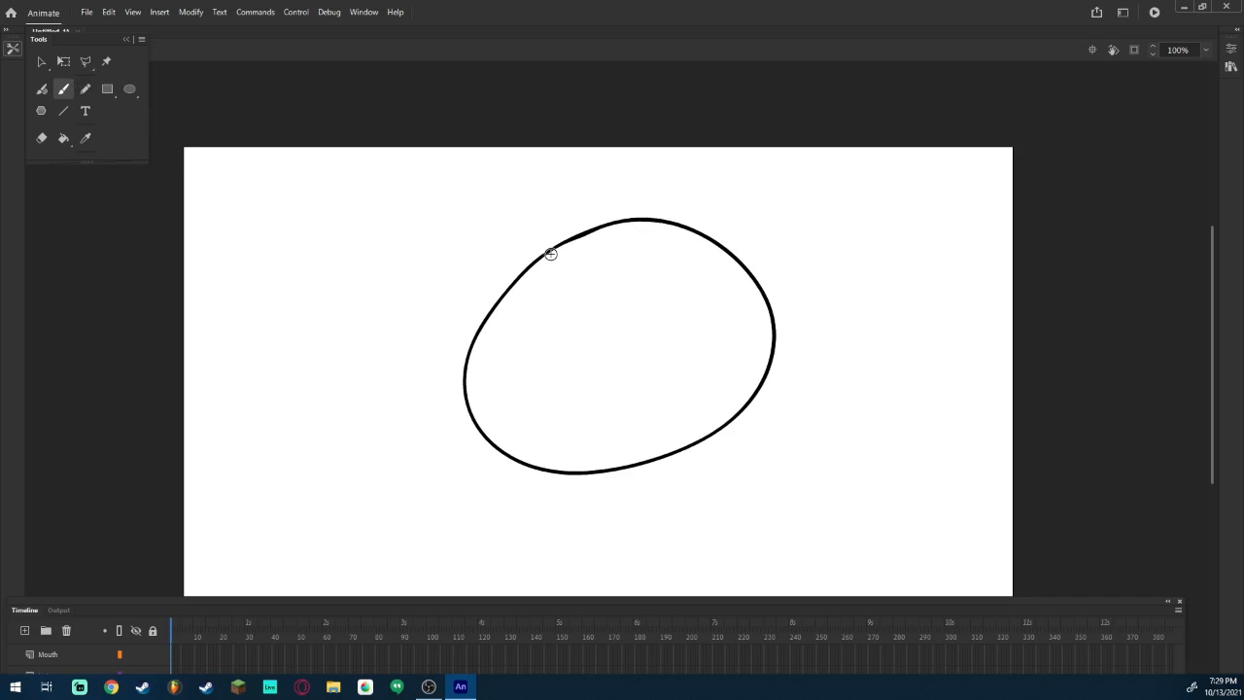
Draw two short neck lines below the head and curve a shoulder line outward from each, extending past the stage's lower edge.
left_click_drag(577, 476, 576, 523)
left_click_drag(655, 460, 654, 505)
scroll(1199, 325, "down", 3)
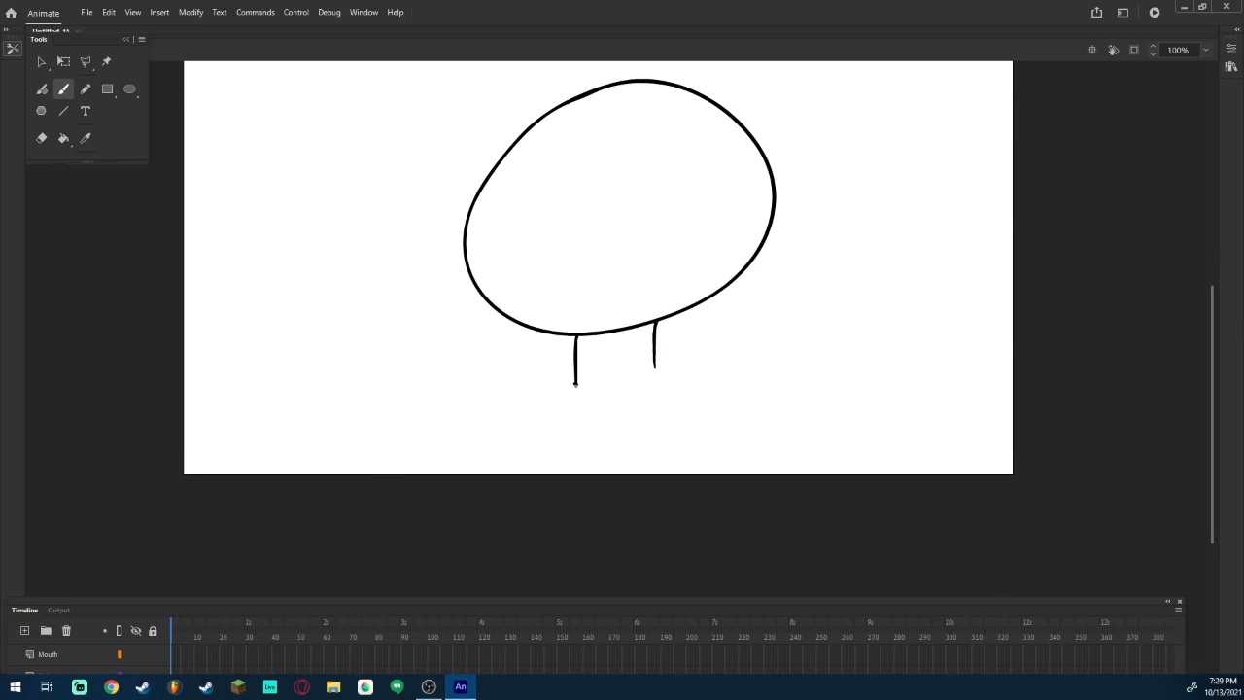
mouse_move(576, 384)
left_mouse_down()
mouse_move(444, 414)
mouse_move(331, 540)
left_mouse_up()
left_click_drag(654, 366, 792, 593)
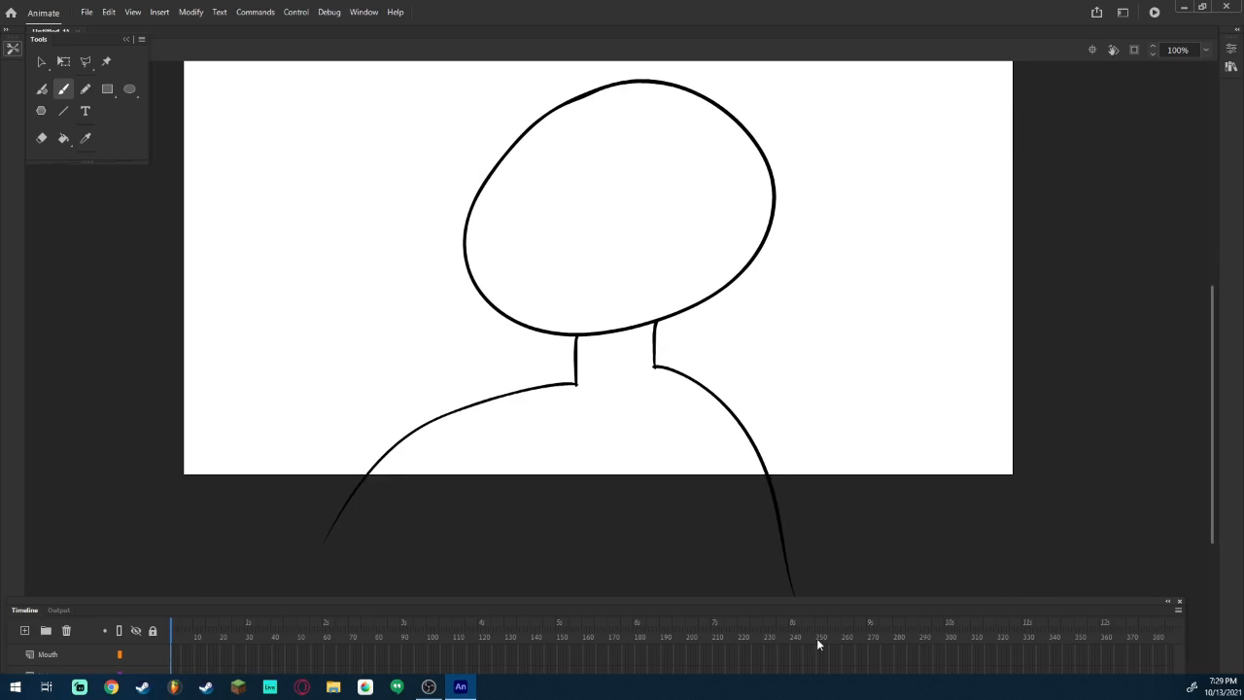
left_click(302, 603)
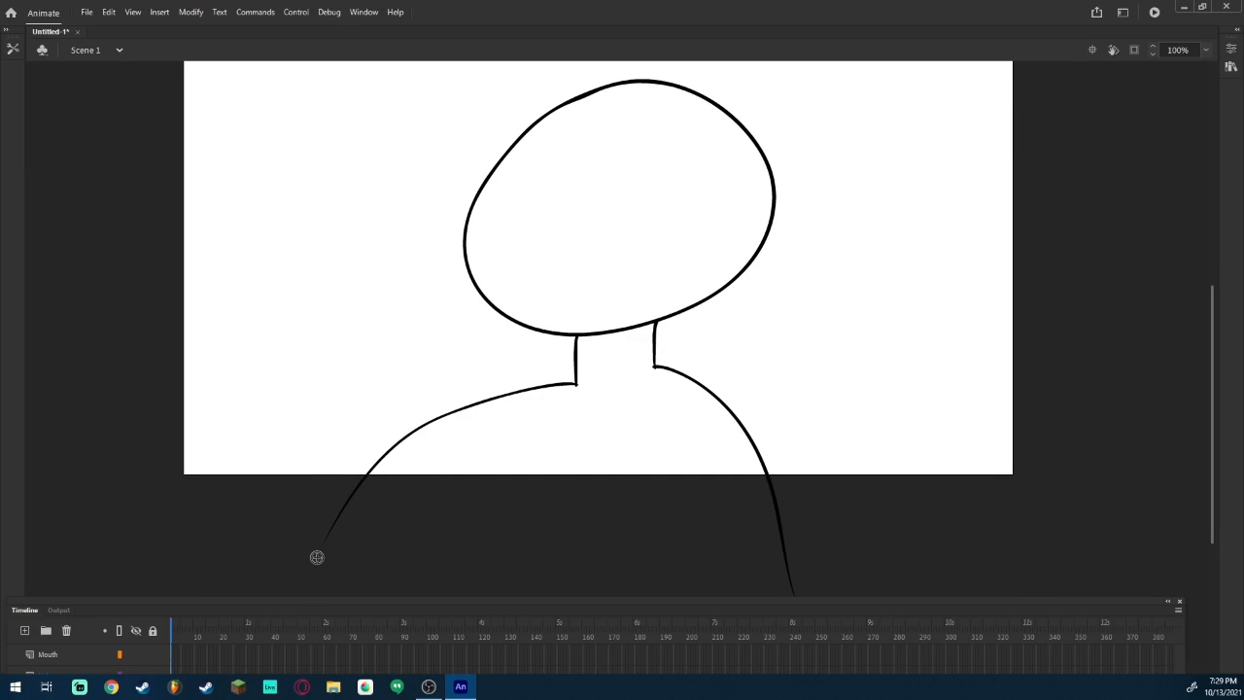
On the Hair layer, sketch scribbled spiky hair across the top of the head with the Brush tool.
left_click(66, 670)
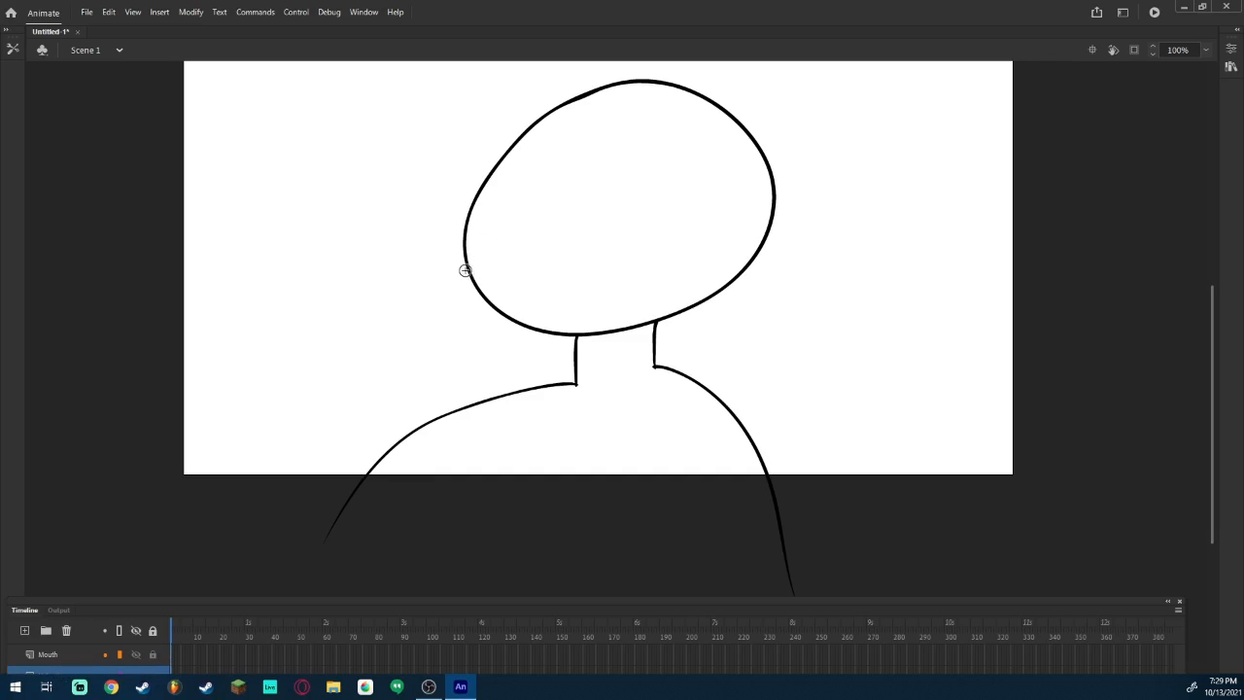
mouse_move(477, 277)
left_mouse_down()
mouse_move(465, 147)
mouse_move(552, 125)
mouse_move(625, 84)
mouse_move(770, 135)
left_mouse_up()
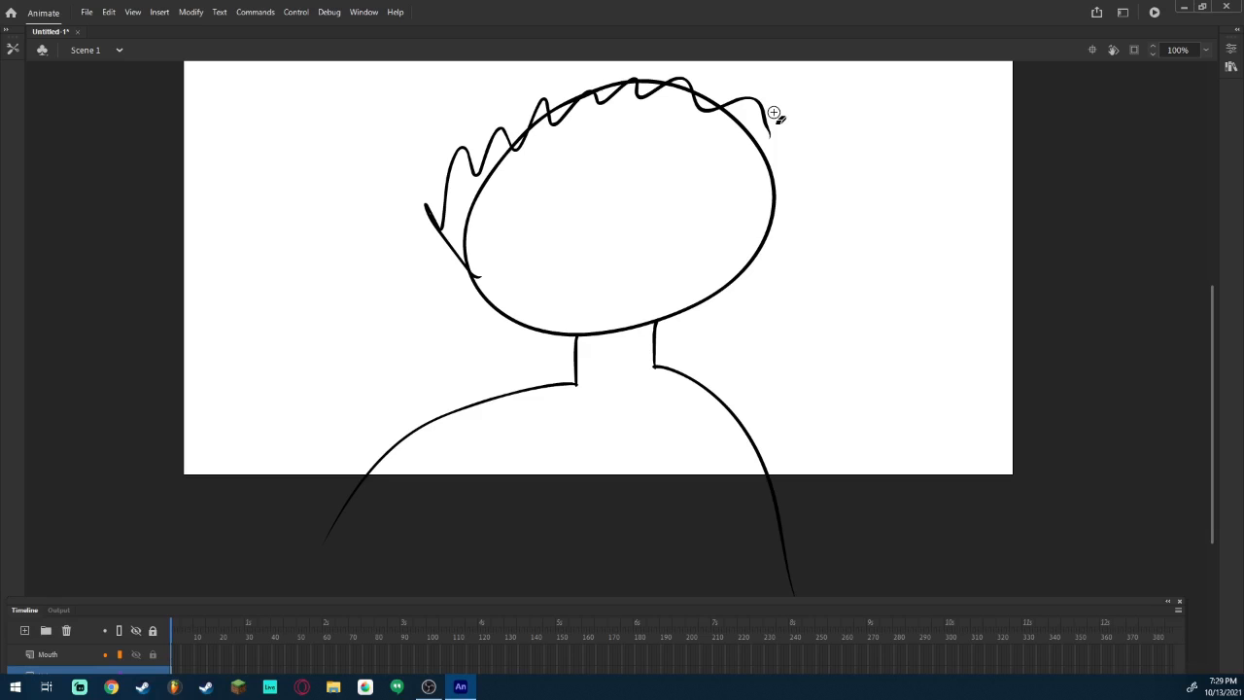
key("ctrl+z")
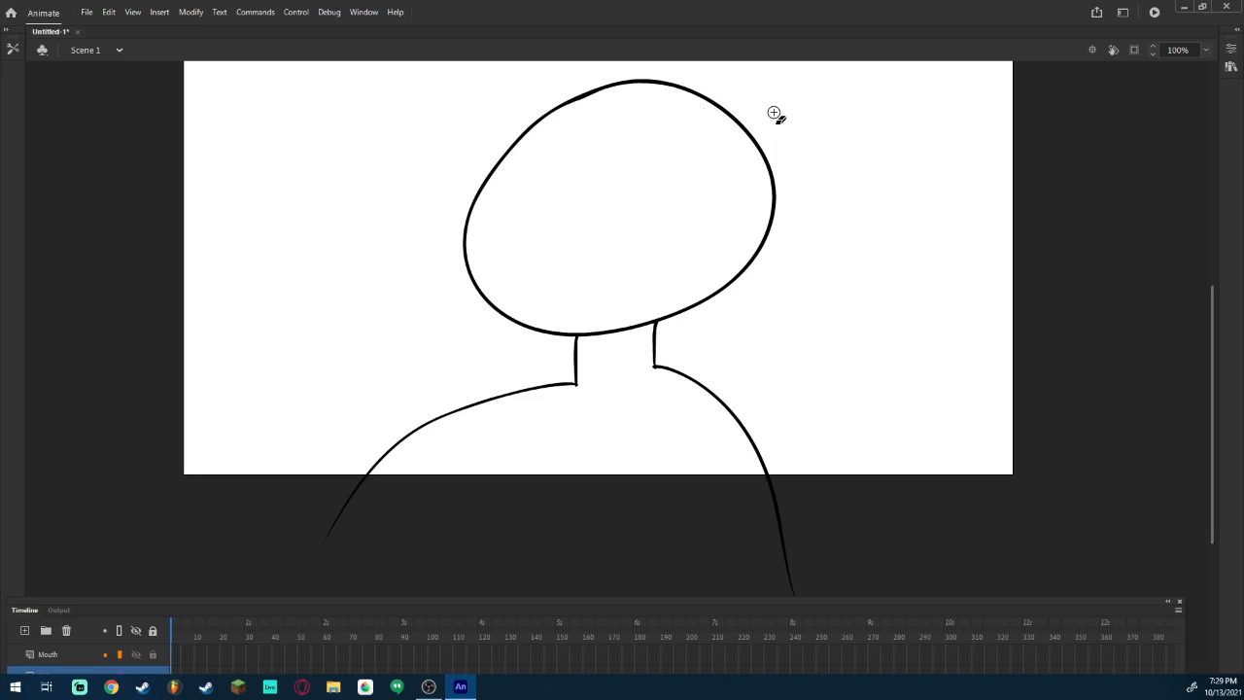
left_click(14, 48)
left_click(65, 90)
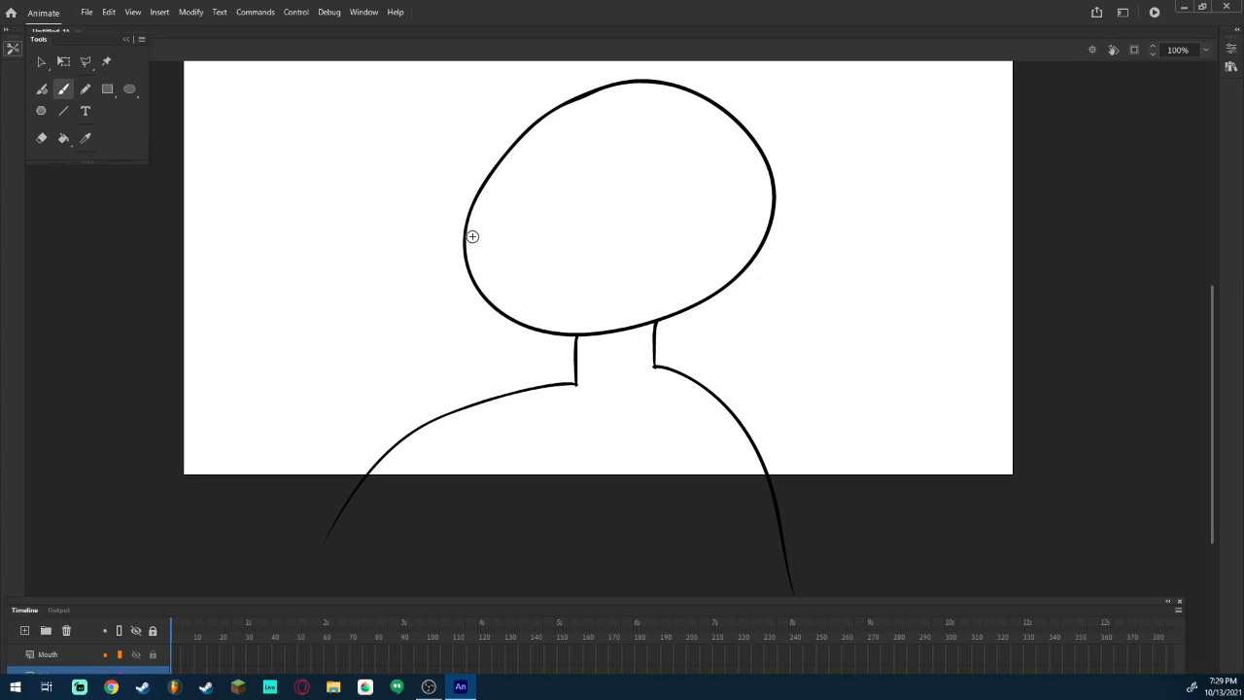
mouse_move(462, 202)
left_mouse_down()
mouse_move(488, 134)
mouse_move(547, 85)
mouse_move(606, 61)
mouse_move(652, 105)
mouse_move(790, 149)
mouse_move(758, 196)
mouse_move(794, 154)
mouse_move(759, 194)
mouse_move(564, 131)
mouse_move(537, 162)
mouse_move(477, 199)
left_mouse_up()
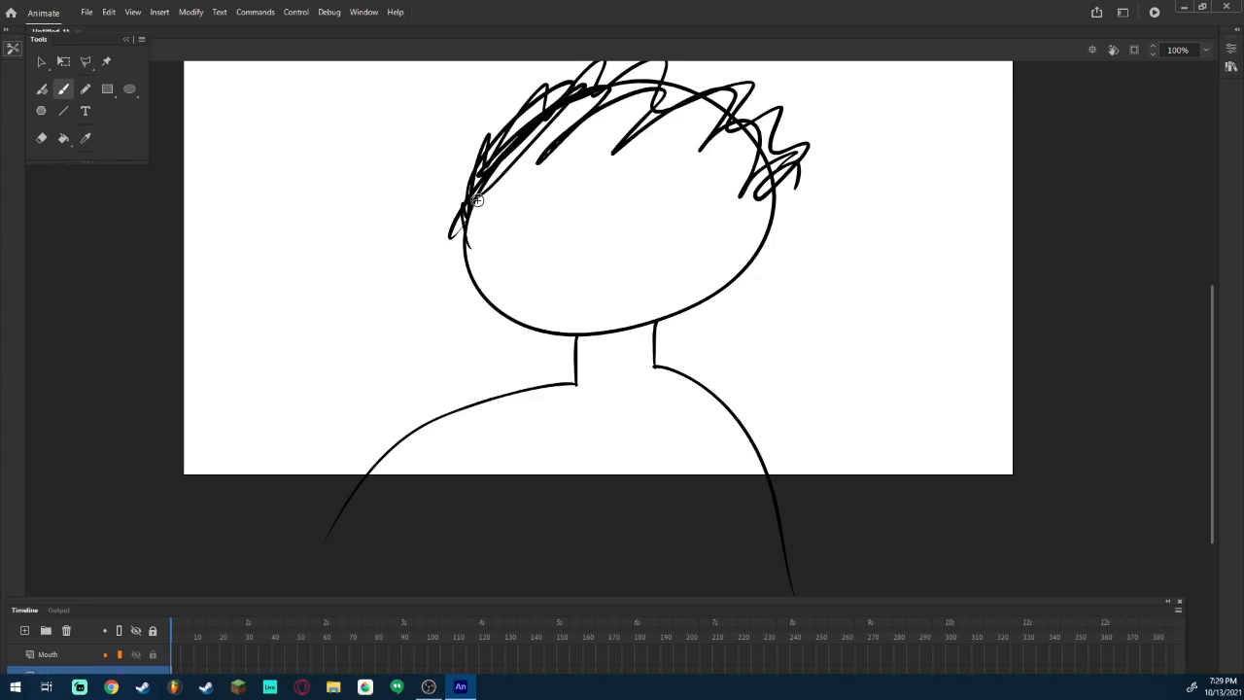
Enlarge the Timeline to reveal all layers and draw two vertical line eyes on the Head layer beneath the hair.
left_click(61, 656)
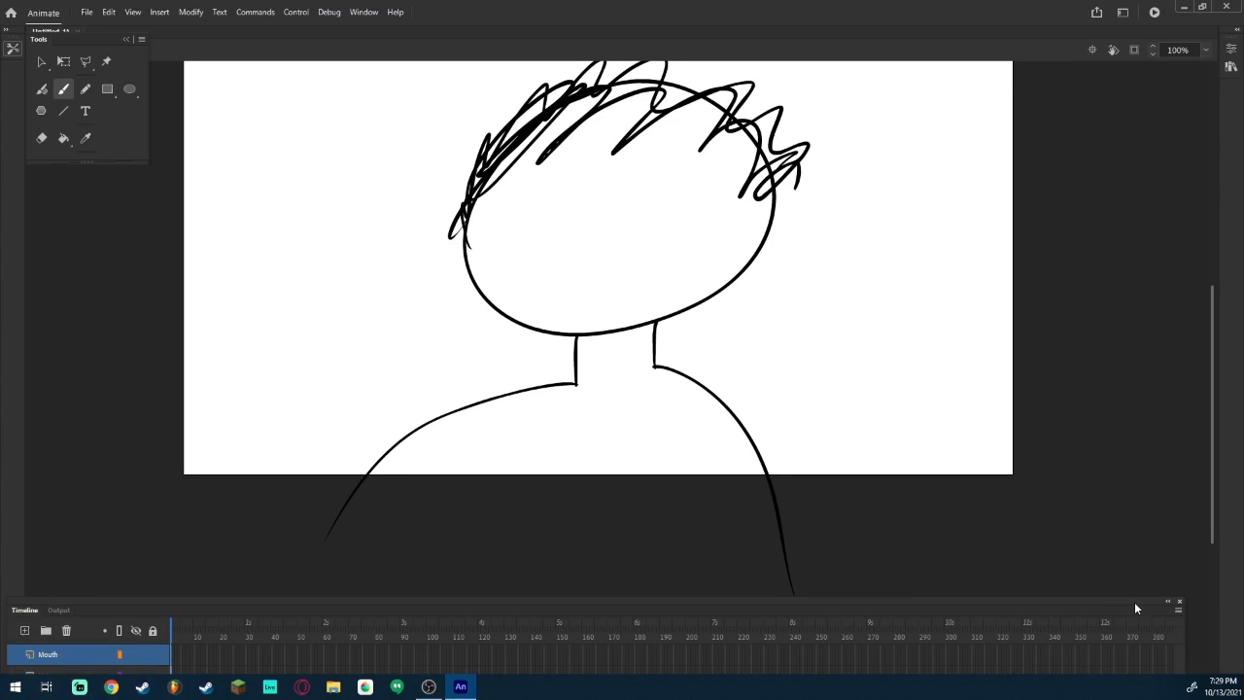
mouse_move(1135, 601)
left_mouse_down()
mouse_move(1154, 489)
mouse_move(1126, 504)
left_mouse_up()
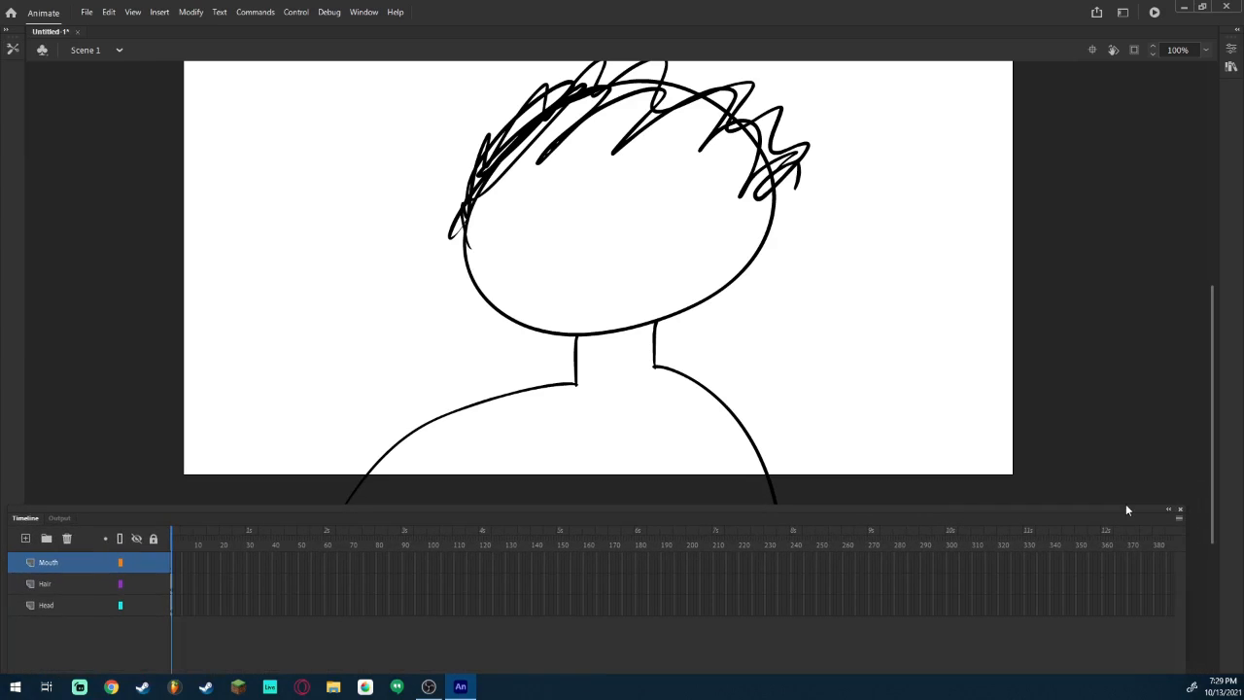
left_click(71, 602)
left_click_drag(560, 163, 557, 218)
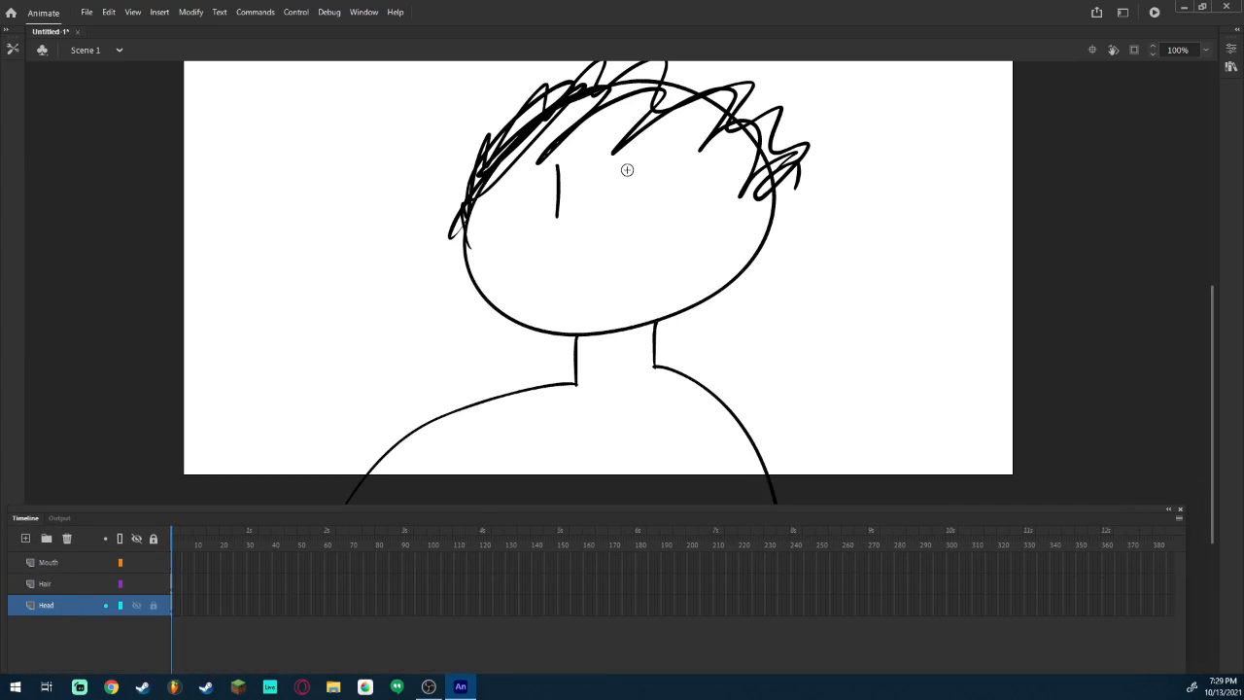
left_click_drag(629, 161, 627, 197)
On the Mouth layer, draw a short, nearly straight horizontal mouth line below the eyes, undoing and redrawing unsatisfactory strokes.
left_click(49, 569)
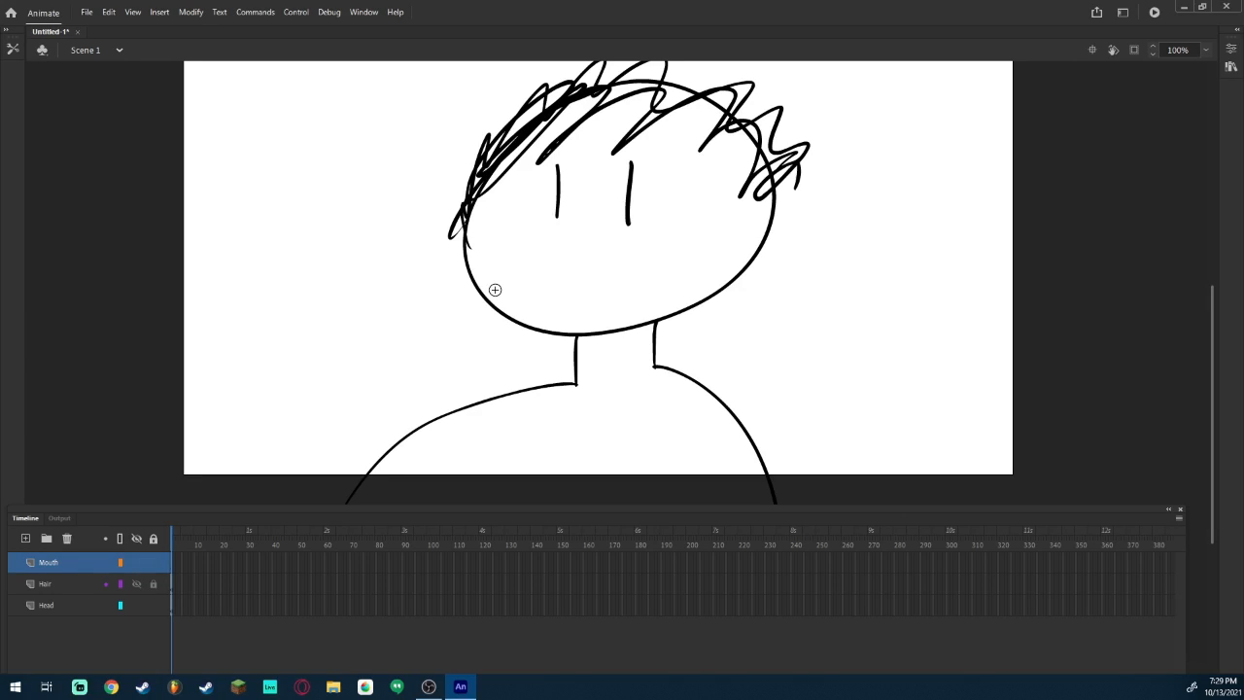
left_click_drag(535, 274, 669, 271)
key("ctrl+z")
left_click_drag(538, 266, 622, 272)
key("ctrl+z")
left_click_drag(535, 269, 676, 267)
key("ctrl+z")
left_click_drag(551, 263, 655, 258)
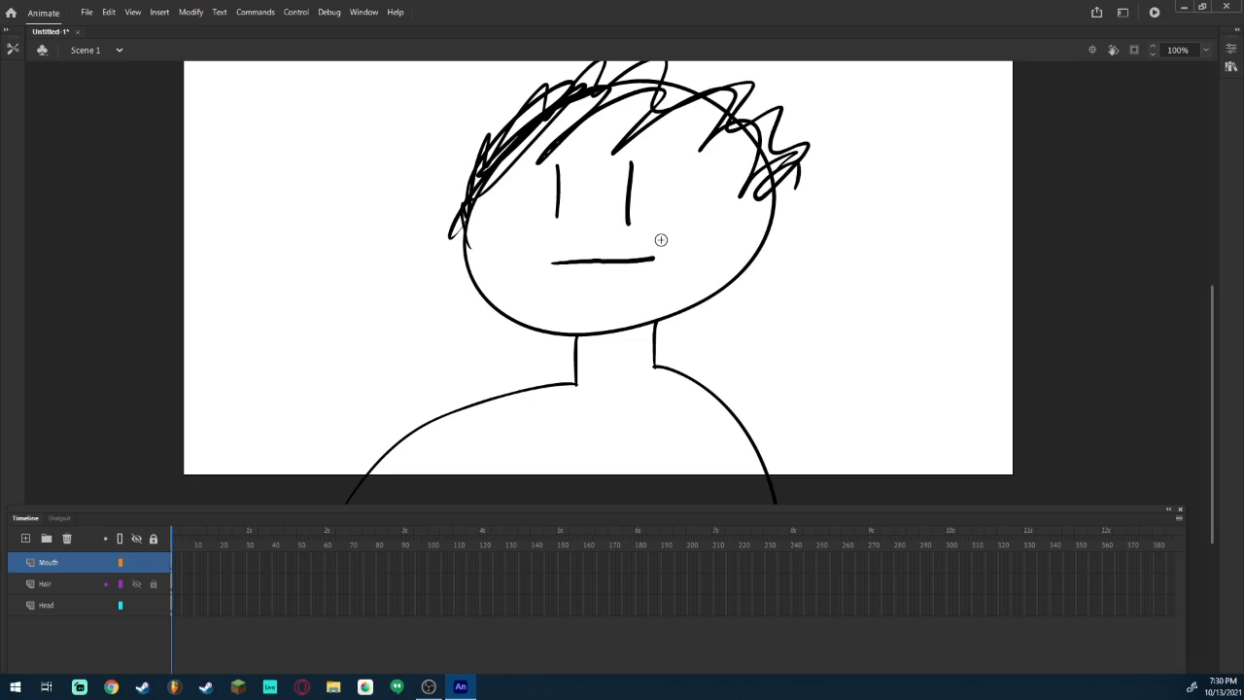
Convert the mouth line to a symbol named Mouth with the type Graphic.
left_click(70, 560)
right_click(613, 261)
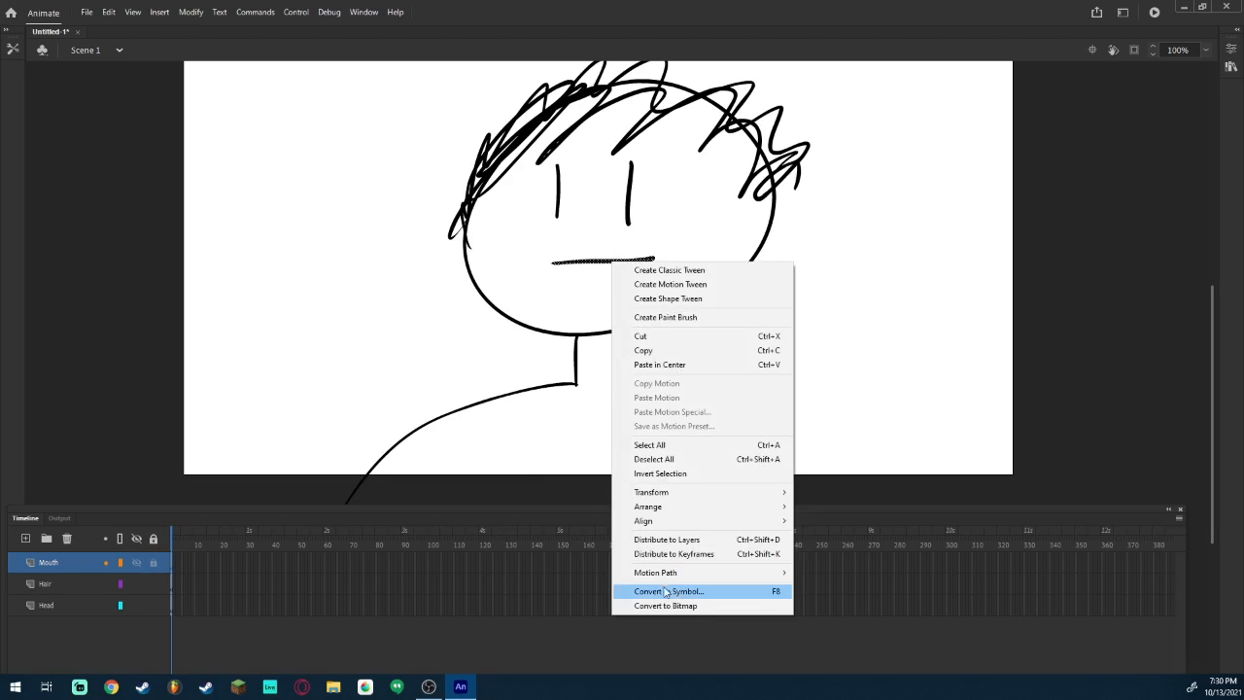
left_click(750, 592)
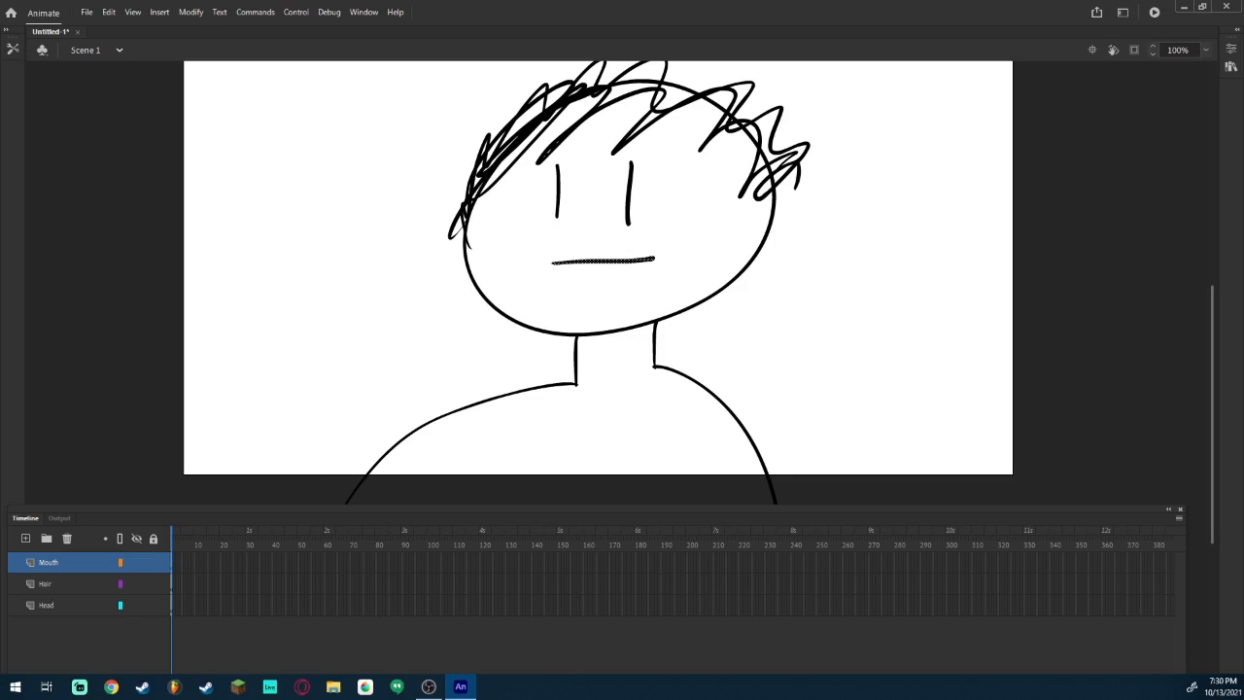
key("F8")
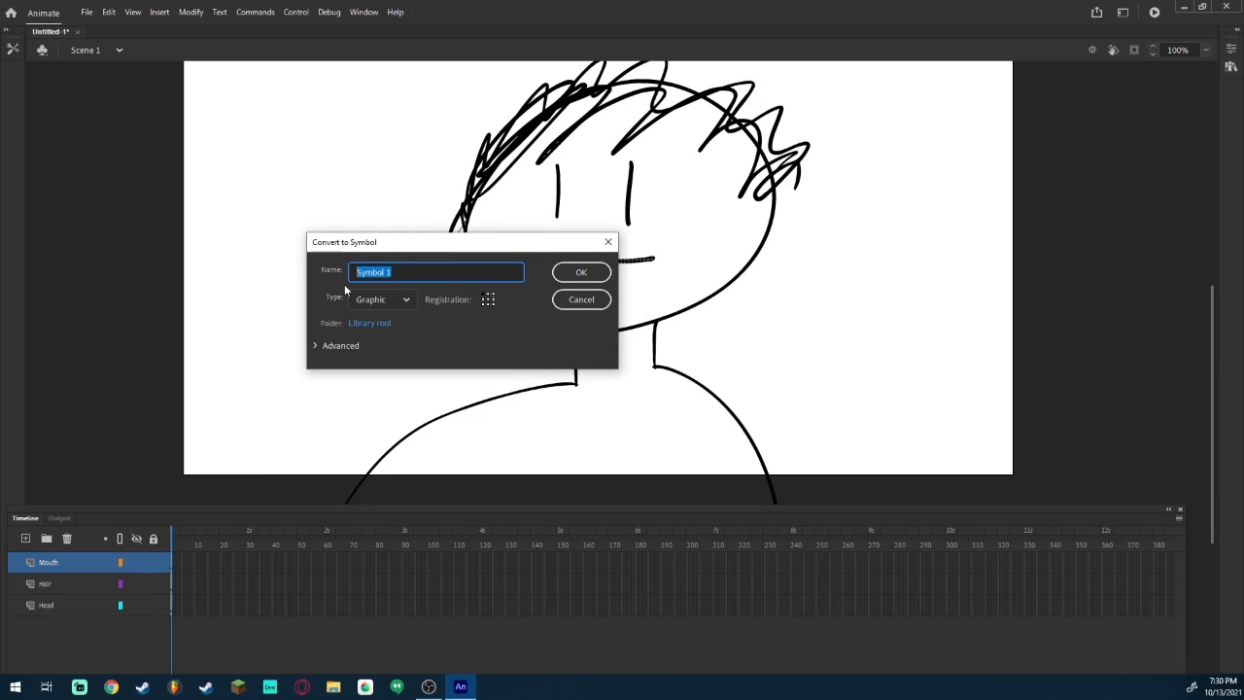
type("Mouth")
left_click(364, 303)
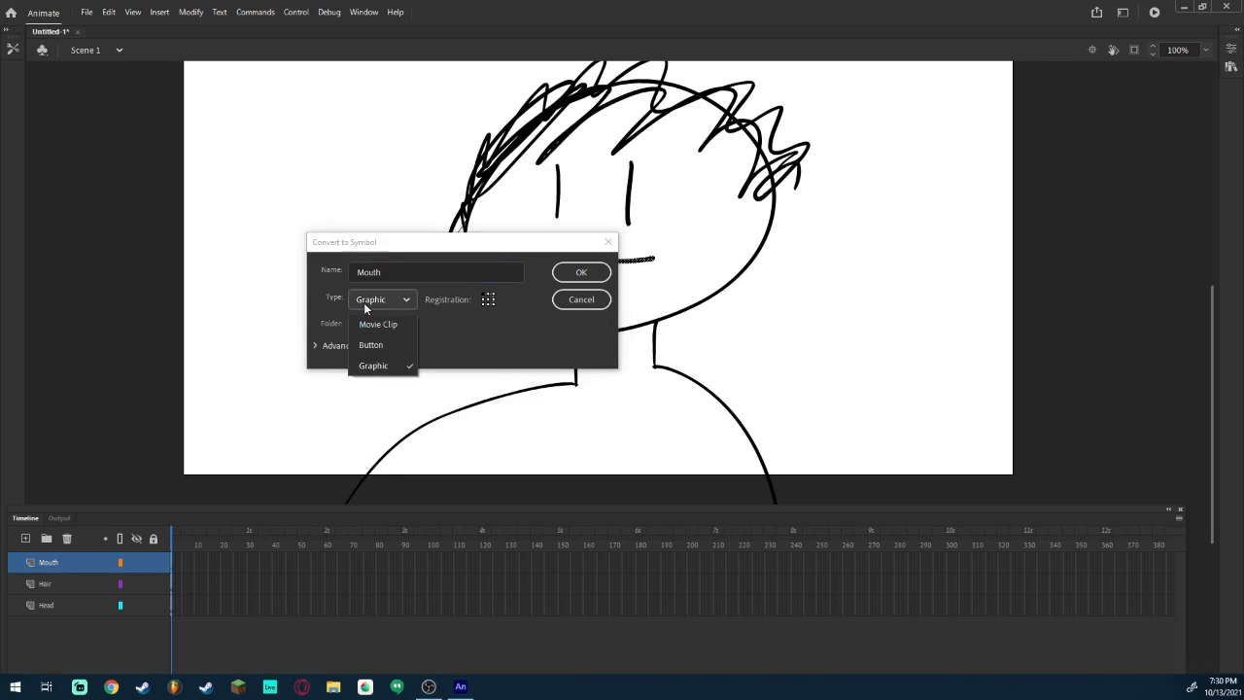
left_click(375, 349)
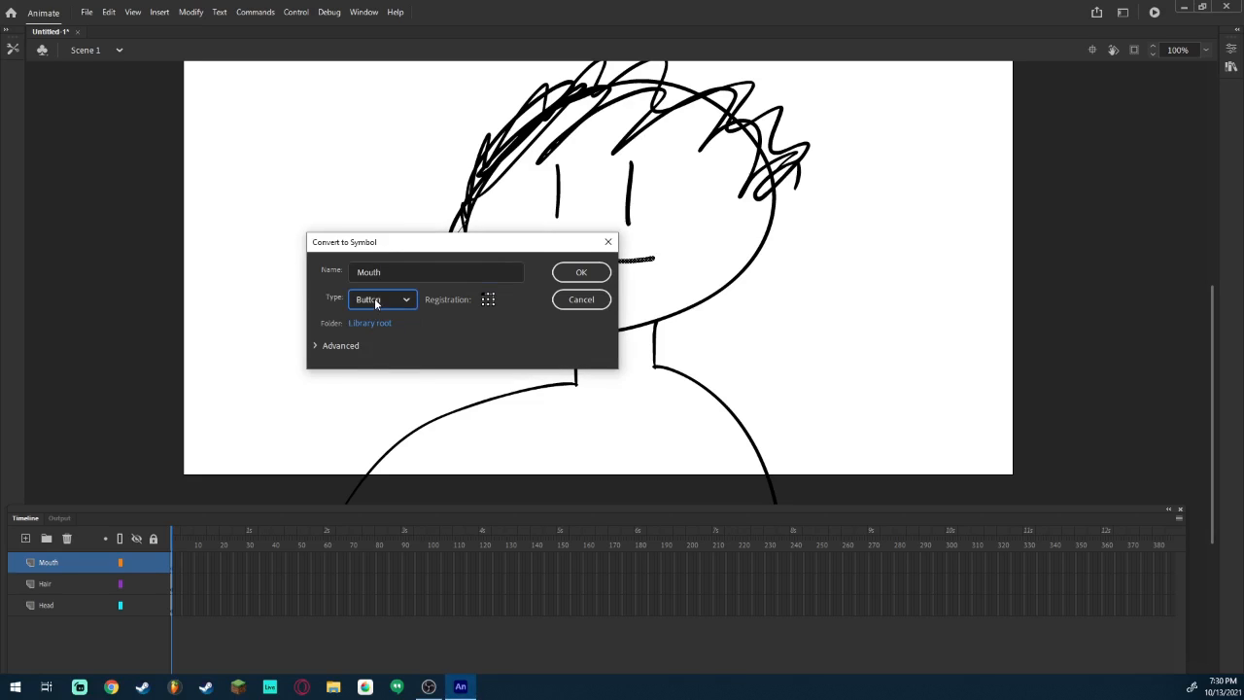
left_click(375, 298)
left_click(380, 328)
left_click(381, 303)
left_click(372, 365)
left_click(587, 278)
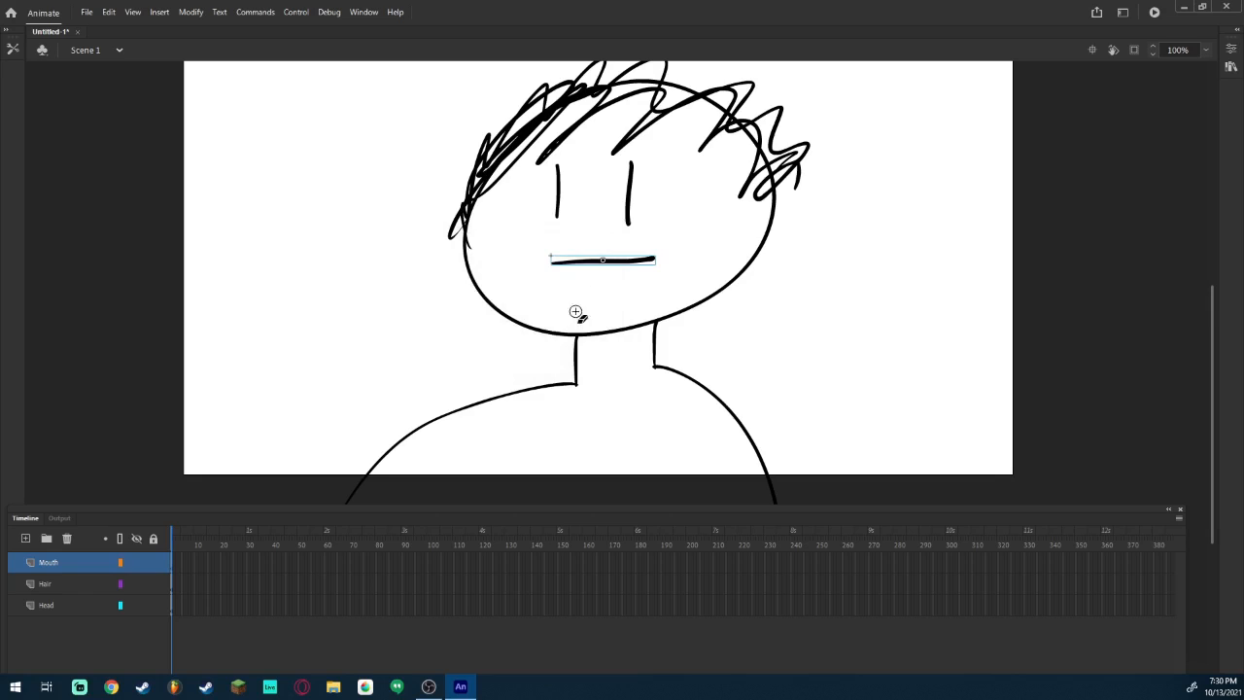
Open the Mouth symbol for editing with the Selection tool and add two new layers to its timeline.
left_click(13, 48)
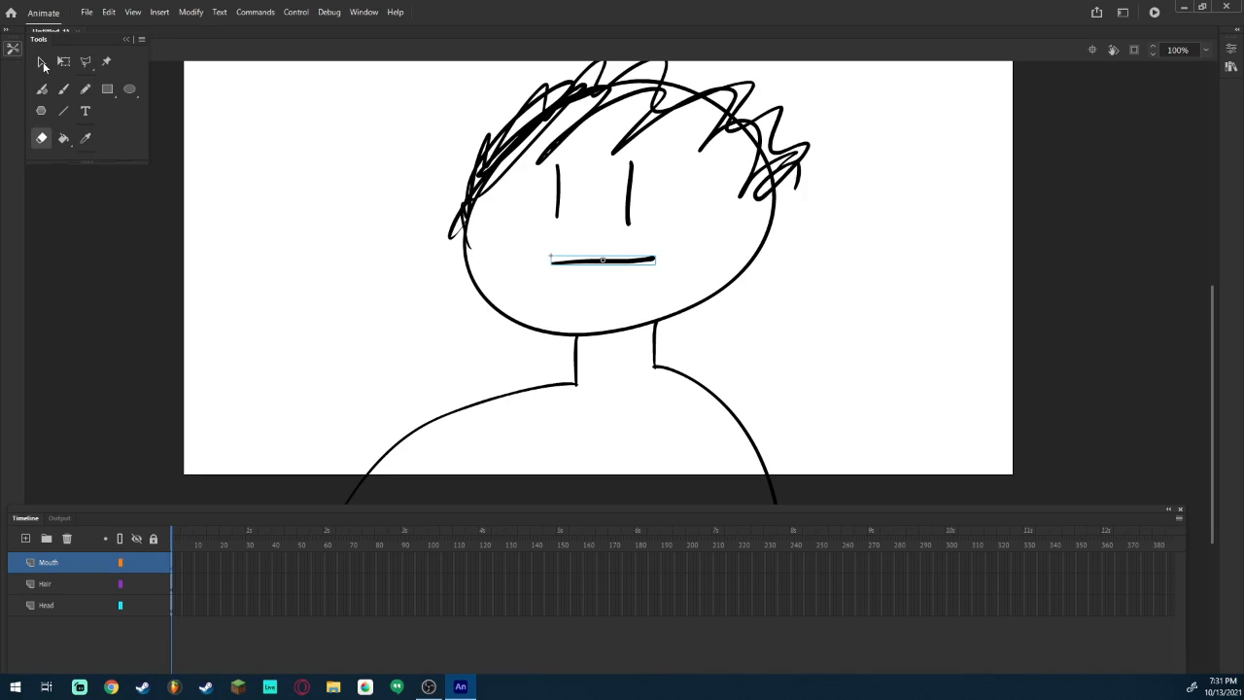
left_click(43, 65)
double_click(596, 265)
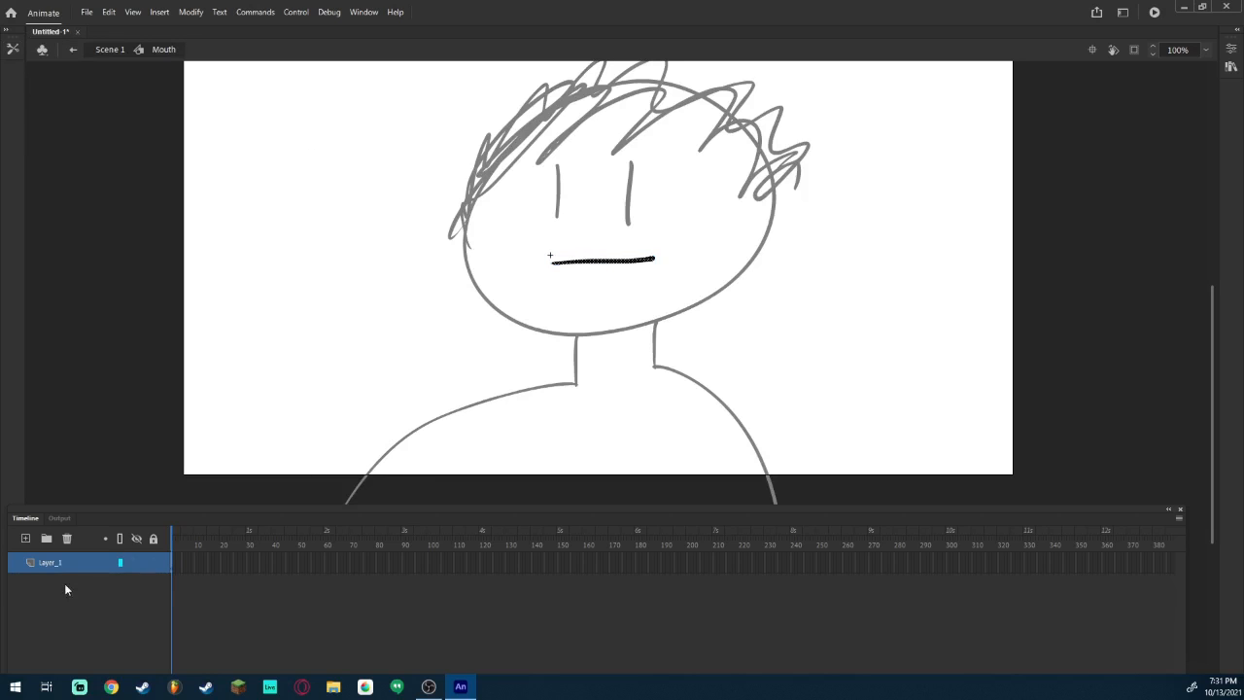
left_click(25, 540)
left_click(24, 539)
Rename Layer_1 to Mouth Postitions, Layer_2 to Lables and Layer_3 to Chart/ Image whatever.
double_click(51, 605)
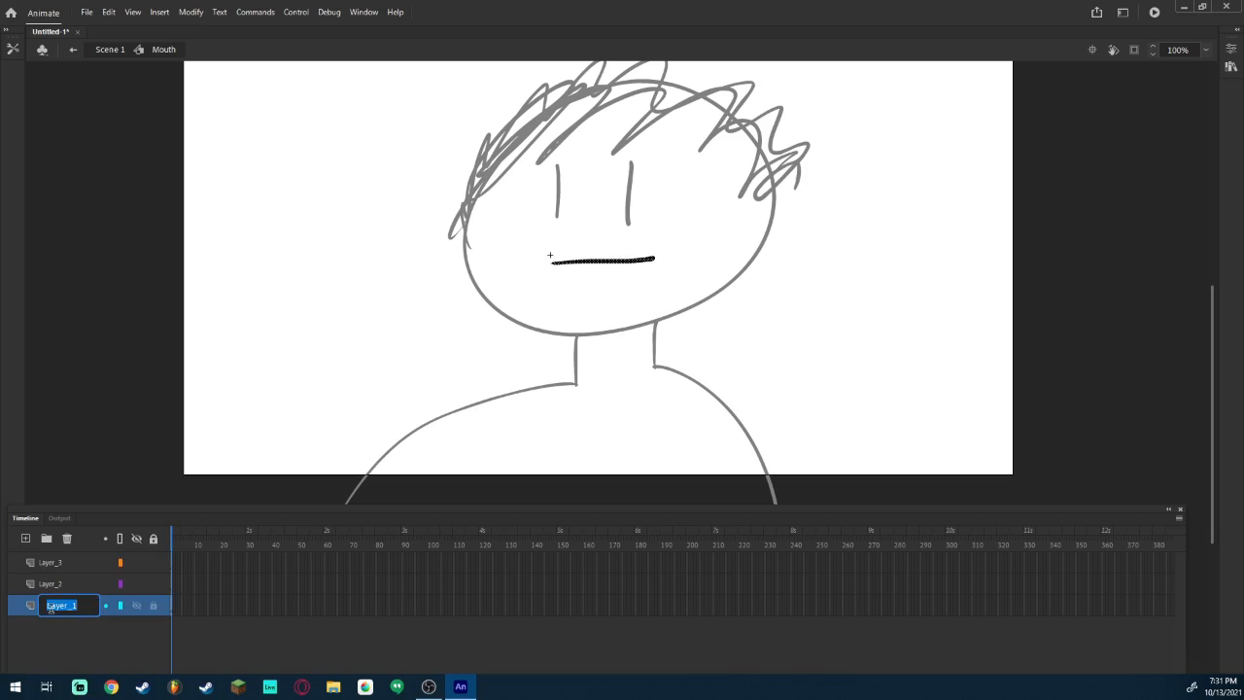
type("Mouth Postitions")
double_click(42, 584)
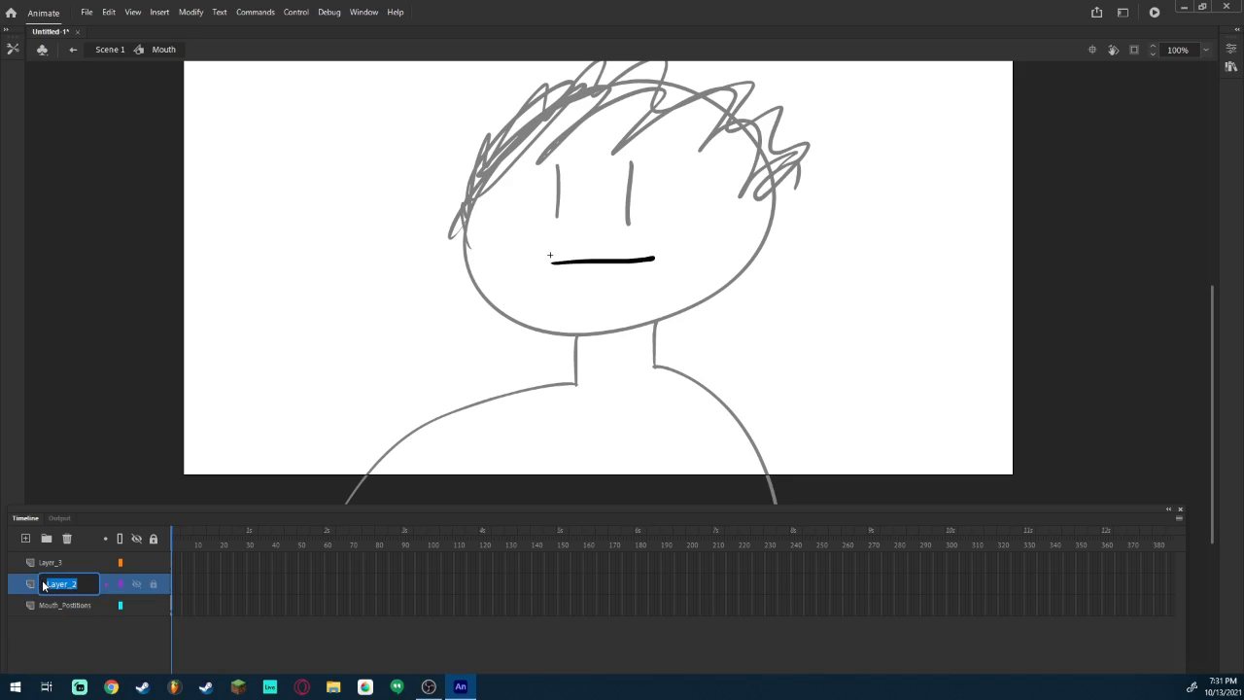
type("Lables")
double_click(50, 563)
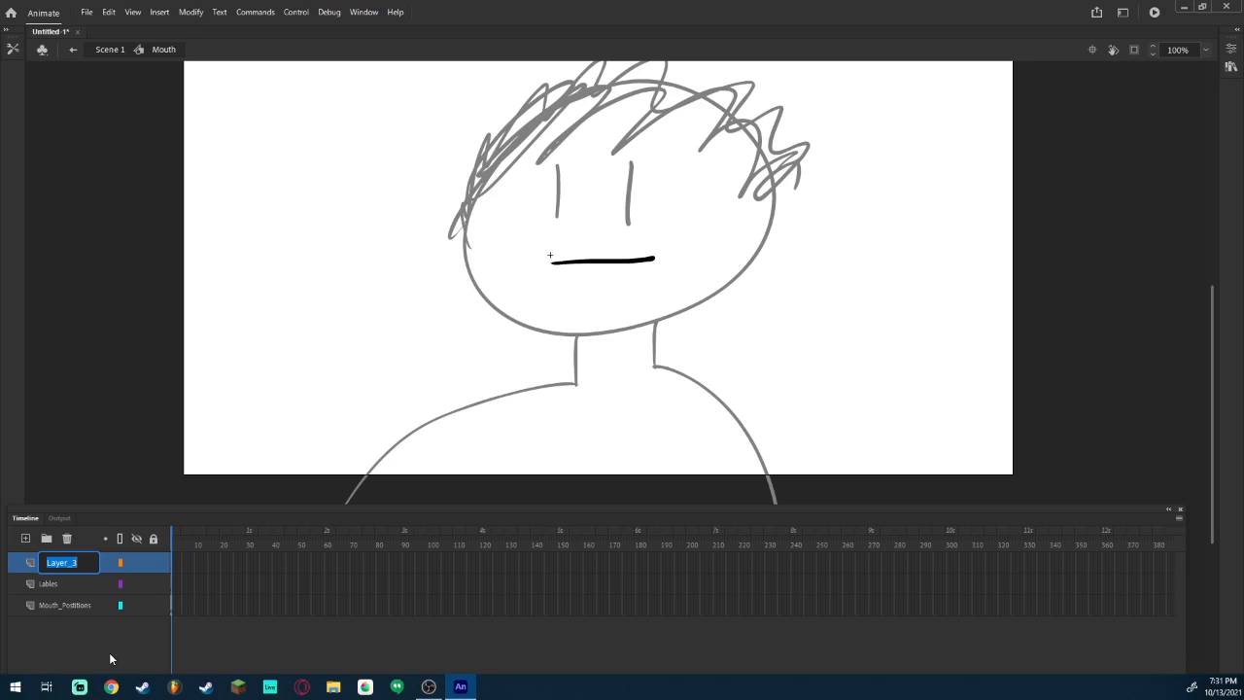
type("Chart")
type("/ Image whatever")
left_click(74, 648)
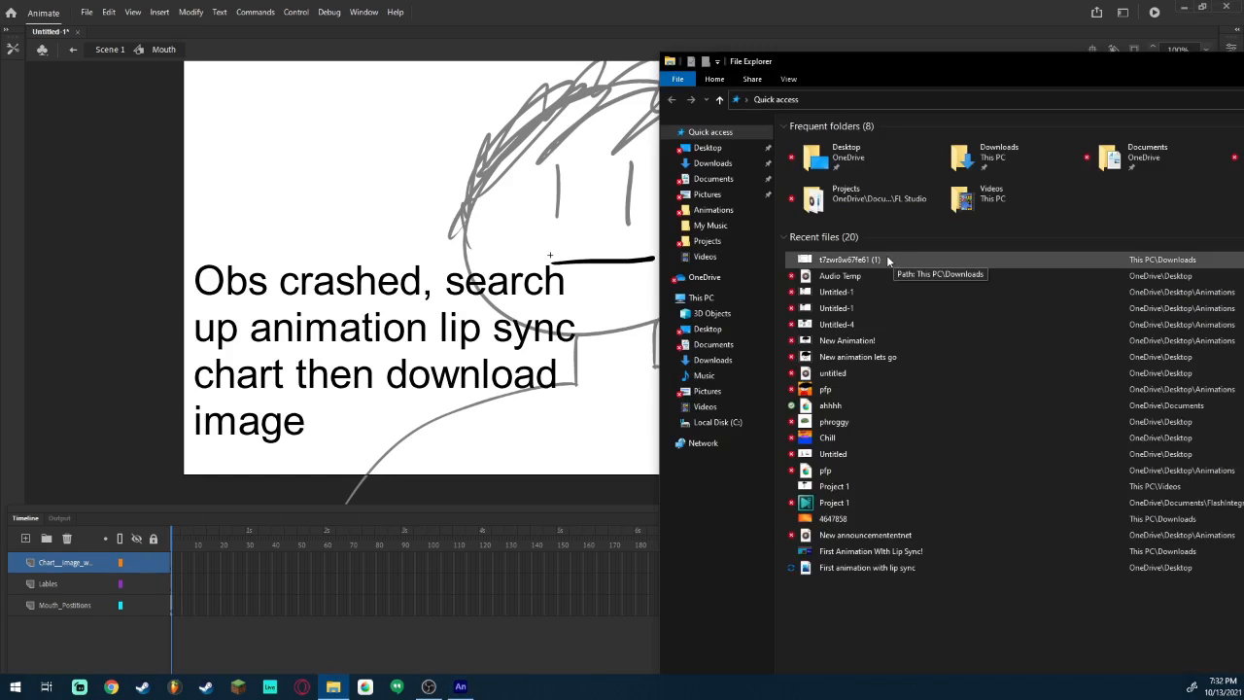
Import the downloaded mouth chart image t7zwr8w67fe61 (1) from File Explorer onto the chart layer, and close File Explorer.
left_click_drag(886, 255, 315, 381)
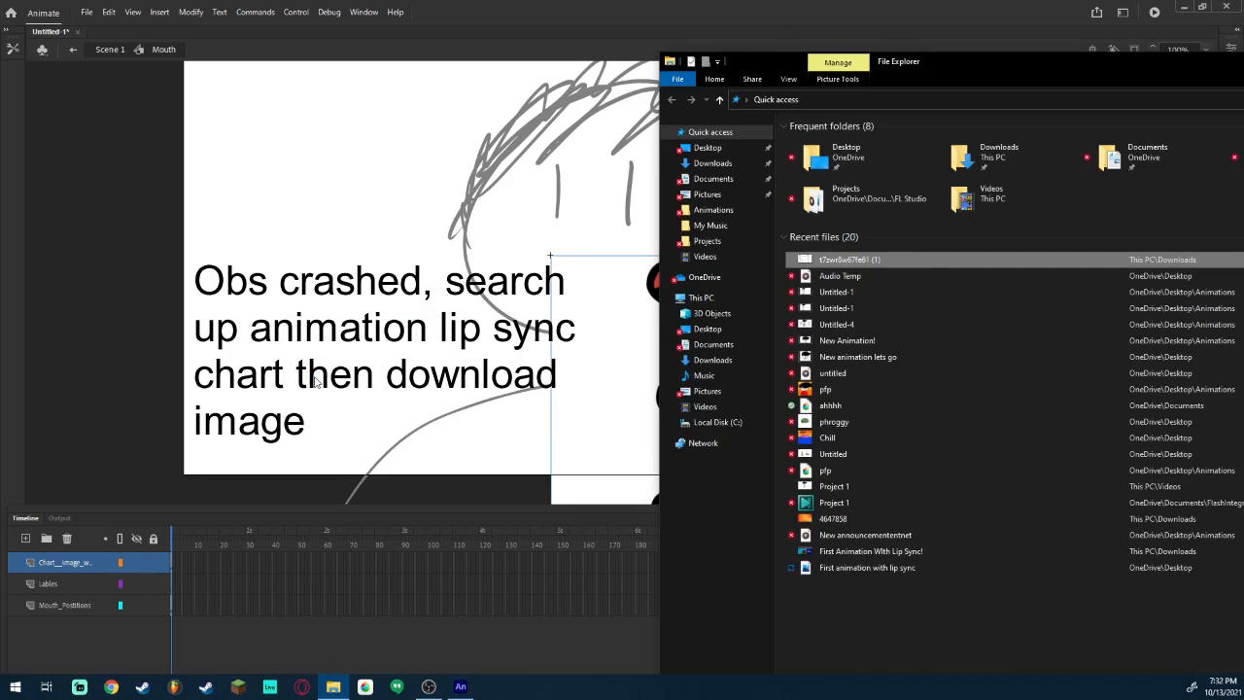
left_click_drag(1166, 65, 519, 168)
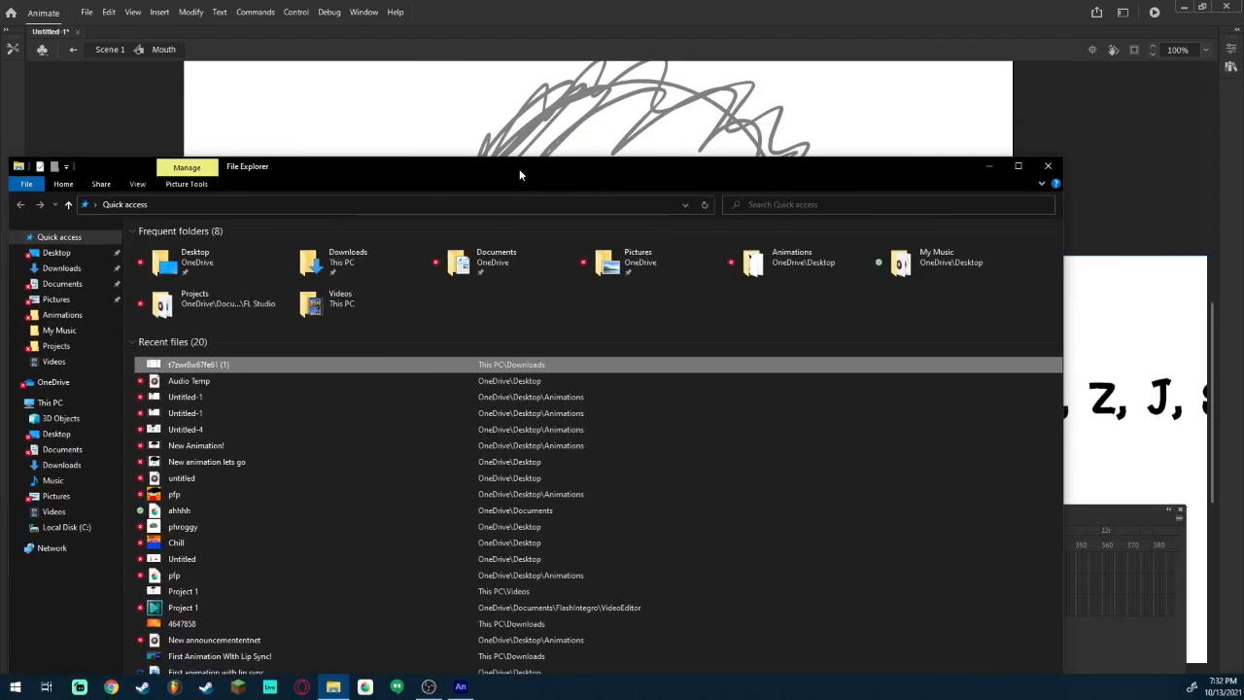
left_click(1048, 166)
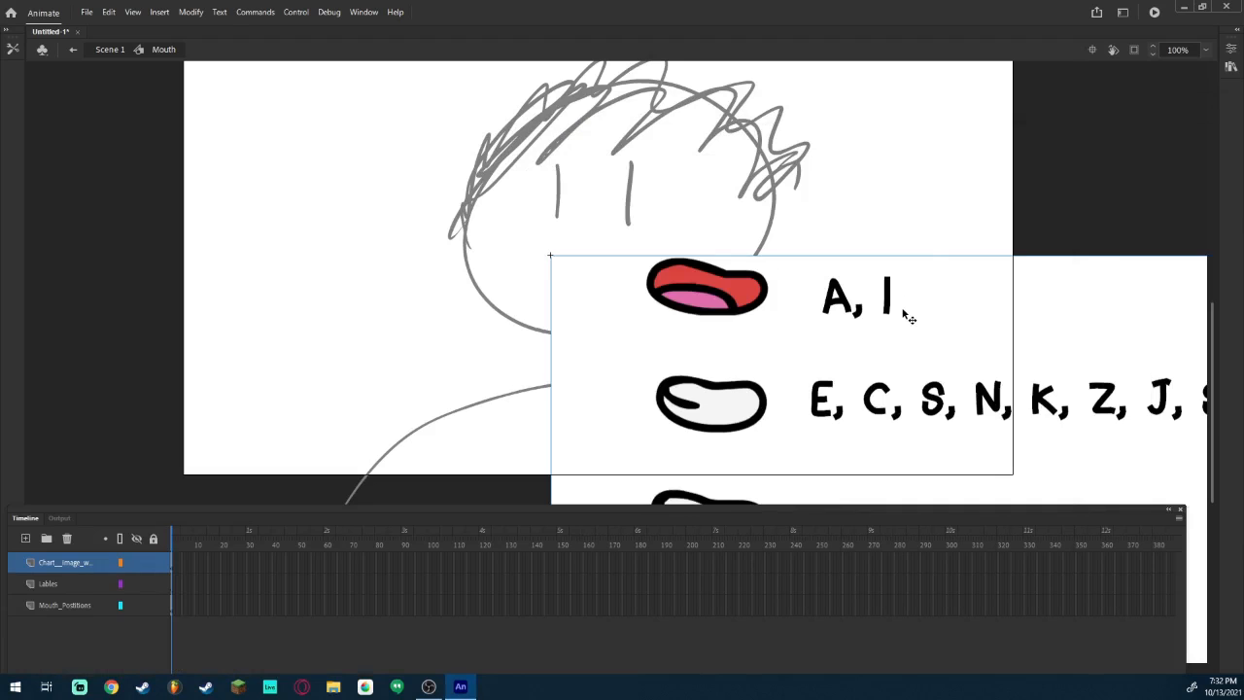
Shrink the mouth chart image with Free Transform and place it beside the head, overlapping the stage's edge.
left_click_drag(838, 281, 806, 246)
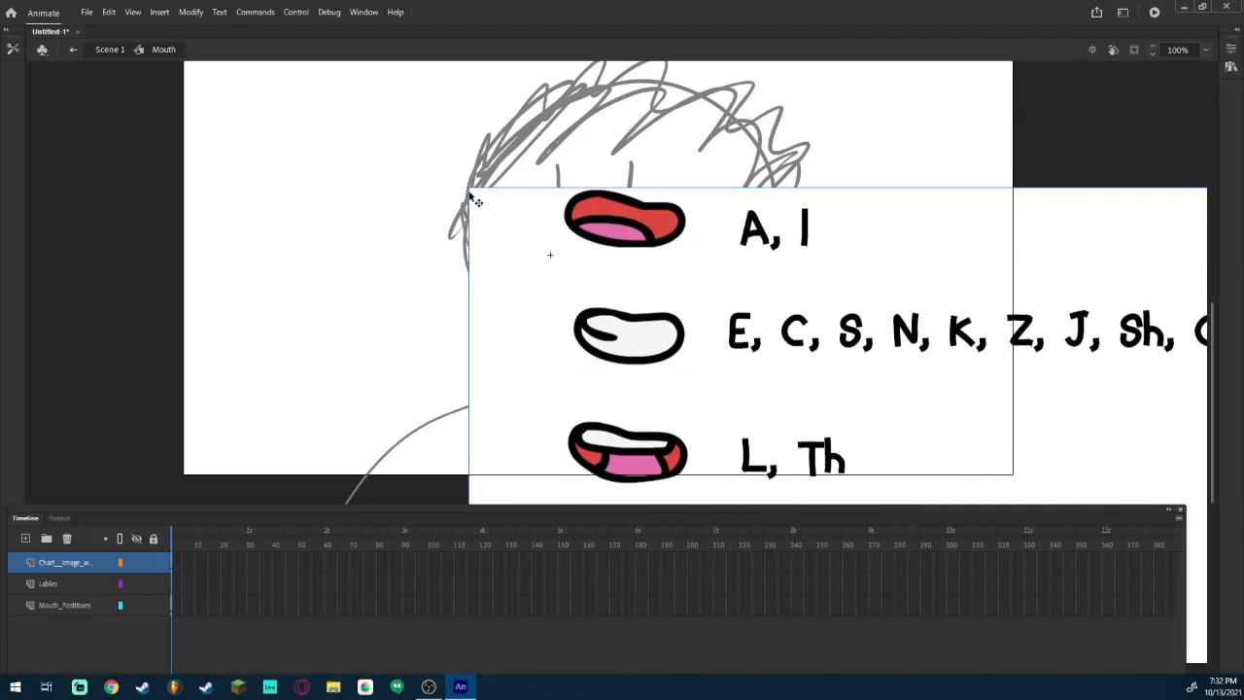
left_click(13, 48)
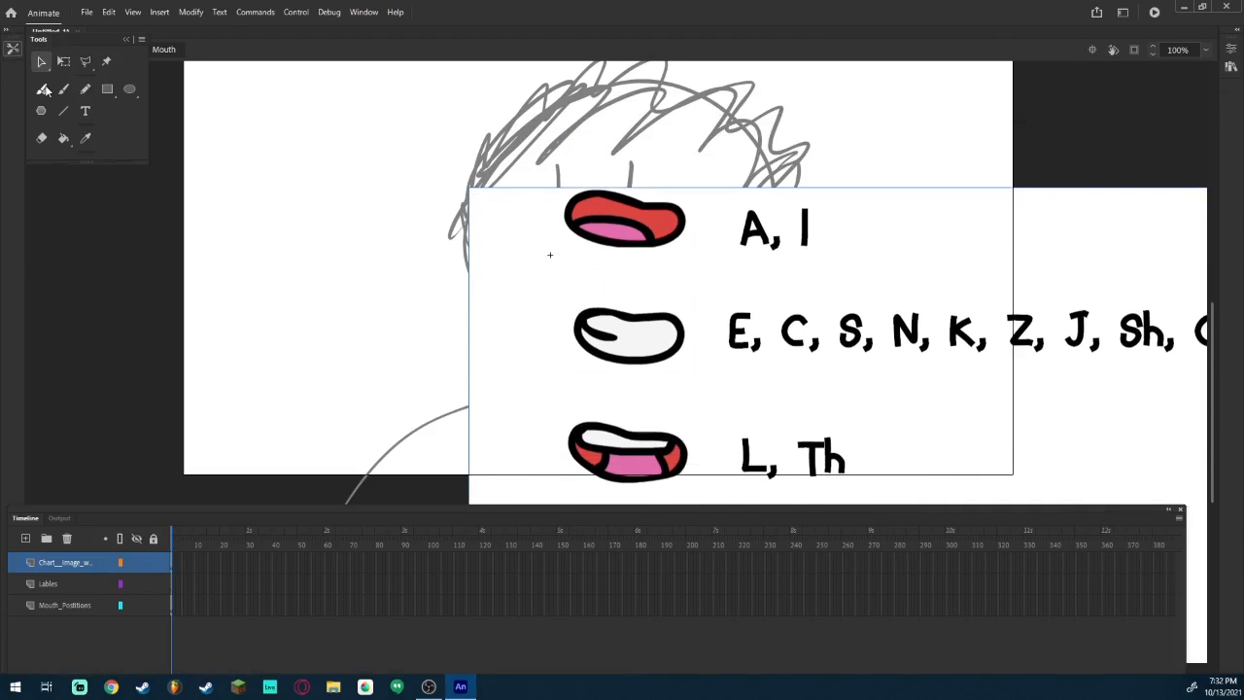
left_click(63, 62)
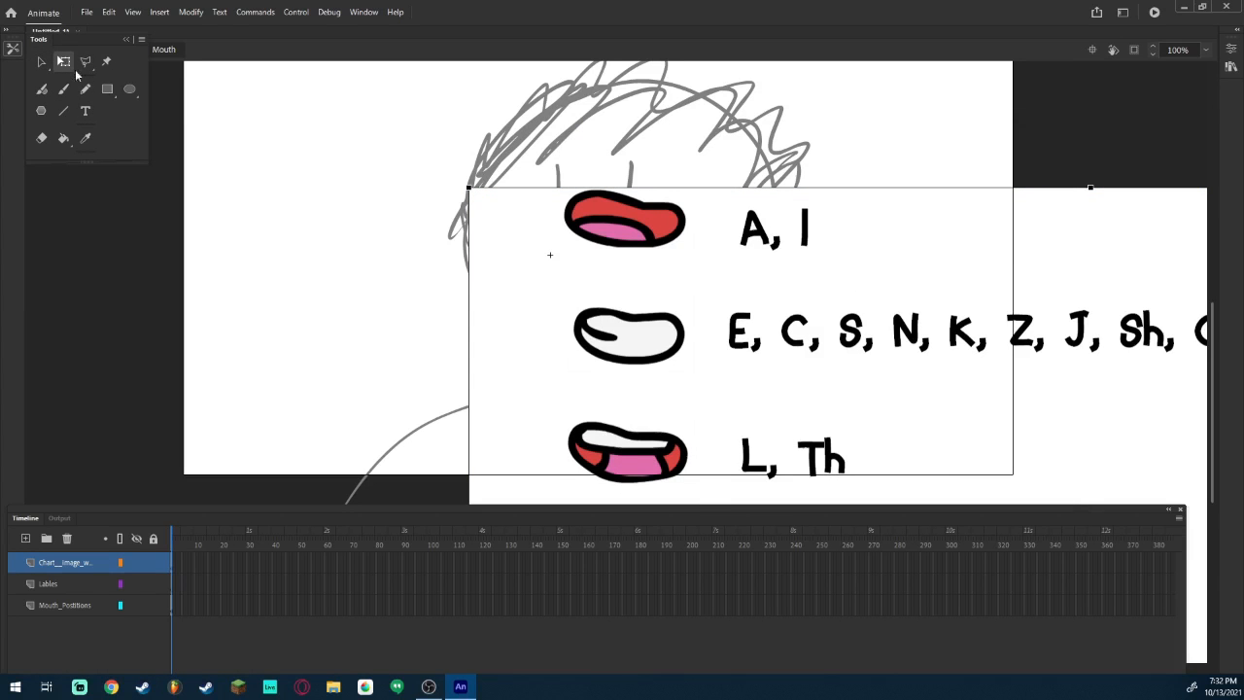
left_click_drag(469, 188, 919, 425)
left_click_drag(1003, 445, 920, 181)
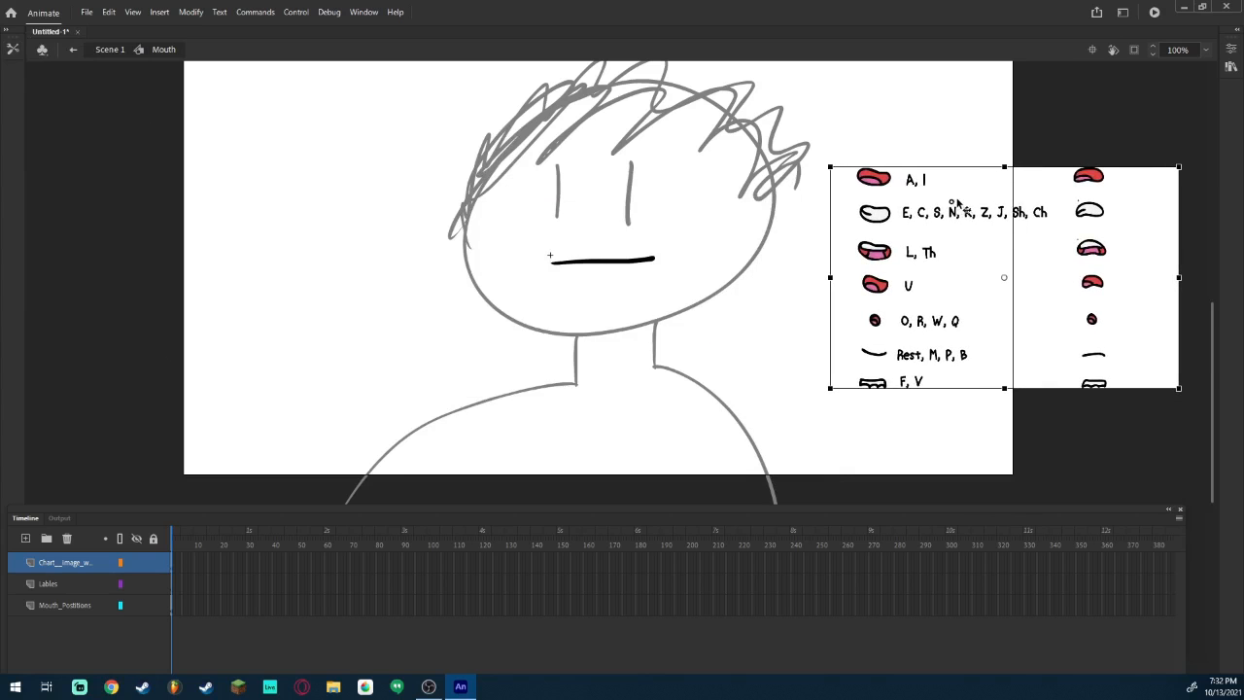
Enlarge the Timeline and its frame view, and insert a blank keyframe at frame 2 of the Mouth_Postitions layer.
left_click(62, 607)
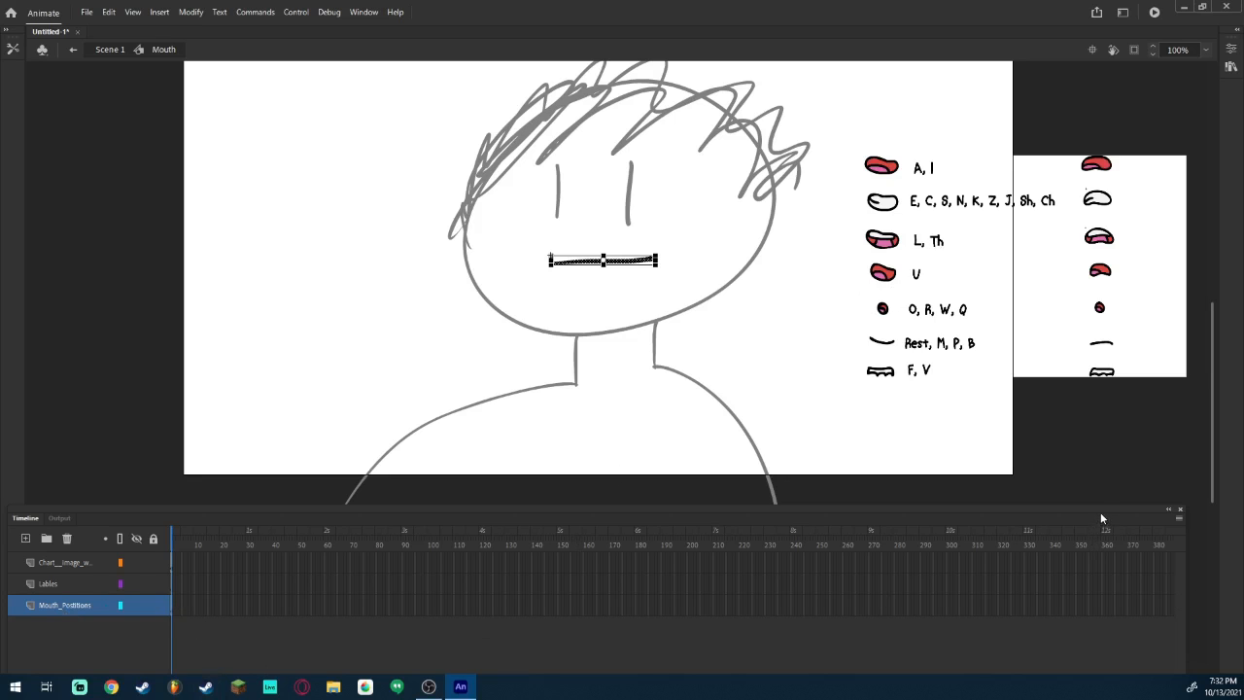
left_click_drag(1101, 512, 1042, 425)
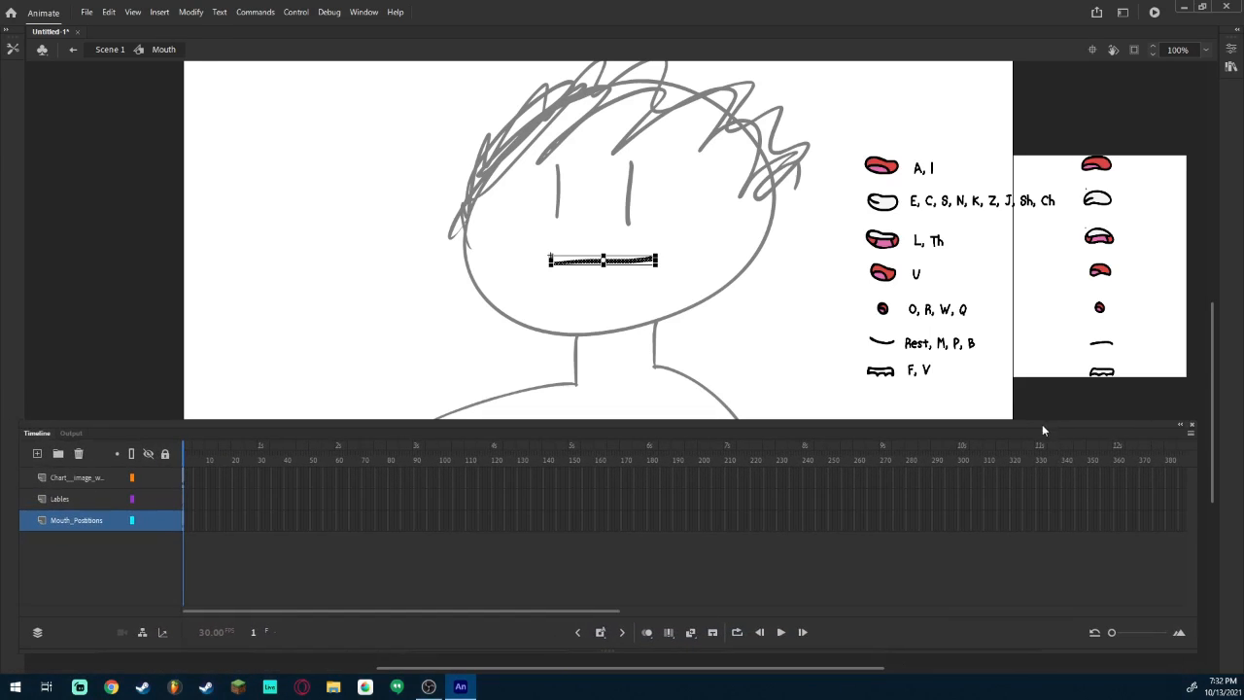
left_click(1173, 636)
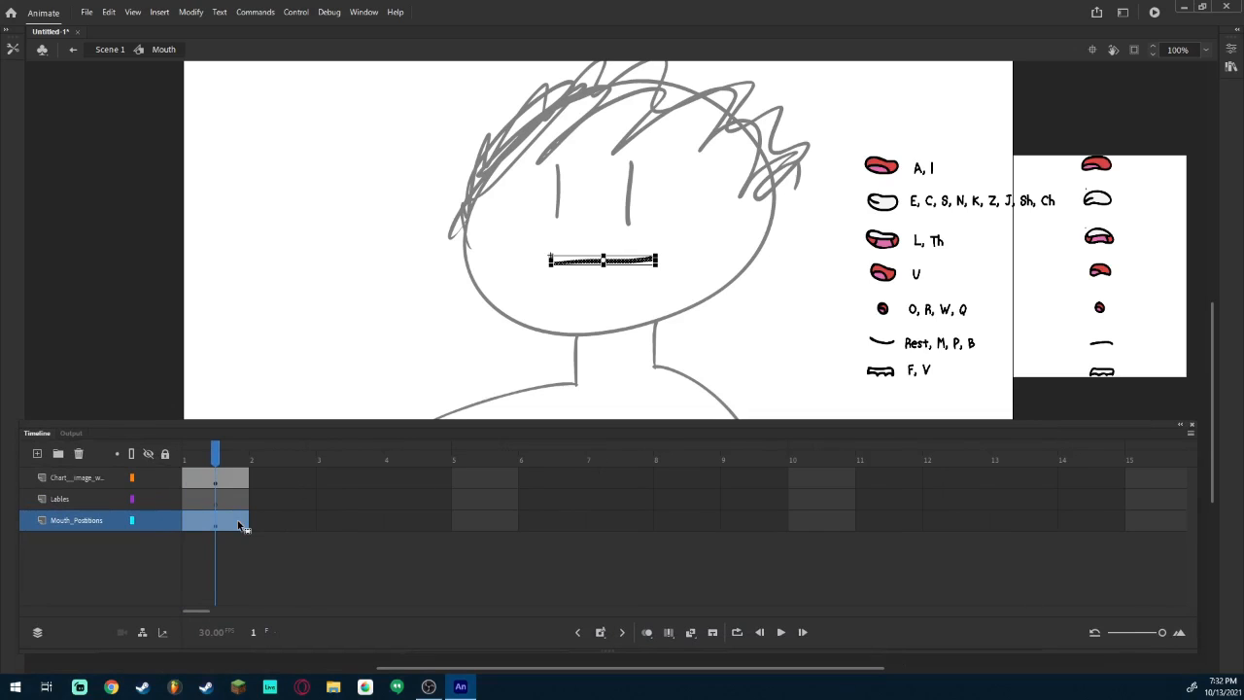
left_click(304, 517)
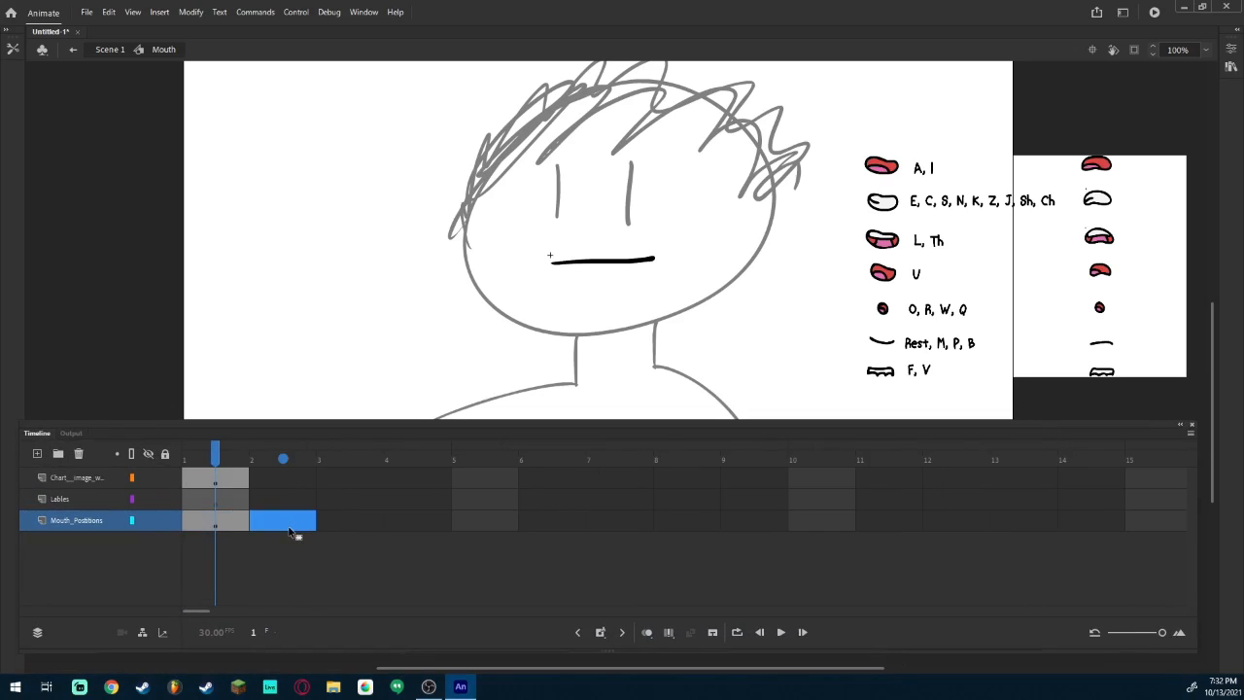
left_click(599, 632)
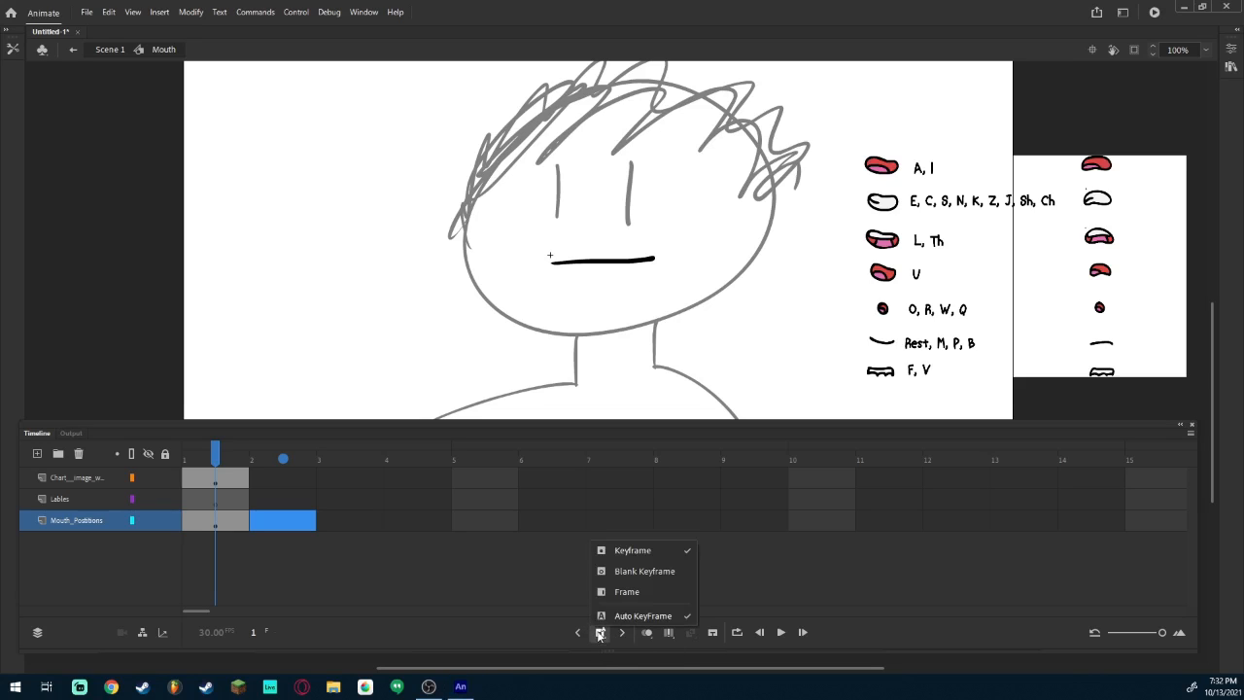
left_click(625, 578)
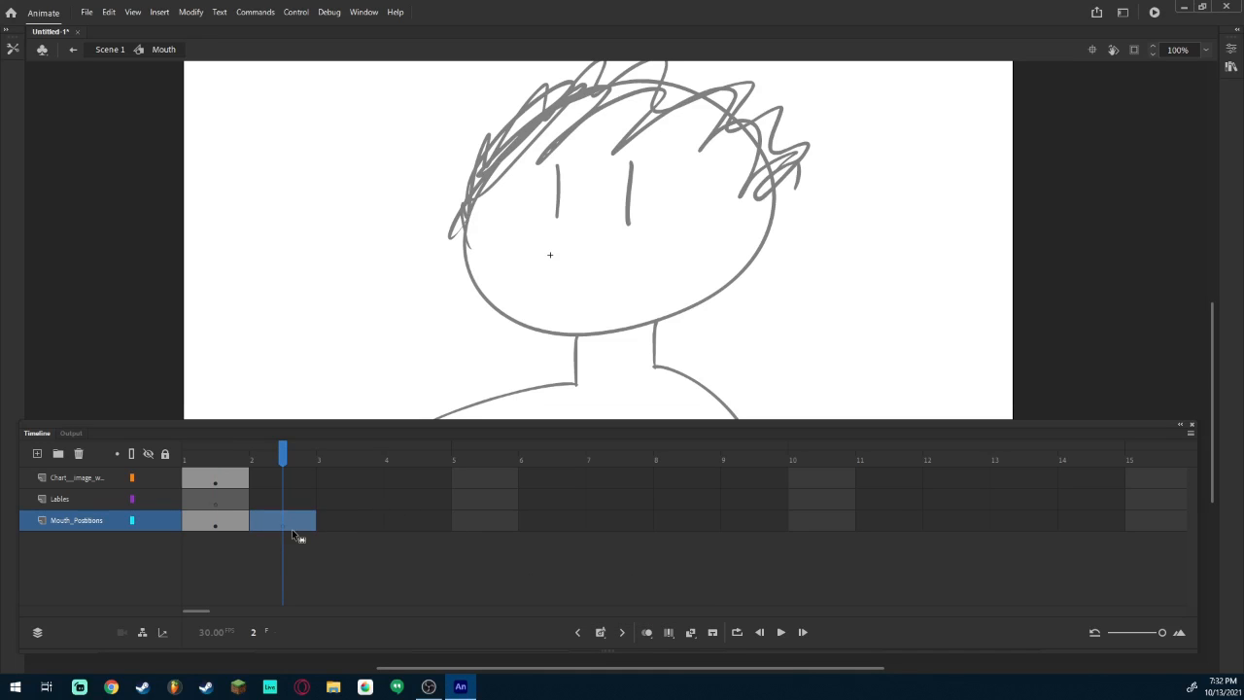
Import the chart image t7zwr8w67fe61 (1) again into frame 2 of Mouth_Postitions, replacing existing library items, and move it beside the head.
left_click(75, 479)
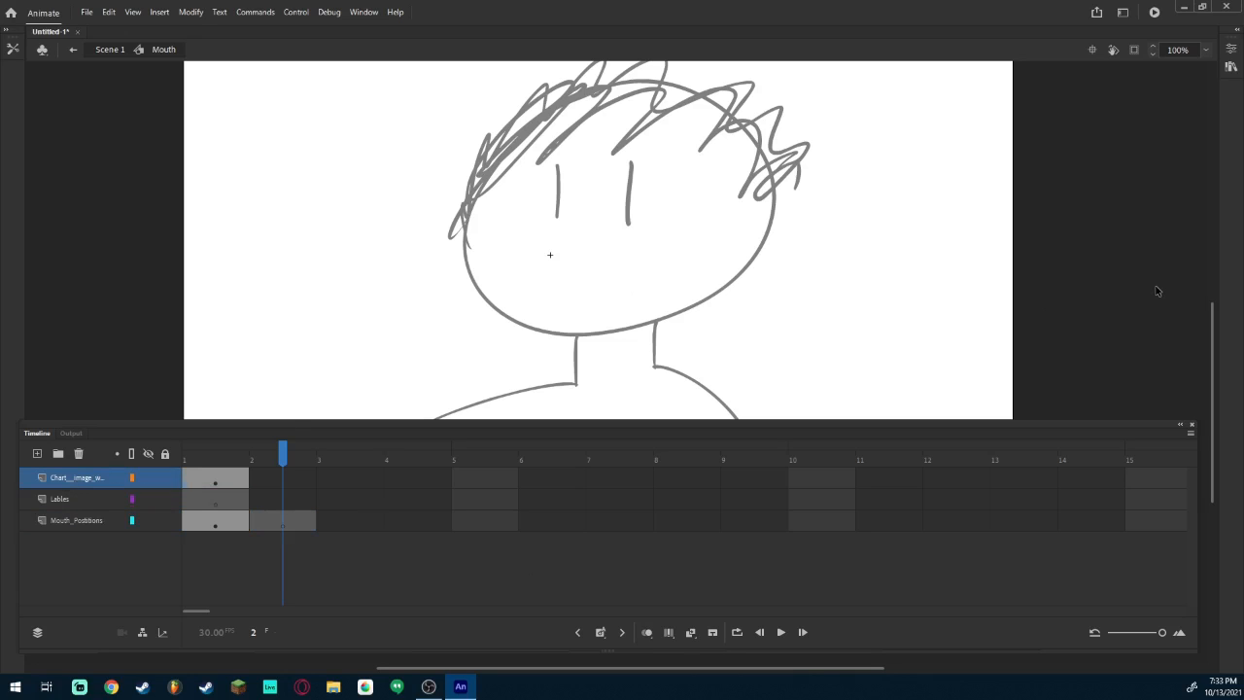
scroll(1024, 299, "down", 5)
scroll(1024, 299, "up", 5)
scroll(1023, 300, "down", 2)
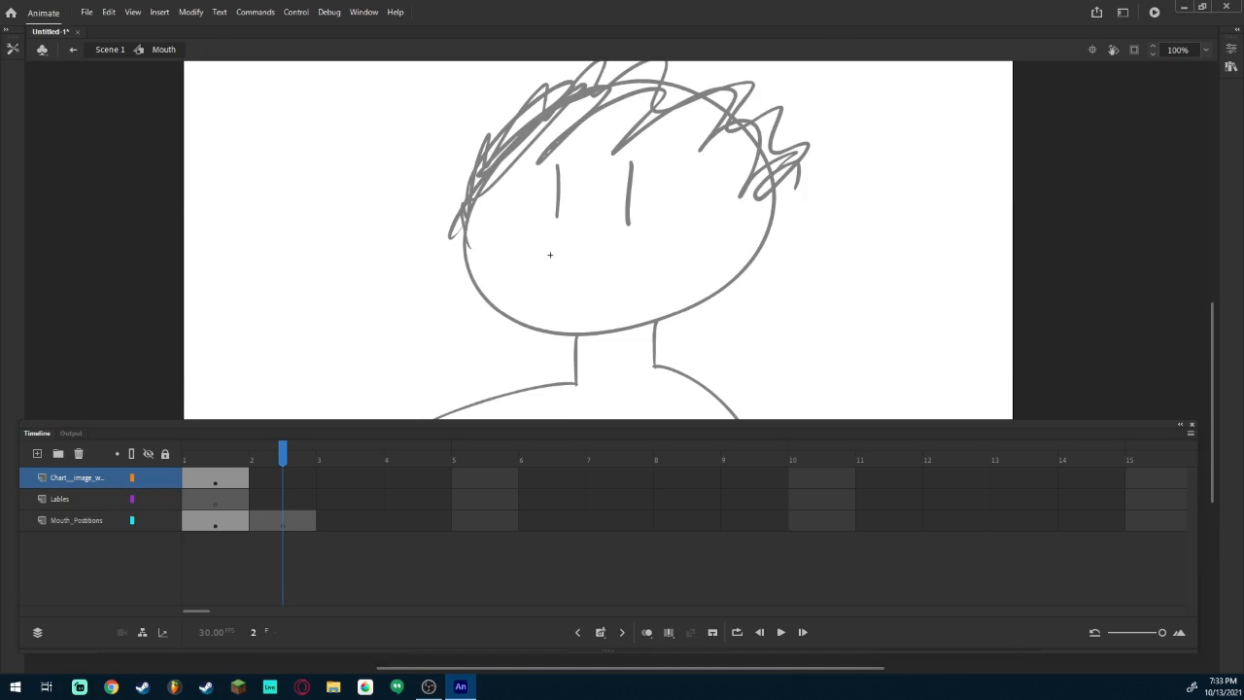
key("super+e")
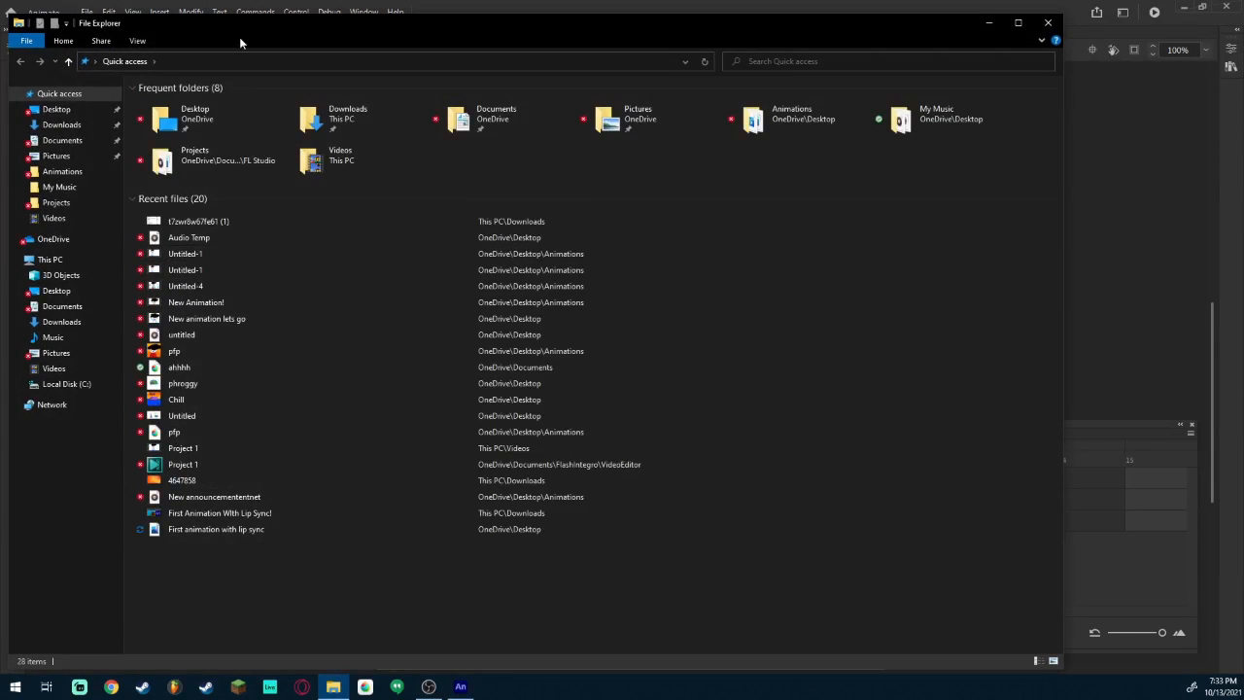
left_click_drag(239, 35, 969, 59)
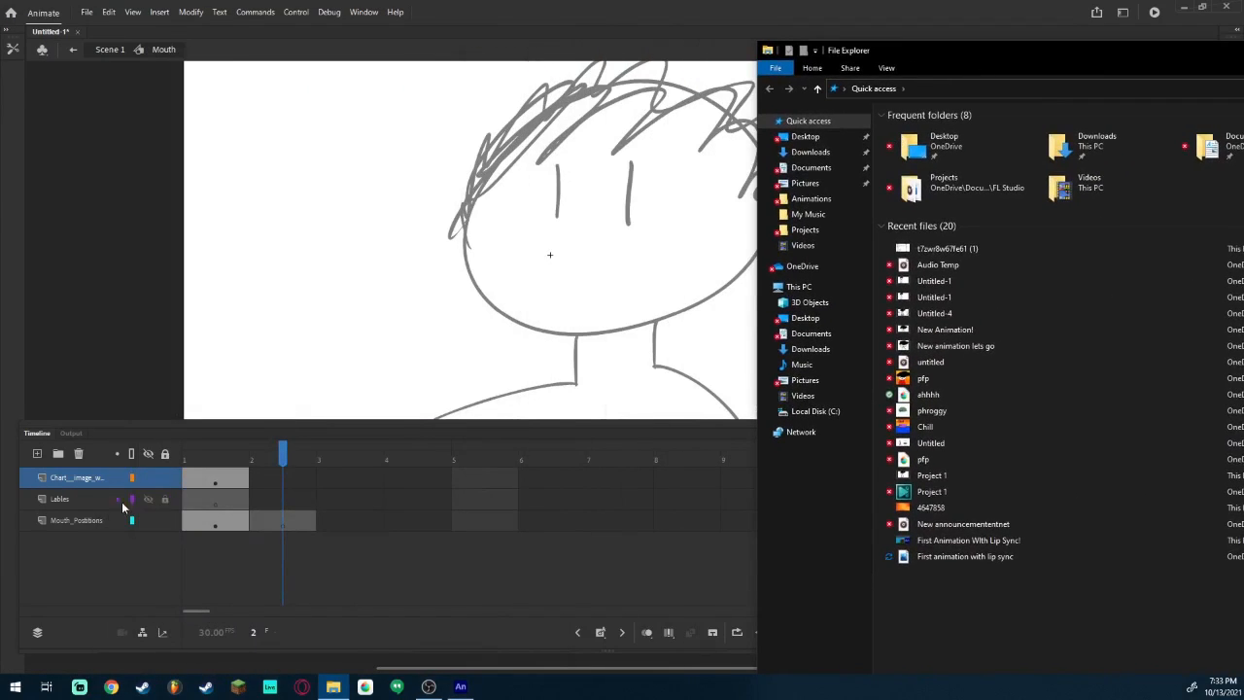
left_click(70, 516)
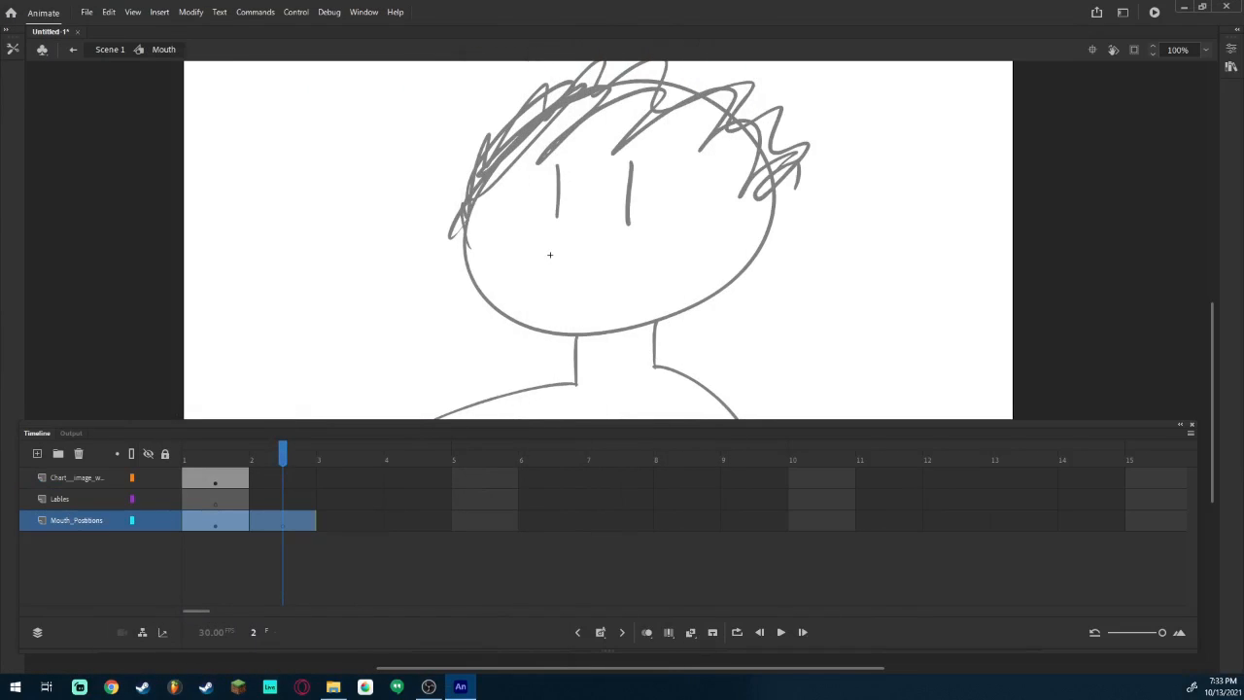
left_click(332, 686)
left_click_drag(856, 254, 337, 286)
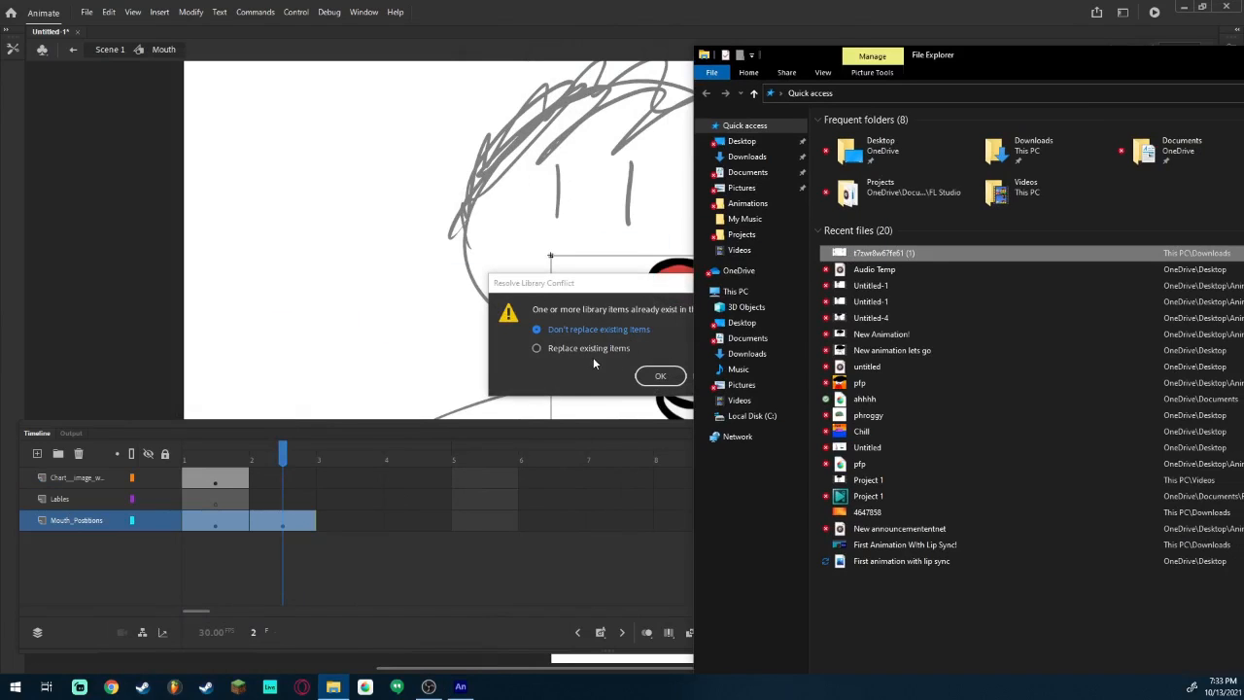
left_click(537, 348)
left_click(660, 376)
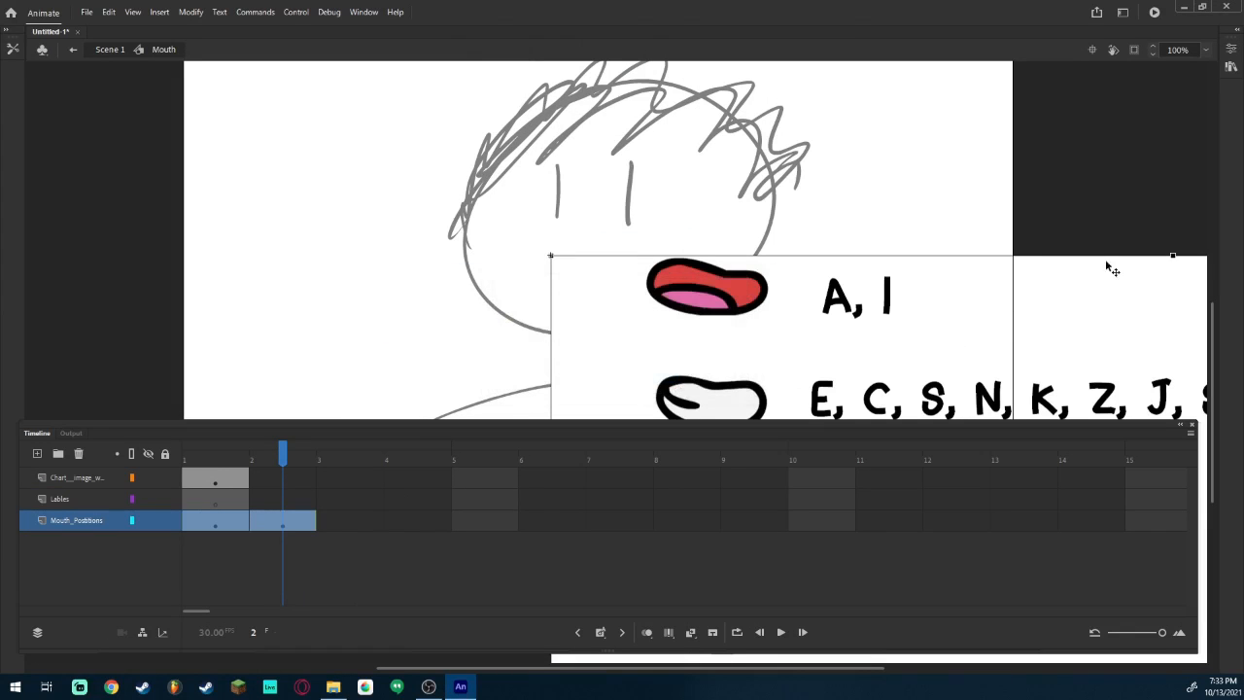
left_click_drag(948, 341, 1206, 201)
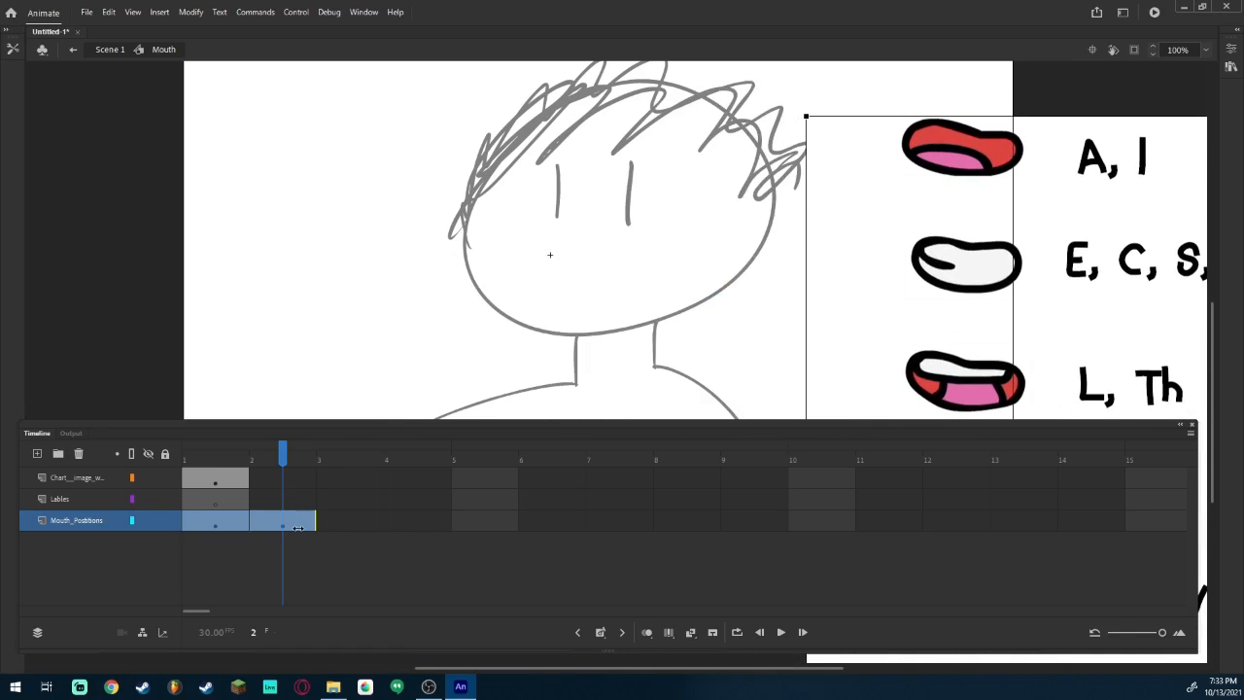
Select frame 2 of the Mouth_Postitions layer and activate the Brush tool.
left_click(292, 530)
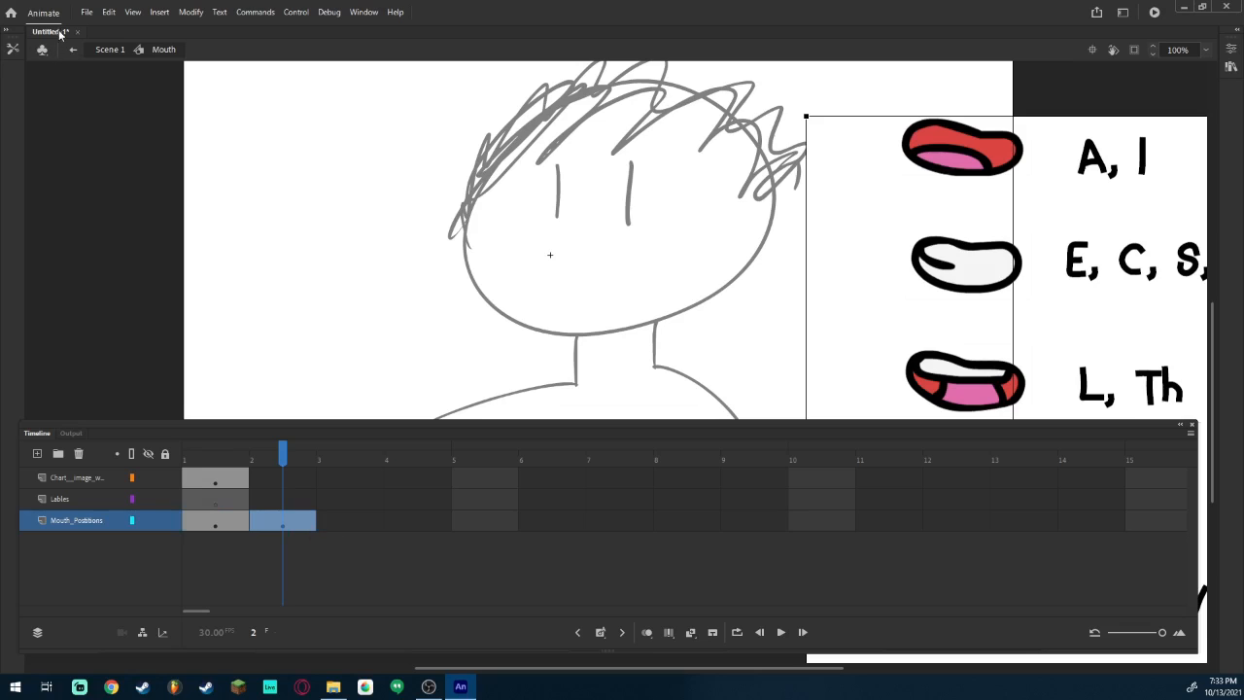
left_click(13, 49)
left_click(64, 89)
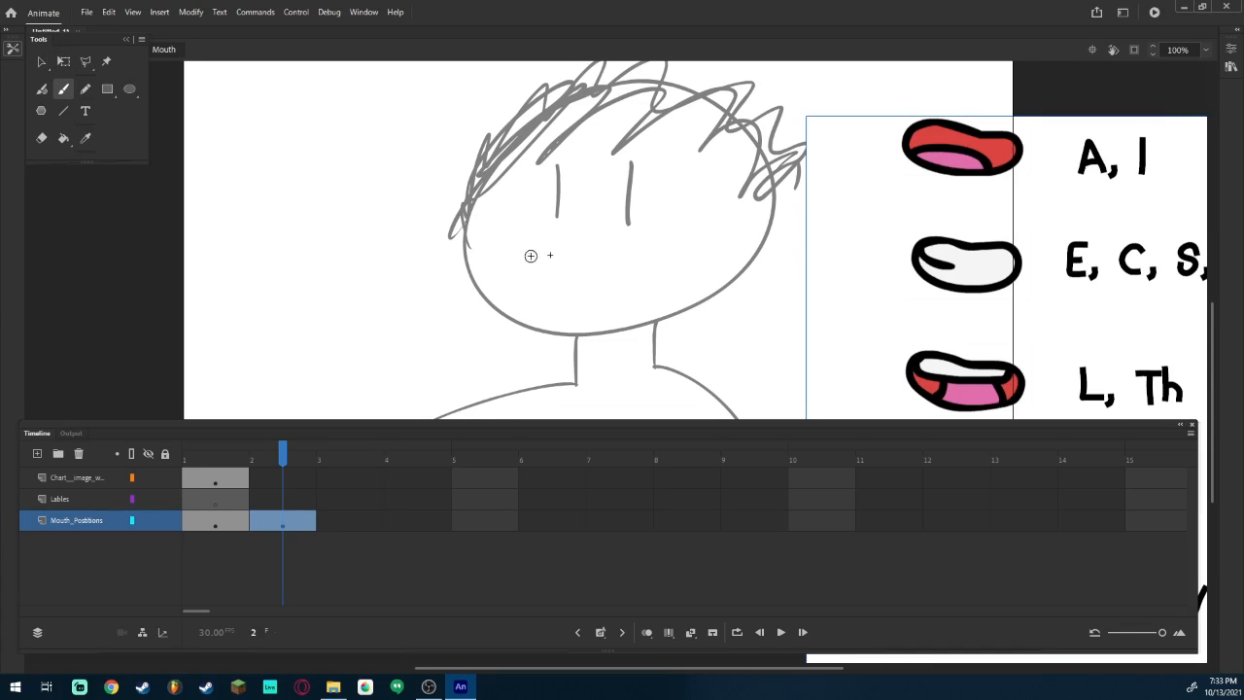
left_click_drag(537, 259, 690, 249)
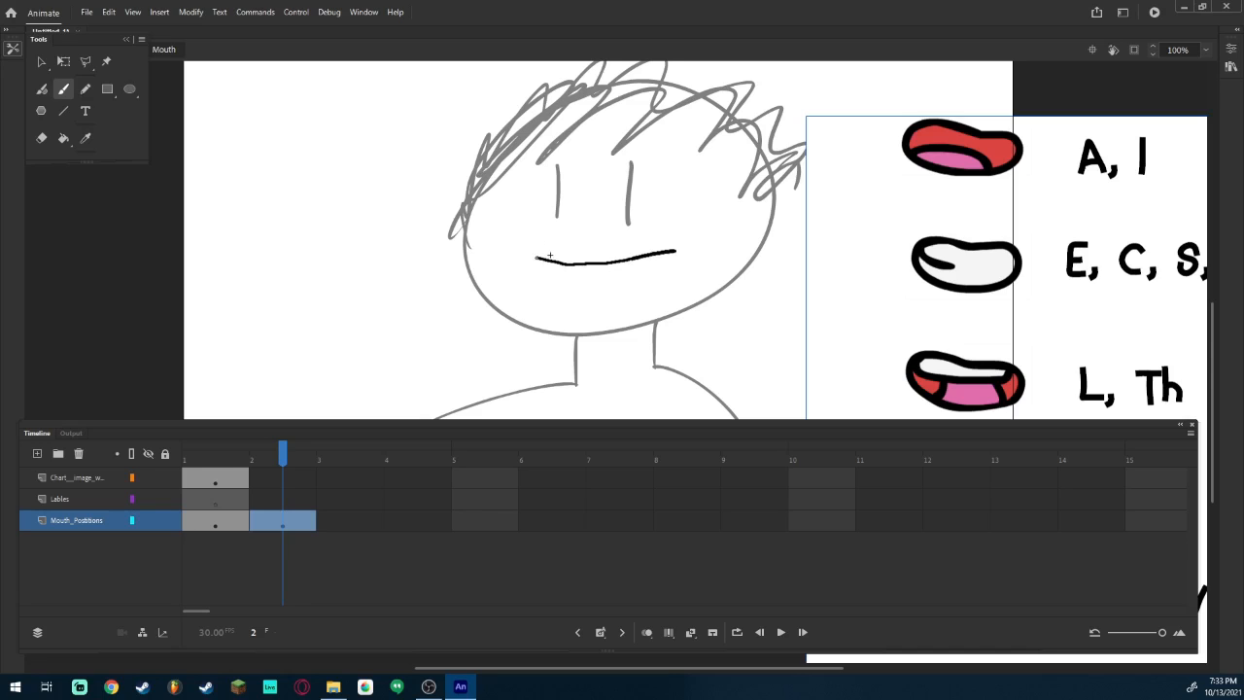
mouse_move(542, 258)
left_mouse_down()
mouse_move(585, 316)
mouse_move(665, 275)
left_mouse_up()
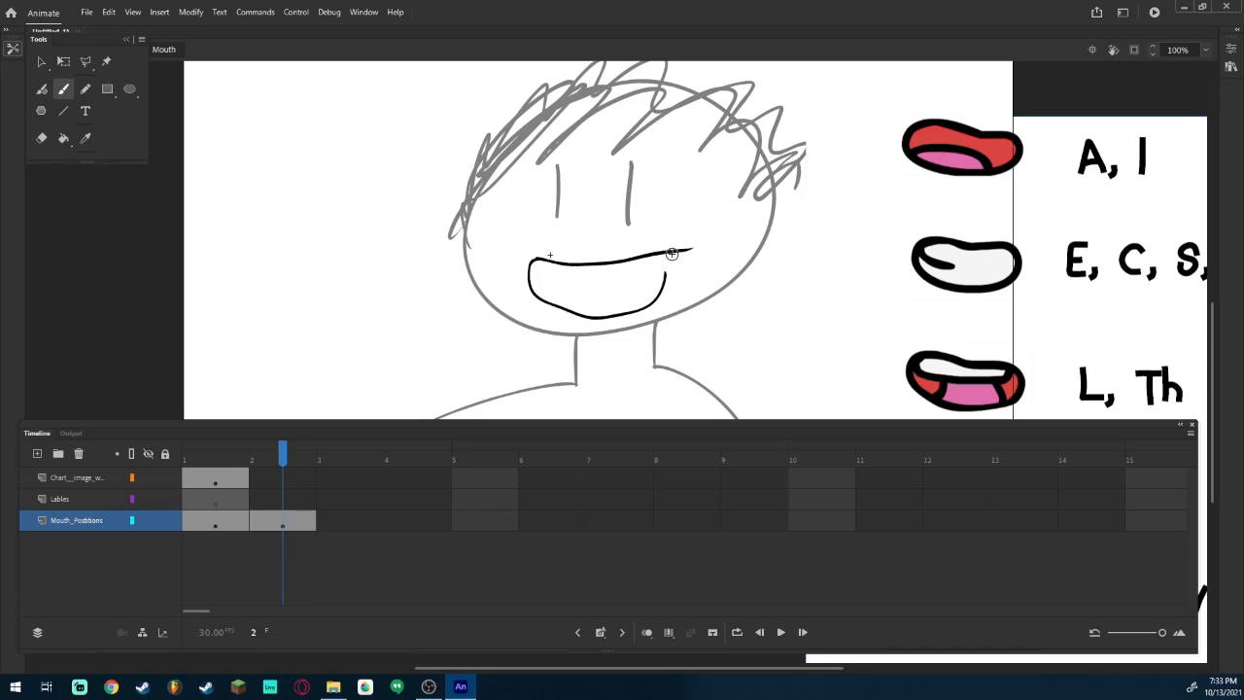
key("ctrl+z")
key("ctrl+z")
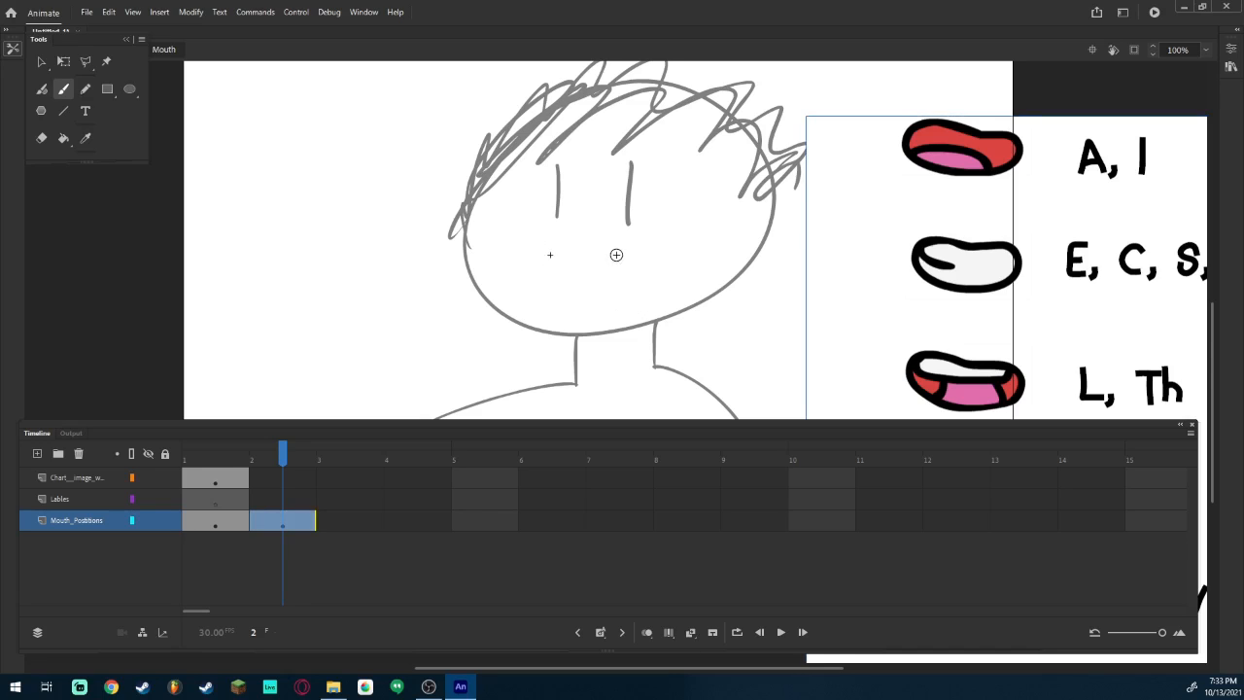
Draw a wide oval open mouth with a small tongue curve in frame 2, and insert a blank keyframe at frame 3.
mouse_move(597, 254)
left_mouse_down()
mouse_move(538, 269)
mouse_move(539, 292)
mouse_move(617, 302)
mouse_move(651, 297)
mouse_move(669, 275)
mouse_move(622, 254)
left_mouse_up()
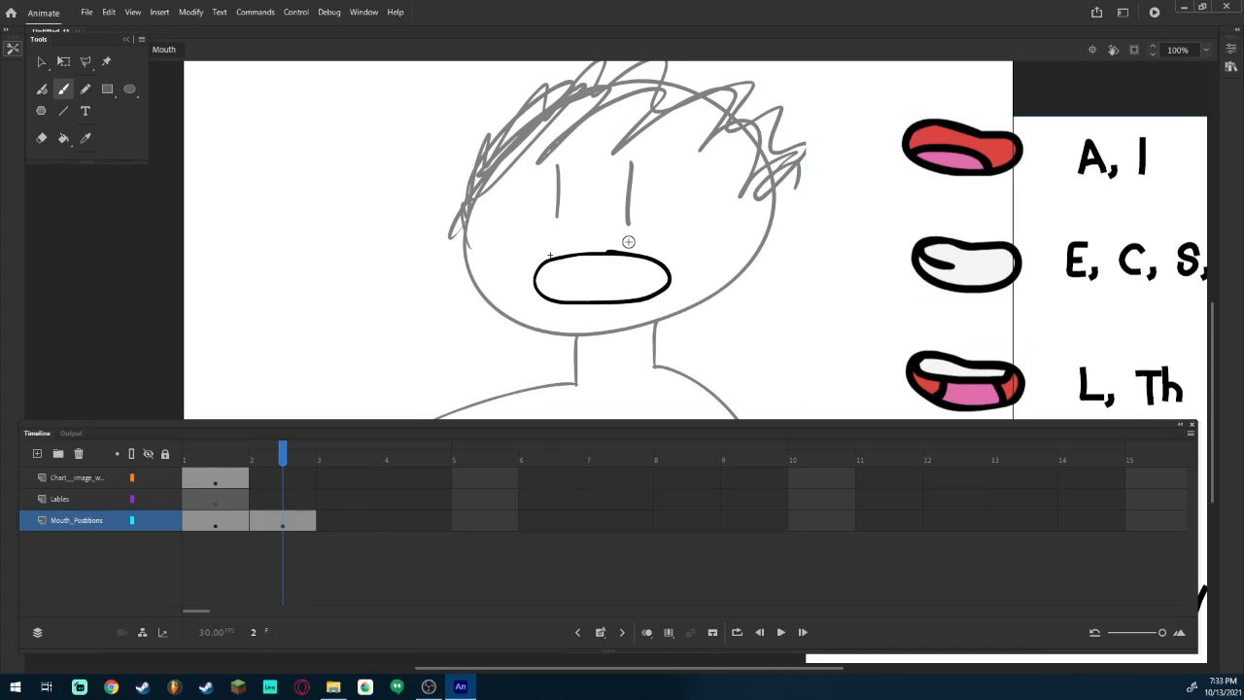
mouse_move(542, 295)
left_mouse_down()
mouse_move(561, 284)
mouse_move(564, 300)
left_mouse_up()
left_click(354, 521)
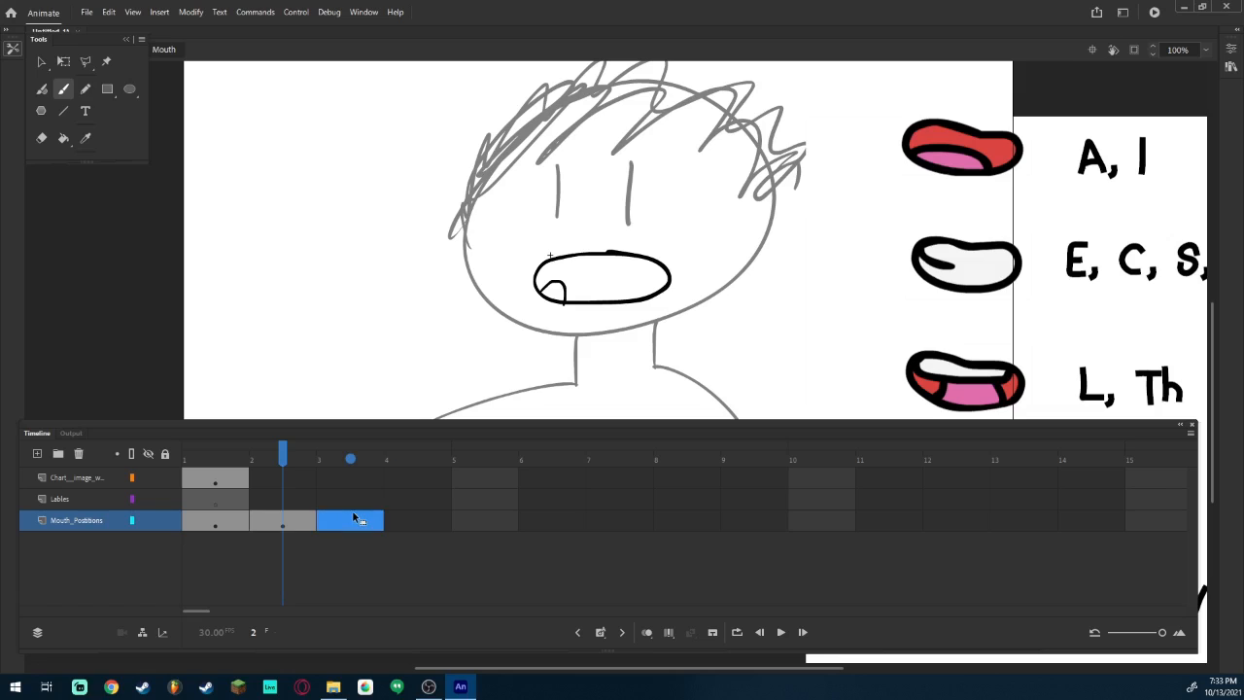
left_click(602, 633)
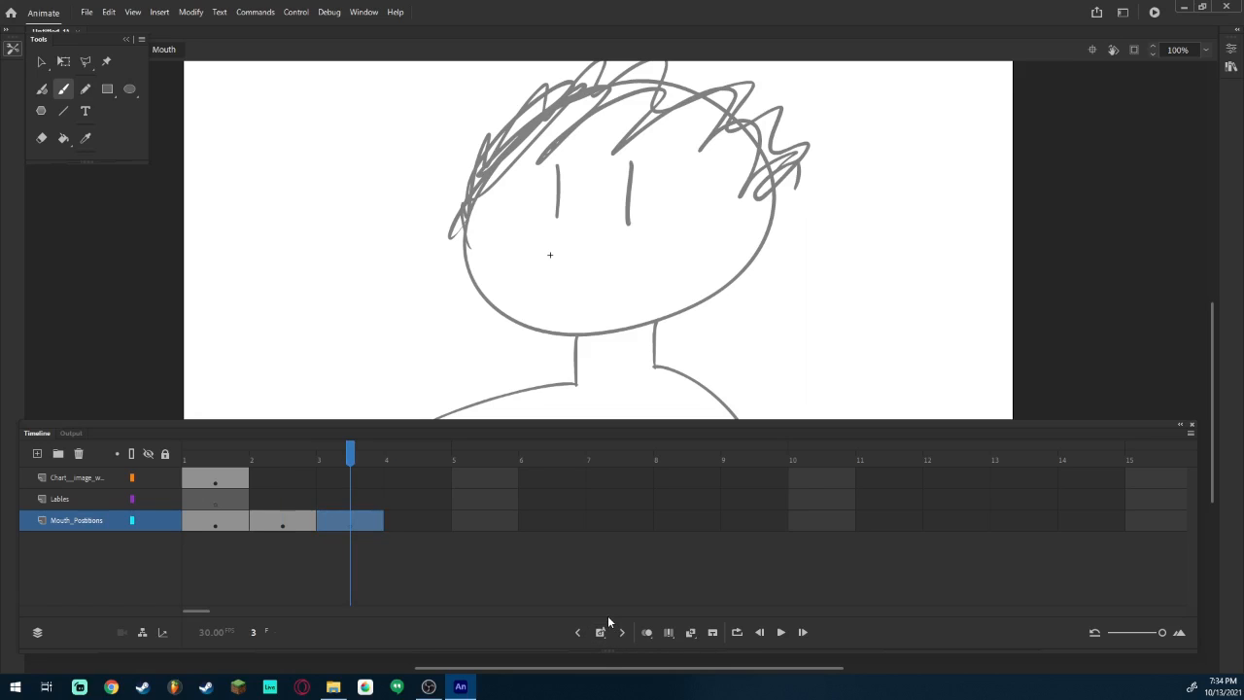
Extend the chart image layer through frame 10 with regular frames so the reference chart spans the mouth drawings.
left_click(296, 518)
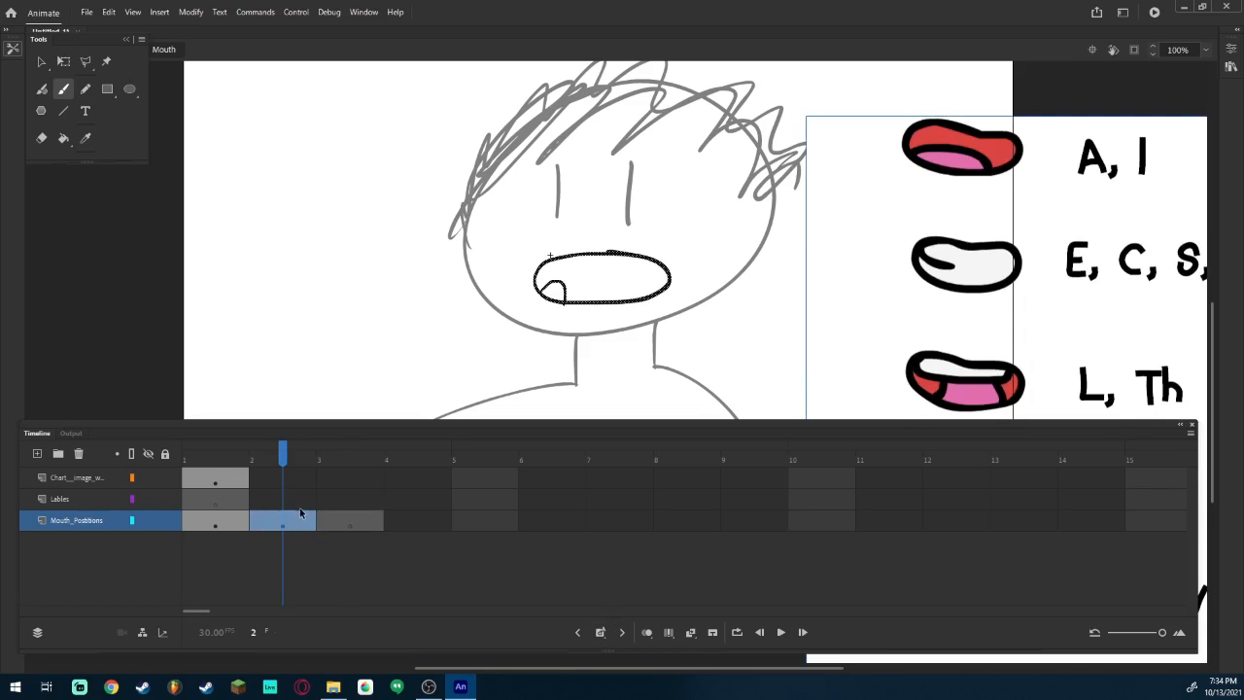
left_click(226, 484)
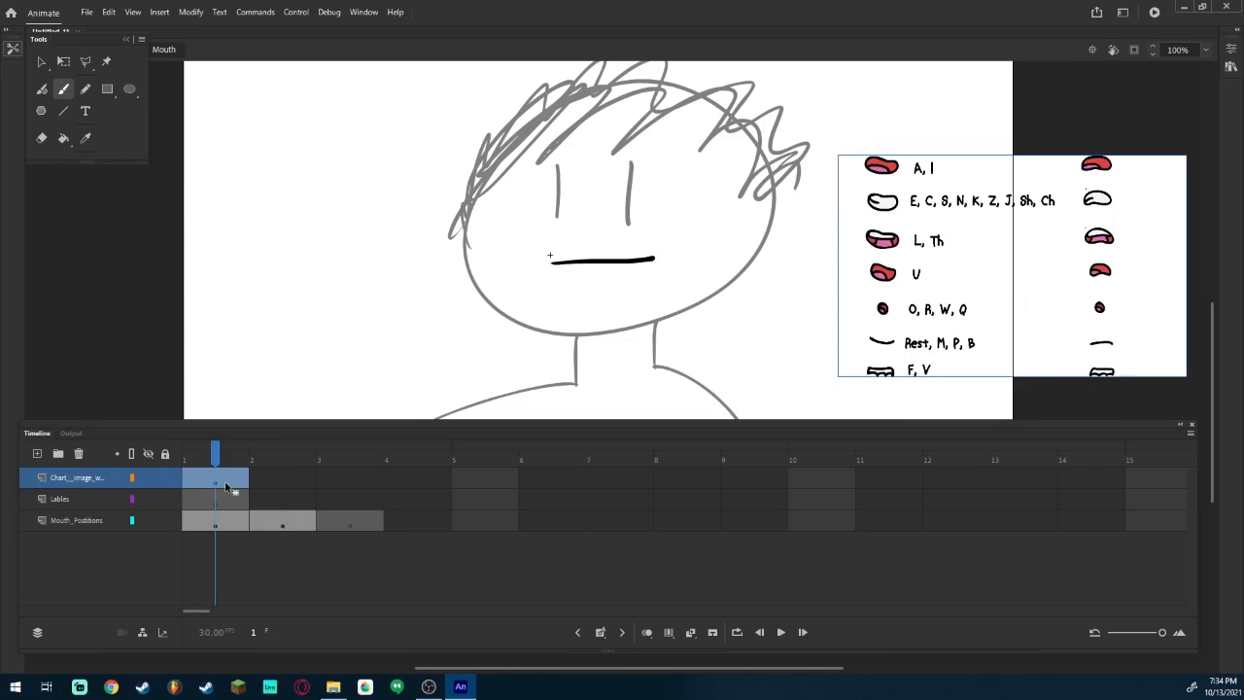
left_click(601, 632)
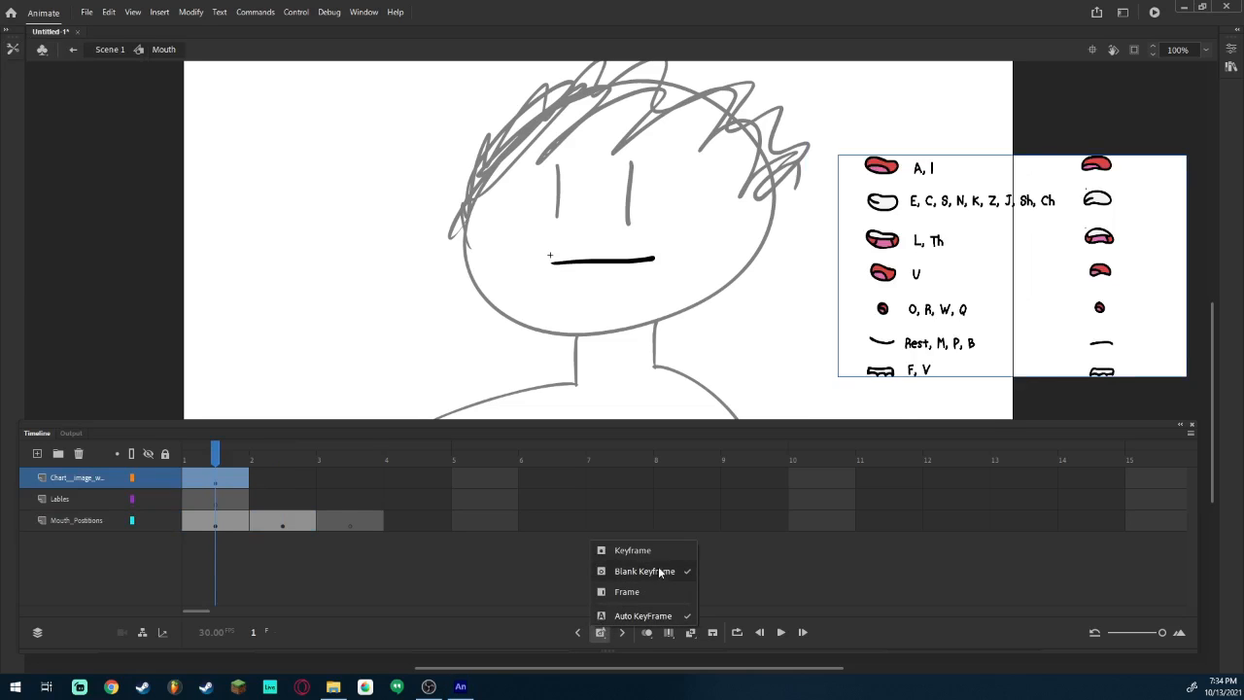
left_click(656, 591)
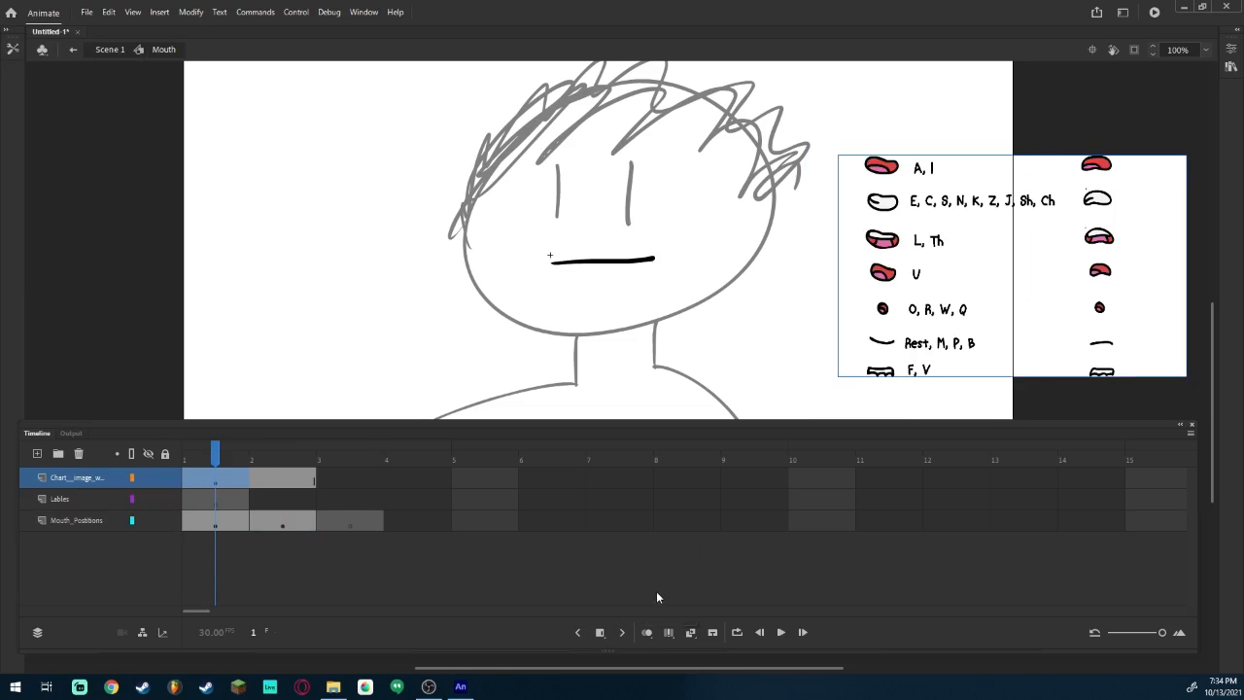
left_click(302, 472)
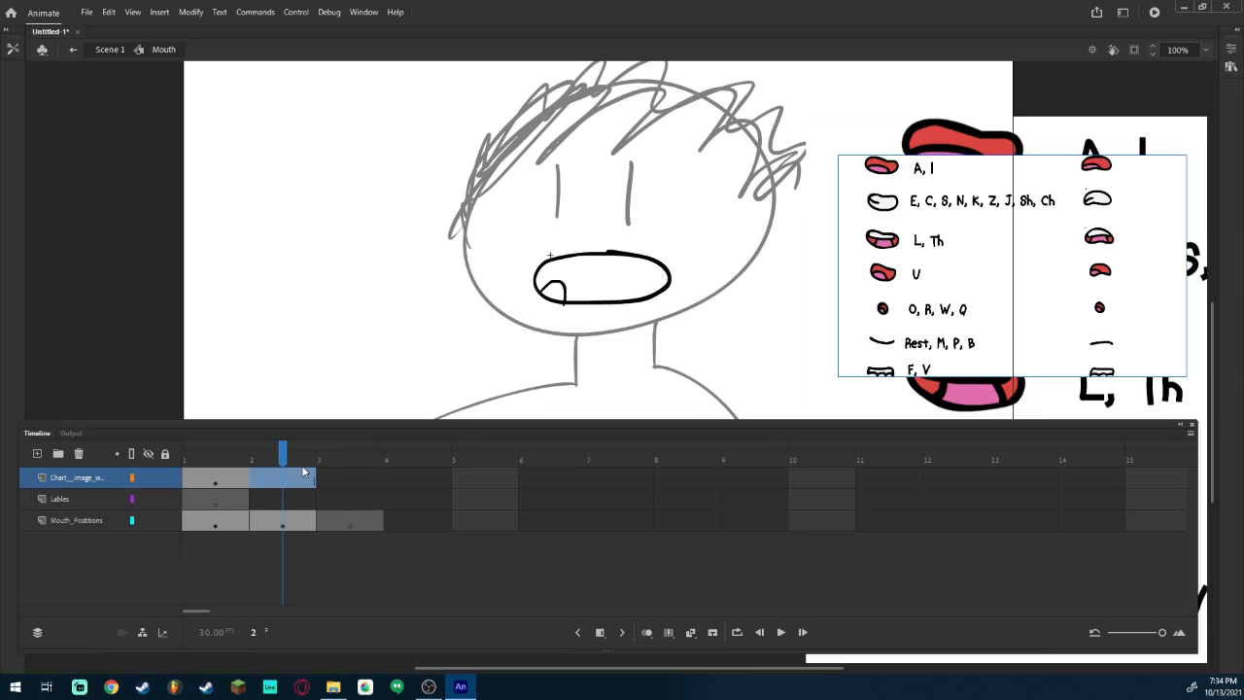
key("F5")
key("F5")
key("F5")
key("F5")
key("F5")
key("F5")
key("F5")
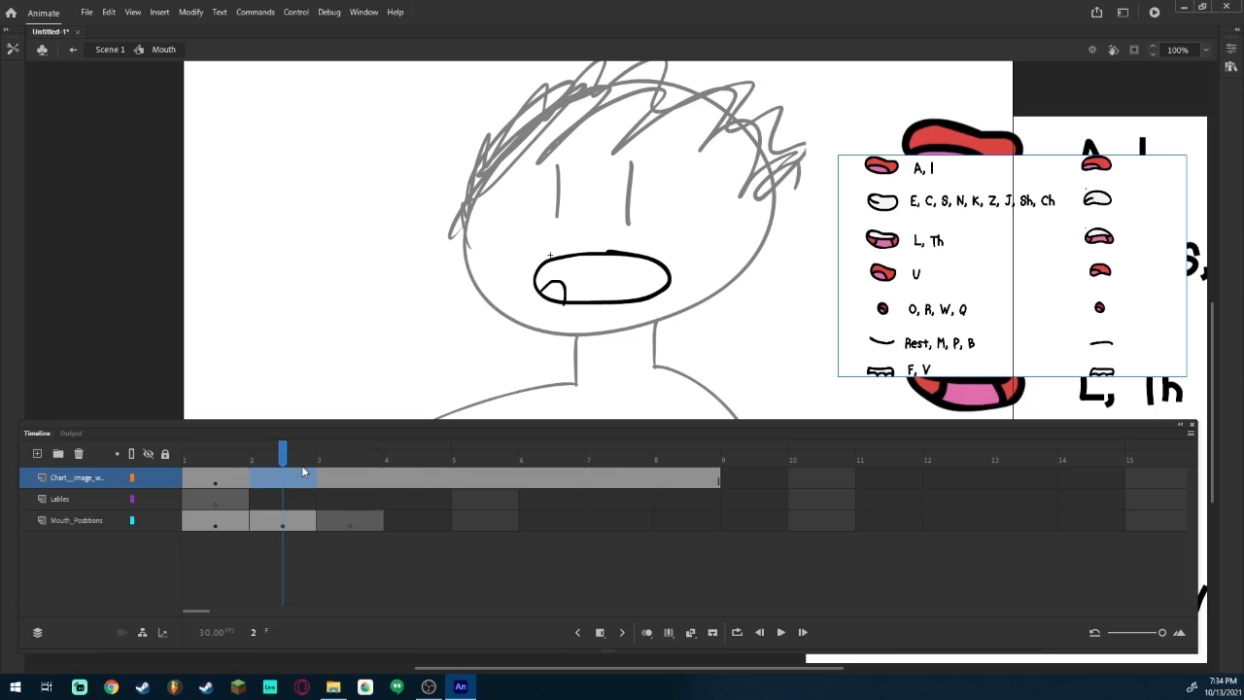
key("F5")
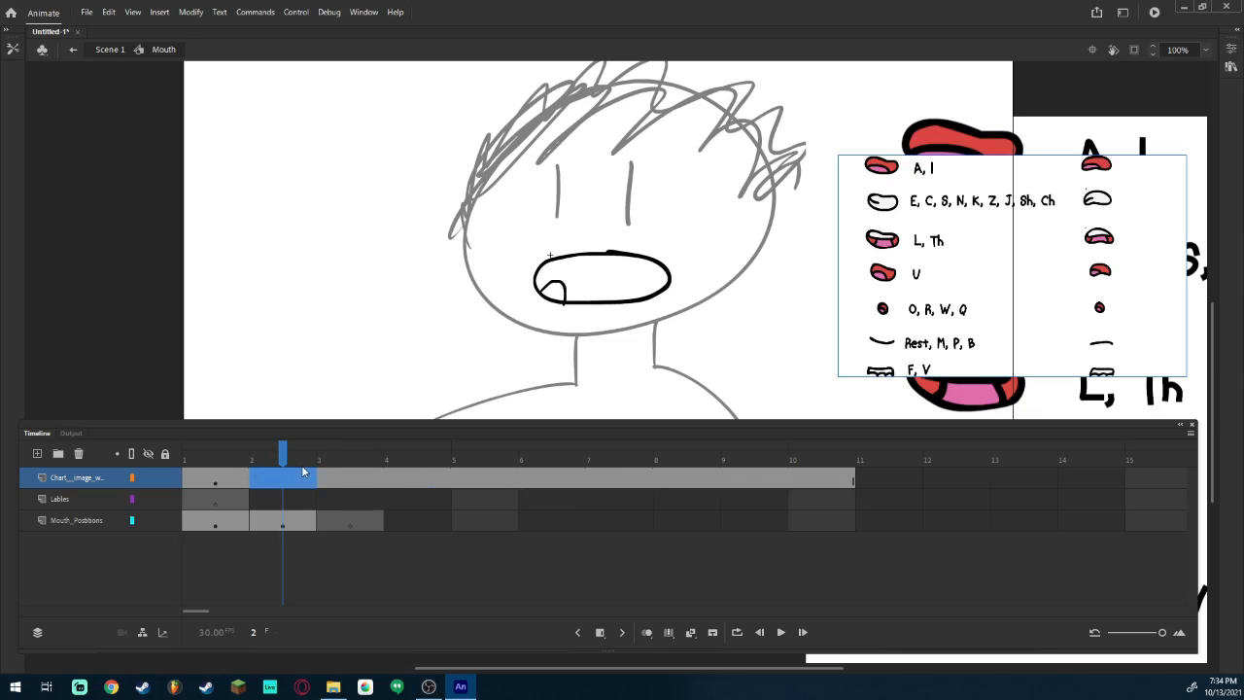
Select frame 3 of the Mouth_Postitions layer and turn on onion skinning for the selected range.
left_click(358, 526)
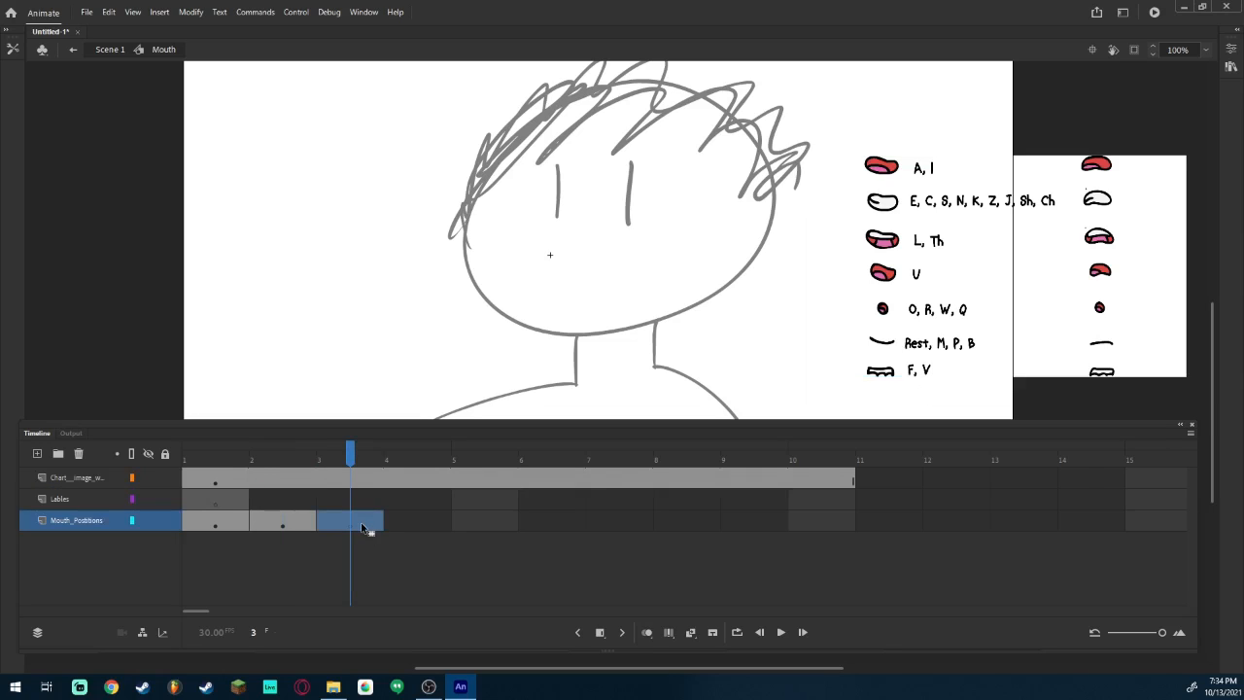
left_click(915, 205)
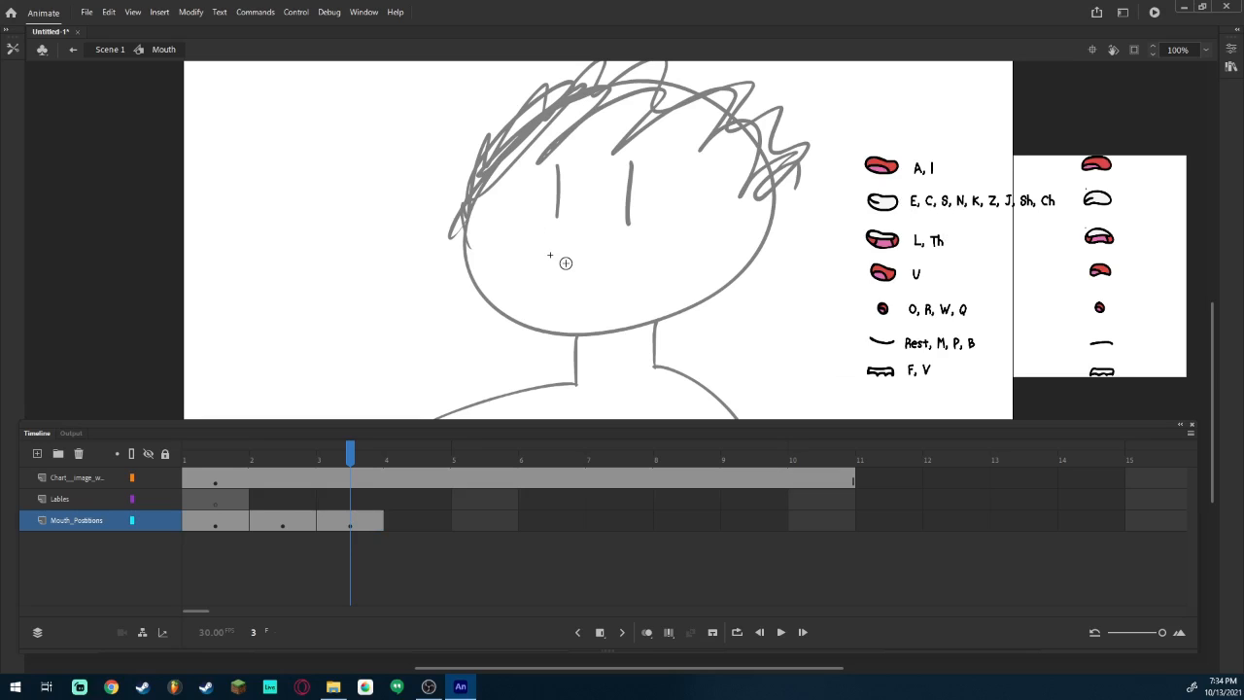
mouse_move(550, 258)
left_mouse_down()
mouse_move(627, 251)
mouse_move(656, 282)
mouse_move(635, 290)
left_mouse_up()
key("ctrl+z")
left_click(648, 632)
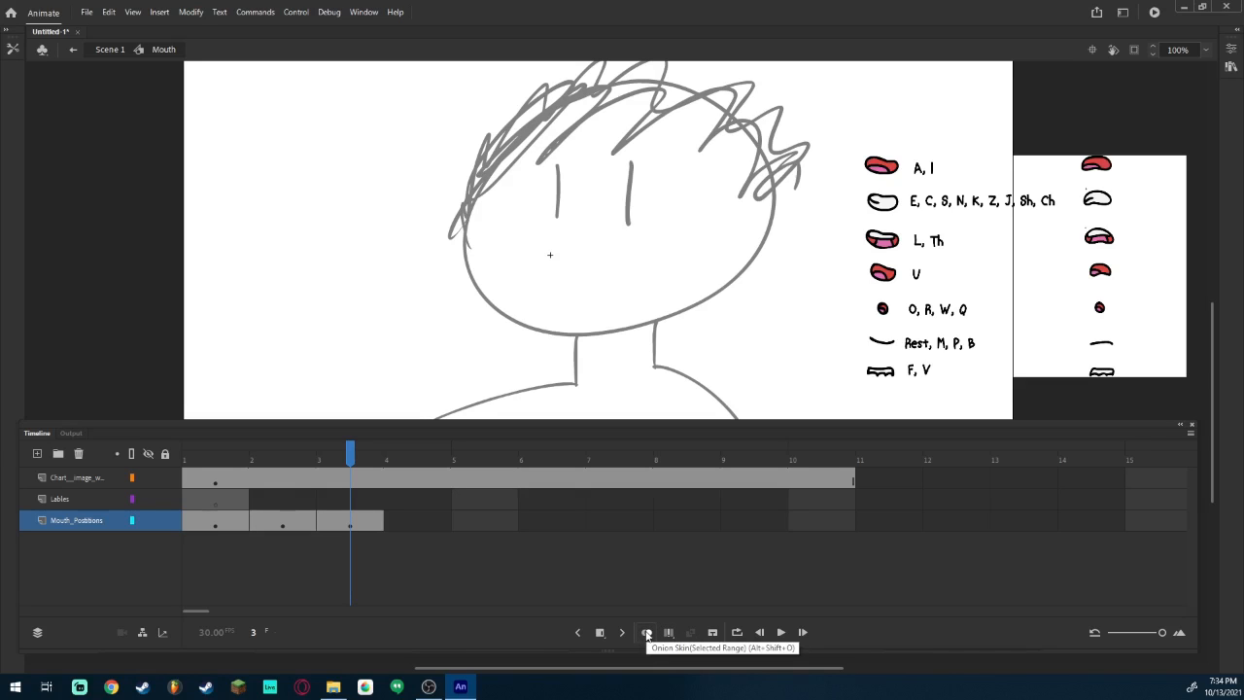
left_click(646, 633)
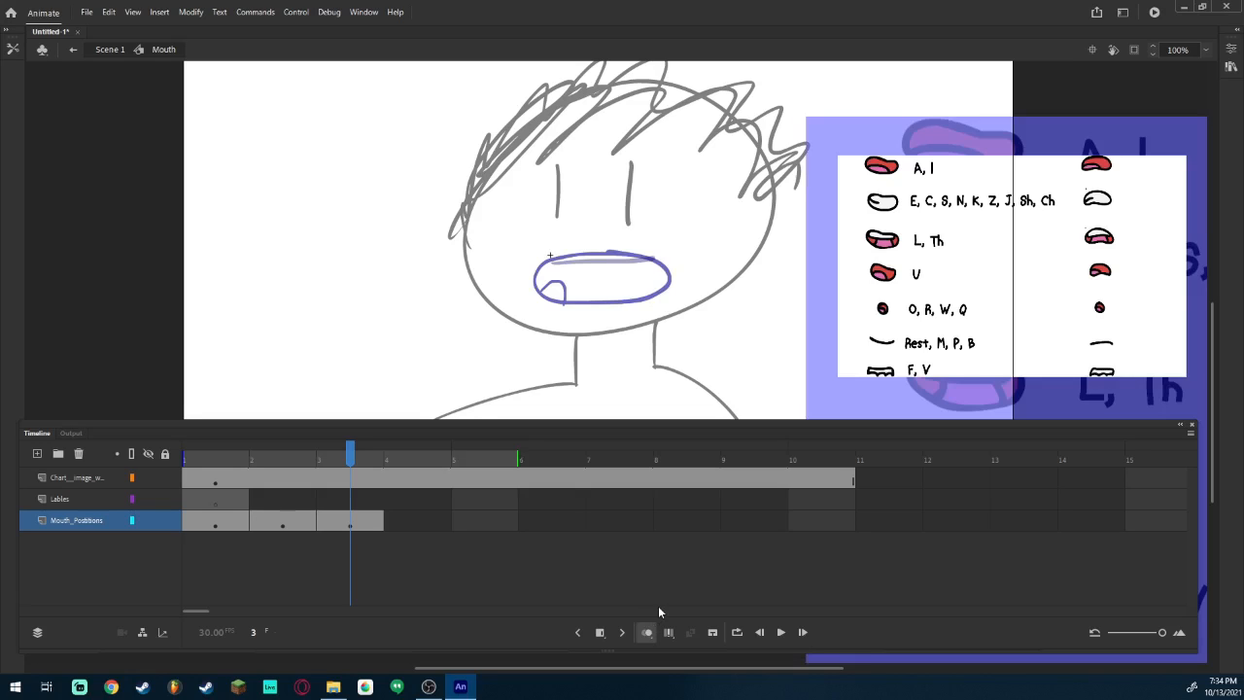
Limit the onion skin range around frame 3 to one frame before and none after.
left_click(291, 525)
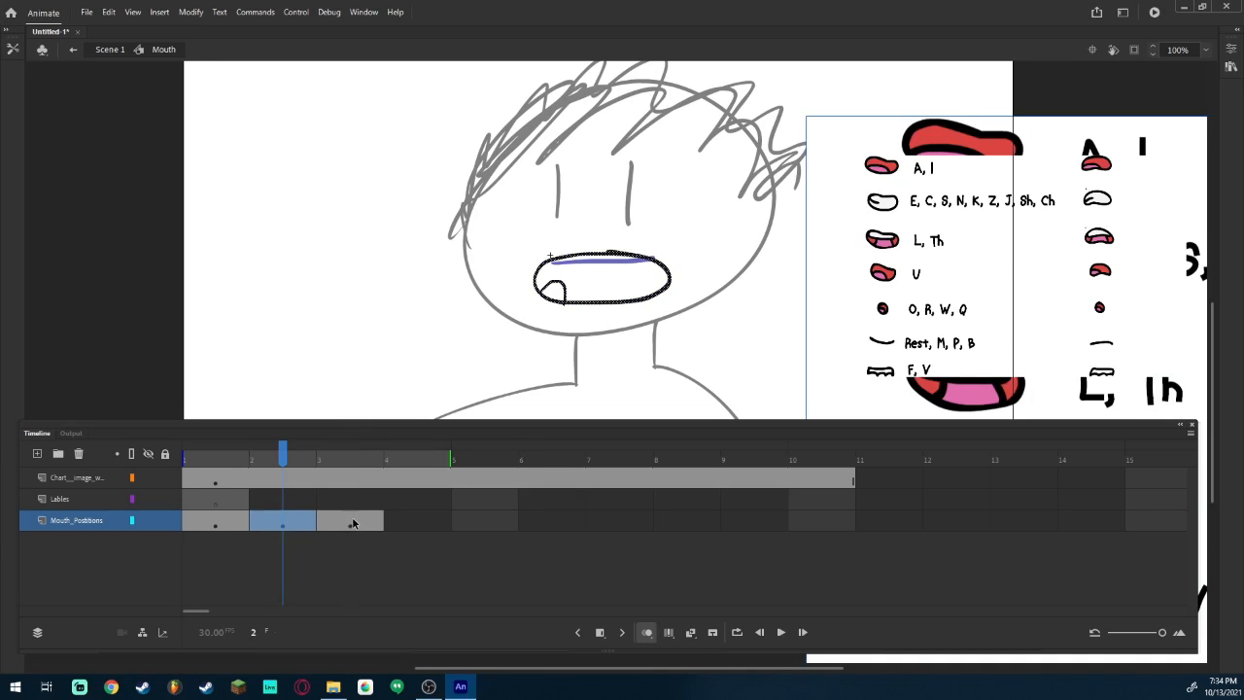
left_click(353, 523)
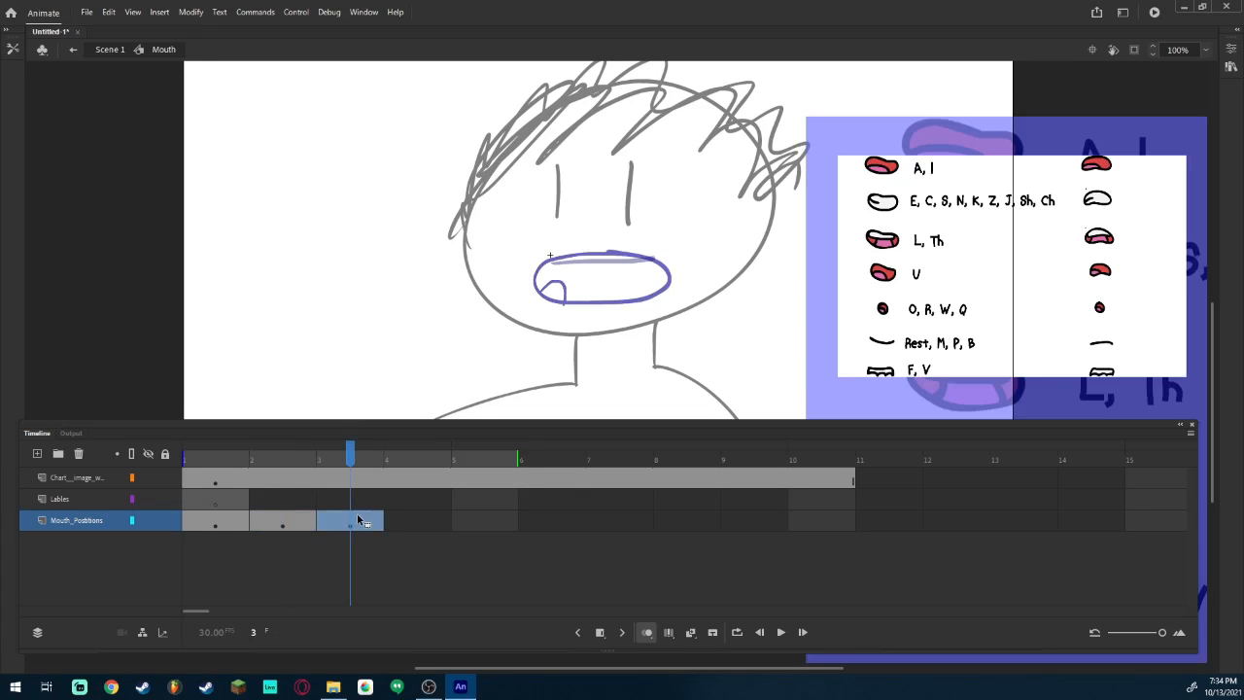
left_click_drag(184, 457, 186, 457)
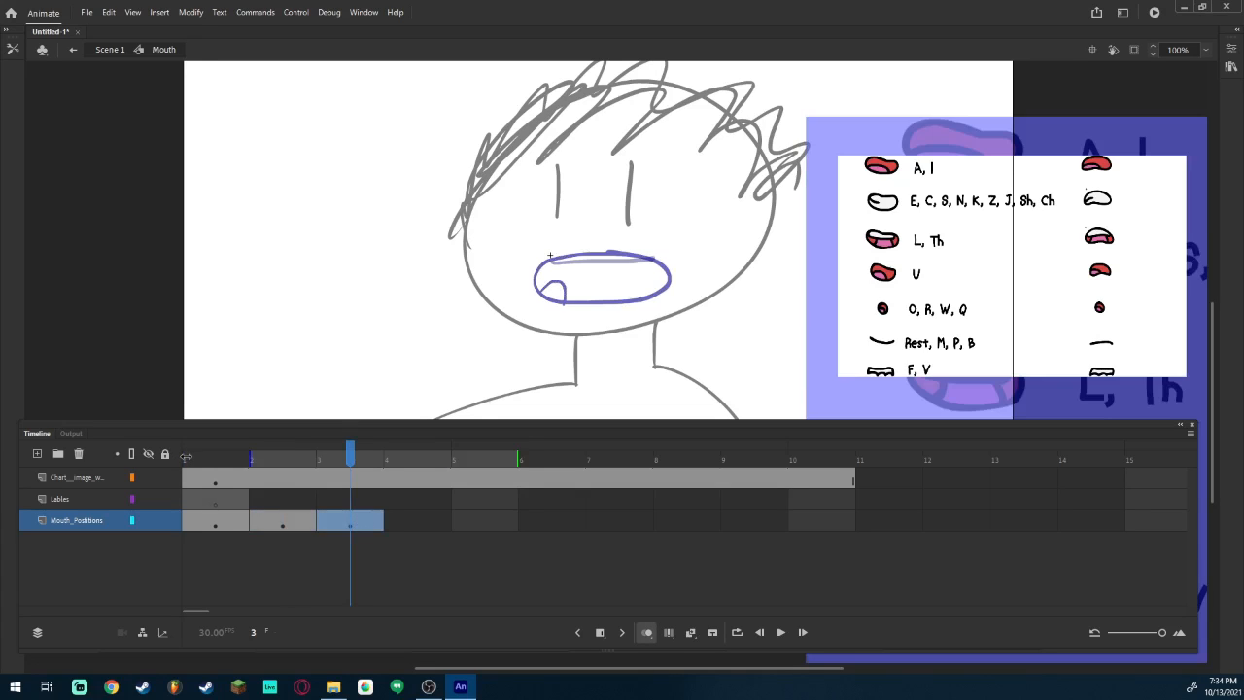
left_click(482, 460)
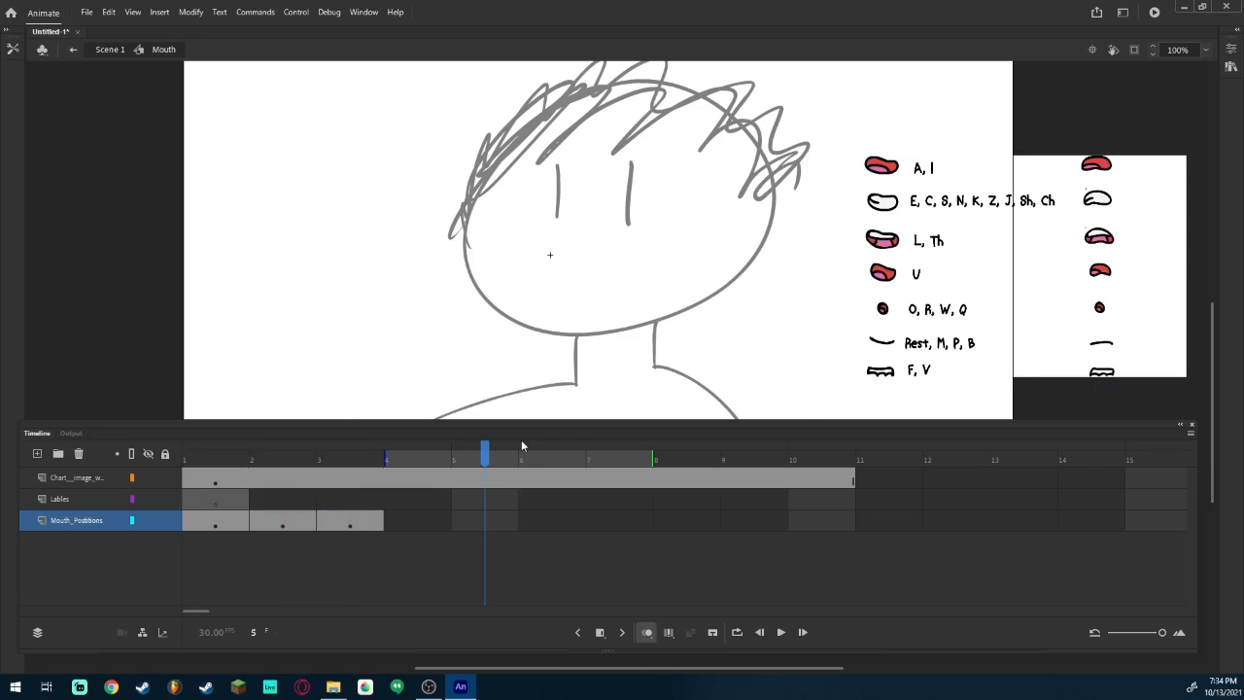
left_click(355, 453)
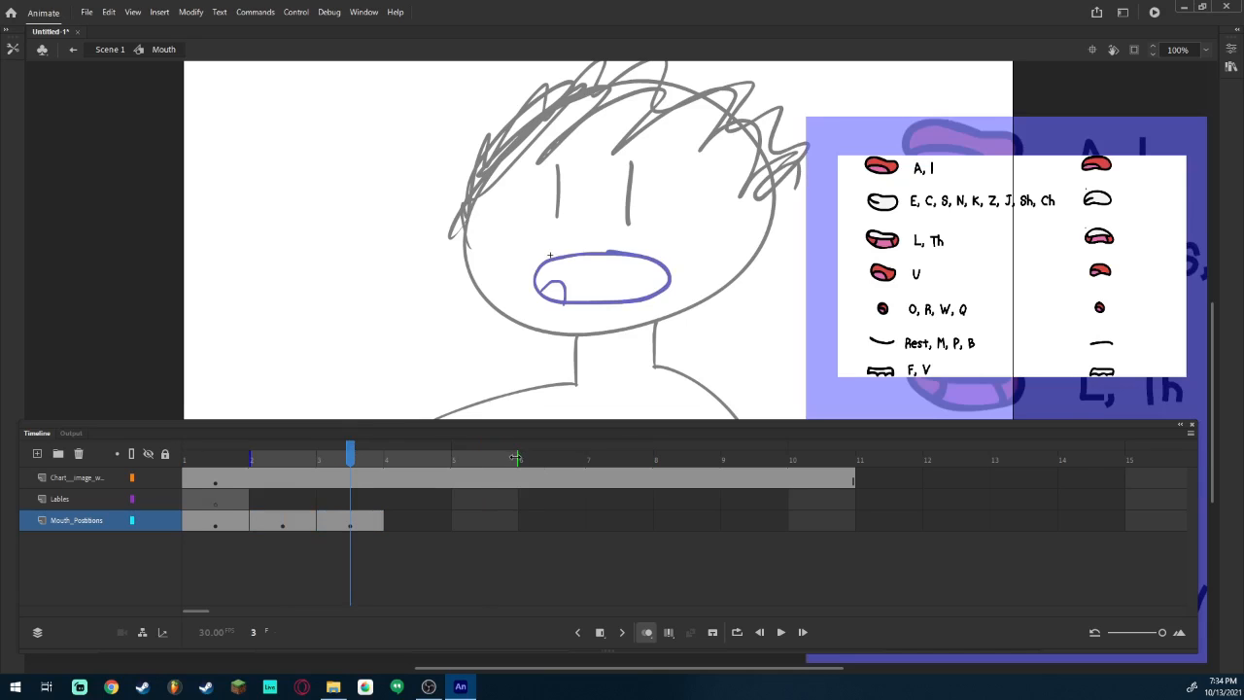
left_click_drag(517, 458, 379, 455)
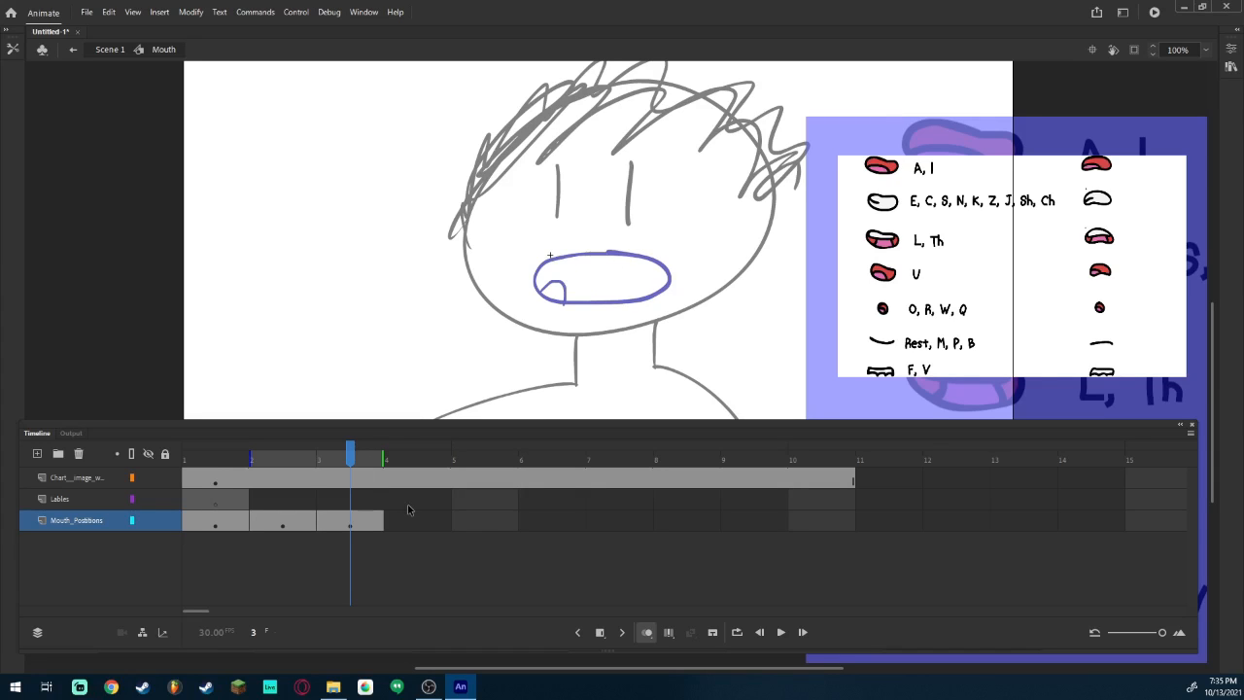
Draw the E, C, S mouth in frame 3 as a wide oval with a short inner line, and insert a blank keyframe at frame 4.
mouse_move(573, 258)
left_mouse_down()
mouse_move(538, 289)
mouse_move(579, 305)
mouse_move(651, 296)
mouse_move(669, 274)
mouse_move(608, 253)
mouse_move(574, 254)
mouse_move(545, 279)
mouse_move(589, 276)
left_mouse_up()
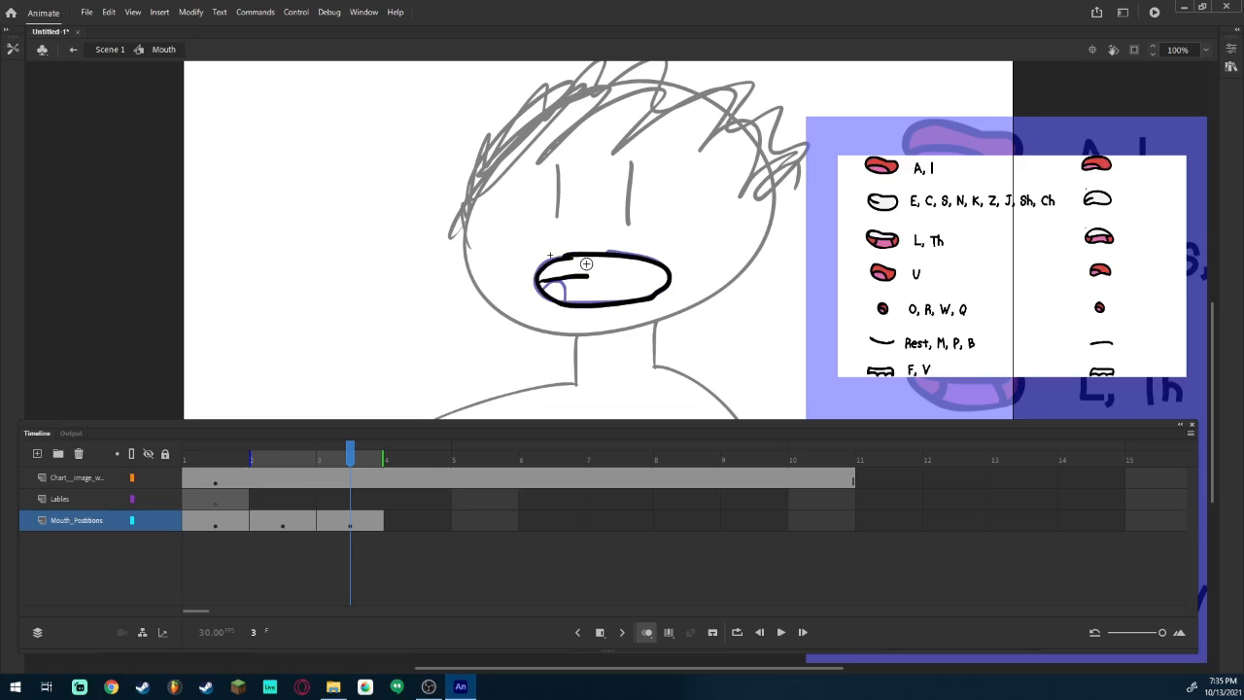
left_click(600, 632)
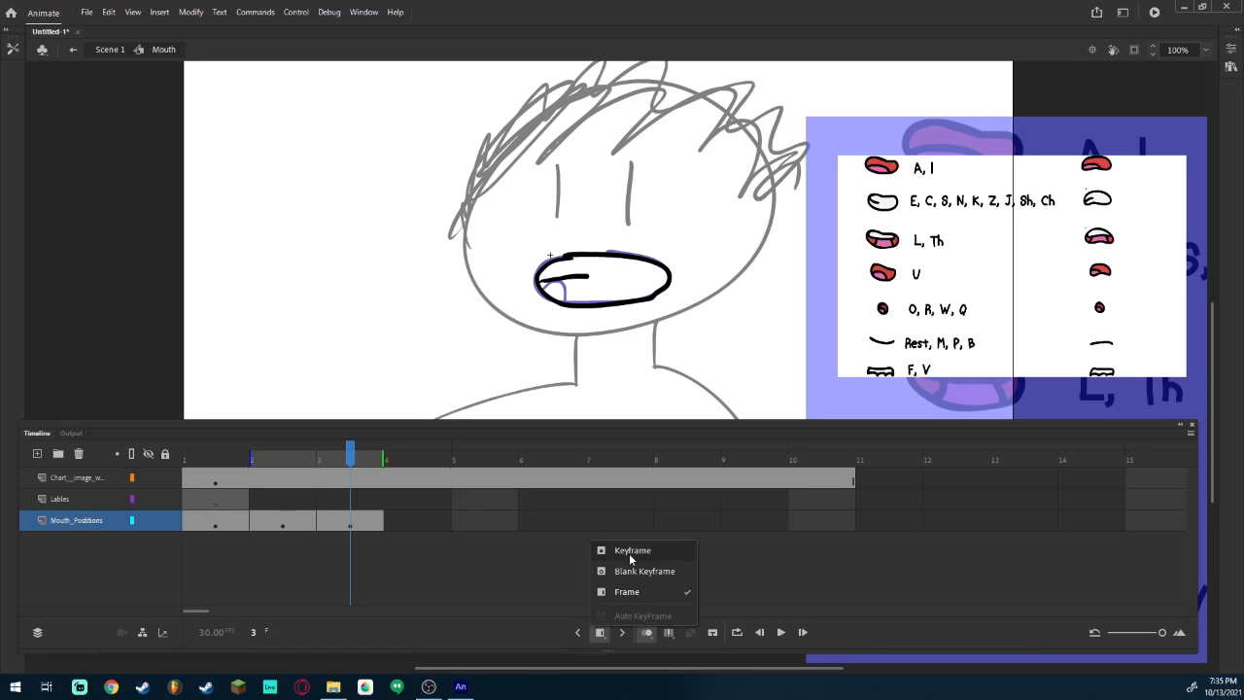
left_click(650, 570)
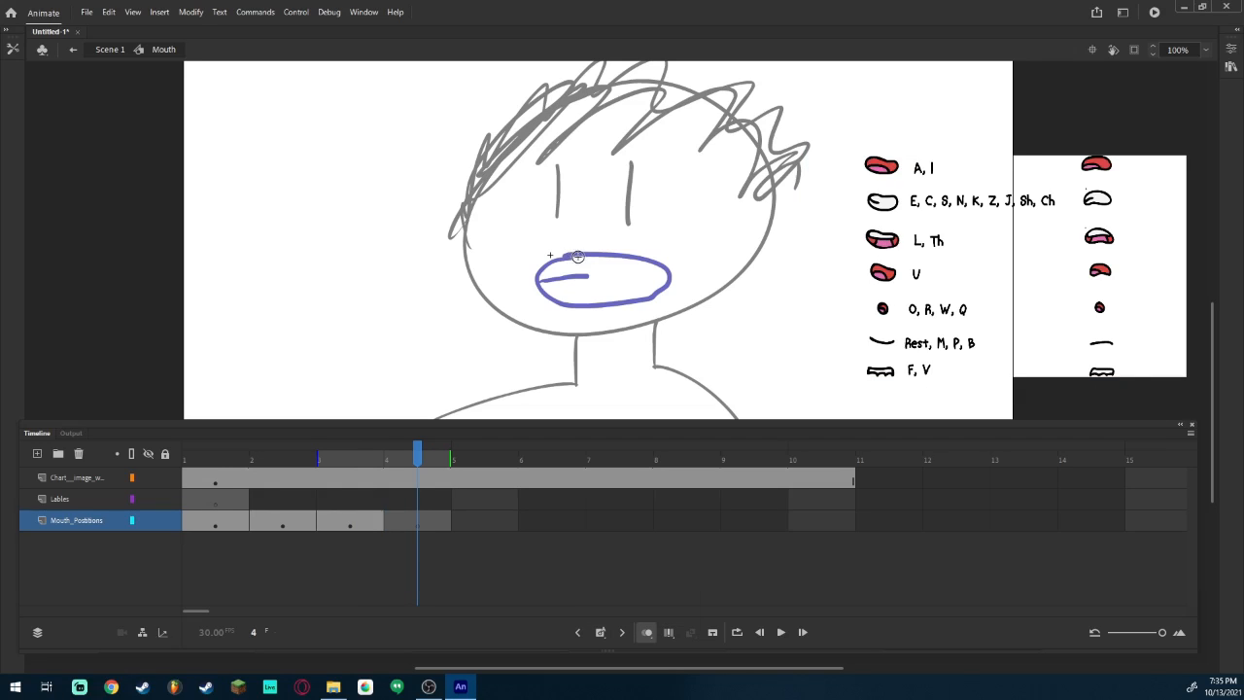
Draw the L, Th mouth in frame 4 as an oval with a teeth line and two tongue strokes, and insert a blank keyframe at frame 5.
mouse_move(573, 255)
left_mouse_down()
mouse_move(538, 284)
mouse_move(585, 308)
mouse_move(657, 301)
mouse_move(622, 258)
mouse_move(582, 252)
mouse_move(665, 282)
mouse_move(618, 304)
mouse_move(568, 305)
mouse_move(544, 281)
mouse_move(583, 254)
mouse_move(630, 256)
left_mouse_up()
key("ctrl+z")
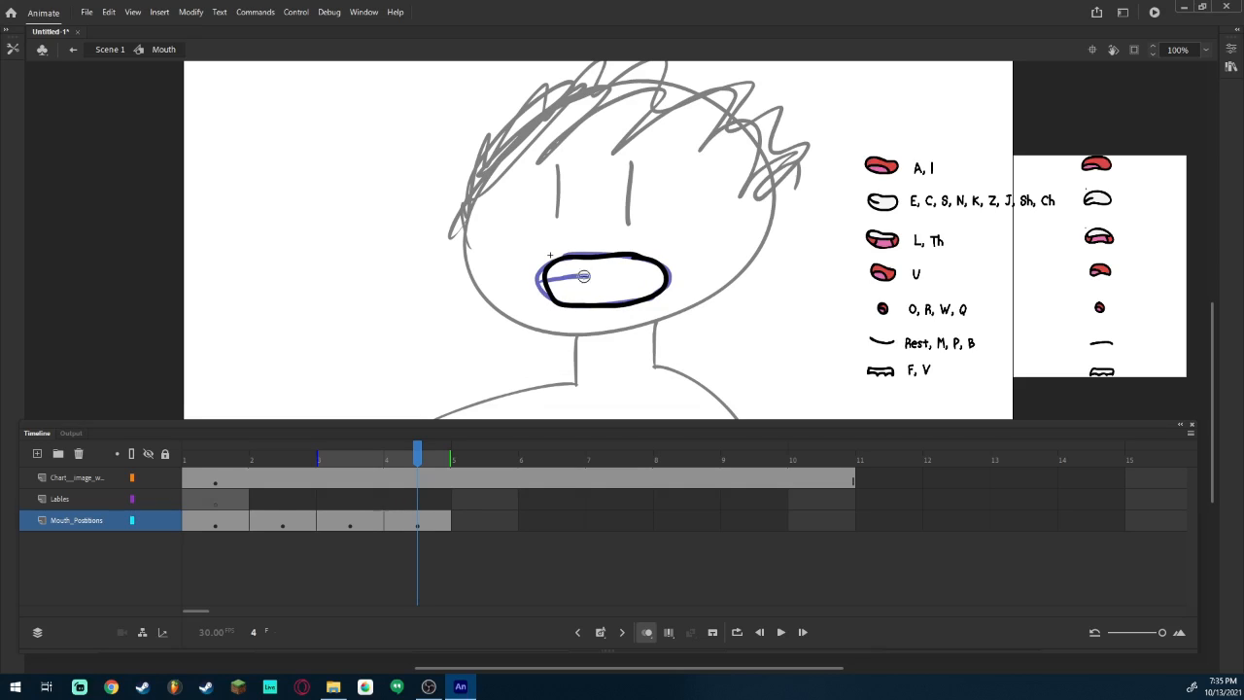
left_click_drag(542, 278, 664, 280)
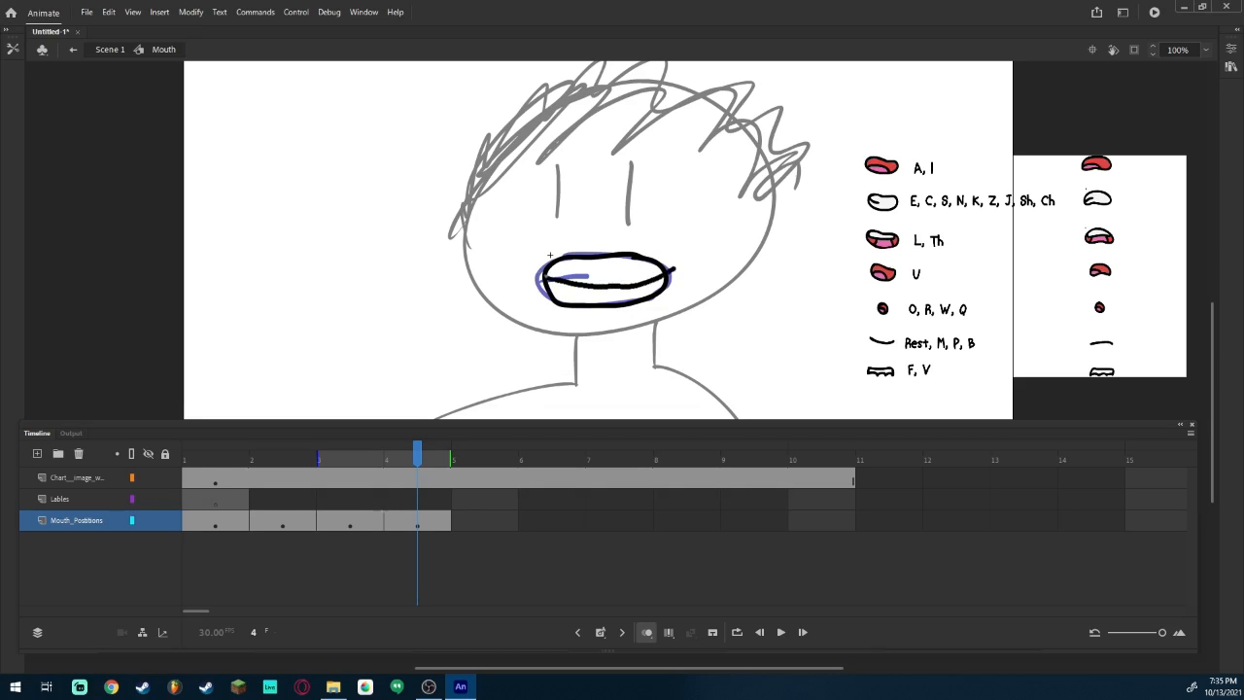
key("ctrl+z")
left_click_drag(545, 278, 659, 264)
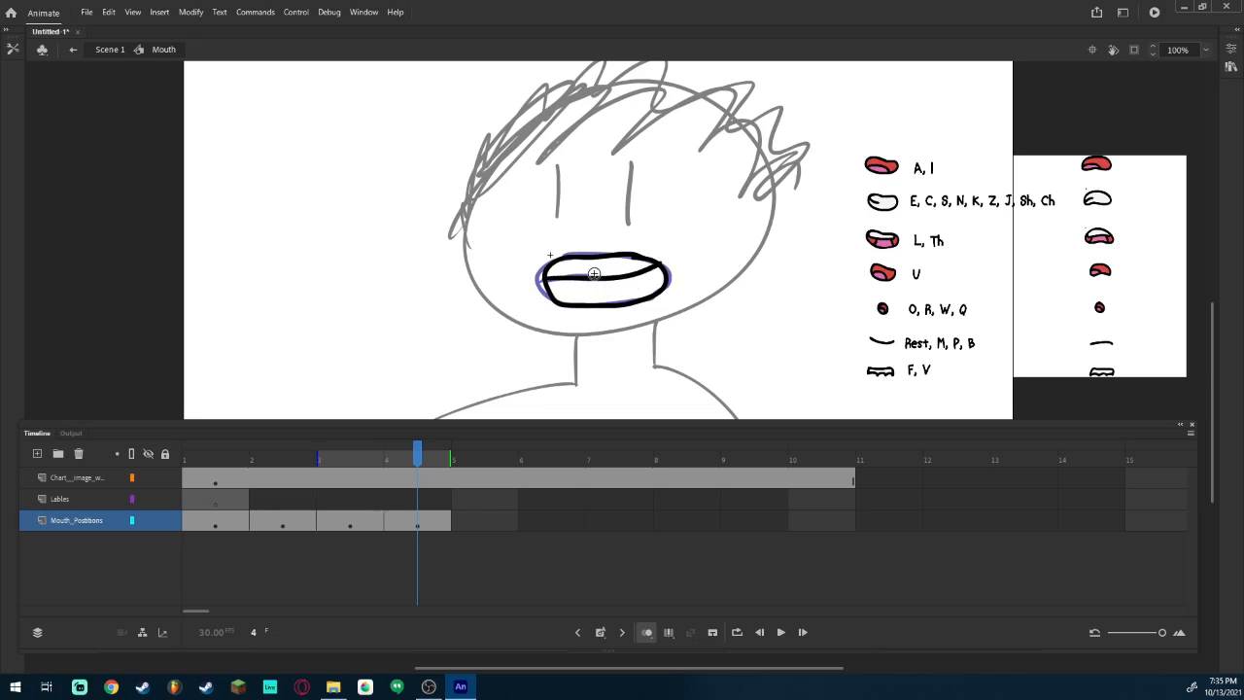
mouse_move(588, 303)
left_mouse_down()
mouse_move(581, 280)
mouse_move(622, 279)
left_mouse_up()
left_click(601, 633)
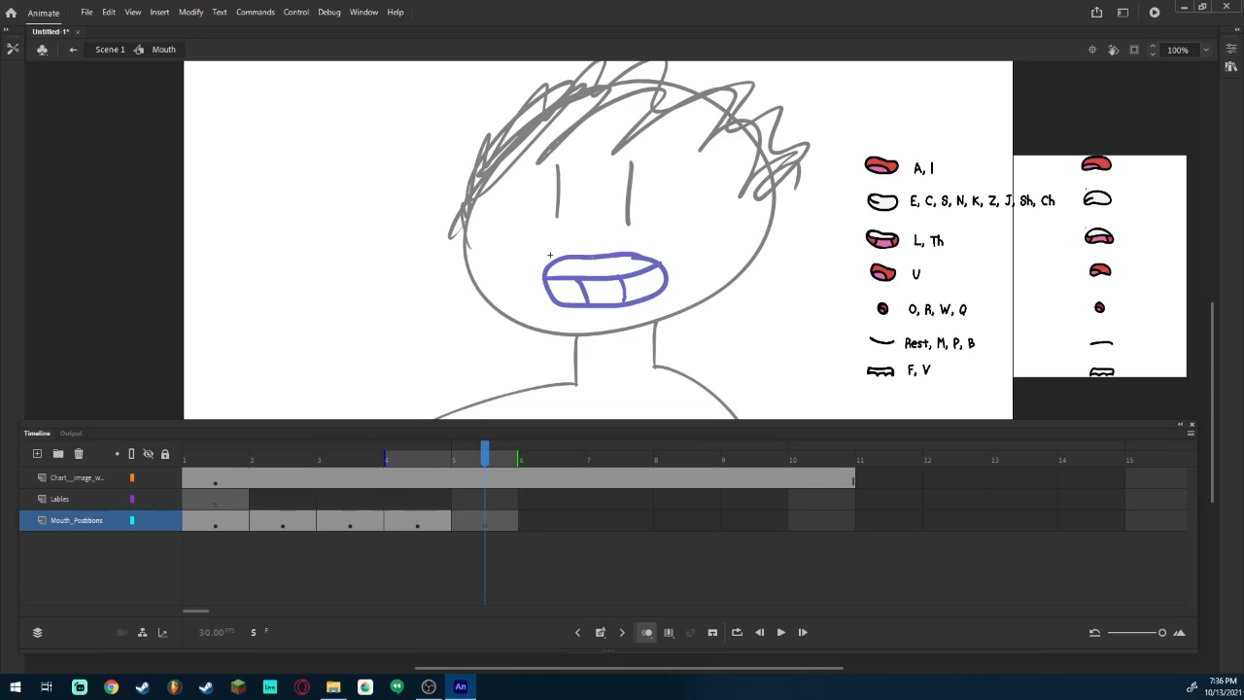
Draw the U mouth in frame 5 as a smaller oval with a tongue curve, and insert a blank keyframe at frame 6.
mouse_move(591, 256)
left_mouse_down()
mouse_move(571, 262)
mouse_move(565, 299)
mouse_move(609, 307)
mouse_move(637, 294)
mouse_move(638, 268)
mouse_move(589, 258)
mouse_move(571, 298)
mouse_move(568, 281)
mouse_move(592, 300)
mouse_move(592, 287)
left_mouse_up()
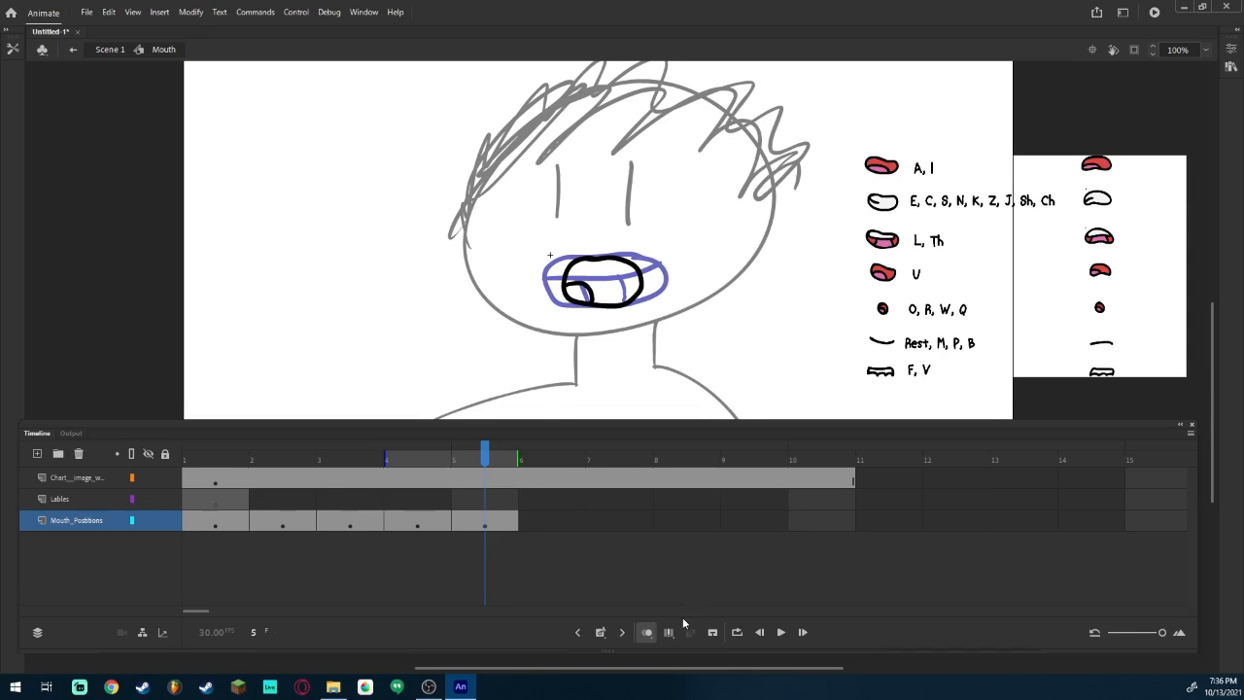
left_click(601, 633)
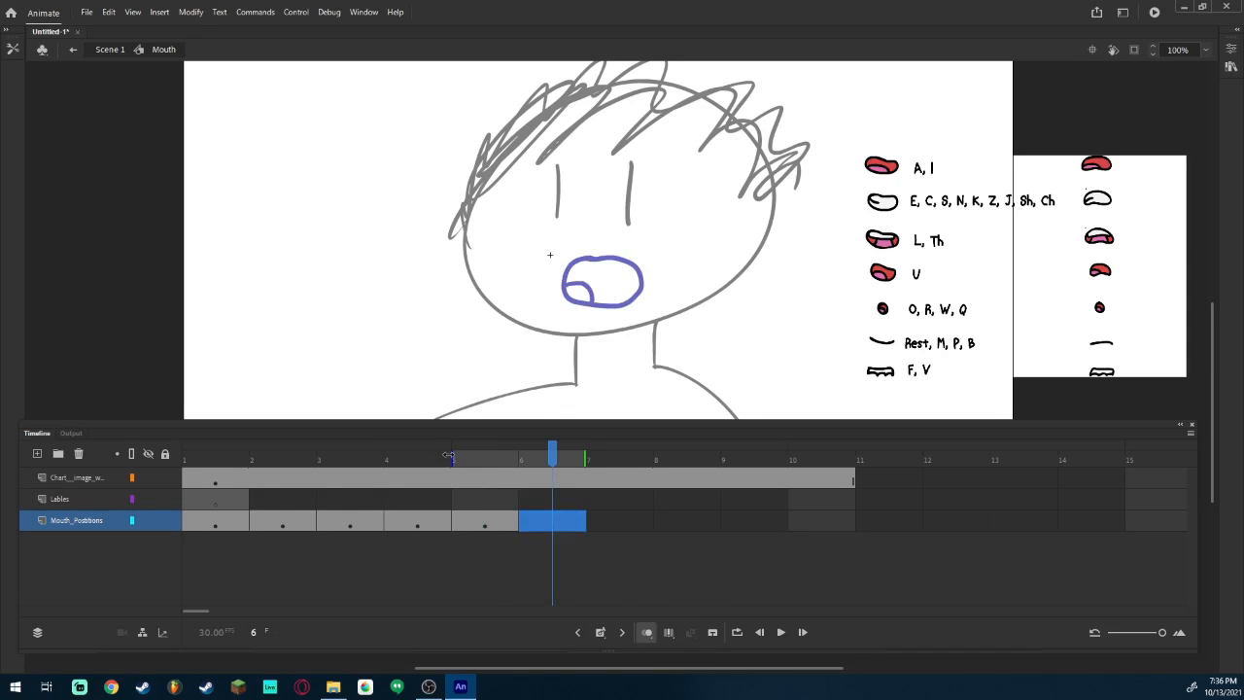
Draw the O, R, W, Q mouth in frame 6 as a small solid black circle, and insert a blank keyframe at frame 7.
left_click_drag(453, 455, 422, 452)
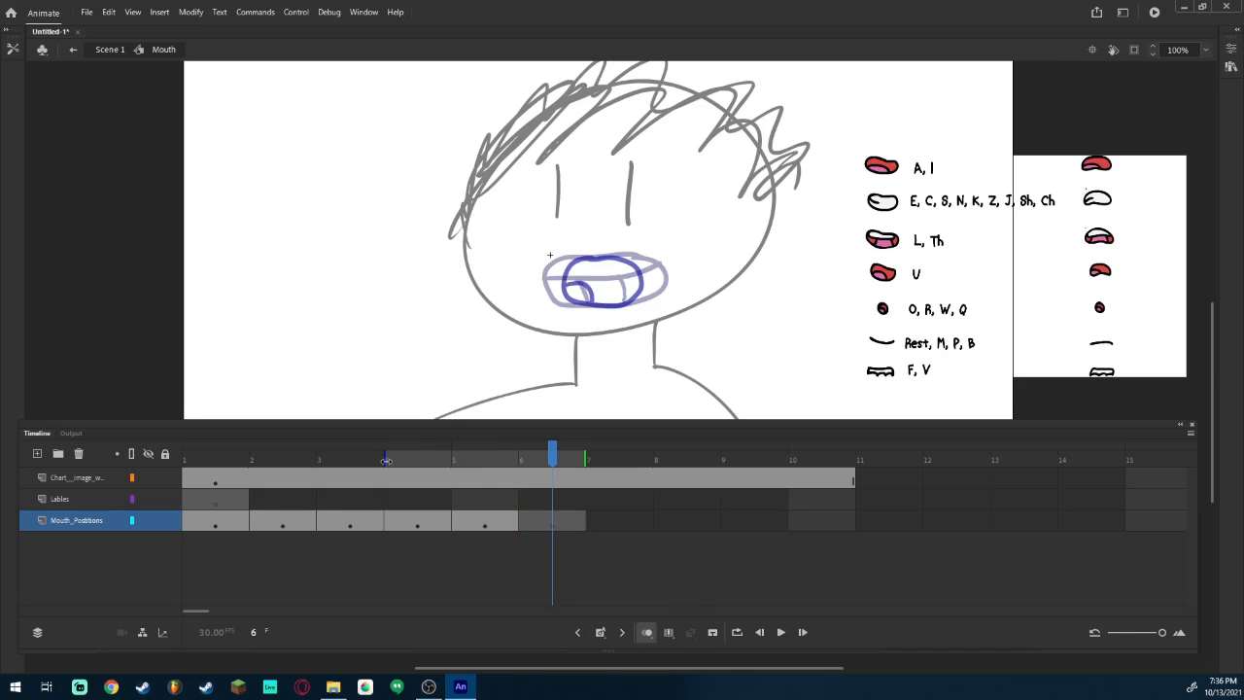
left_click_drag(386, 461, 457, 451)
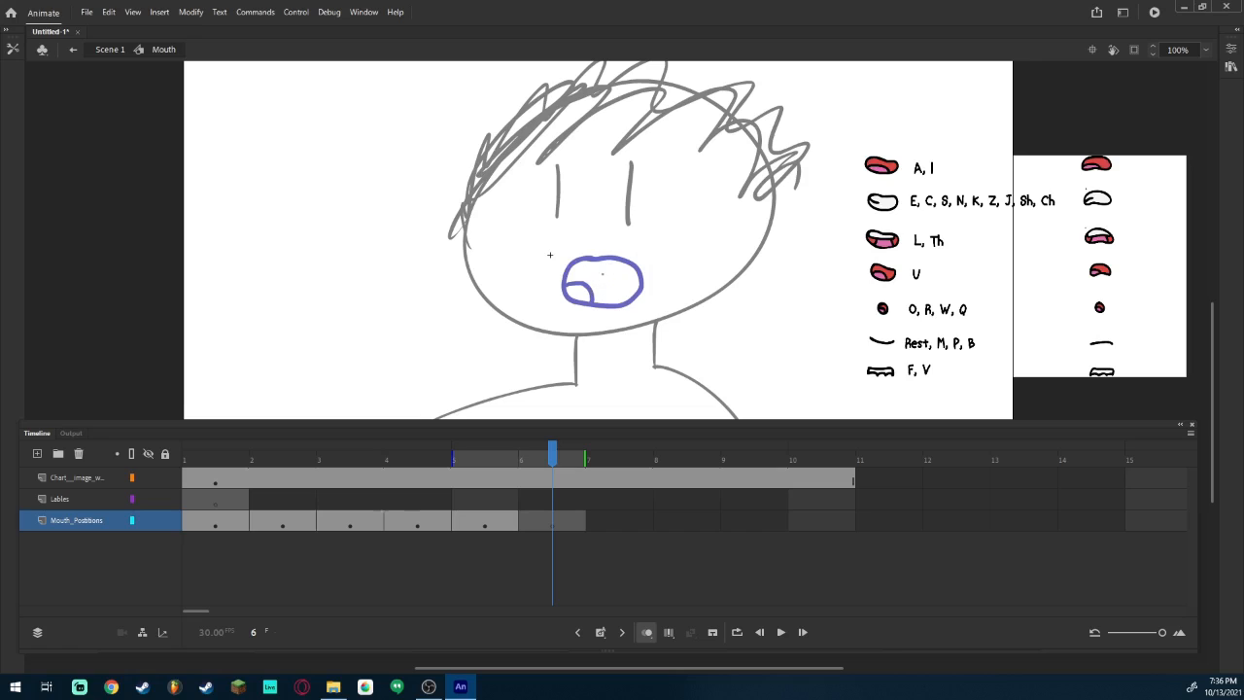
mouse_move(604, 272)
left_mouse_down()
mouse_move(586, 295)
mouse_move(611, 288)
mouse_move(589, 279)
mouse_move(600, 294)
left_mouse_up()
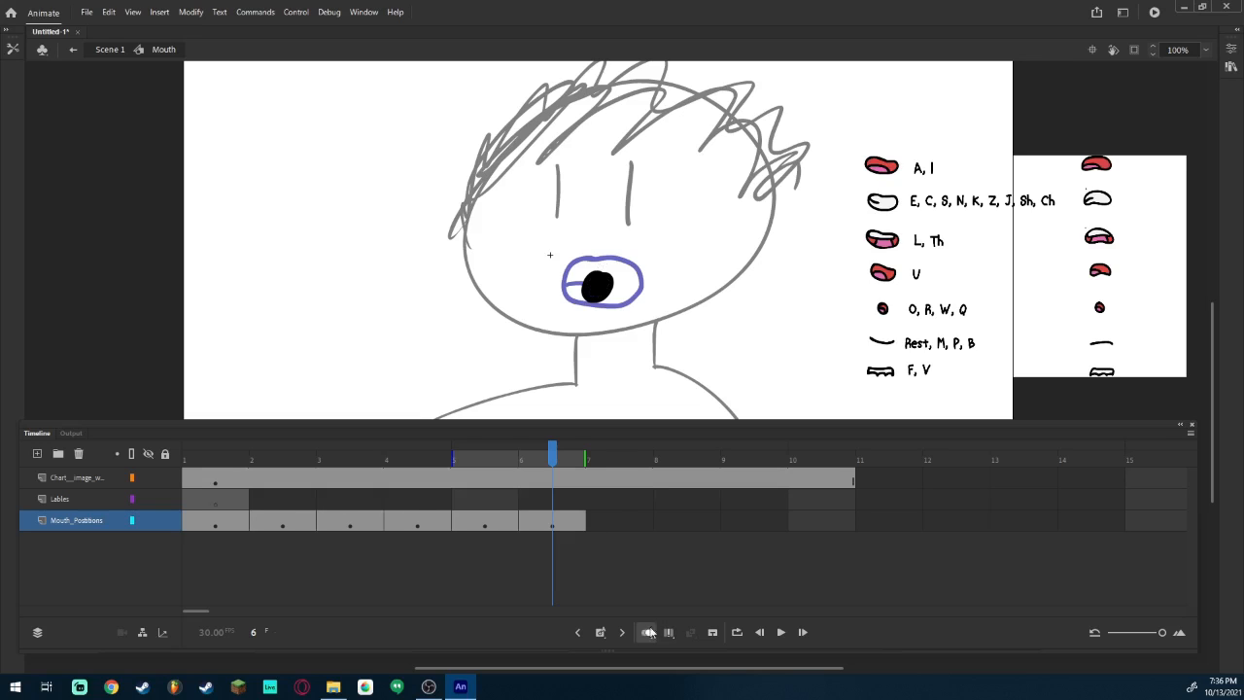
left_click(600, 632)
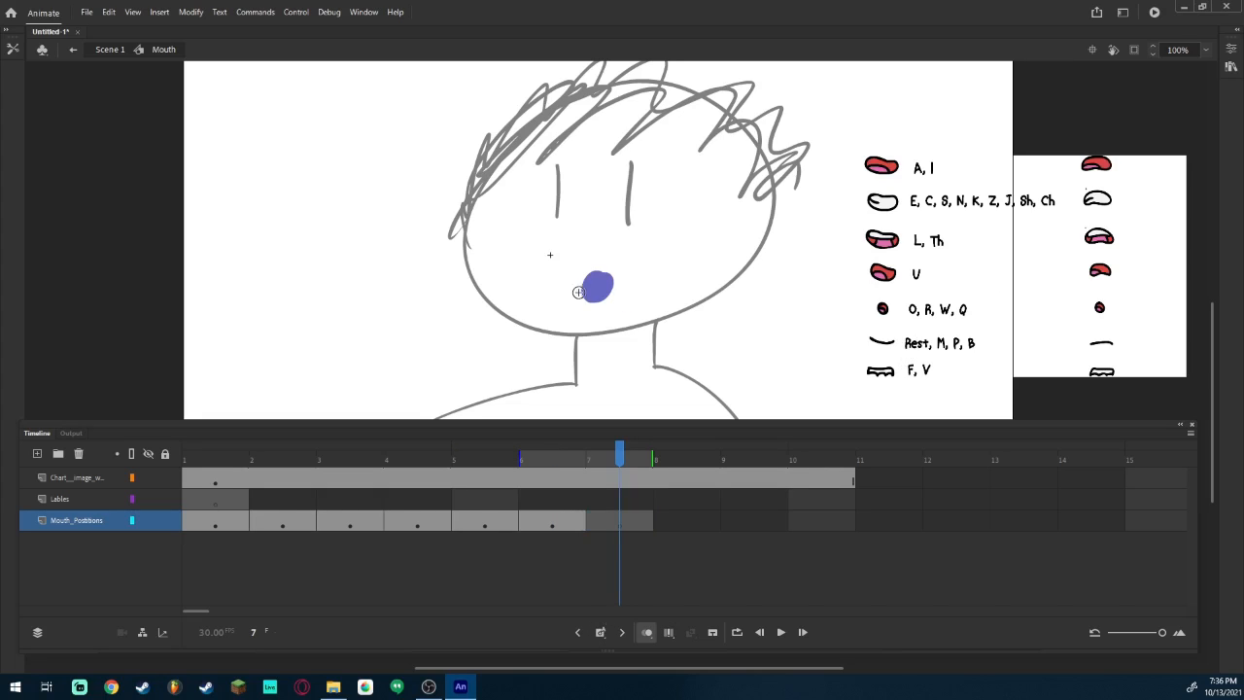
Draw the Rest, M, P, B line mouth with a corner curve in frame 7, using onion skin from frame 4, and insert a blank keyframe at frame 8.
left_click_drag(510, 465, 387, 461)
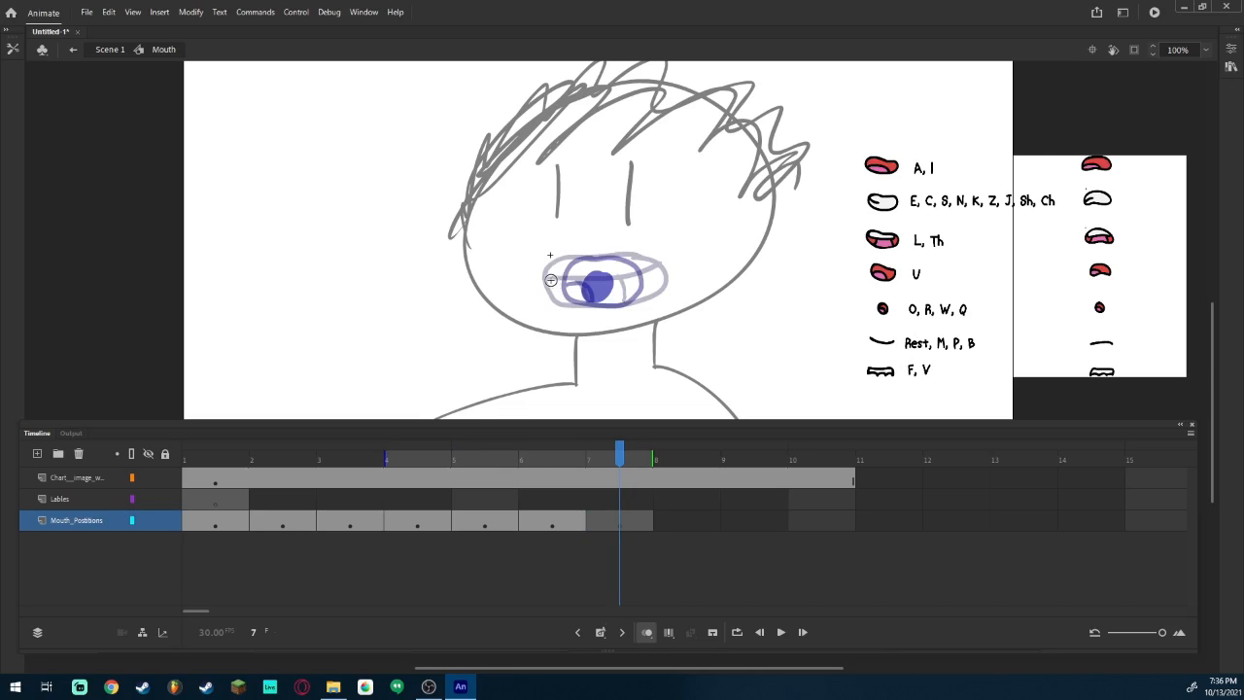
mouse_move(544, 277)
left_mouse_down()
mouse_move(547, 290)
mouse_move(661, 264)
left_mouse_up()
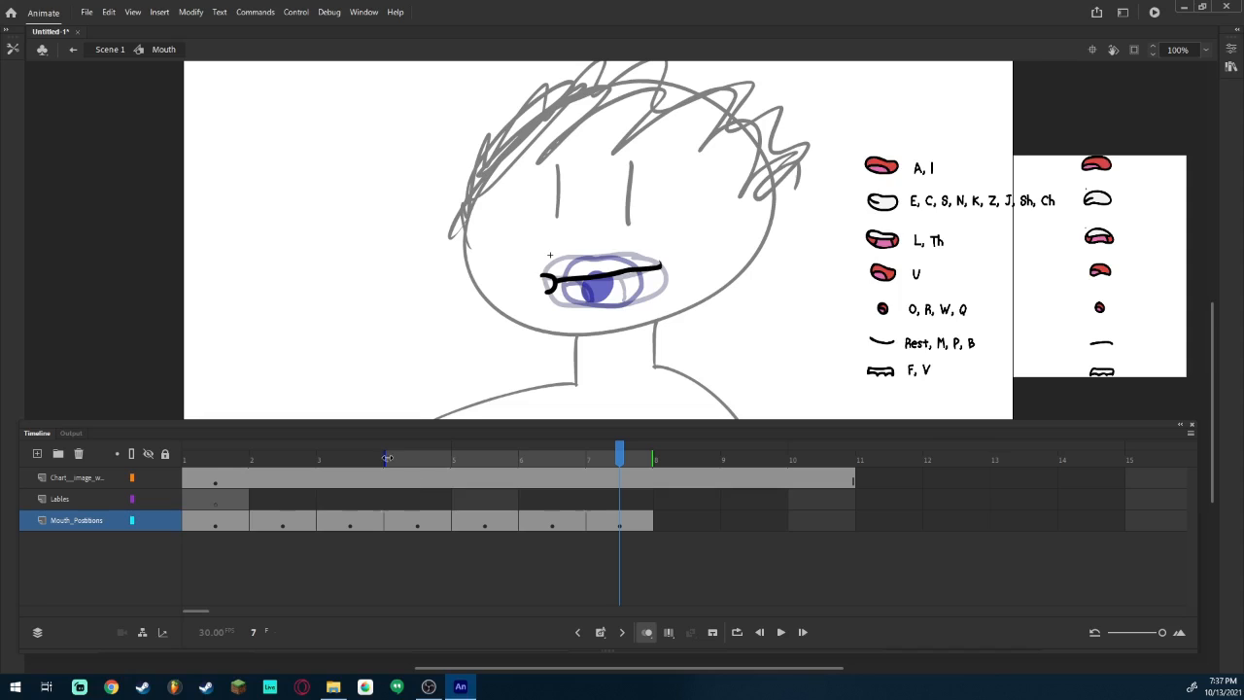
mouse_move(387, 458)
left_mouse_down()
mouse_move(589, 458)
mouse_move(521, 458)
mouse_move(542, 447)
left_mouse_up()
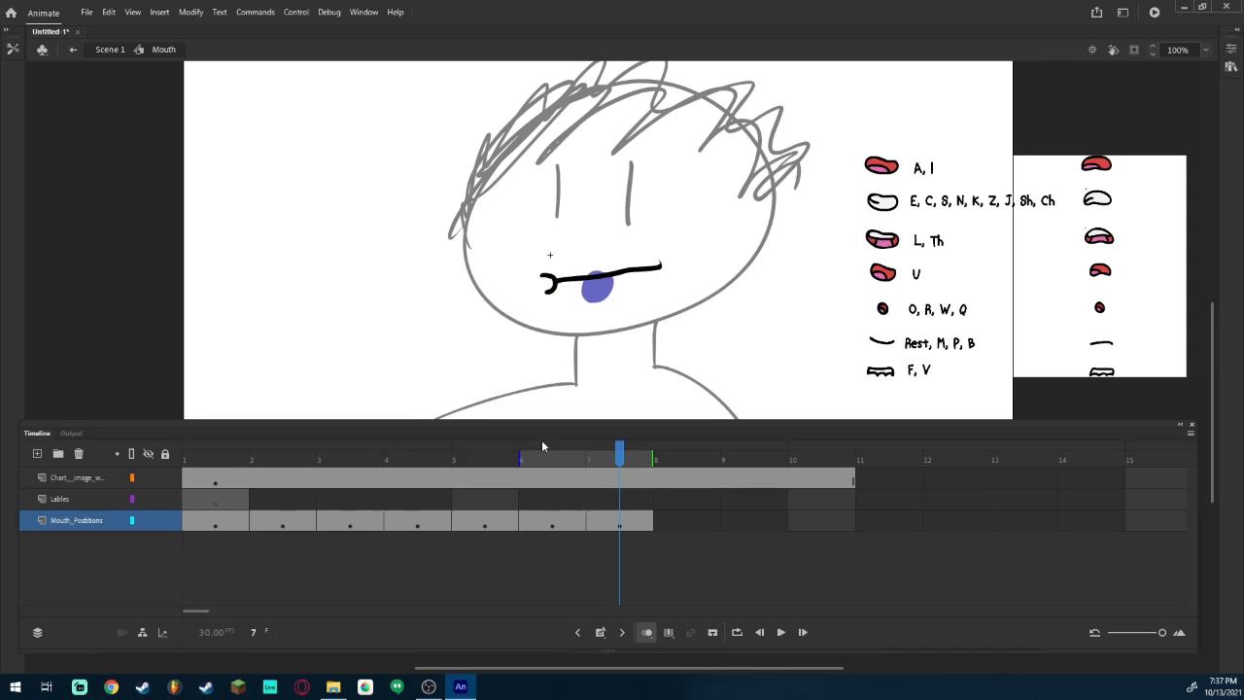
left_click(603, 633)
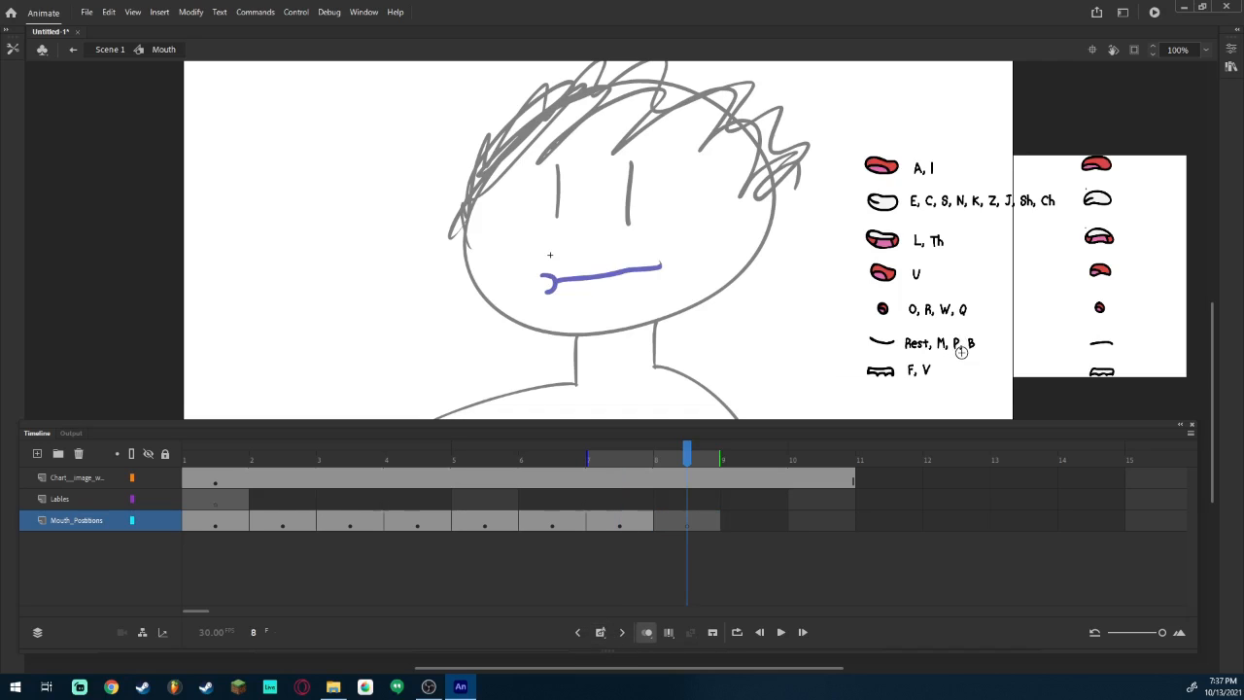
Draw the F, V mouth in frame 8 as a boxy teeth outline over a scalloped lower line, and insert a blank keyframe at frame 9.
mouse_move(557, 292)
left_mouse_down()
mouse_move(556, 271)
mouse_move(661, 268)
mouse_move(658, 290)
left_mouse_up()
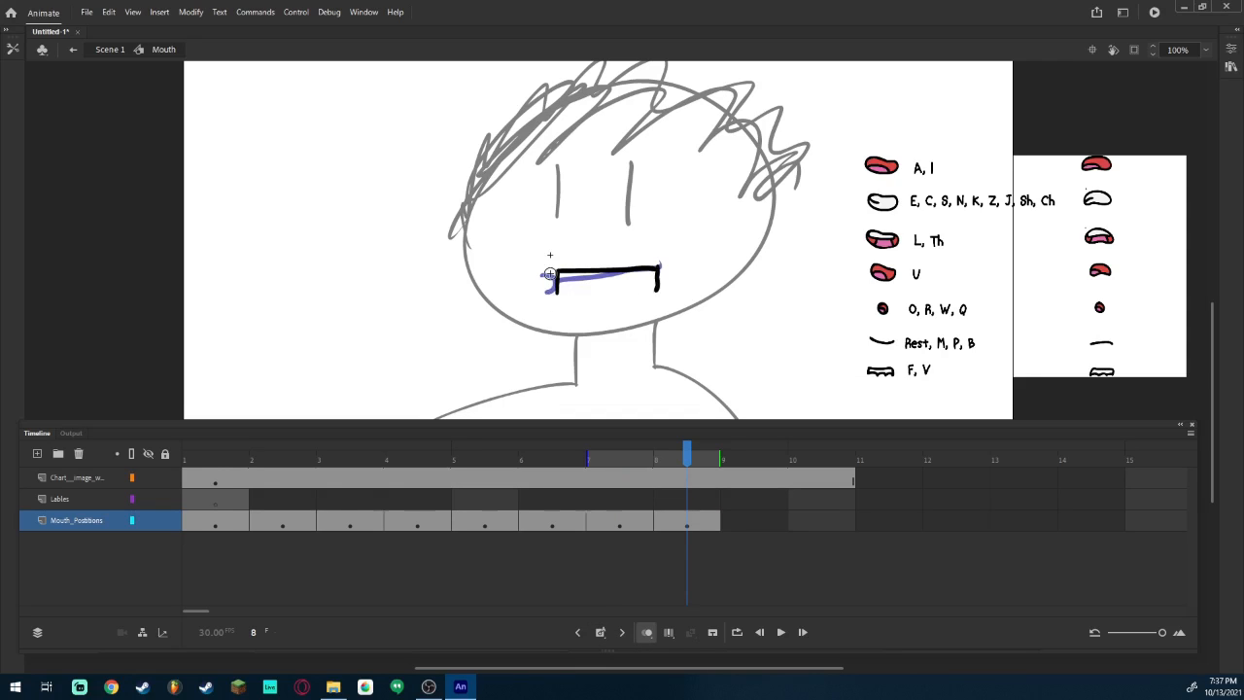
left_click_drag(542, 300, 591, 302)
key("ctrl+z")
mouse_move(545, 305)
left_mouse_down()
mouse_move(609, 292)
mouse_move(631, 272)
mouse_move(616, 314)
mouse_move(671, 299)
left_mouse_up()
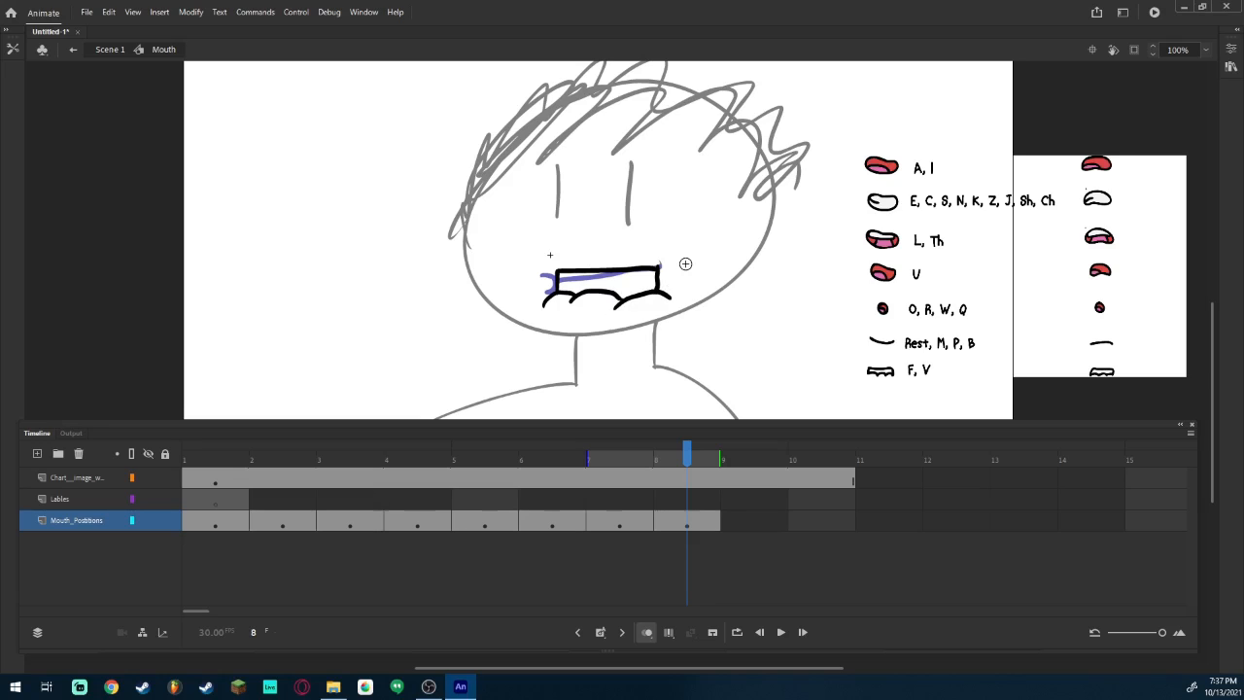
left_click(600, 633)
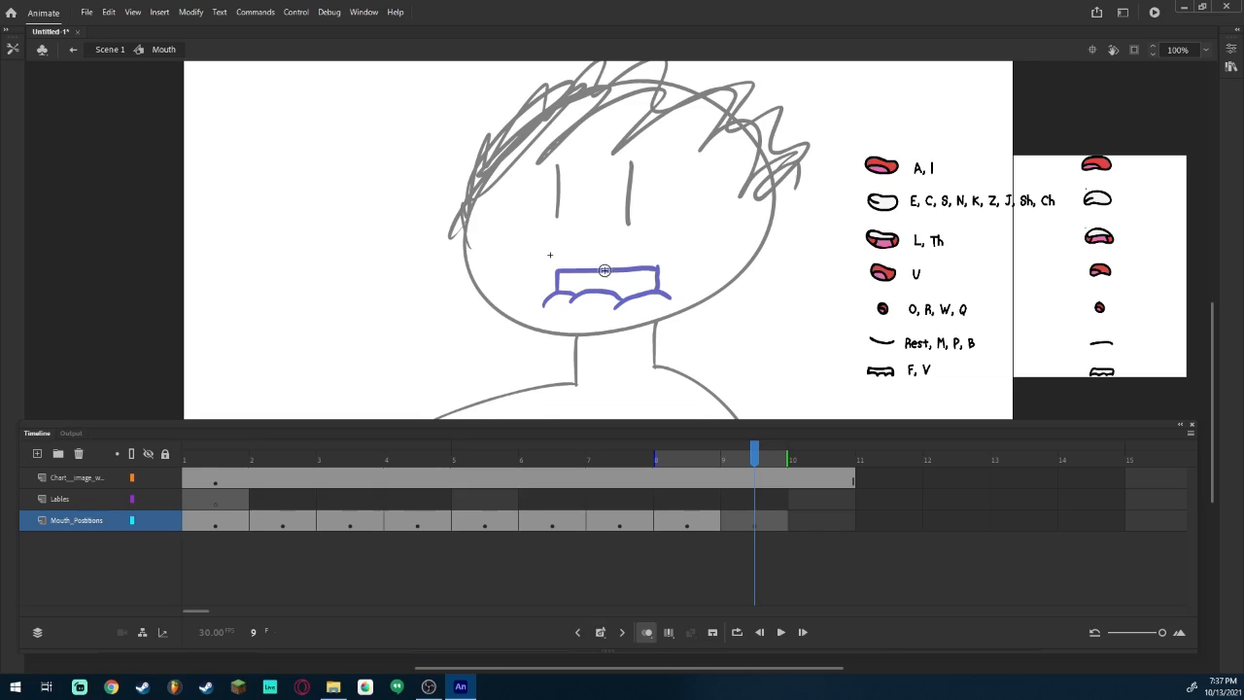
Draw a small solid black circle mouth in frame 9 and turn off onion skinning.
mouse_move(605, 270)
left_mouse_down()
mouse_move(594, 289)
mouse_move(619, 270)
left_mouse_up()
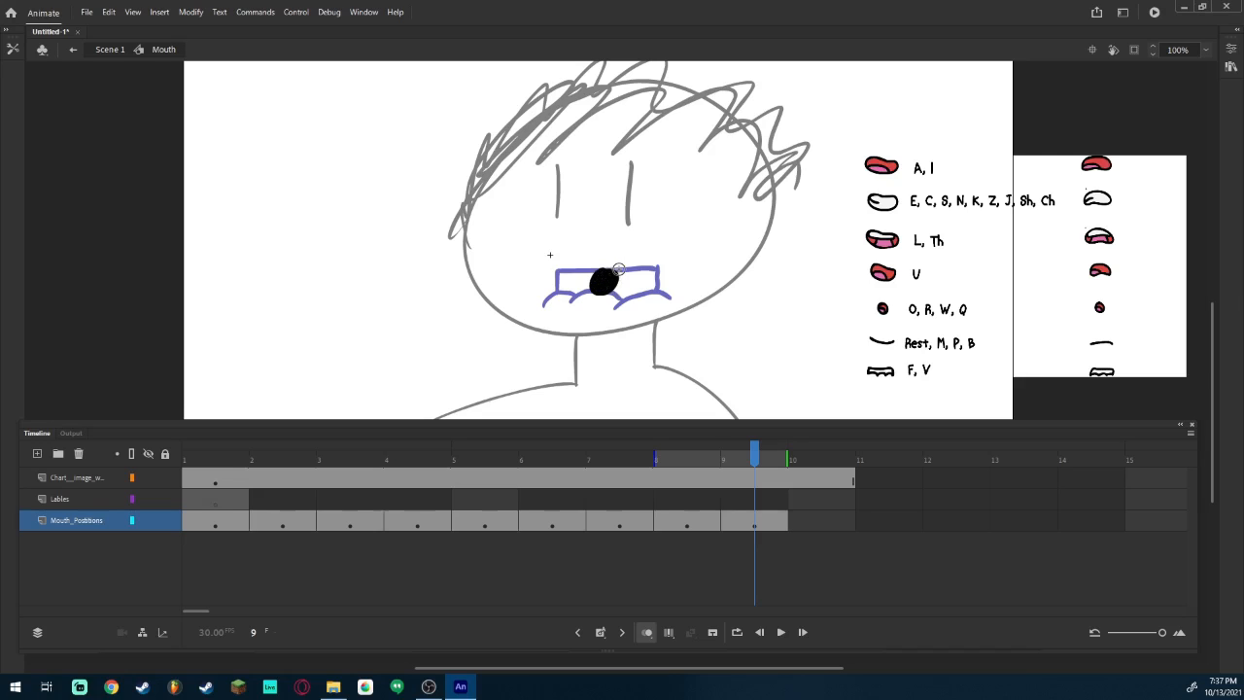
left_click(648, 633)
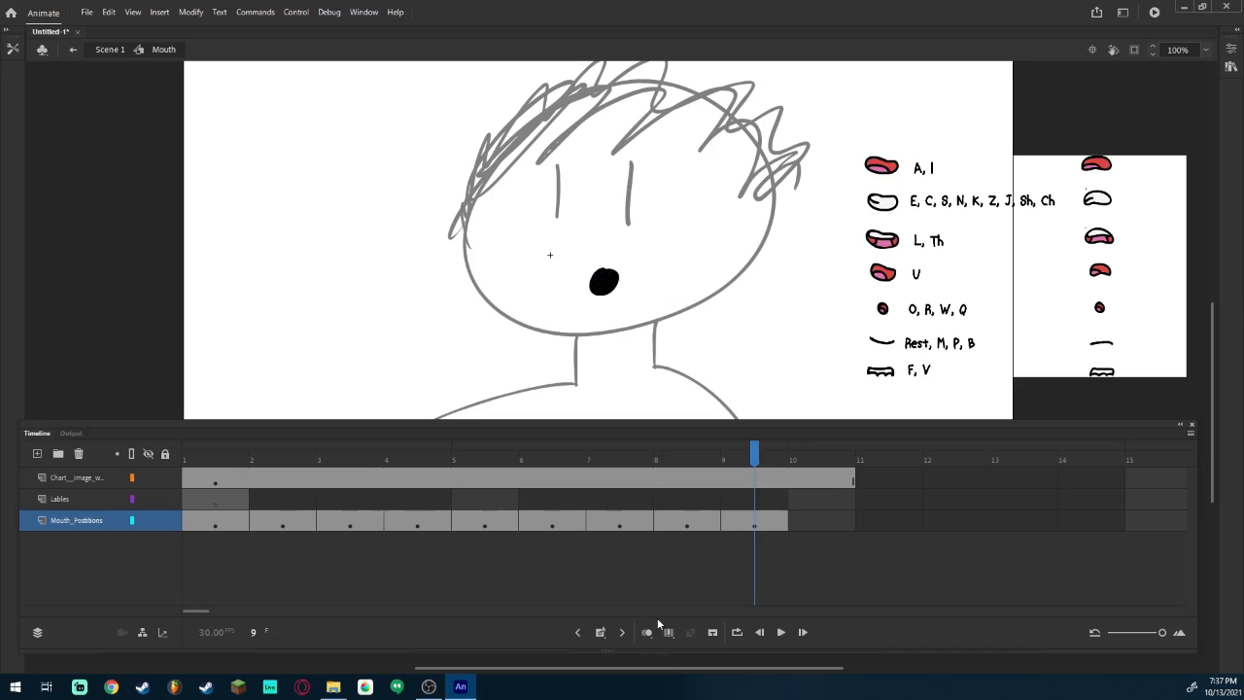
Step through frames 1 to 9 and examine the mouth drawn in each frame.
left_click_drag(756, 457, 216, 456)
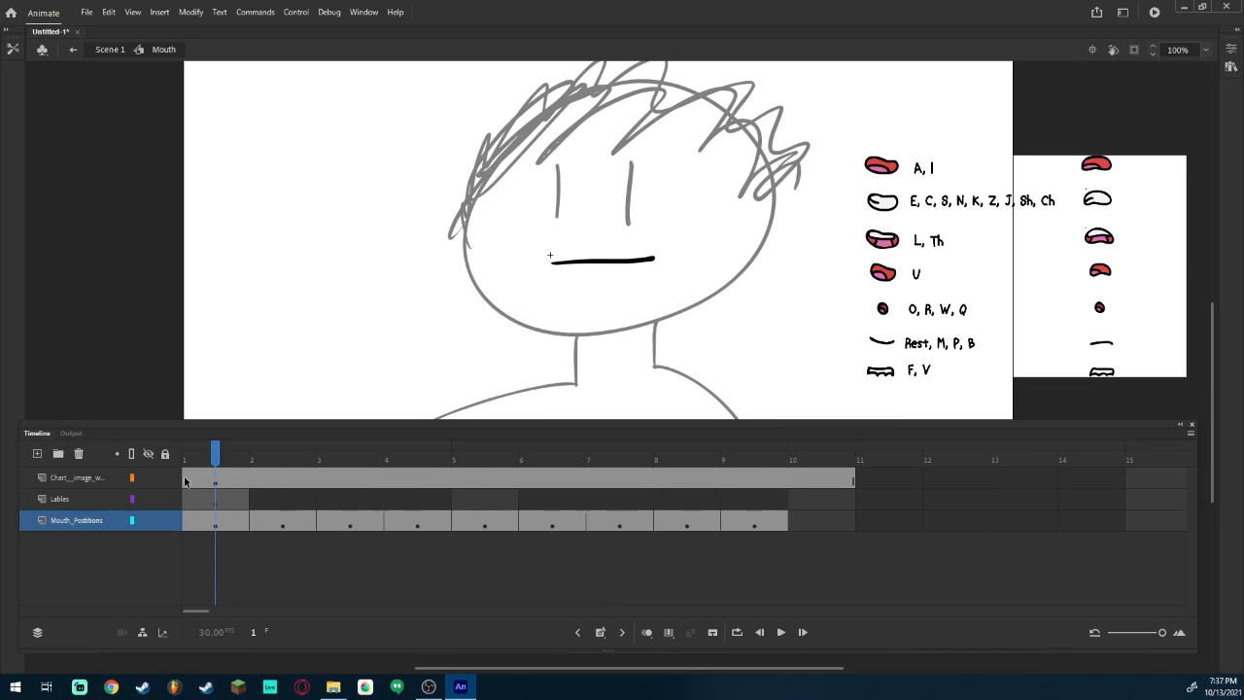
key("period")
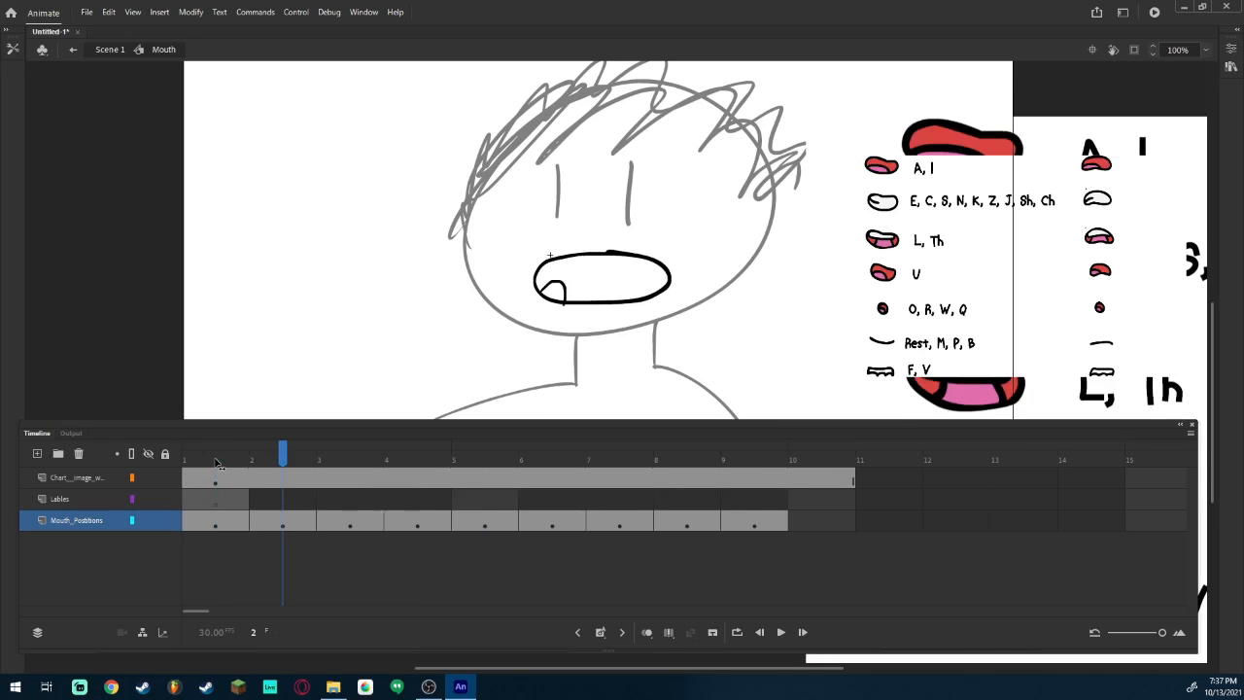
key("period")
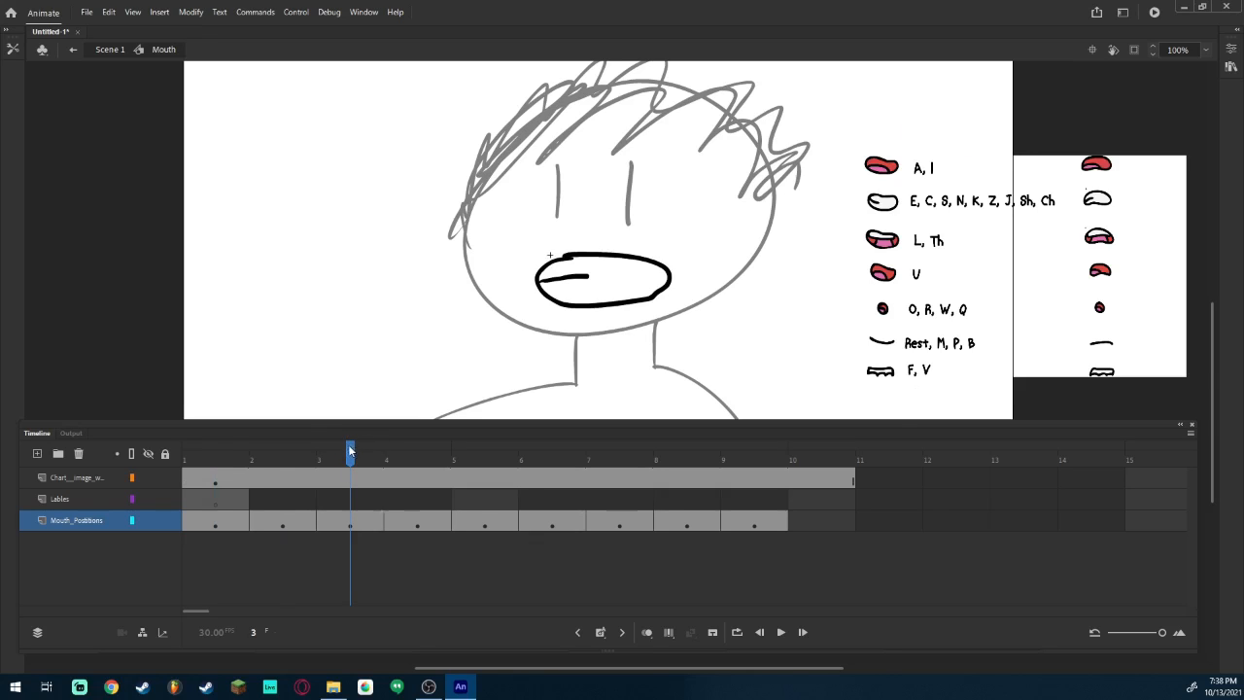
key("period")
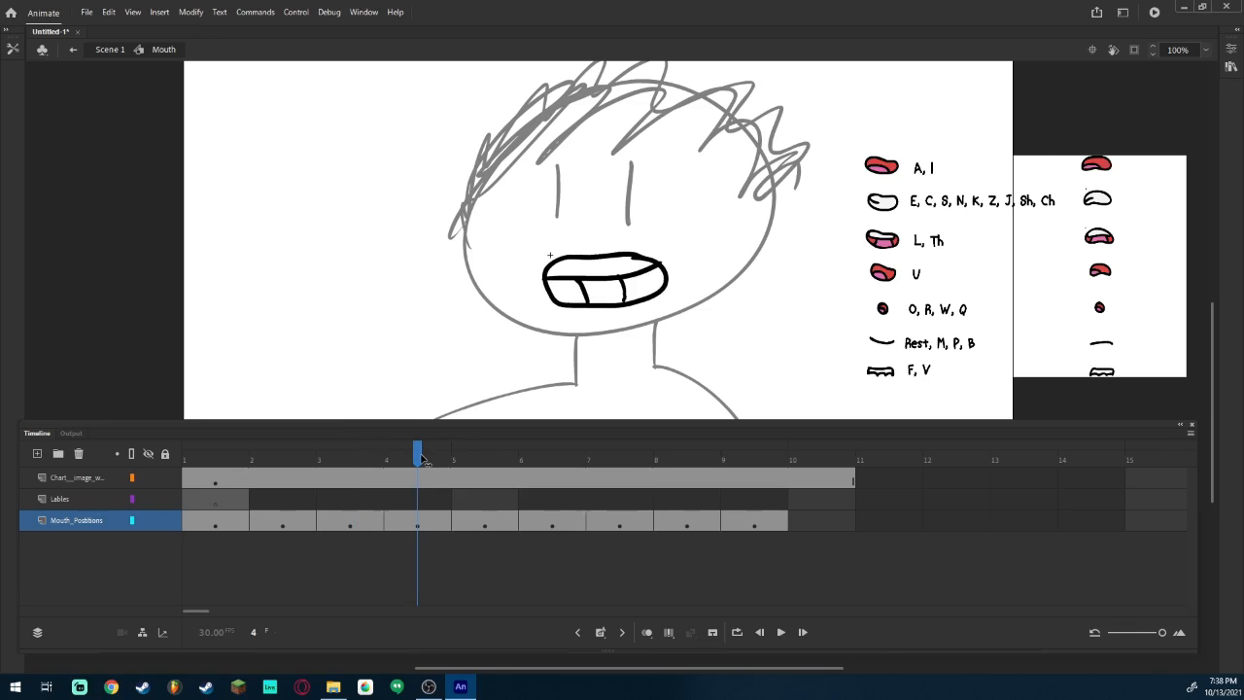
key("period")
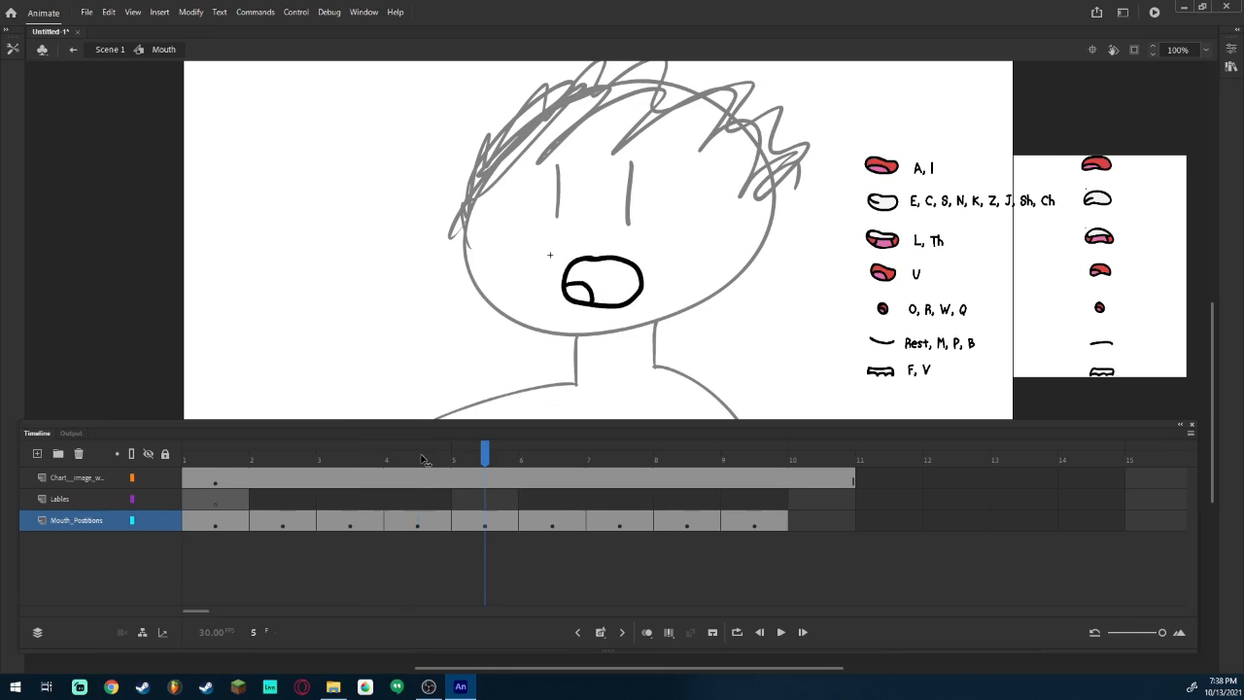
key("period")
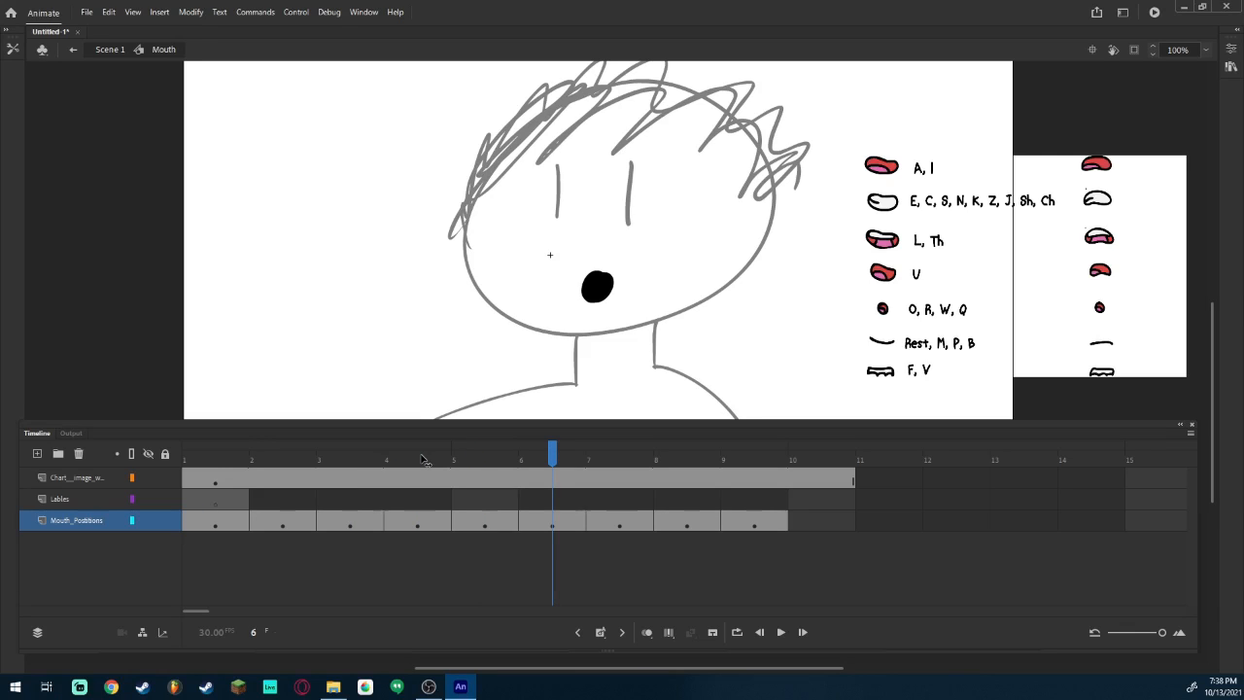
key("period")
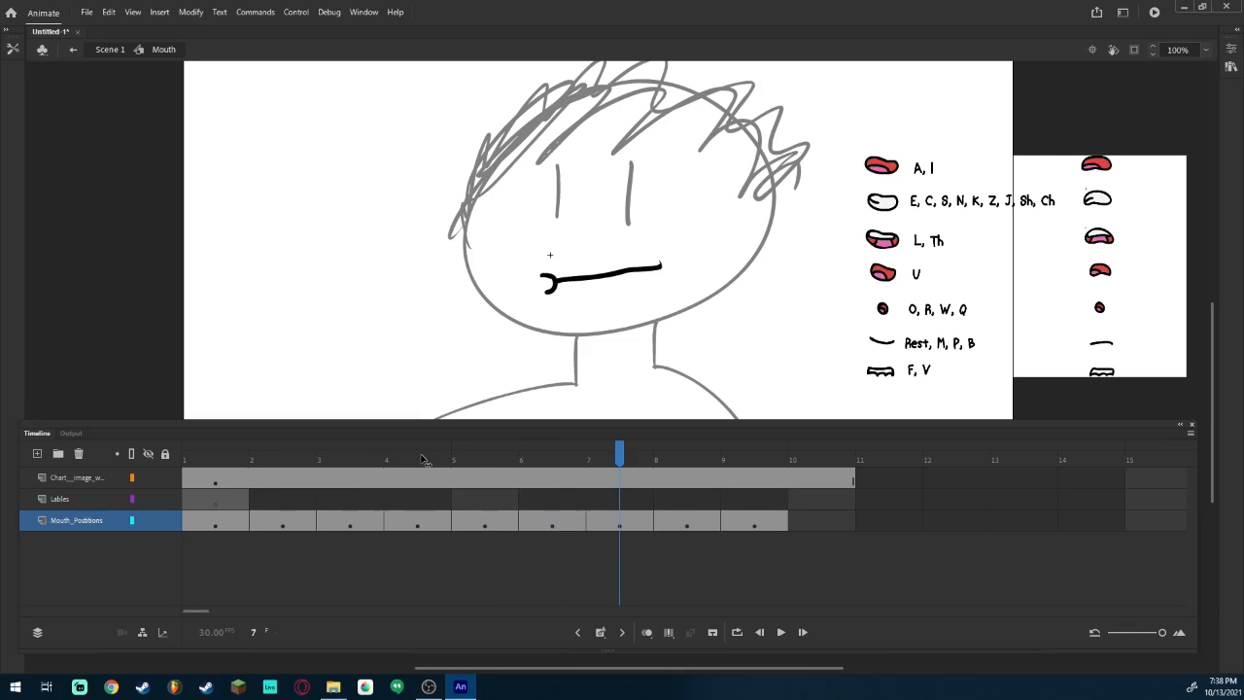
key("period")
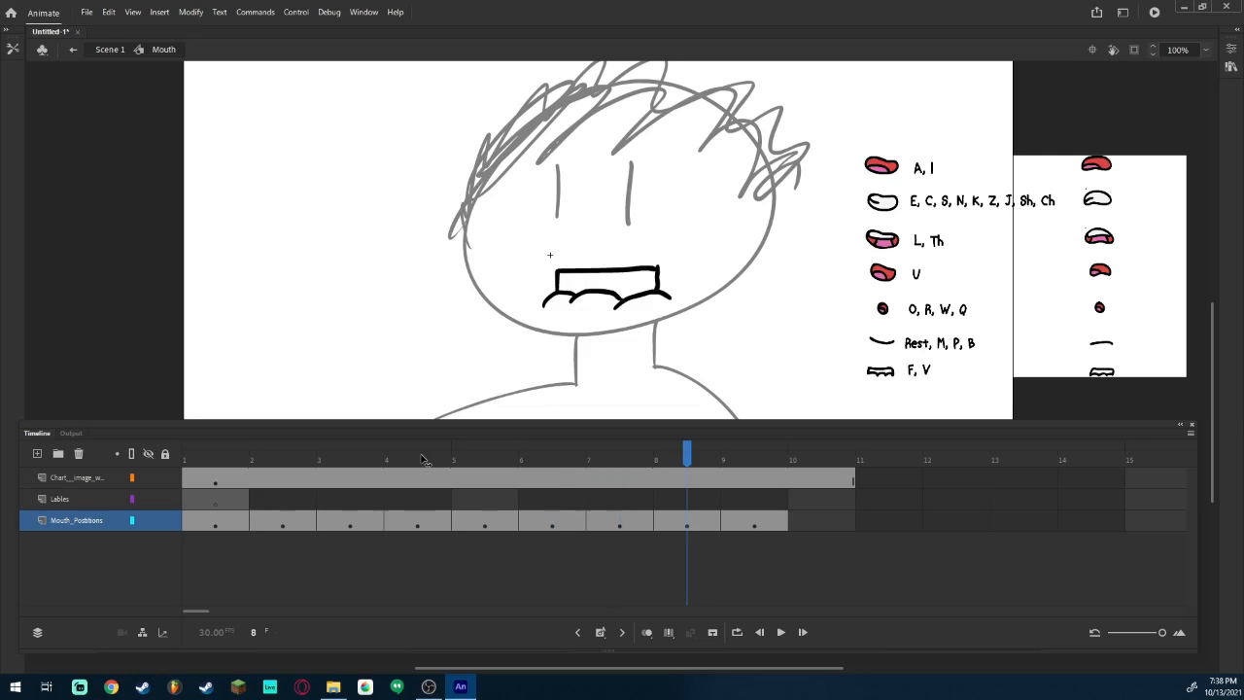
key("period")
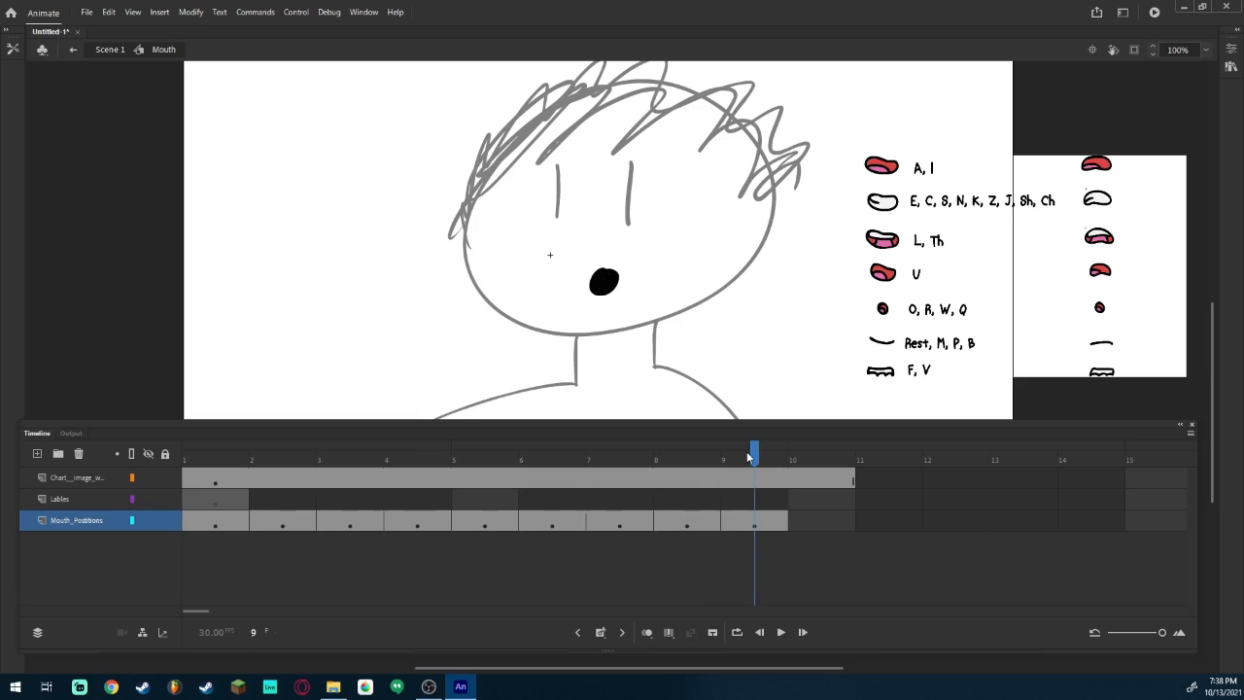
Insert blank keyframes on the Lables layer in frames 2 through 10.
left_click(215, 499)
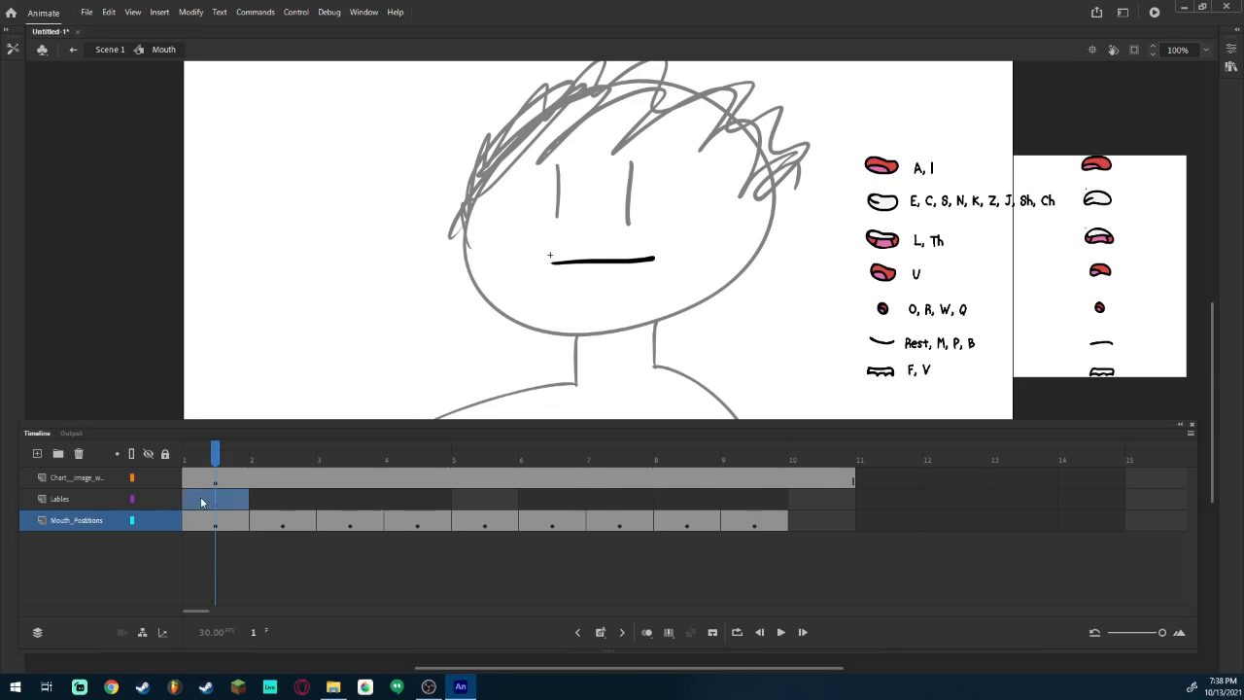
left_click(600, 633)
left_click(599, 632)
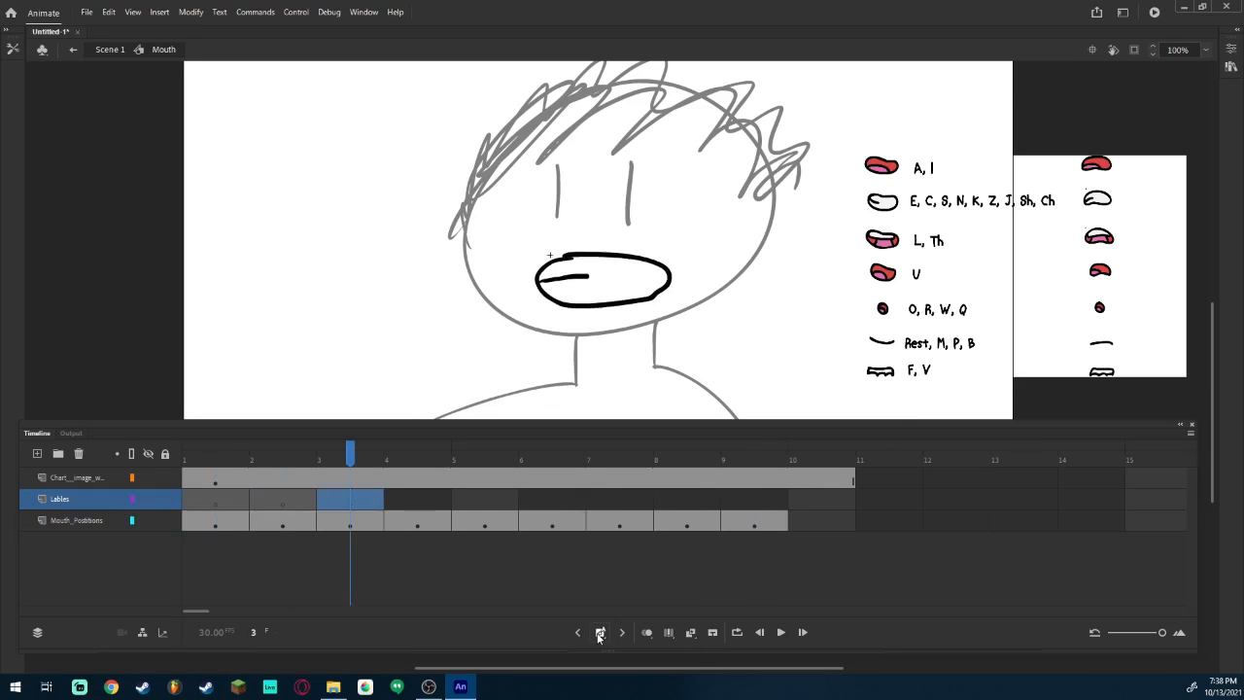
left_click(599, 633)
left_click(599, 633)
left_click(600, 633)
left_click(600, 633)
left_click(600, 633)
left_click(600, 633)
left_click(599, 633)
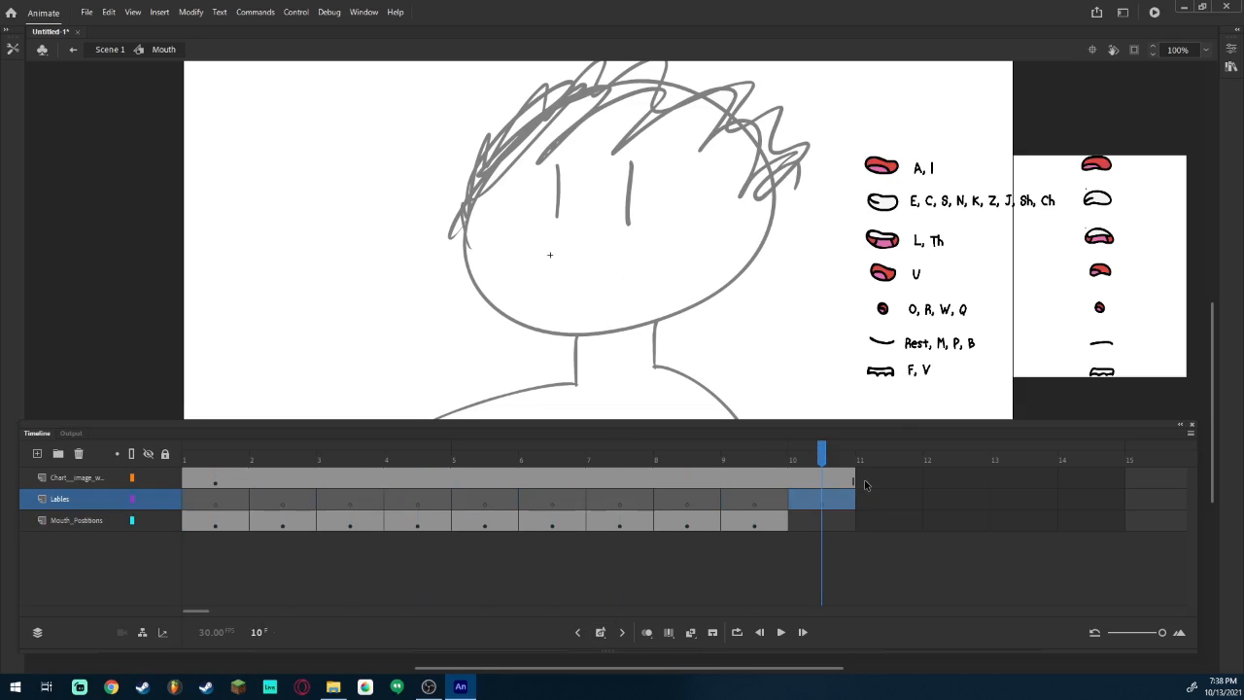
Label frame 1 of the Lables layer "Neutral".
left_click(747, 506)
left_click(229, 506)
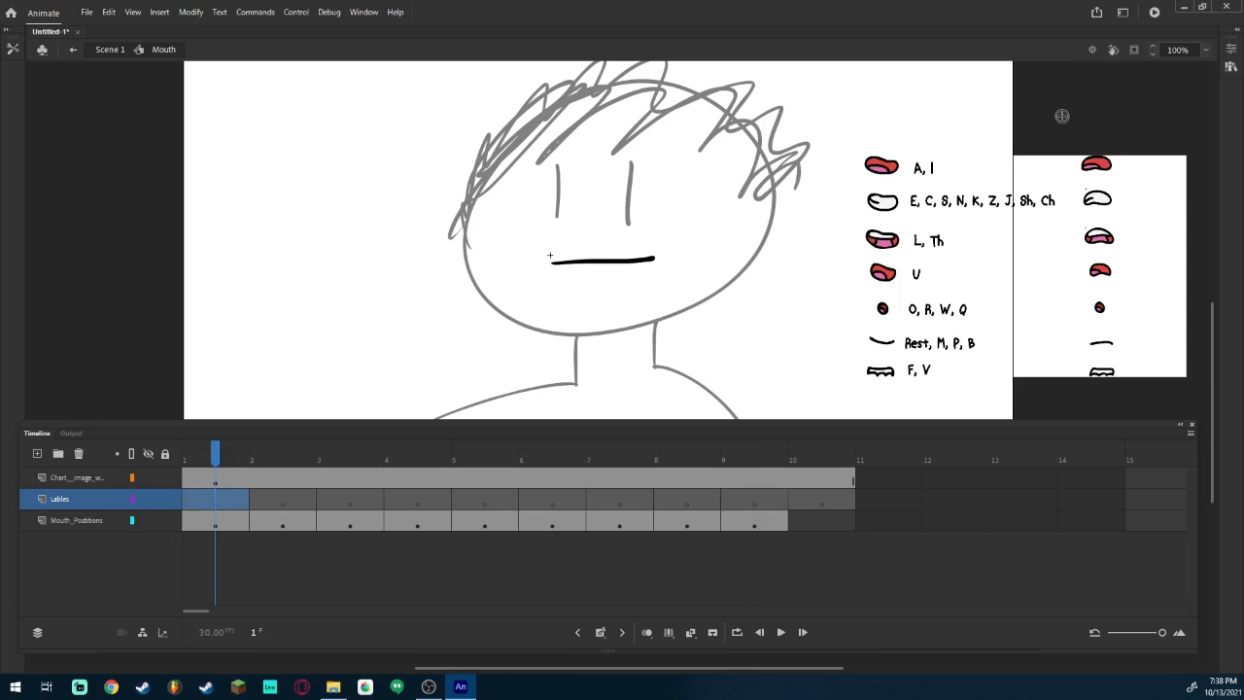
left_click(1230, 64)
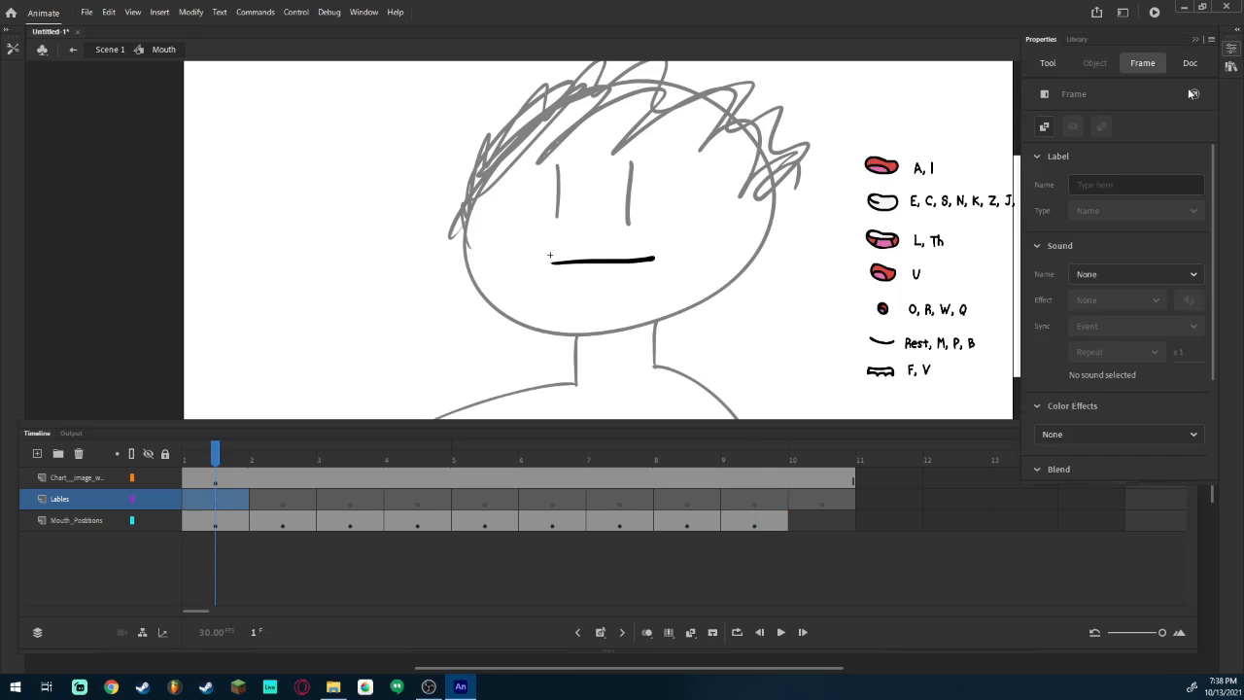
left_click(1149, 185)
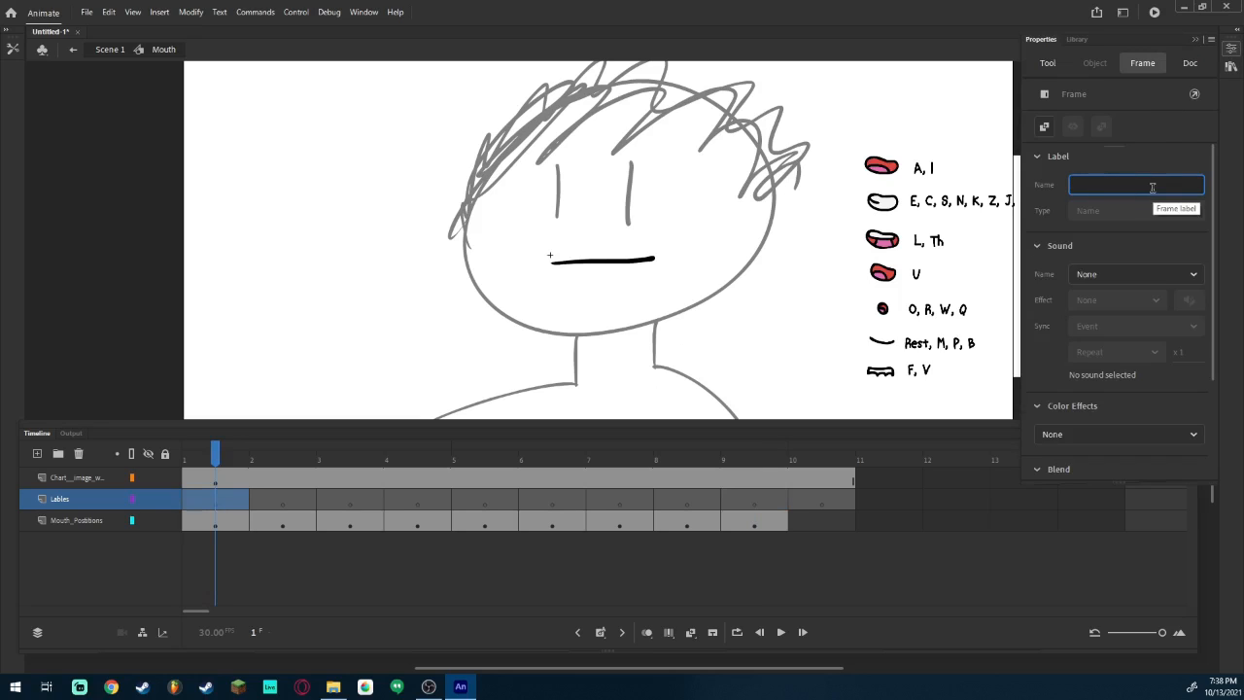
type("Neutral")
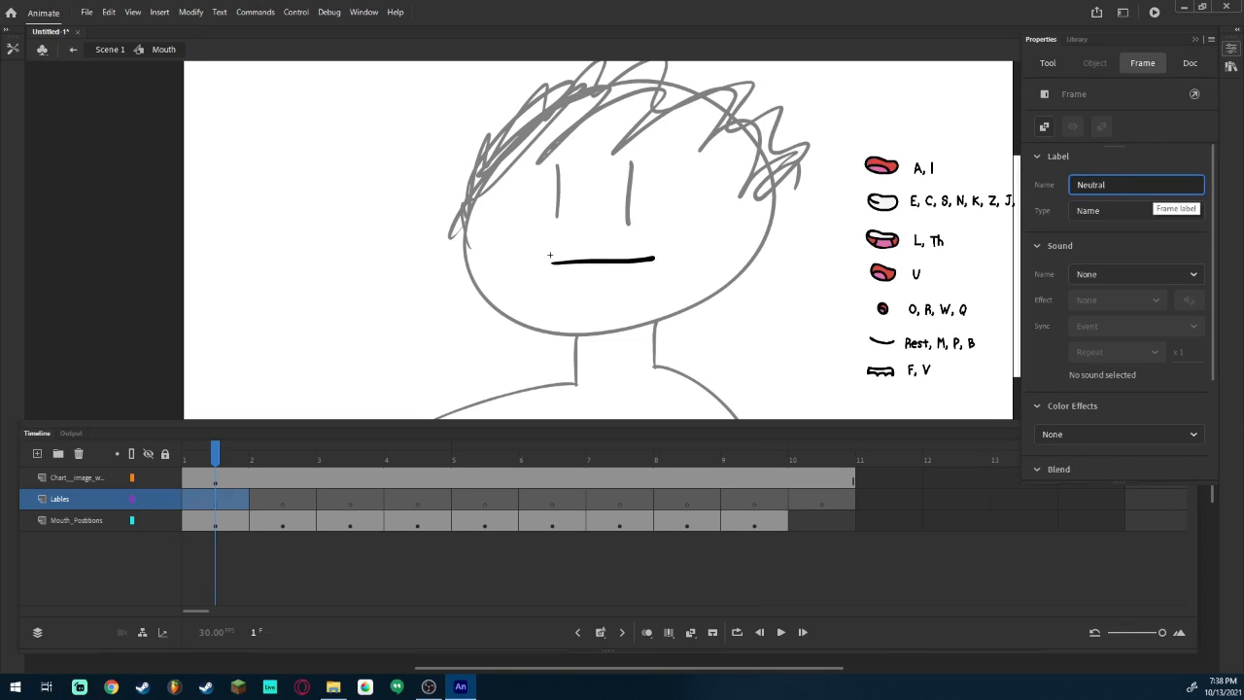
left_click(262, 501)
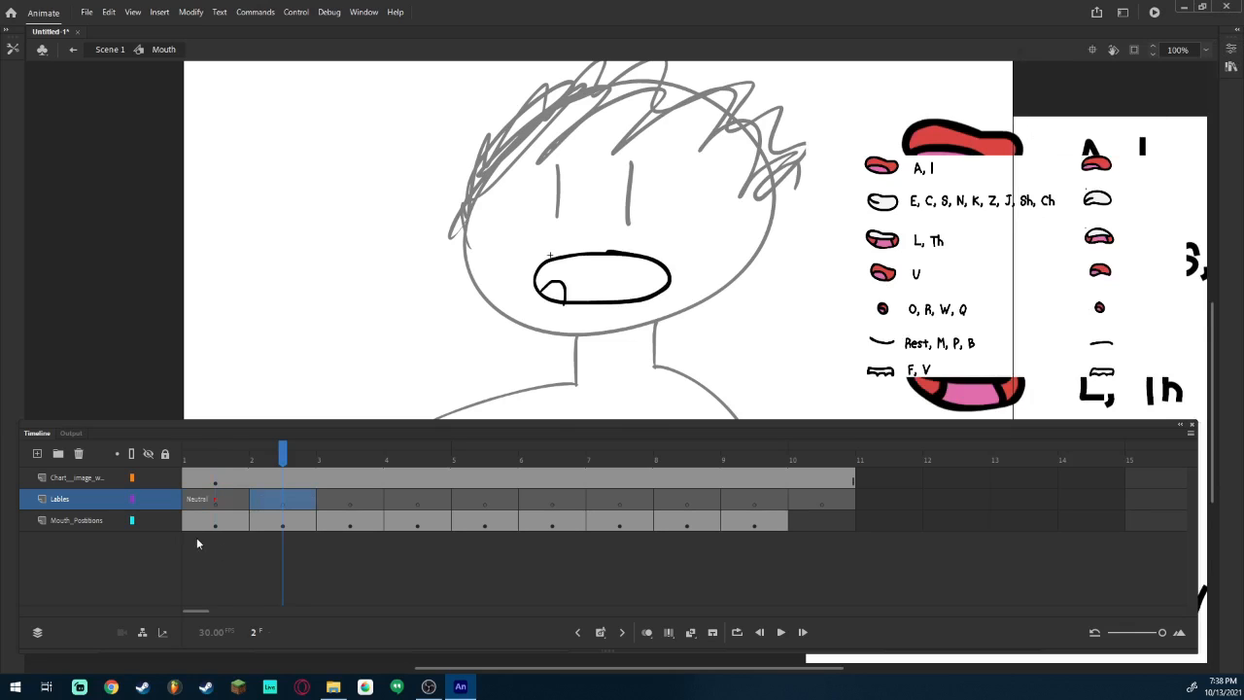
Delete the oversized stray mouth chart image from frame 2 of the Mouth_Positions layer with the Selection tool.
left_click(196, 524)
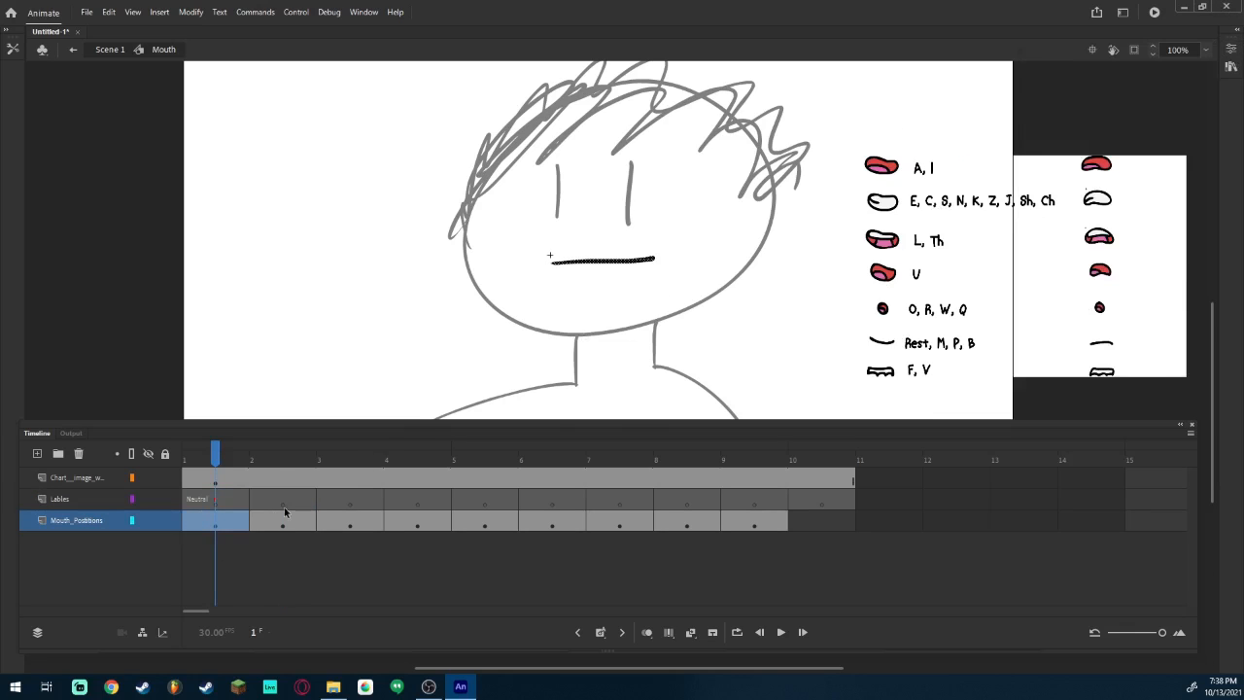
left_click(280, 502)
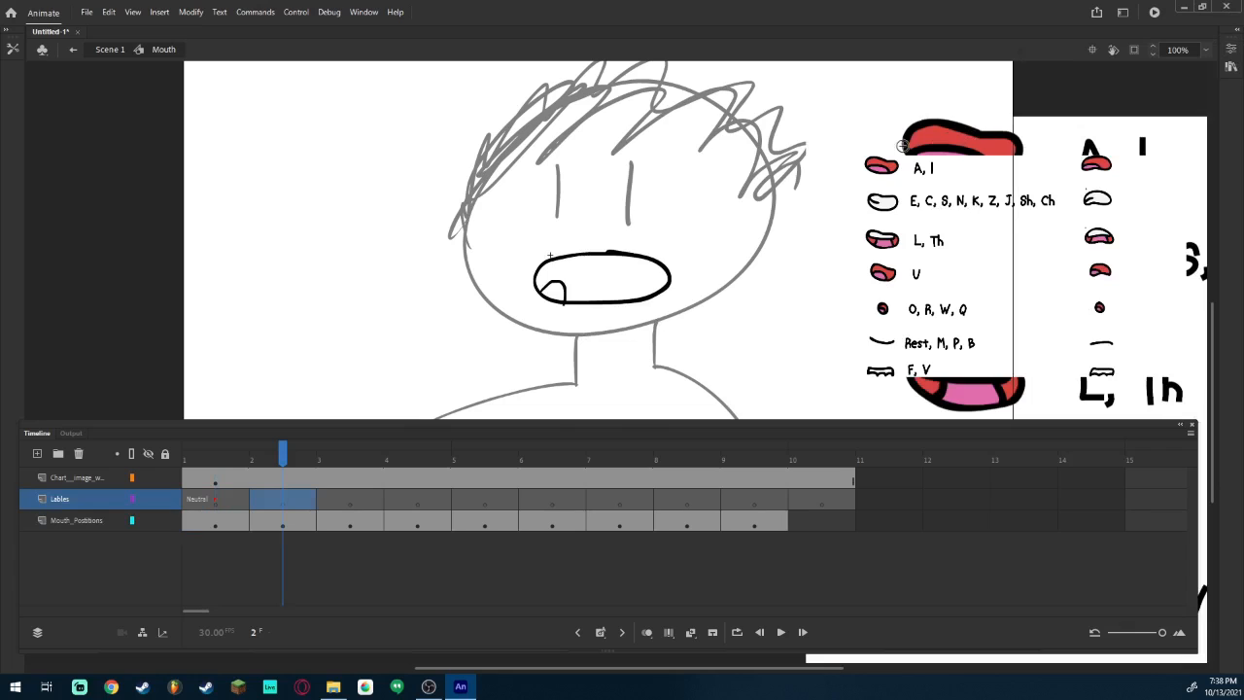
left_click(12, 49)
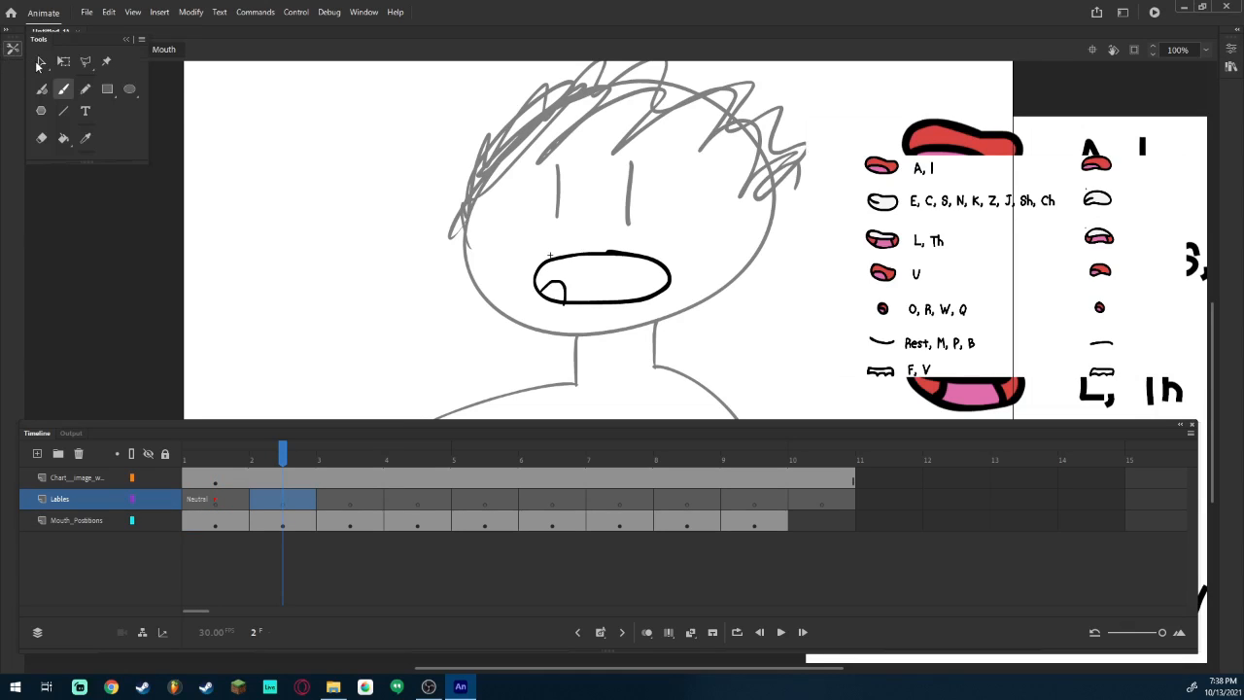
left_click(40, 63)
left_click(1006, 151)
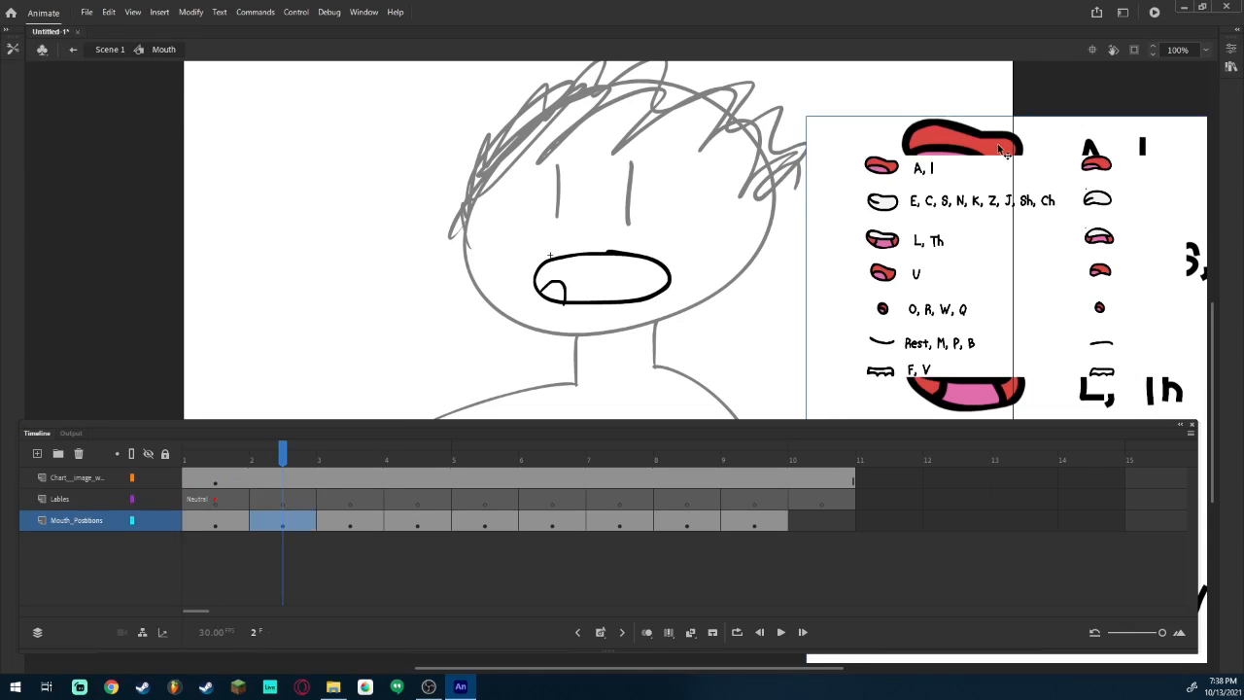
key("Delete")
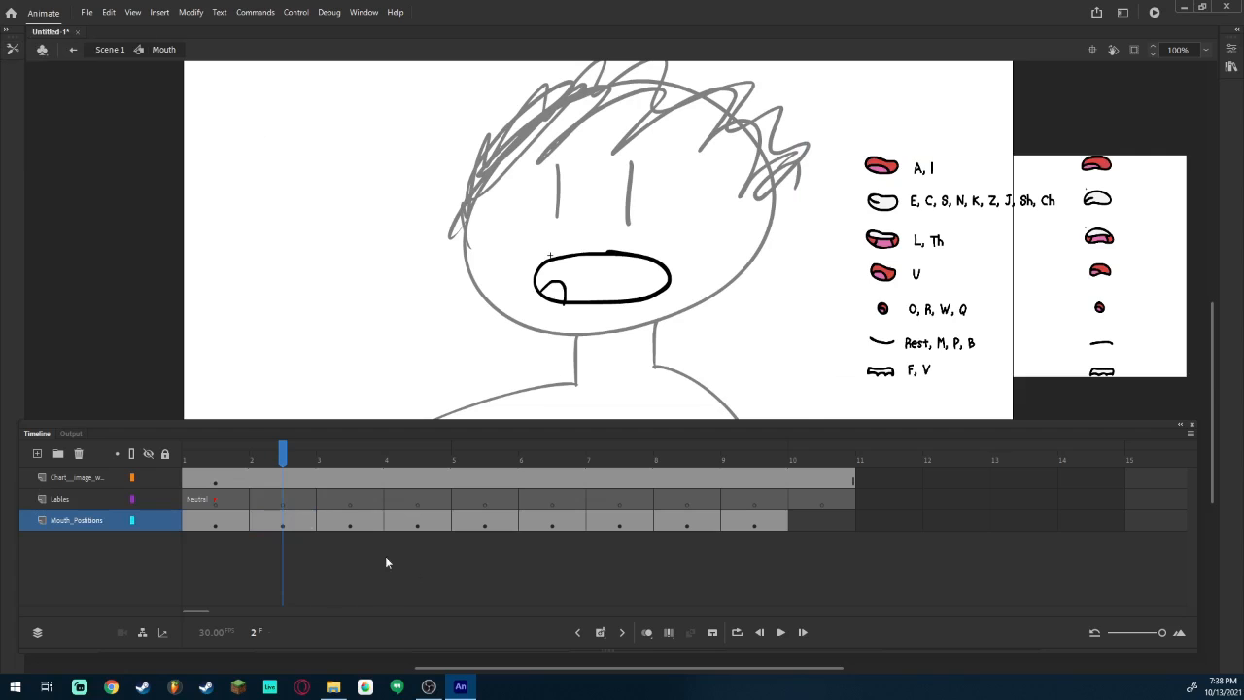
Label frame 2 of the Lables layer "A, I".
left_click(74, 477)
left_click(74, 502)
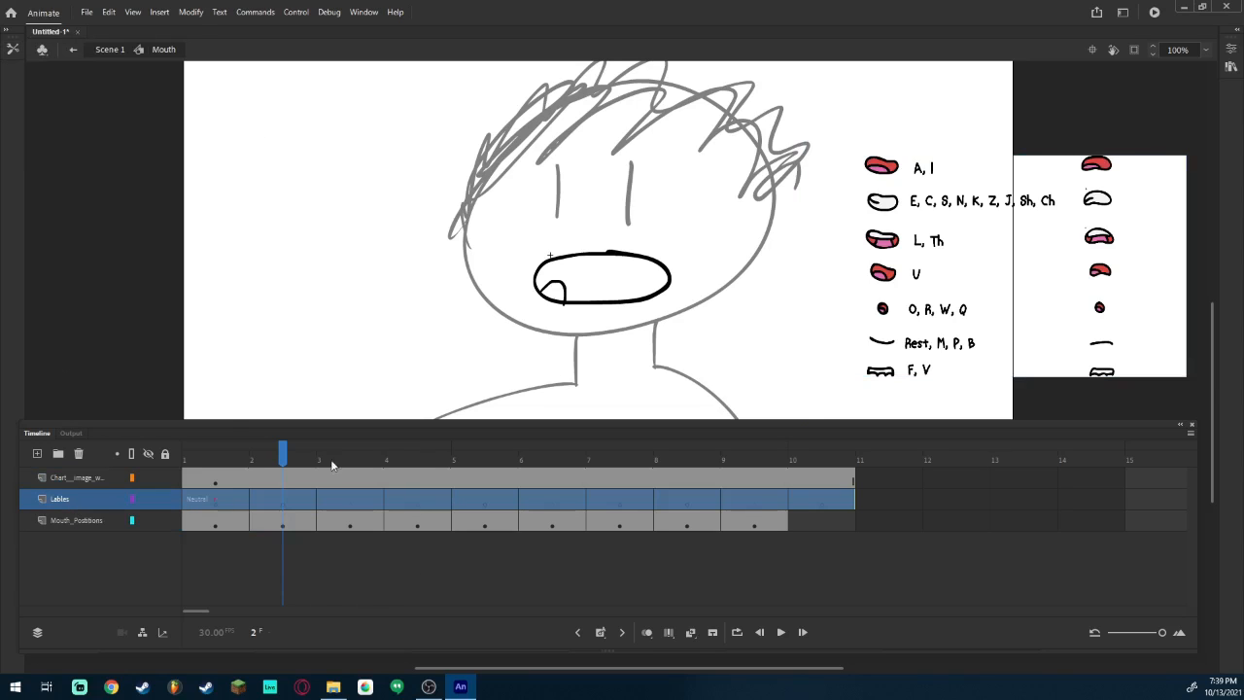
left_click(280, 500)
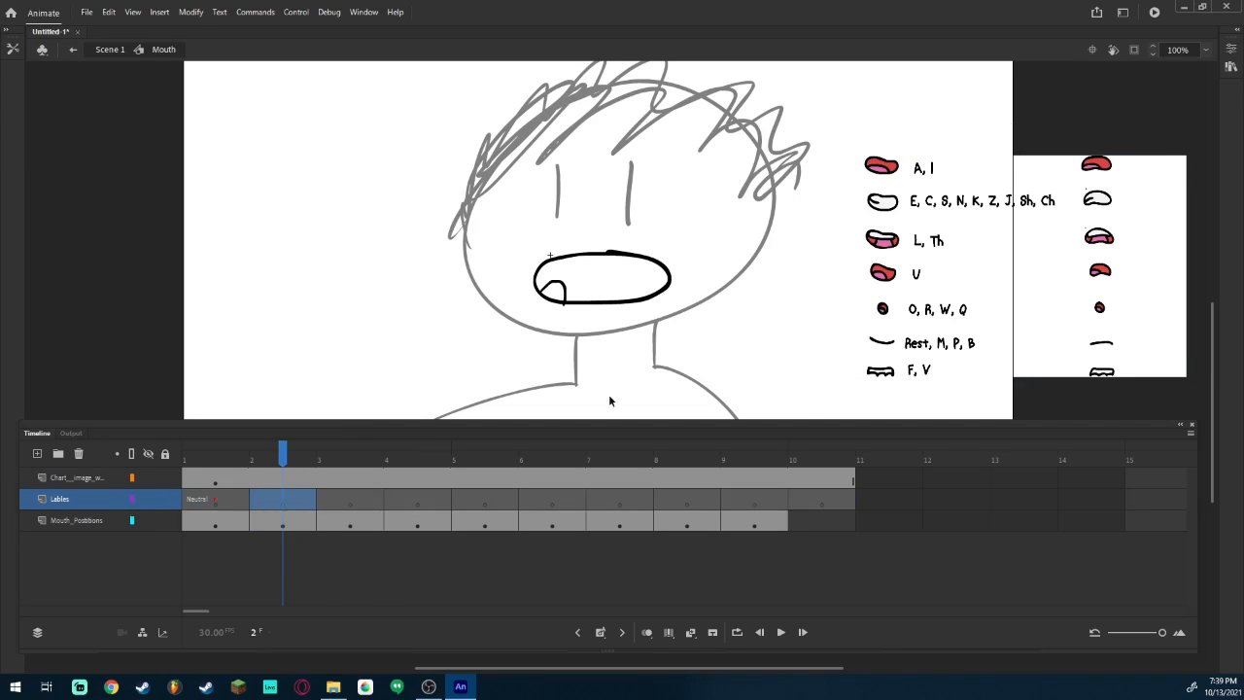
left_click(1231, 65)
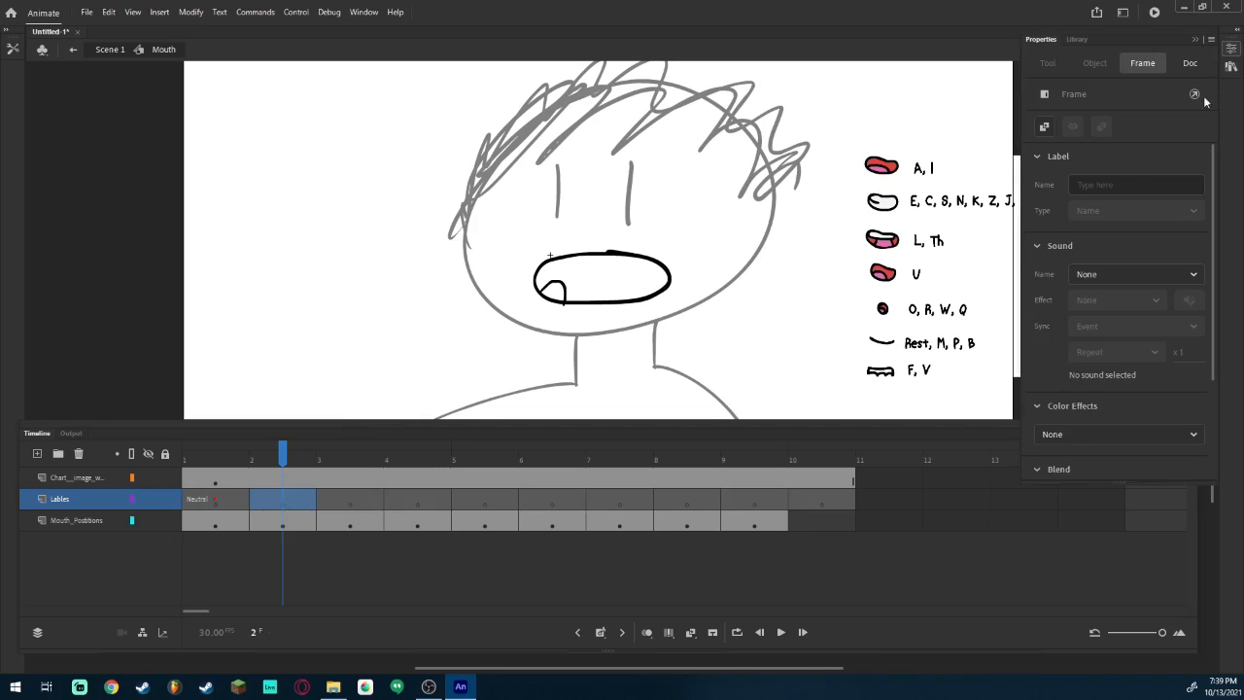
left_click(1120, 183)
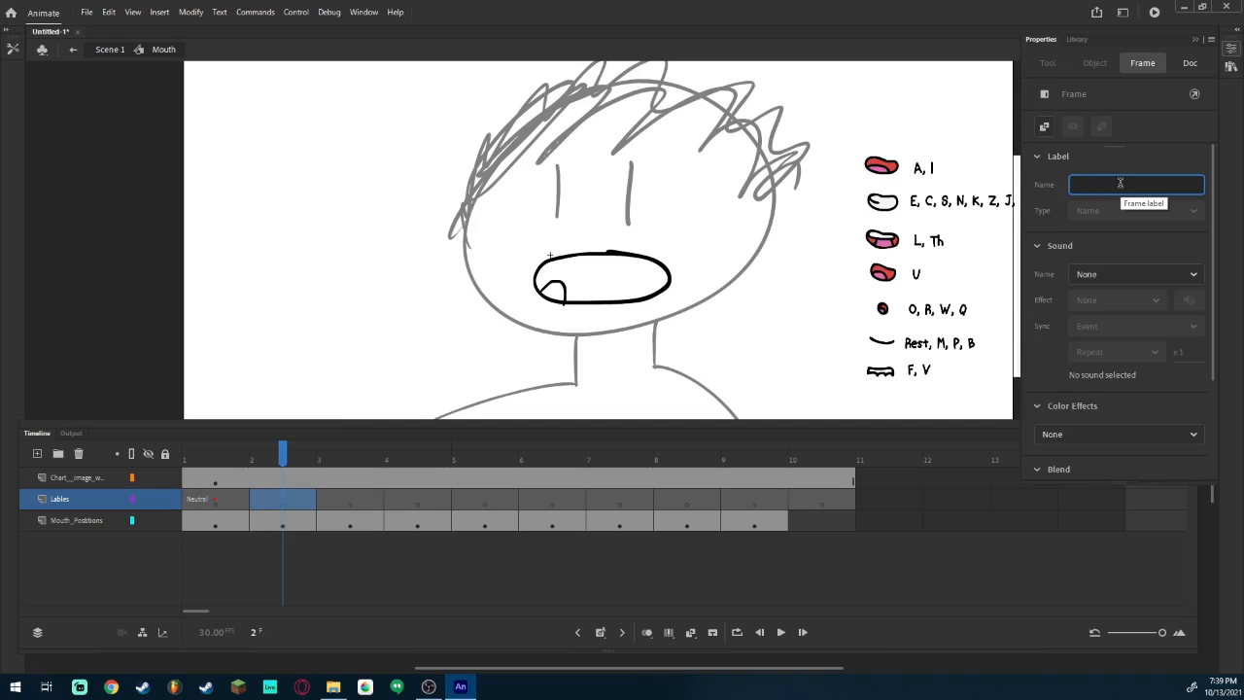
type("A,")
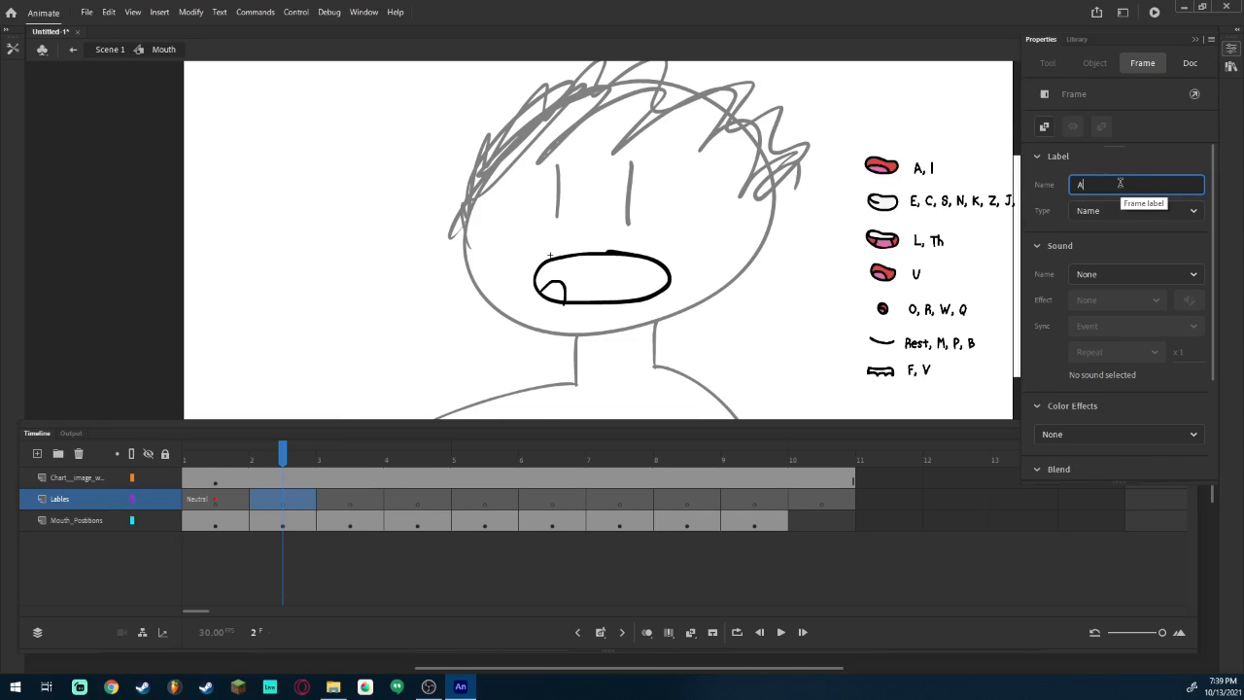
type(" I")
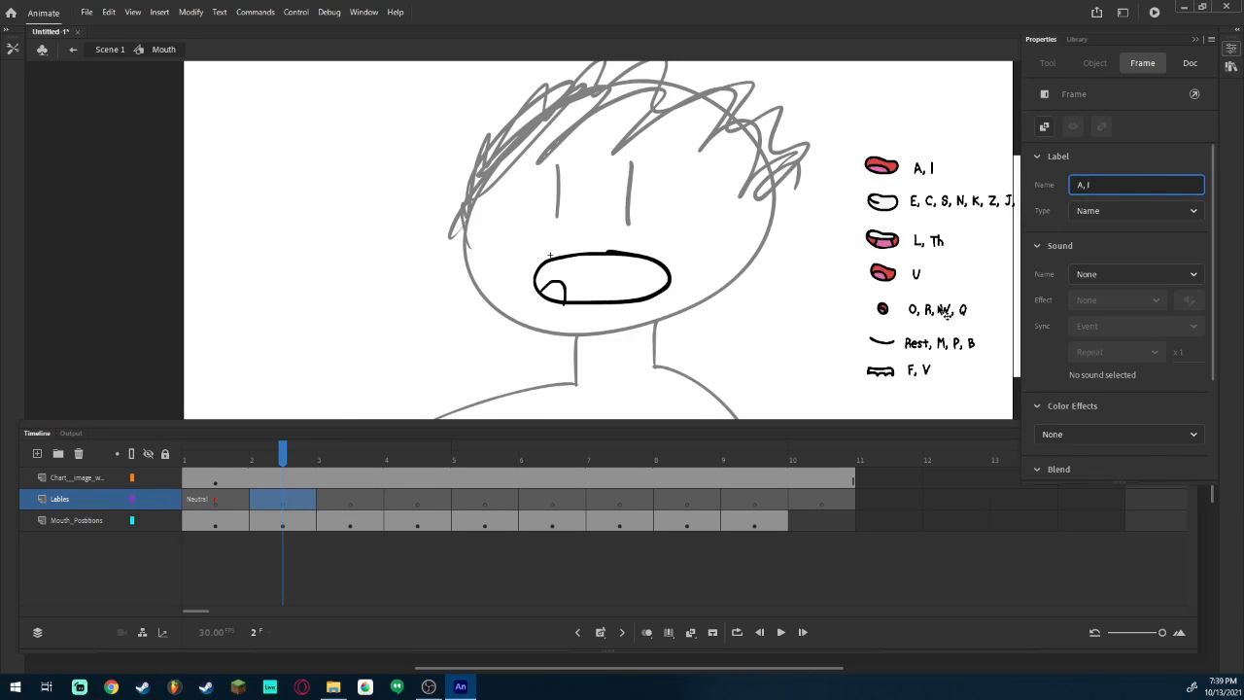
Label frame 3 of the Lables layer "E C S N K Z J SH CH".
left_click(348, 499)
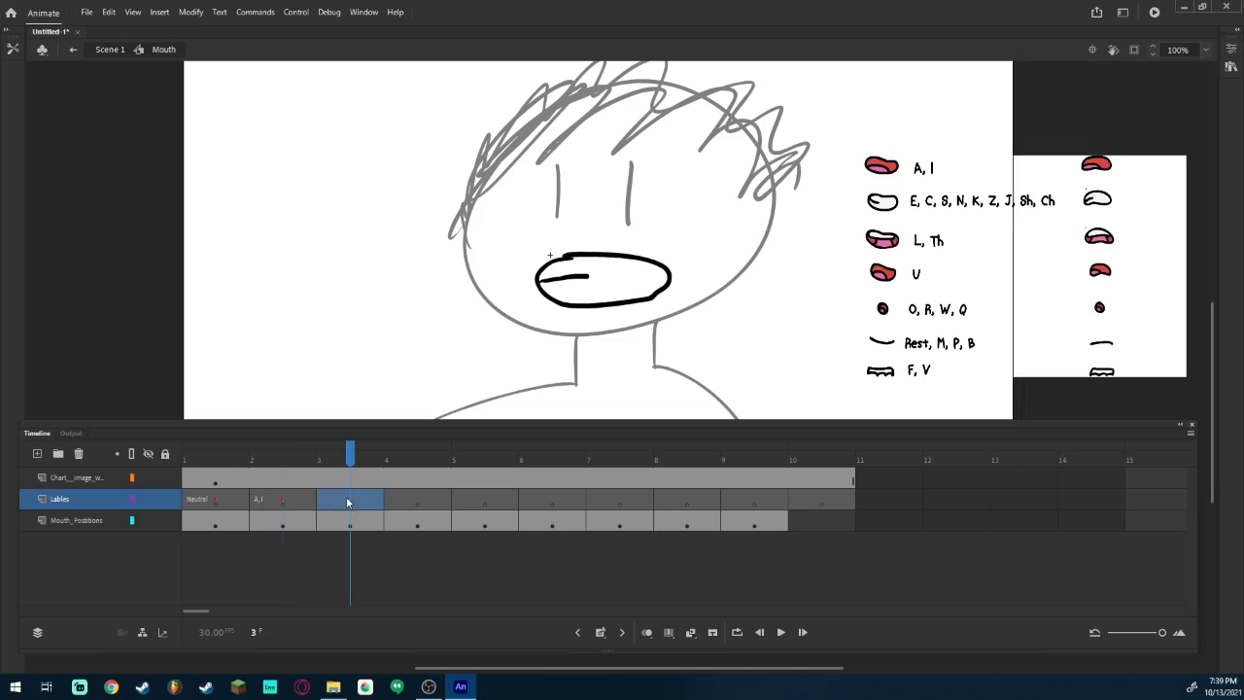
left_click(1232, 50)
left_click(1156, 182)
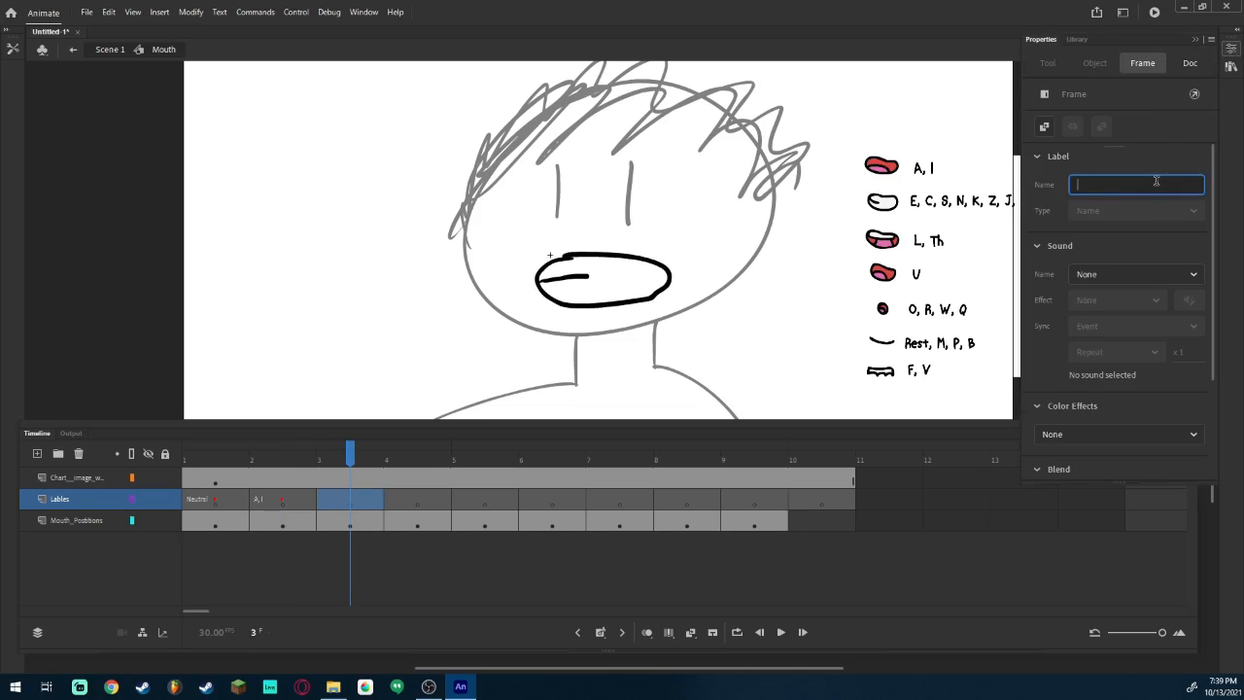
type("E, C, S, ")
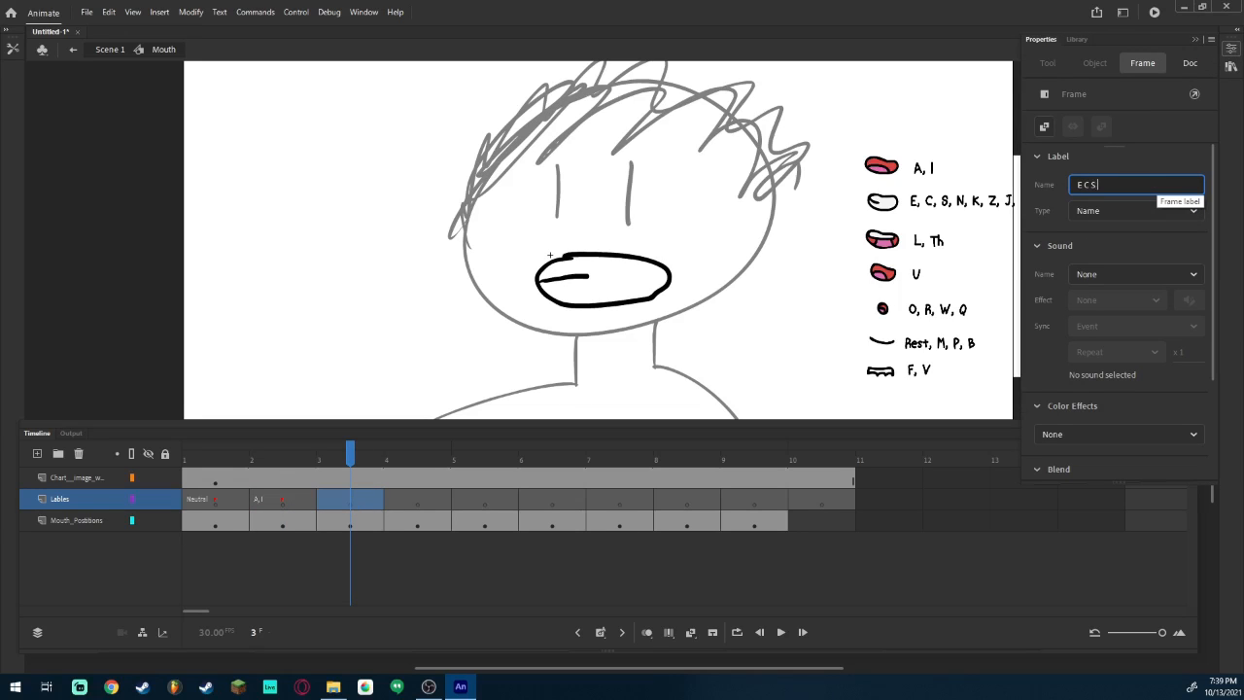
type("N, K")
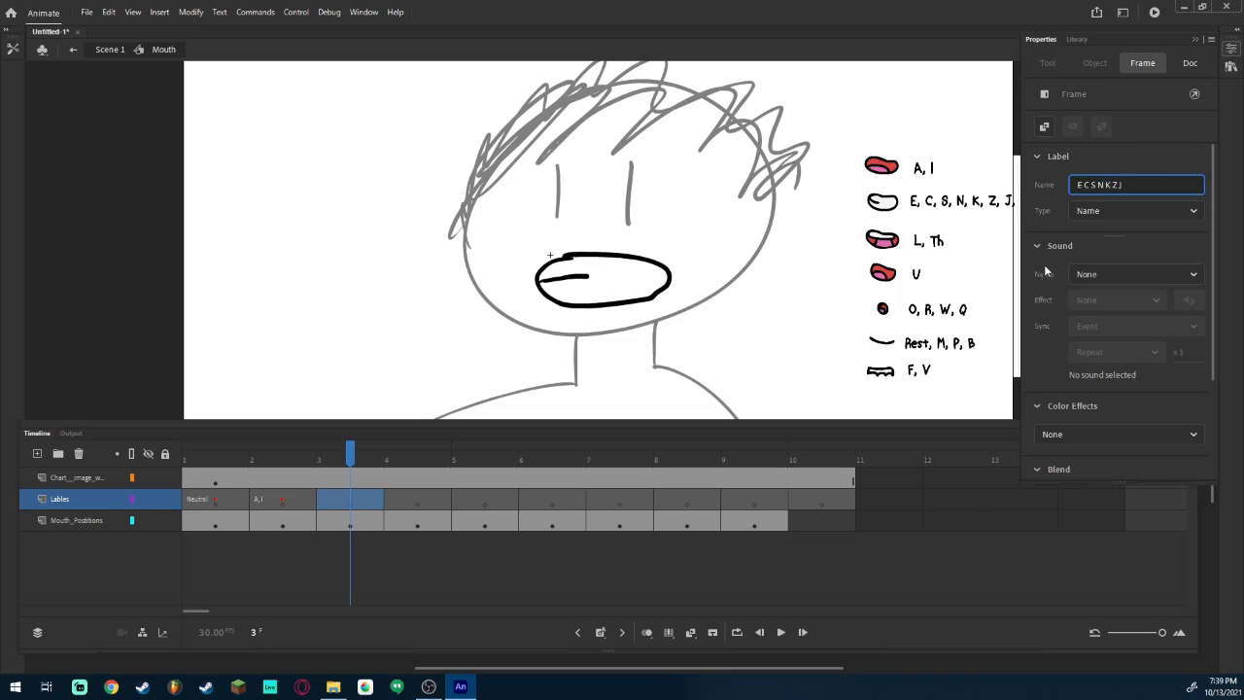
left_click(1113, 601)
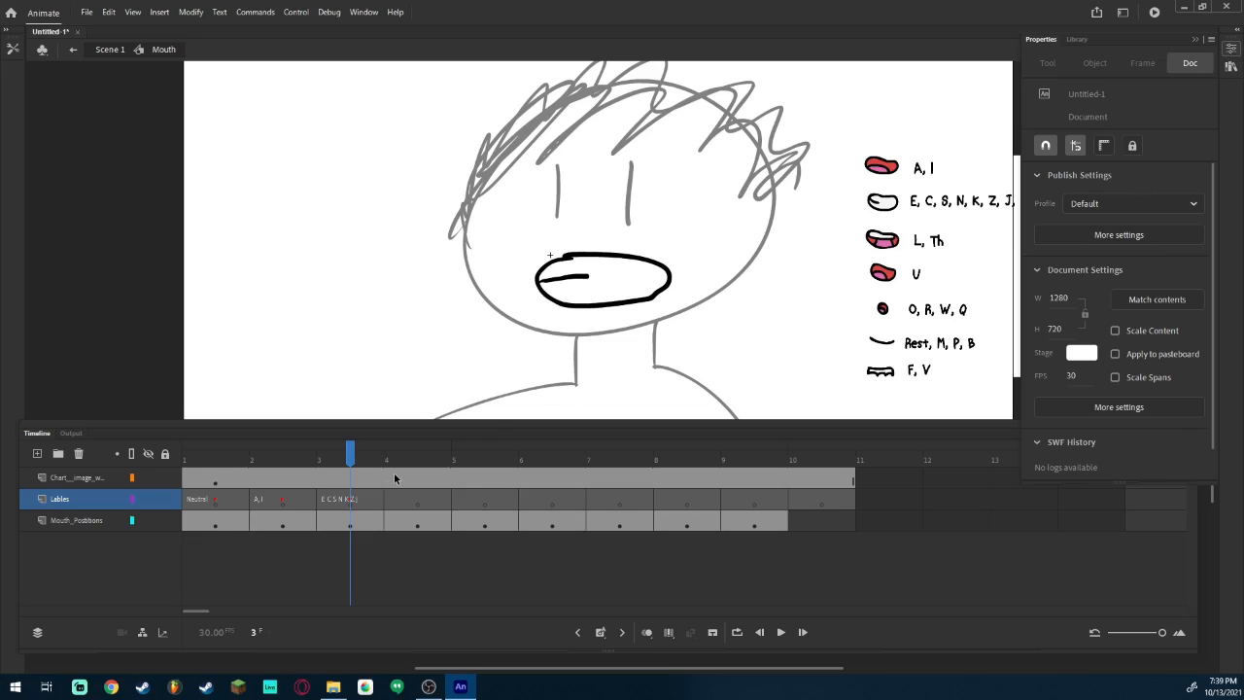
left_click(356, 504)
left_click(1231, 49)
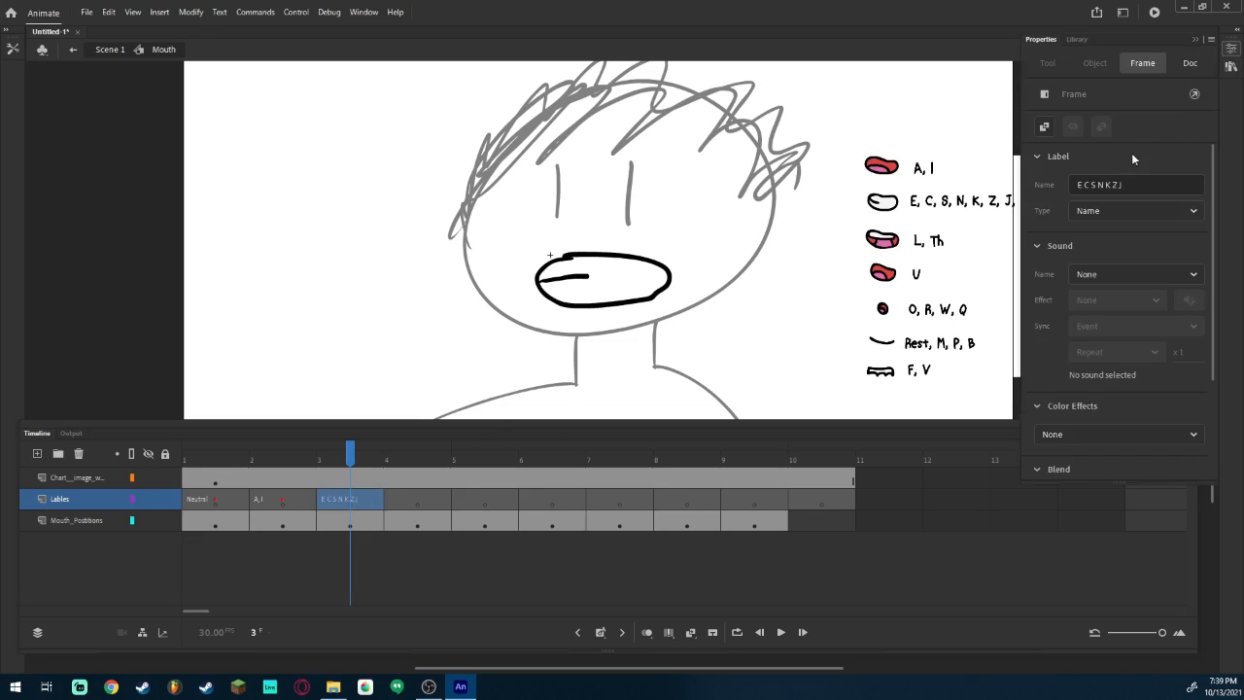
left_click(1126, 189)
type("S")
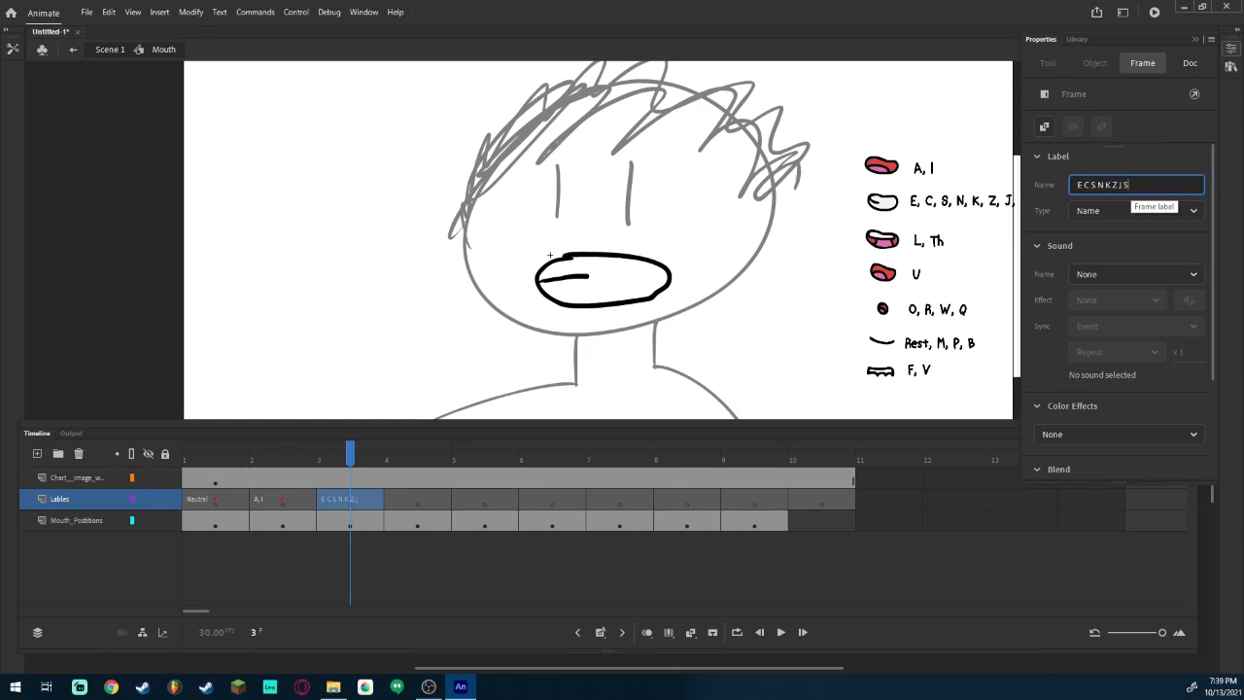
type("H CH")
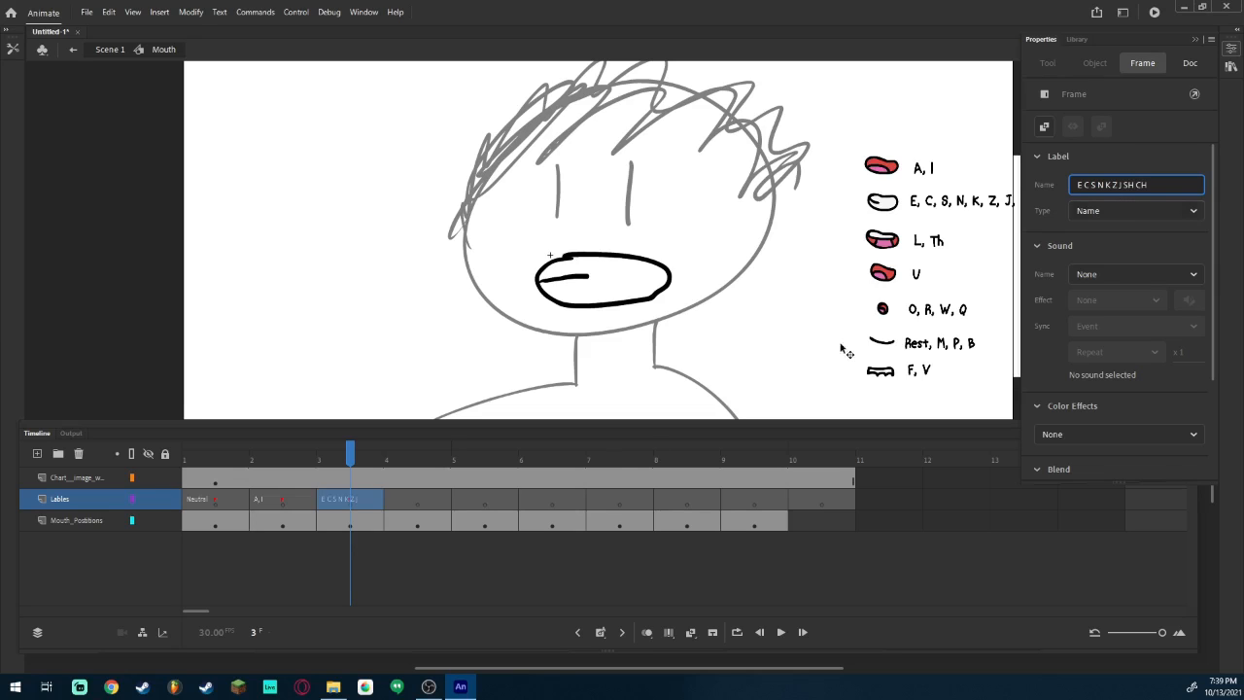
Label frame 4 of the Lables layer "L TH".
left_click(405, 504)
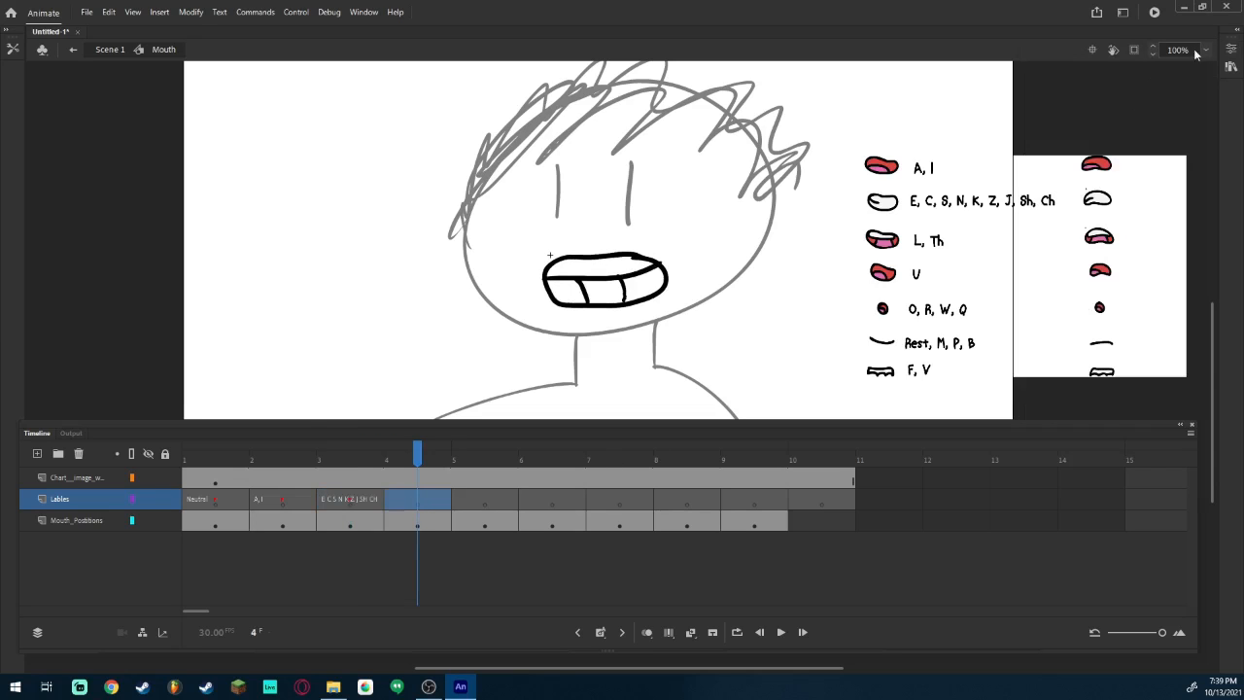
left_click(1233, 50)
left_click(1146, 184)
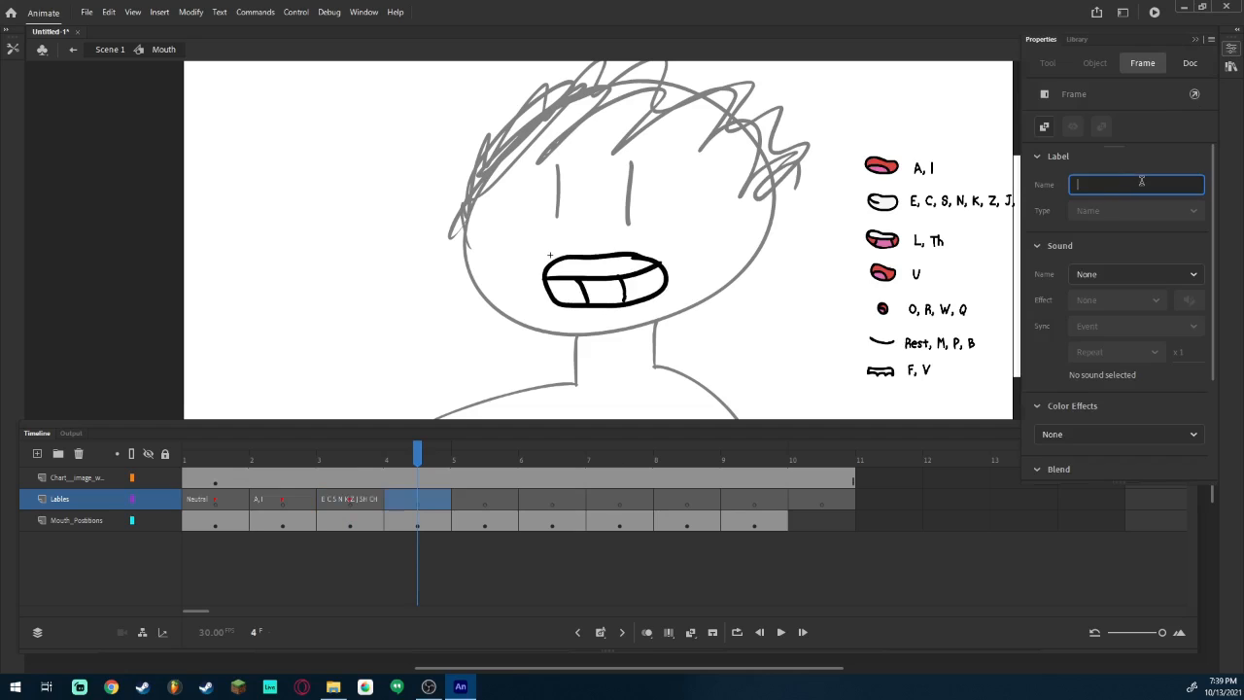
type("L, THO")
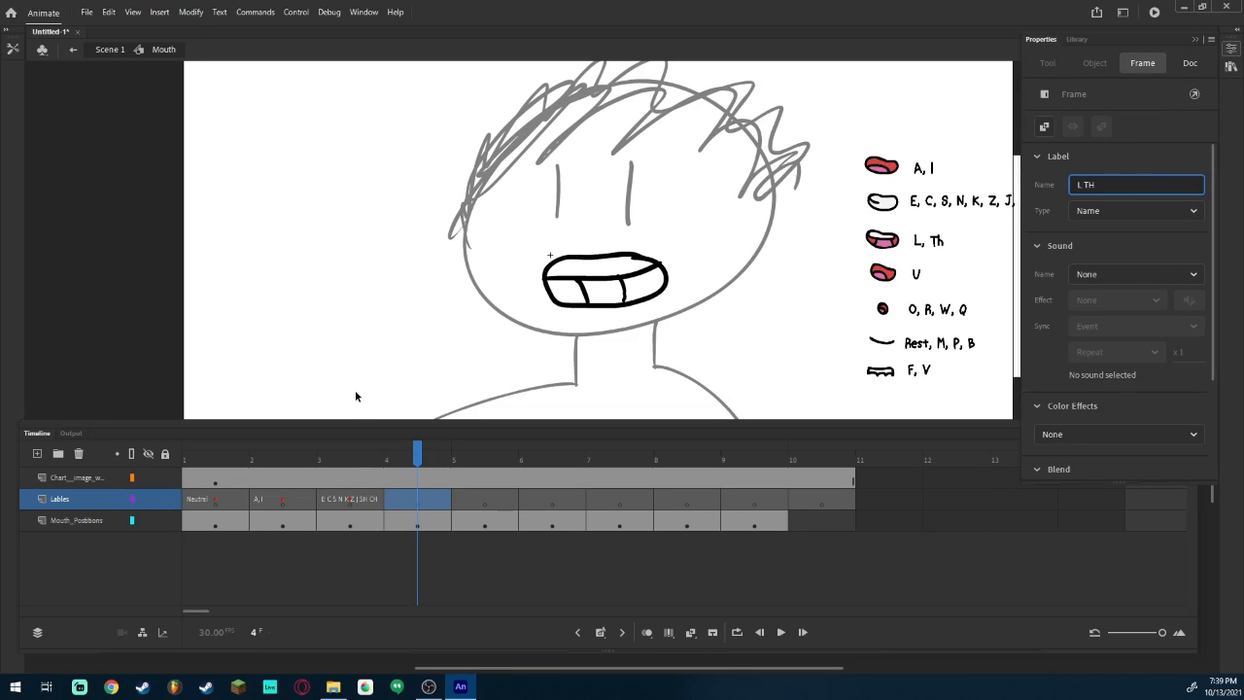
Label frame 5 of the Lables layer "U".
left_click(499, 504)
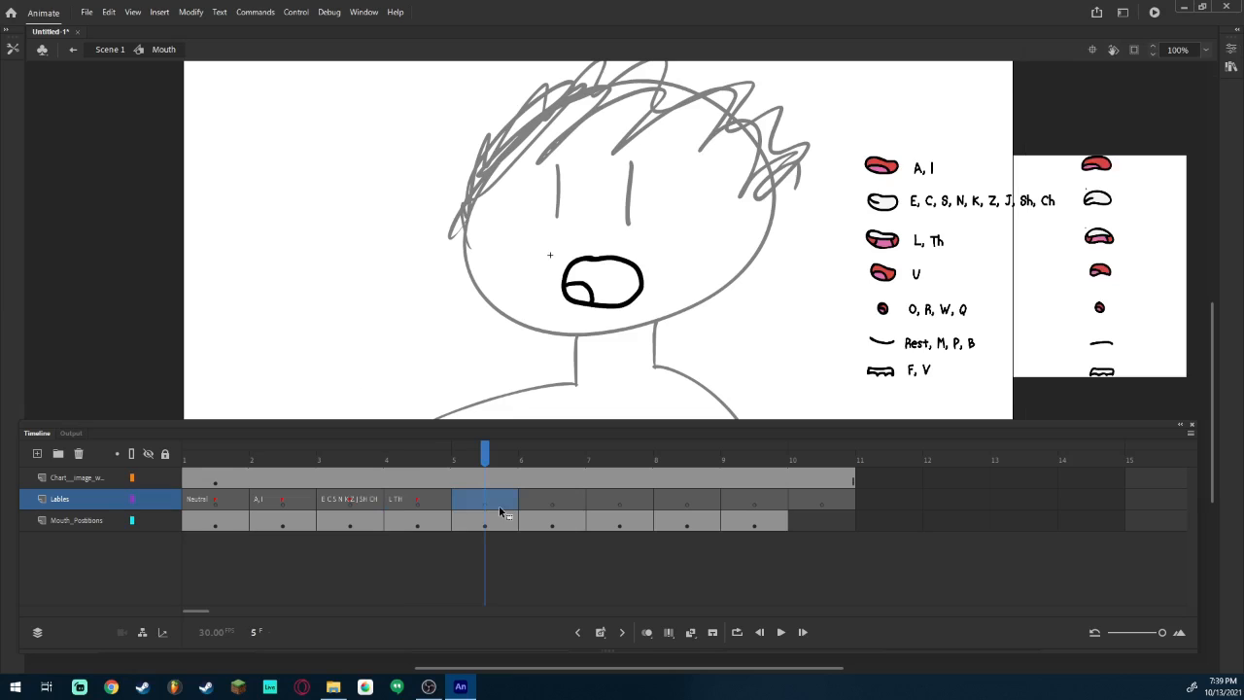
left_click(1231, 50)
left_click(1110, 185)
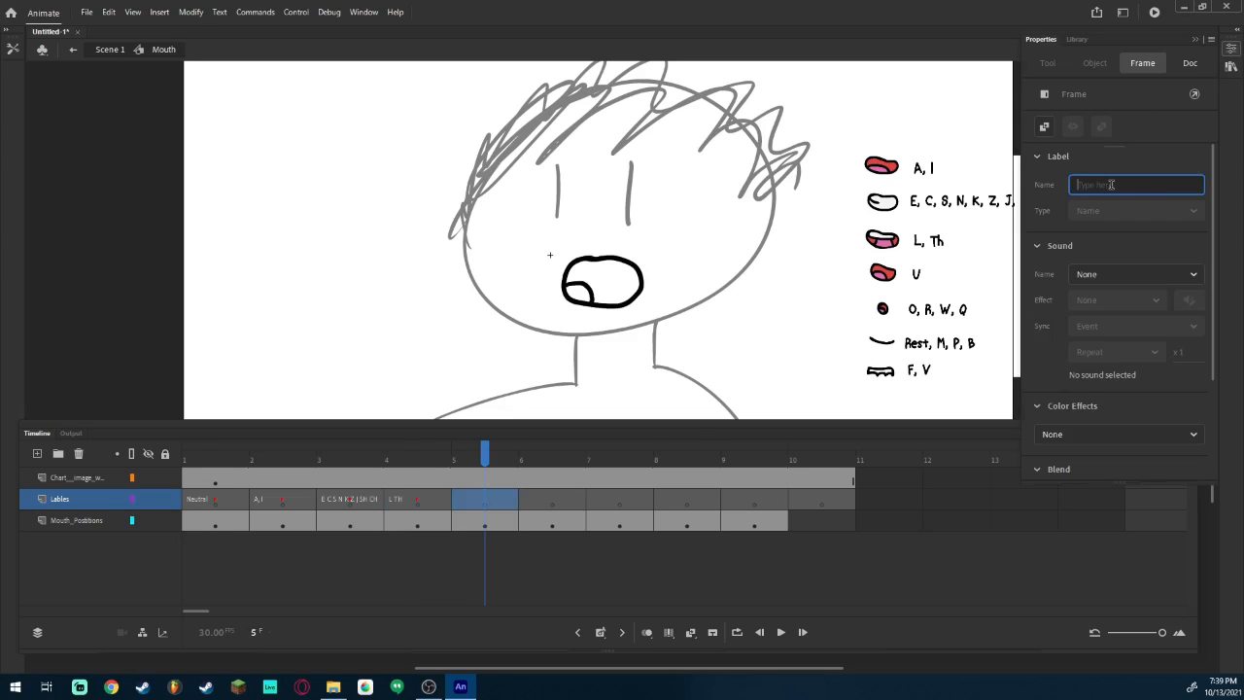
type("U")
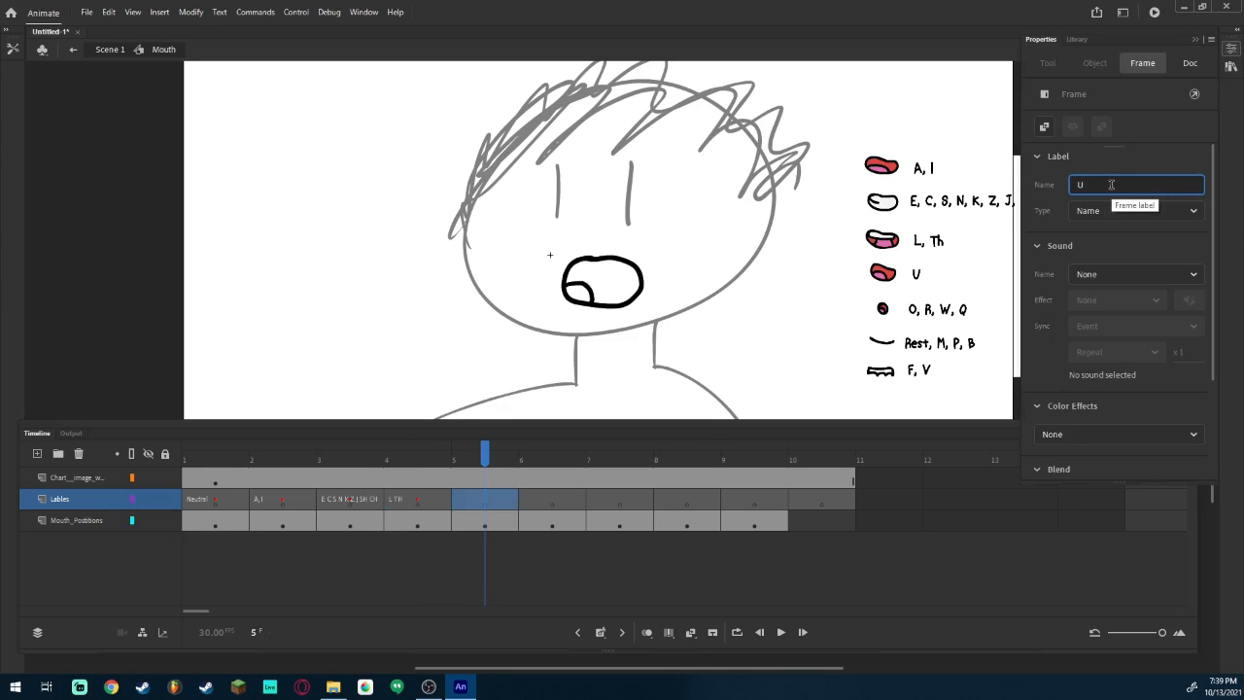
Label frame 6 of the Lables layer "O R W Q".
left_click(538, 505)
left_click(1230, 51)
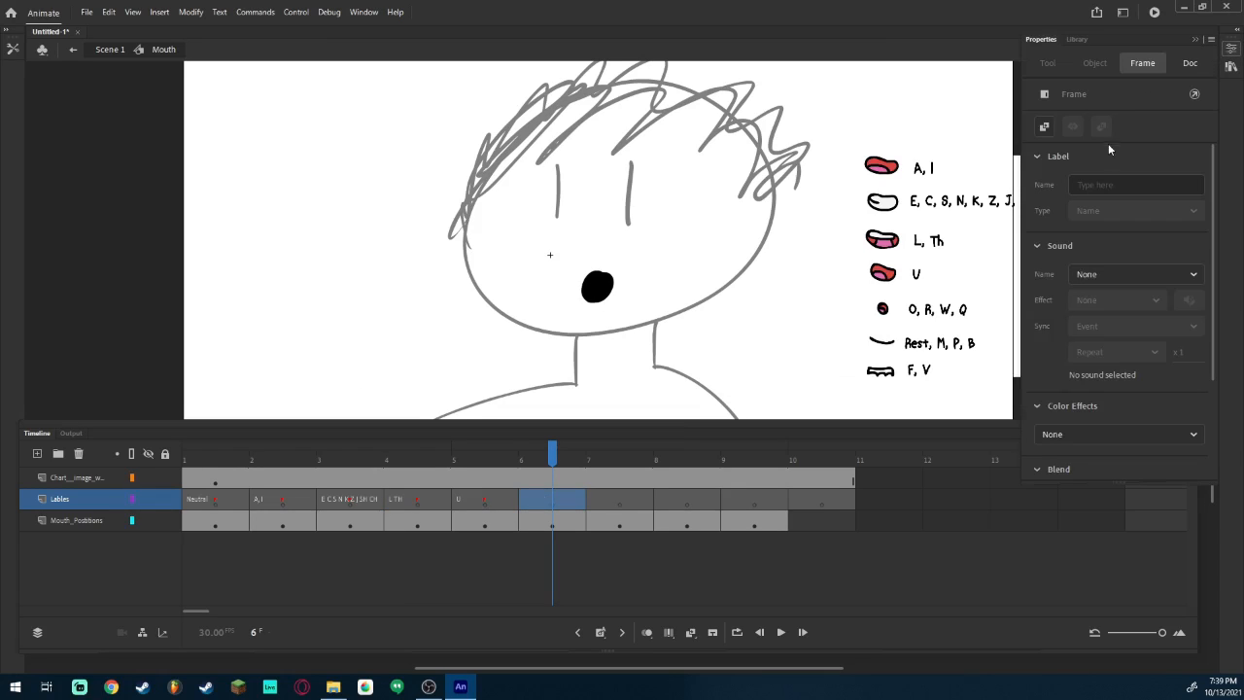
left_click(1115, 183)
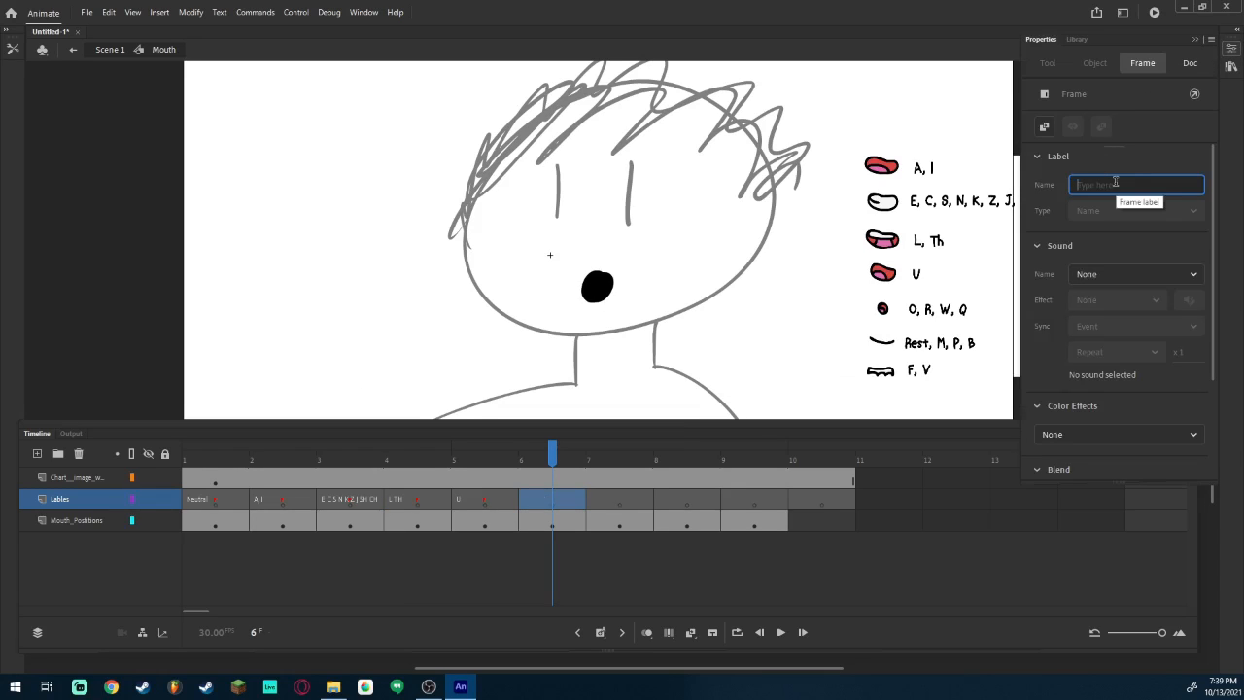
type("O R W Q")
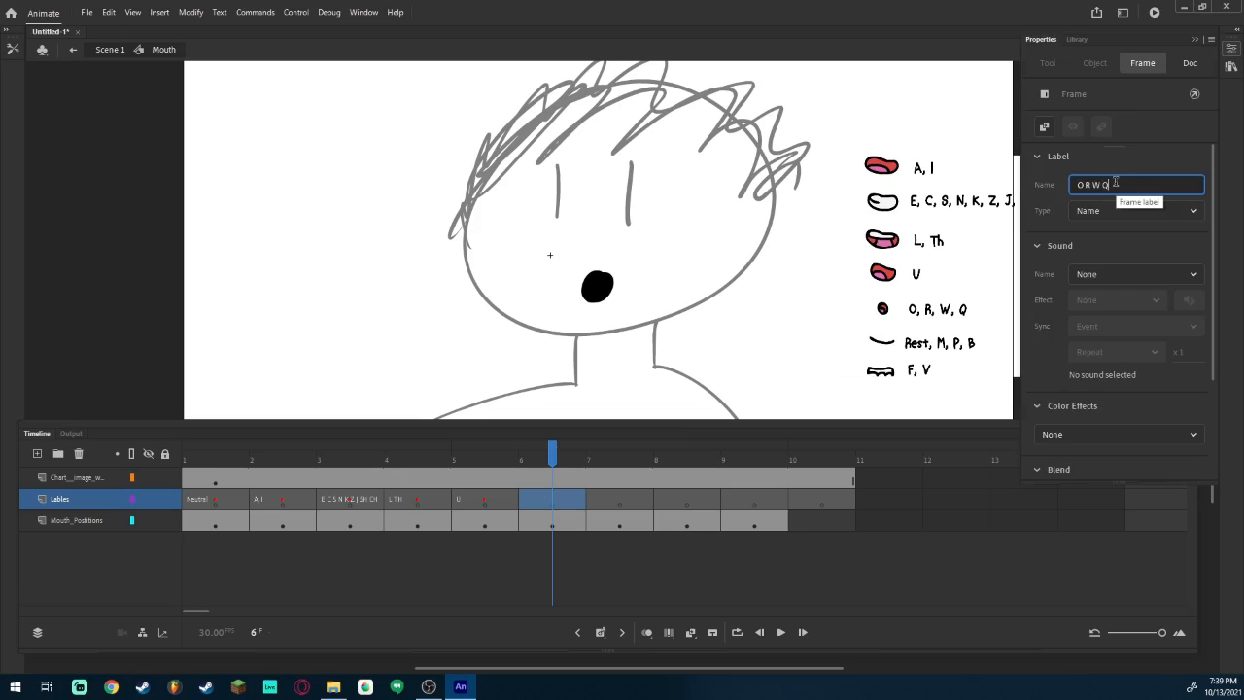
Label frame 7 of the Lables layer "M P B".
left_click(639, 504)
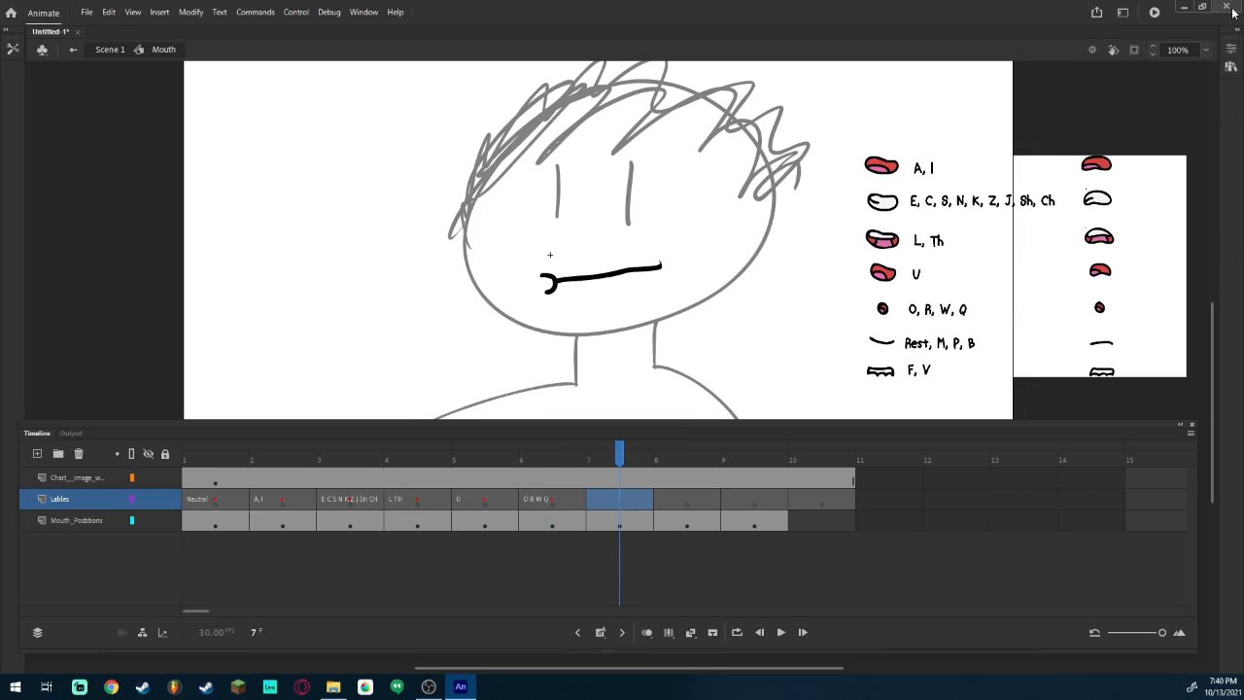
left_click(1090, 185)
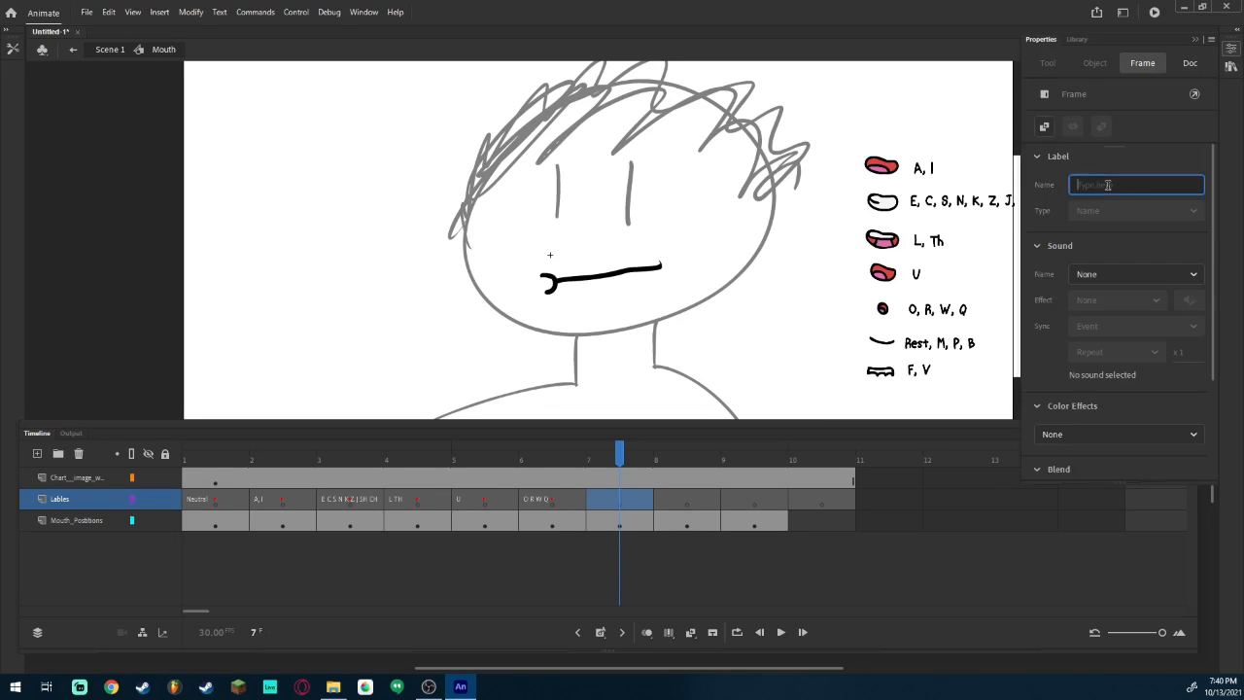
type("M")
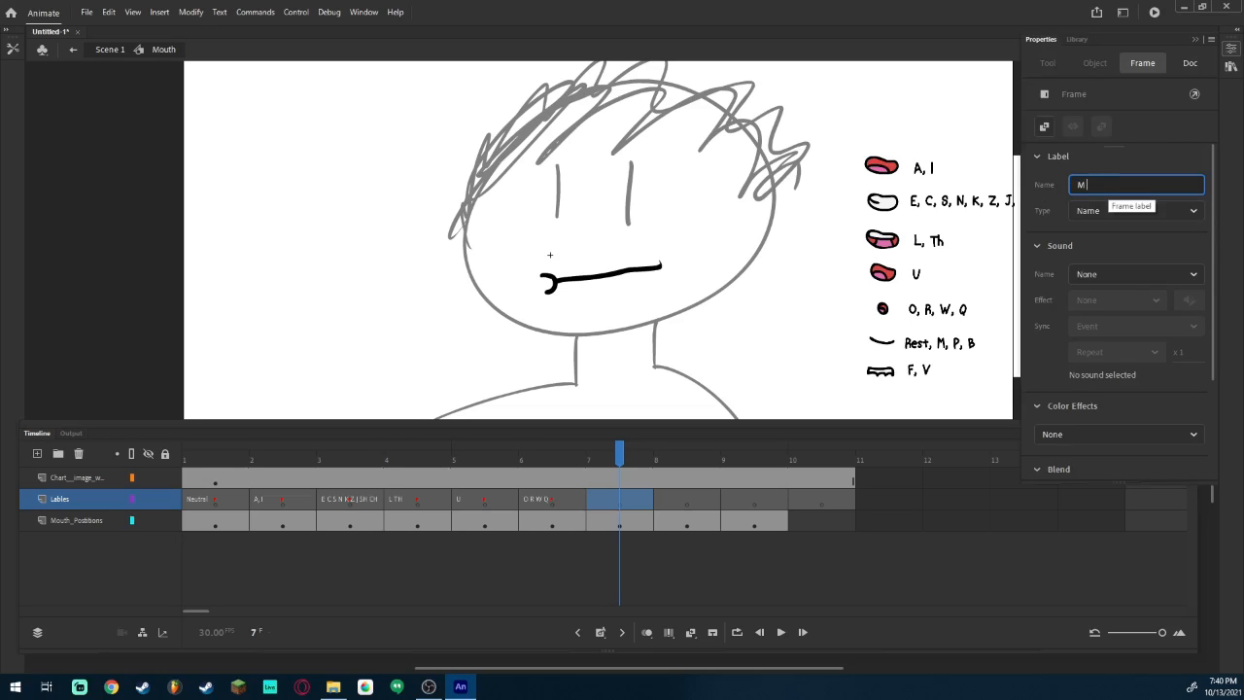
type(" P B")
Label frame 8 of the Lables layer "F V".
left_click(680, 503)
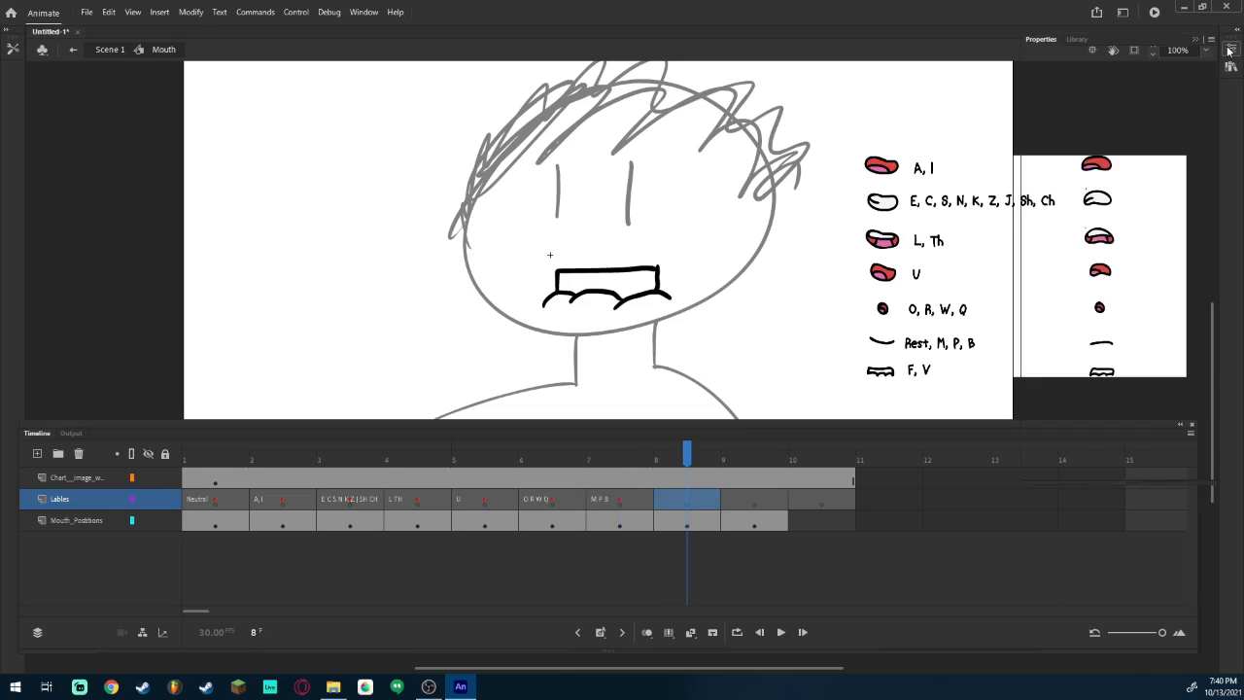
left_click(1172, 184)
type("F")
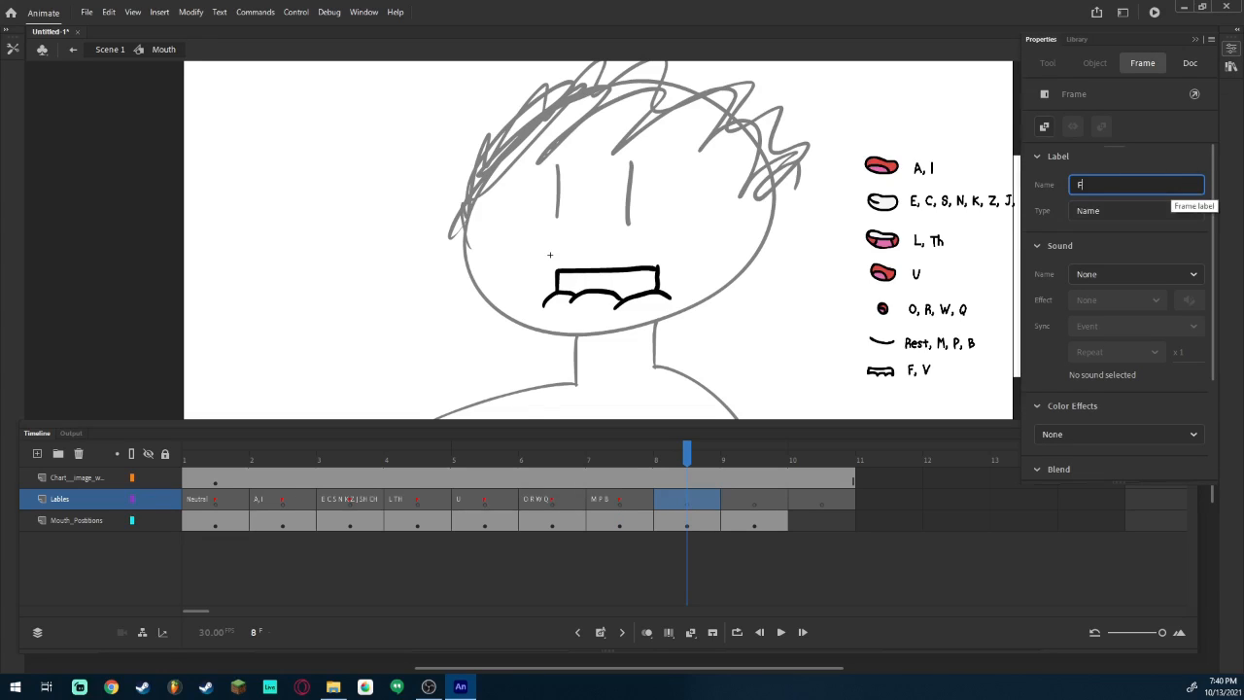
type(" V")
Label frame 9 of the Lables layer "WOO".
left_click(736, 507)
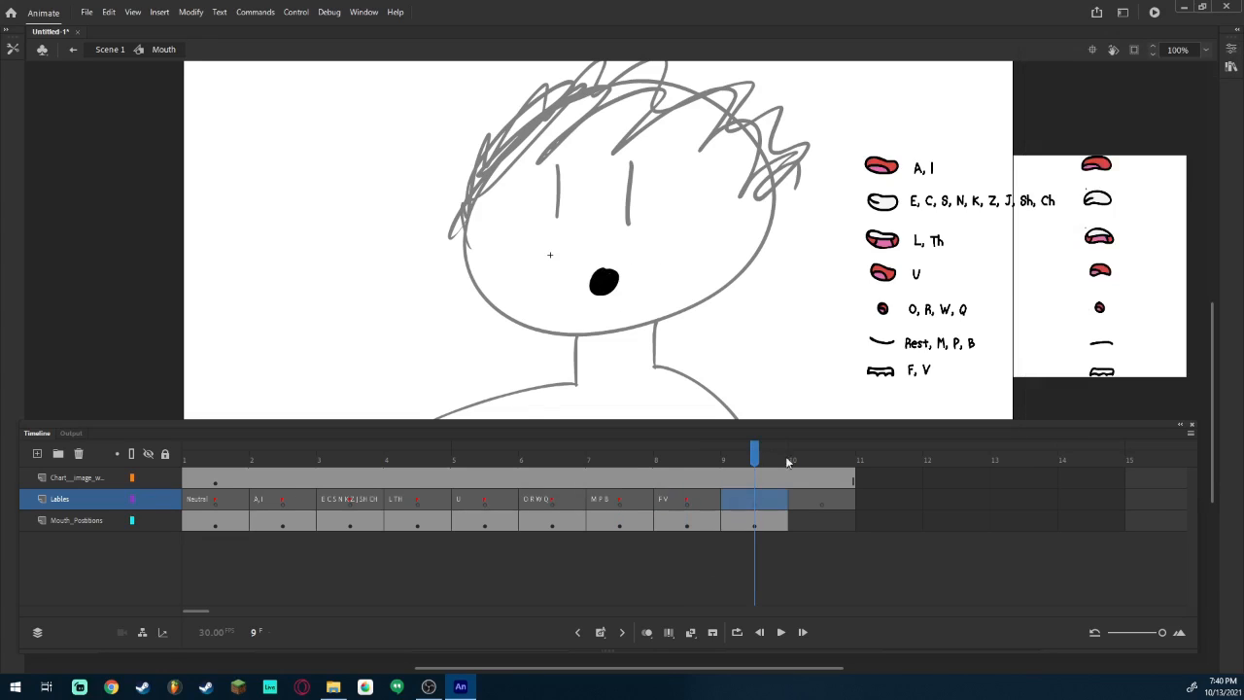
left_click(1231, 49)
left_click(1104, 184)
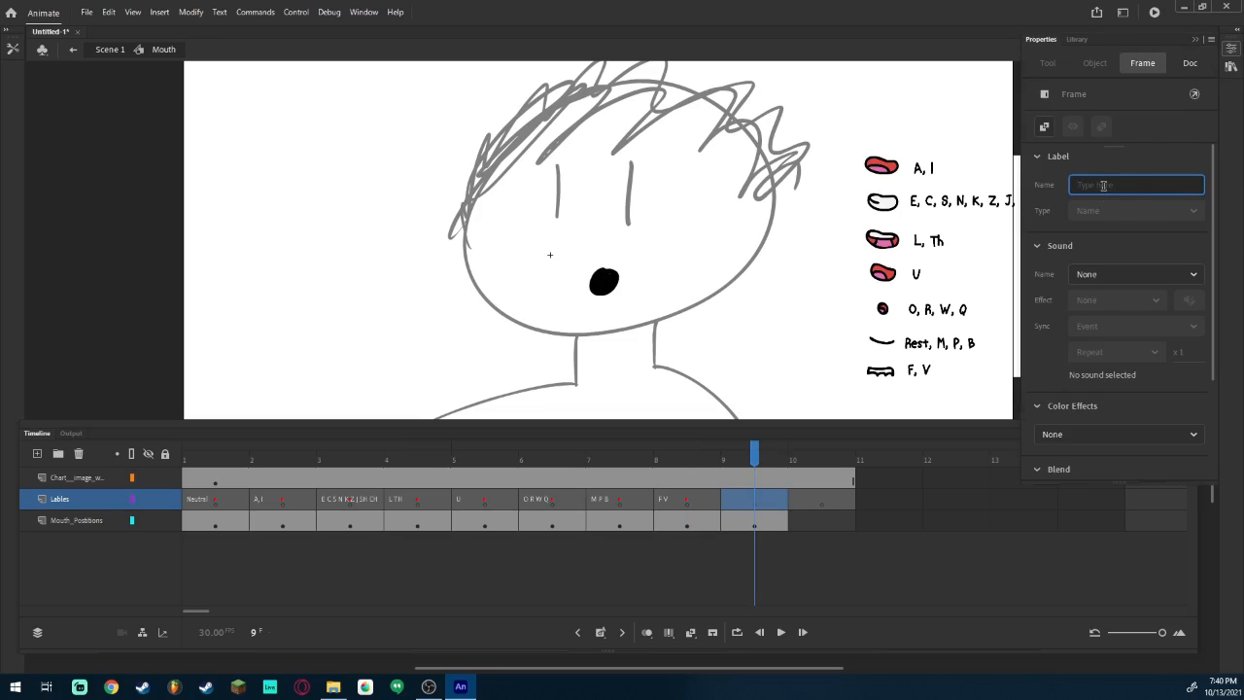
type("WOO")
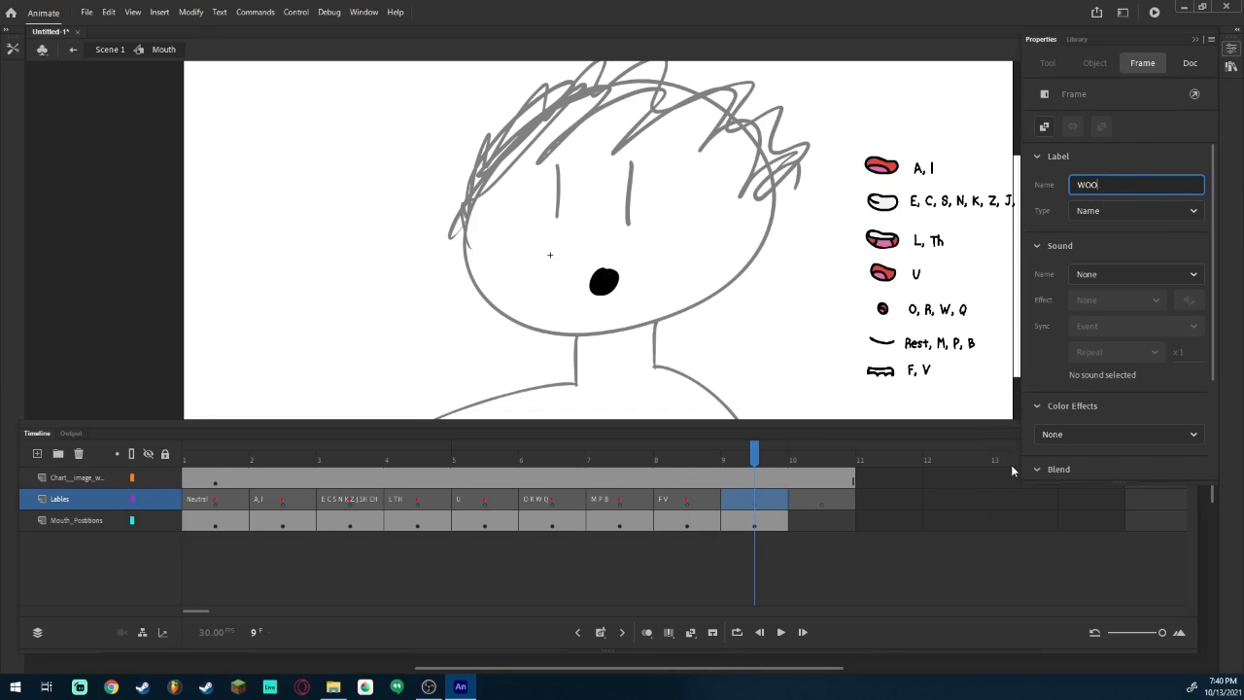
left_click(718, 543)
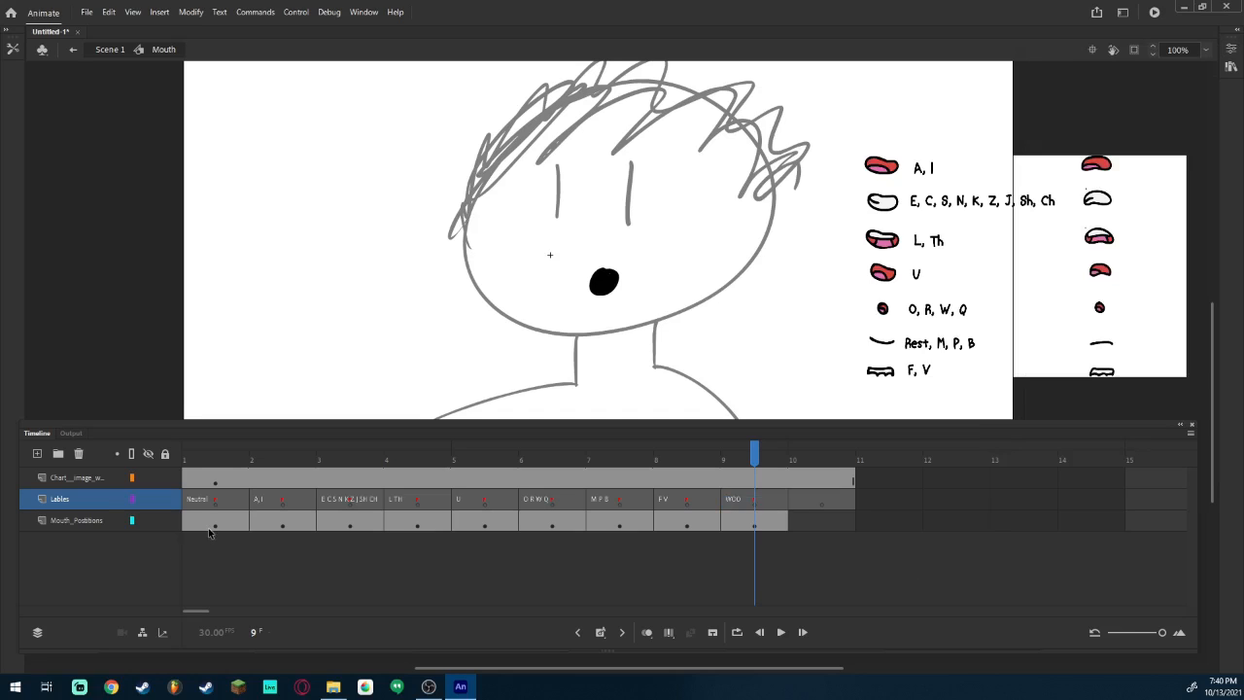
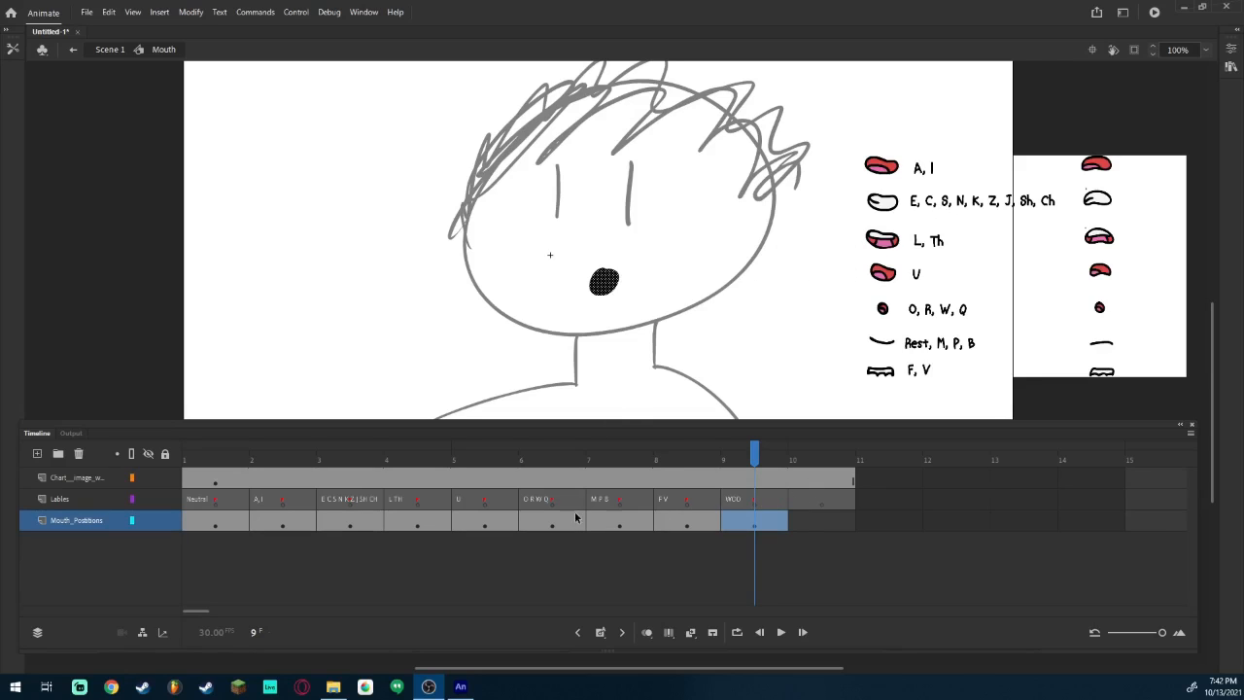
Step through the frames of the Mouth symbol's timeline to review each mouth drawing against its label.
left_click(712, 456)
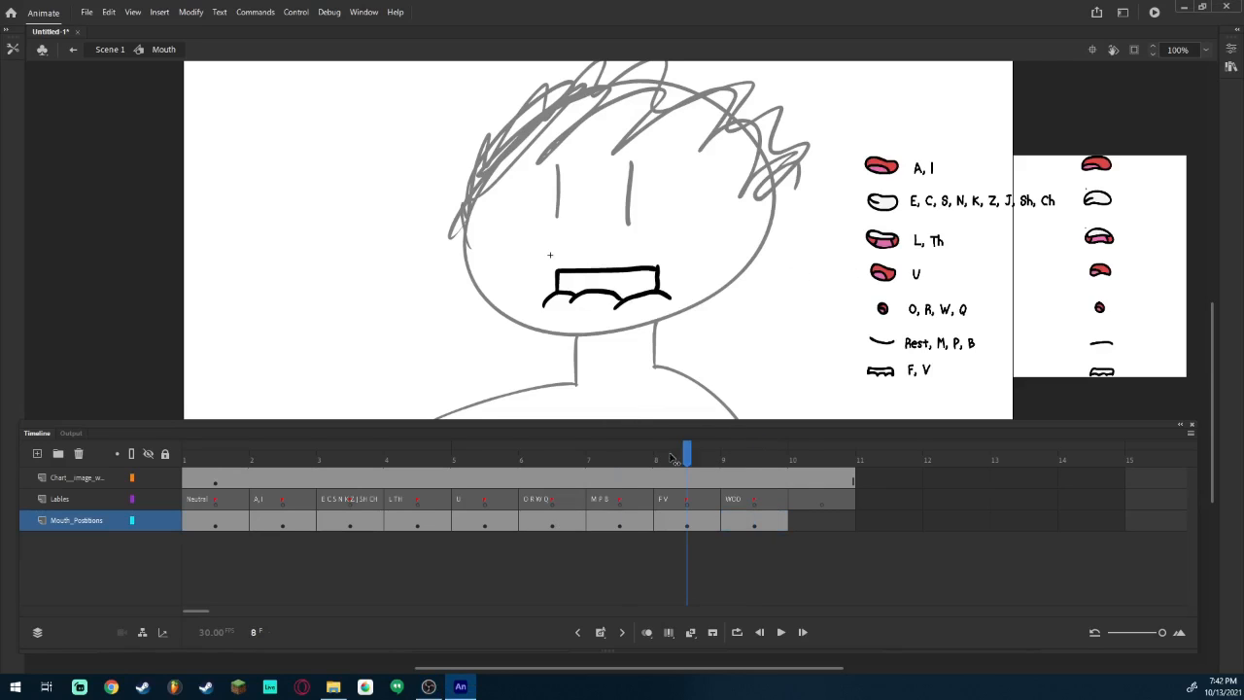
left_click(620, 459)
left_click(553, 459)
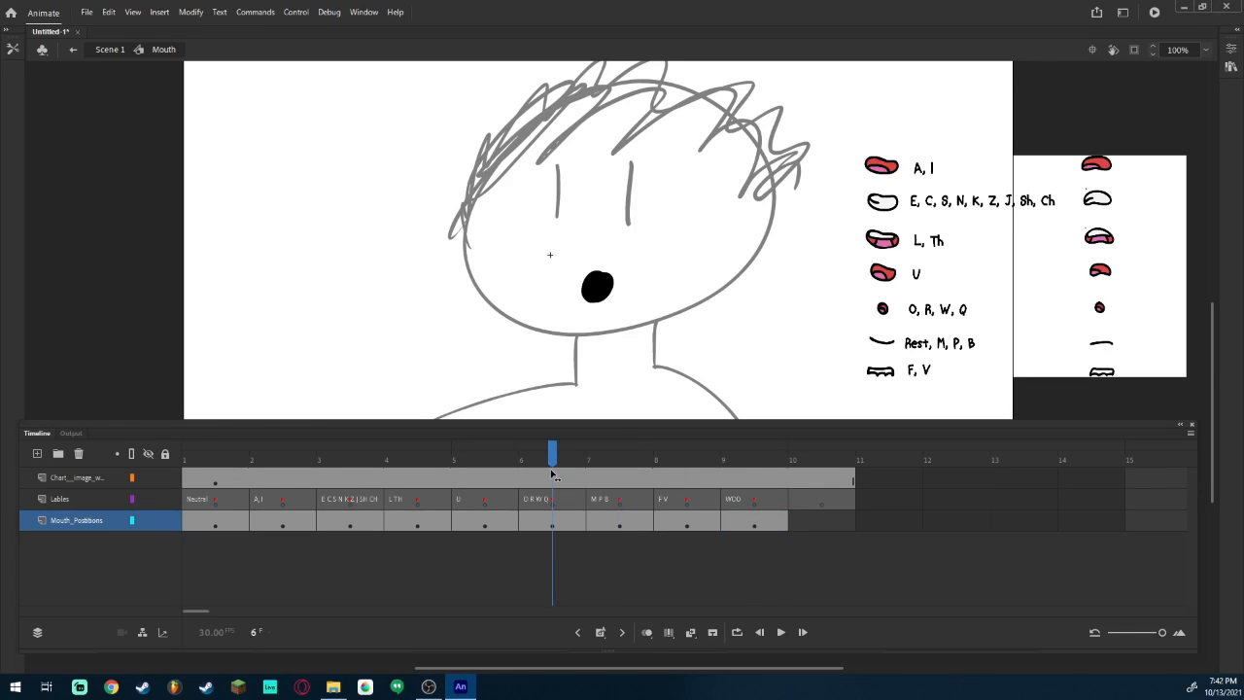
left_click(504, 482)
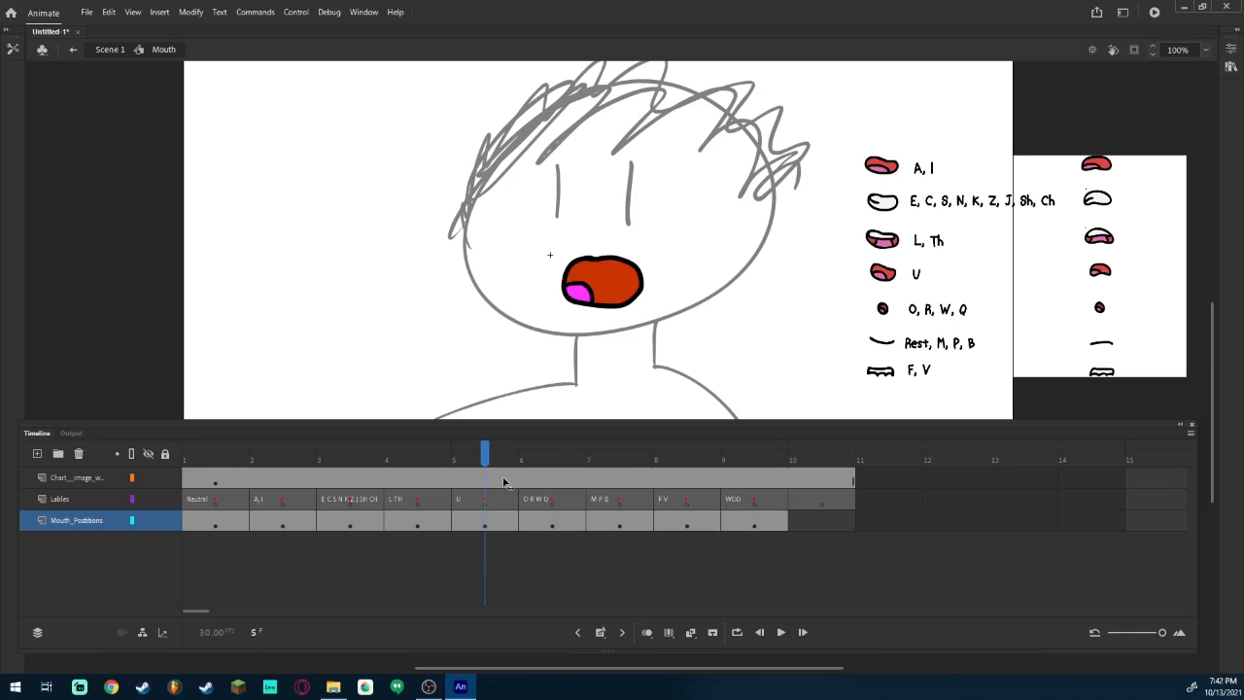
left_click(447, 500)
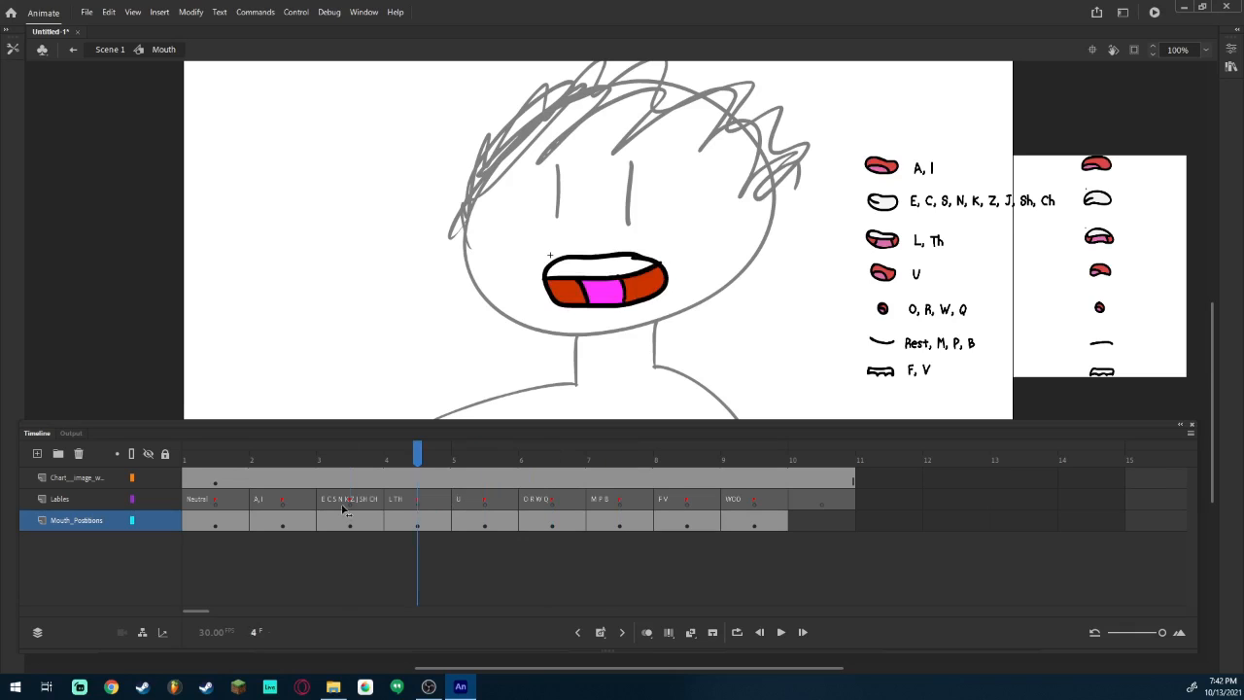
left_click(212, 515)
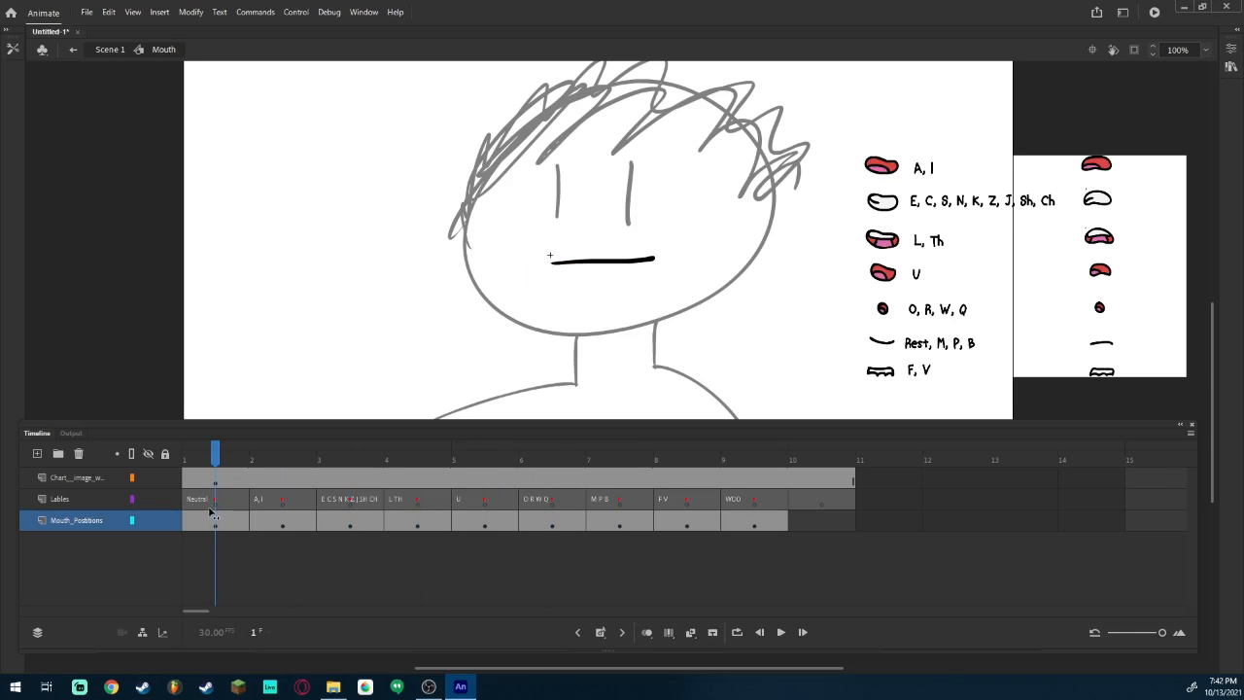
left_click(281, 509)
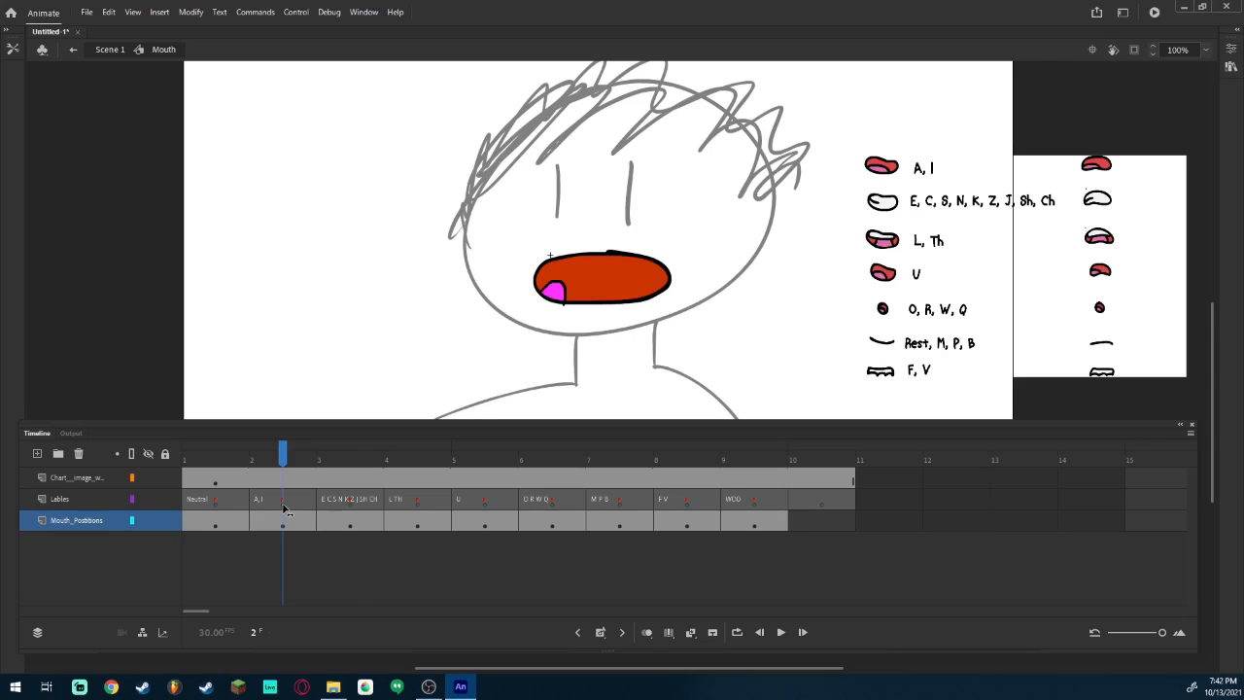
left_click(345, 510)
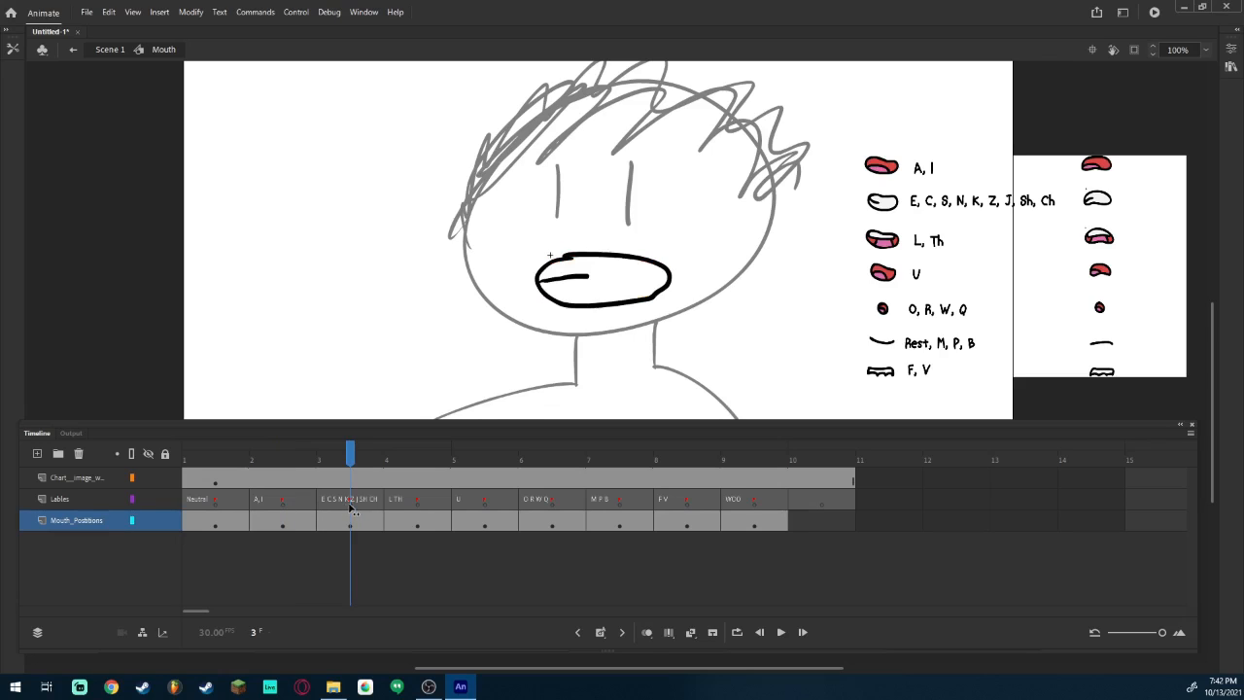
left_click(397, 501)
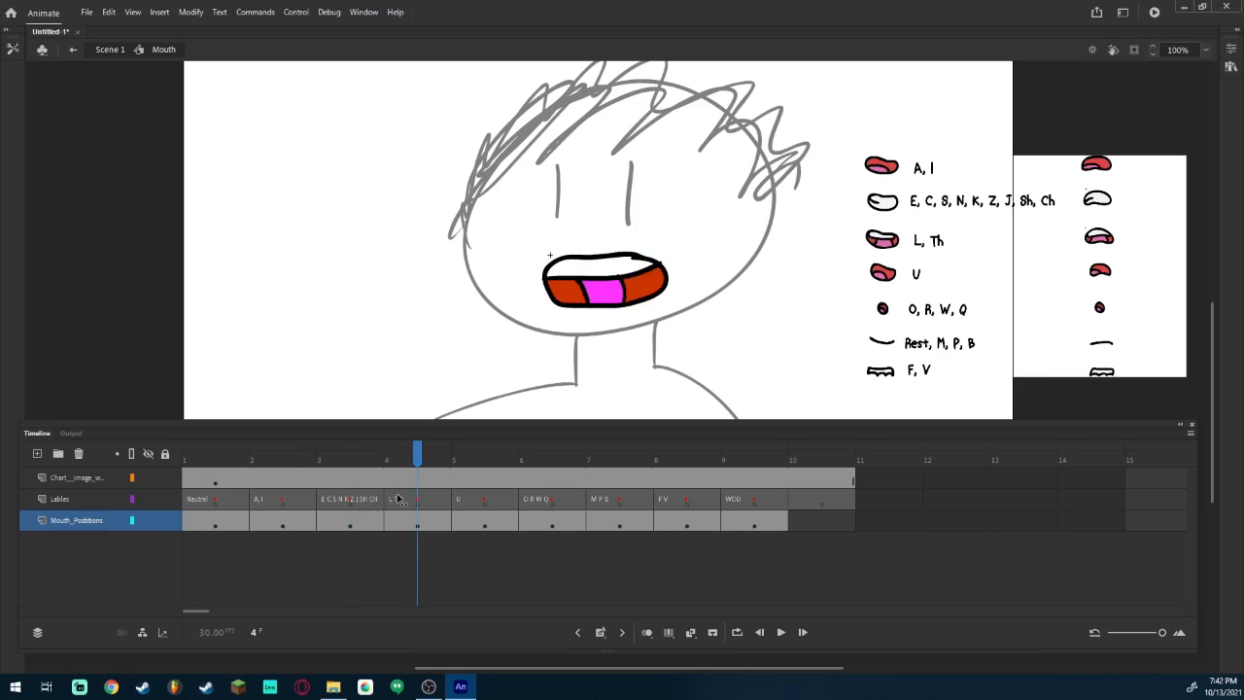
Check the mouth drawings on frames 5 to 9 of the Mouth symbol against their sound labels.
left_click(457, 492)
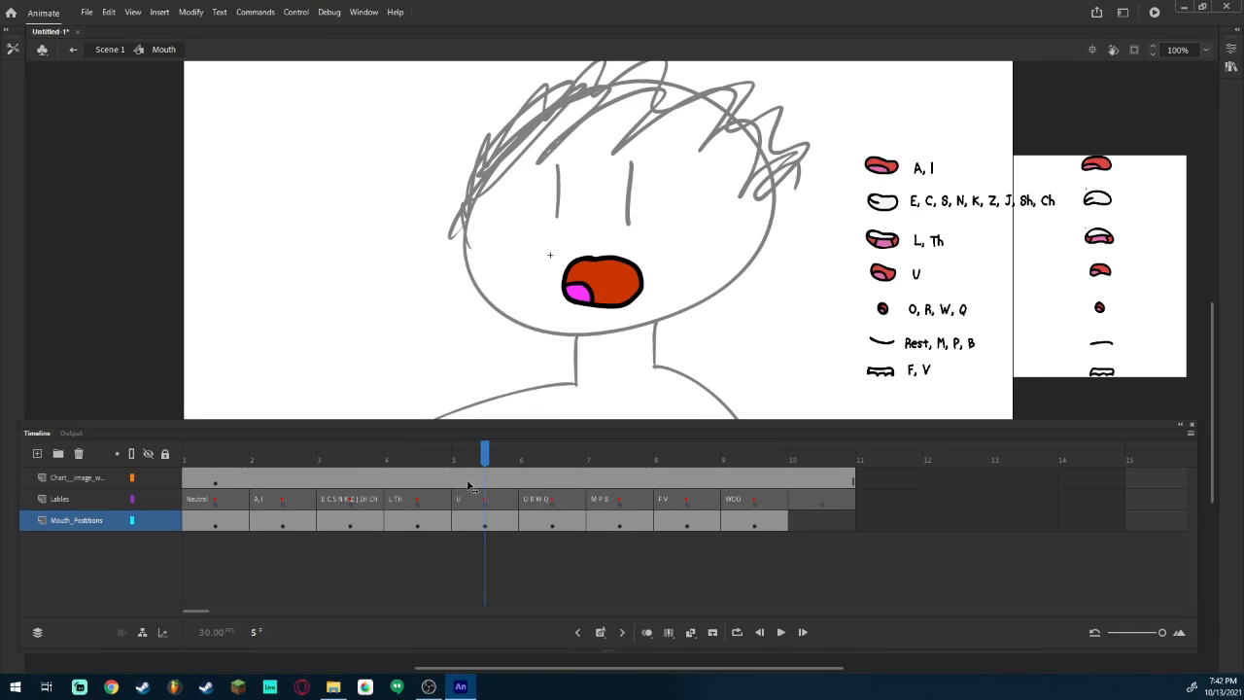
left_click(528, 499)
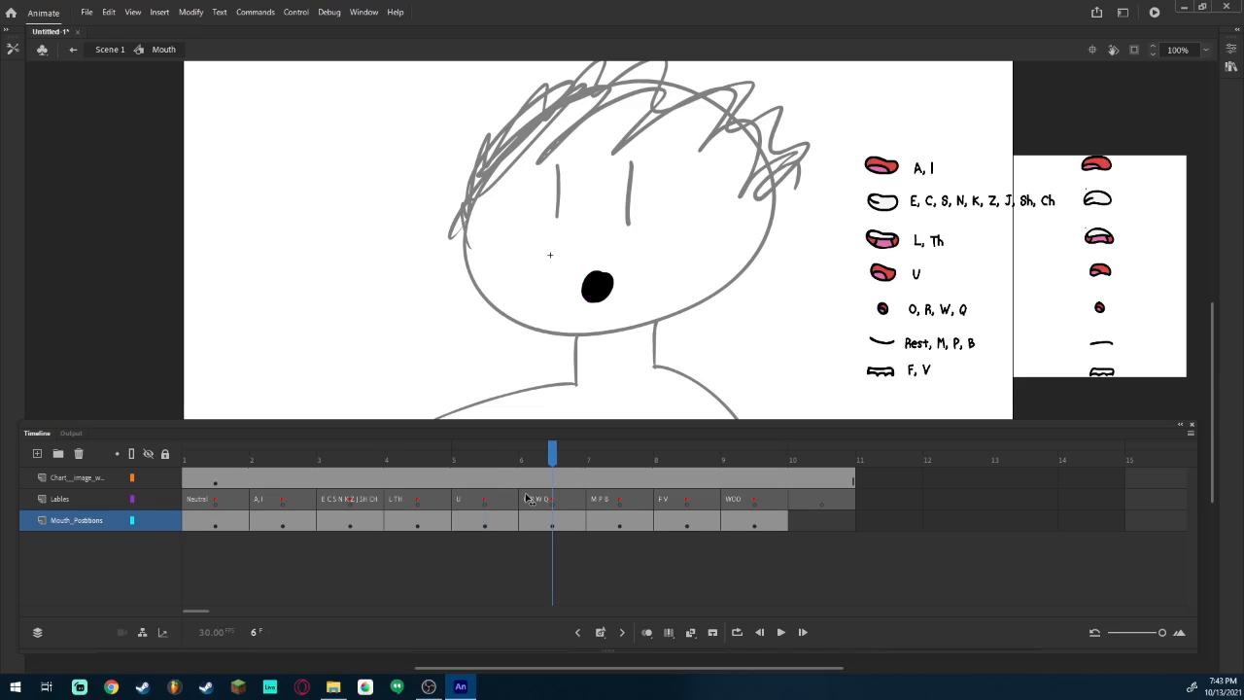
left_click(589, 506)
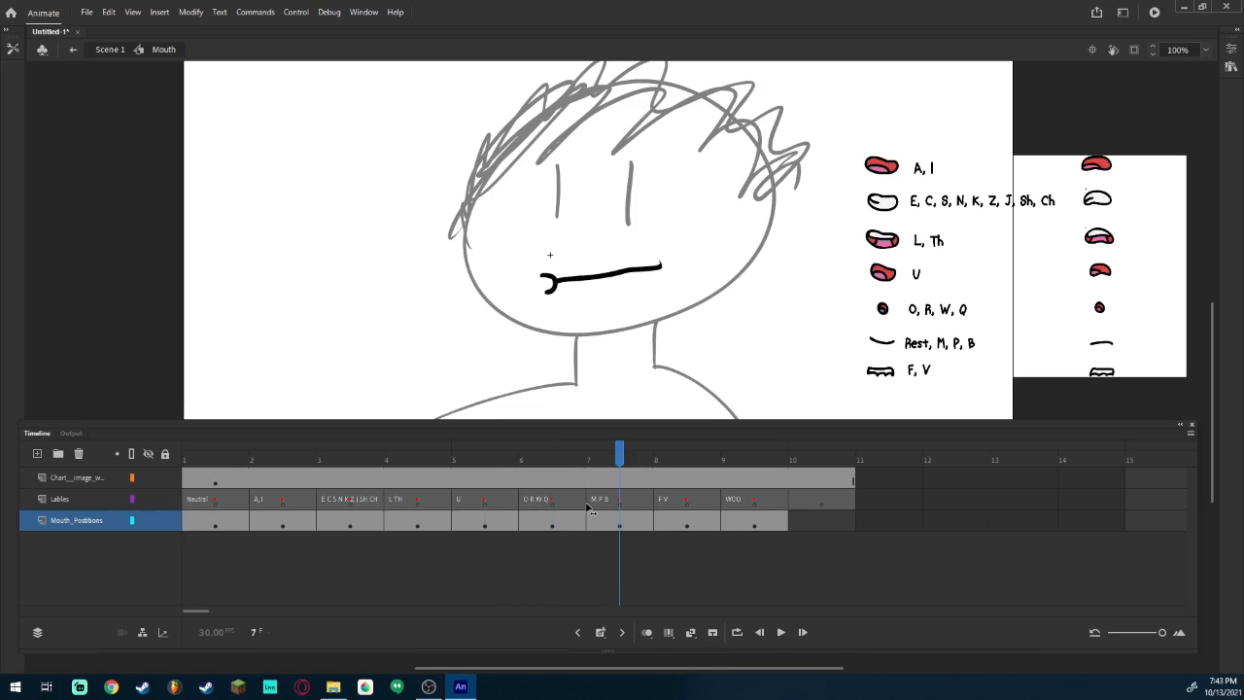
left_click(668, 515)
left_click(736, 501)
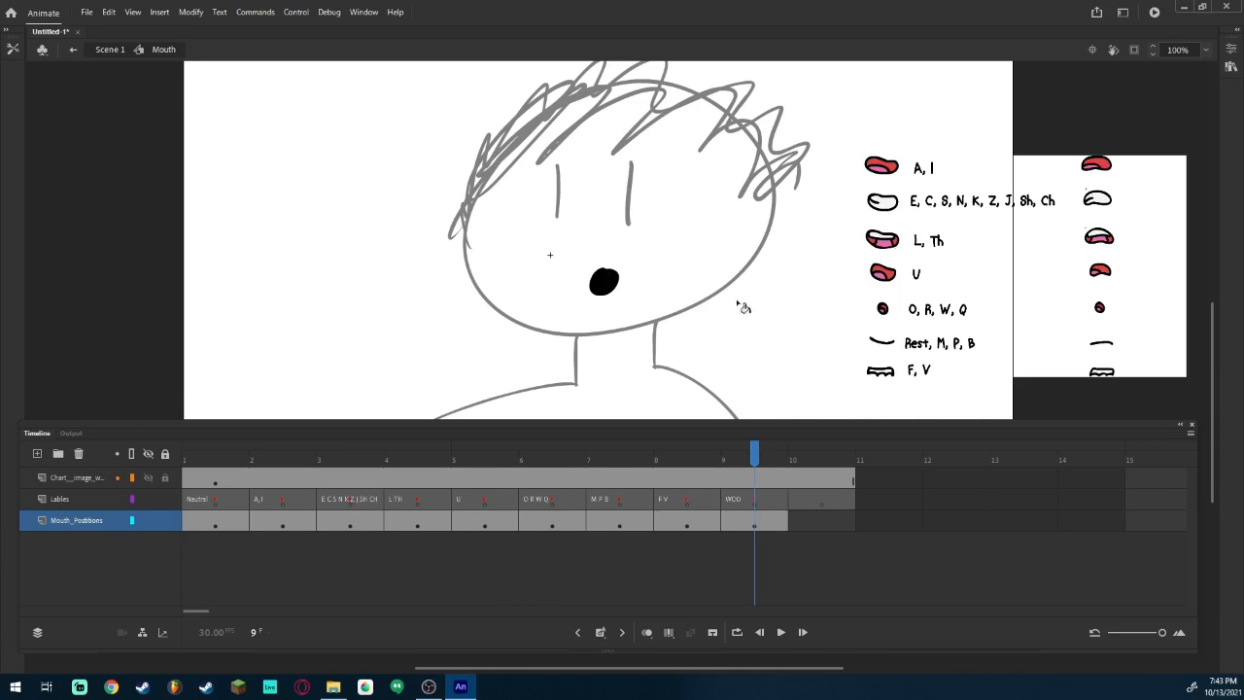
Delete the chart image layer from the Mouth symbol and return to Scene 1.
left_click(97, 477)
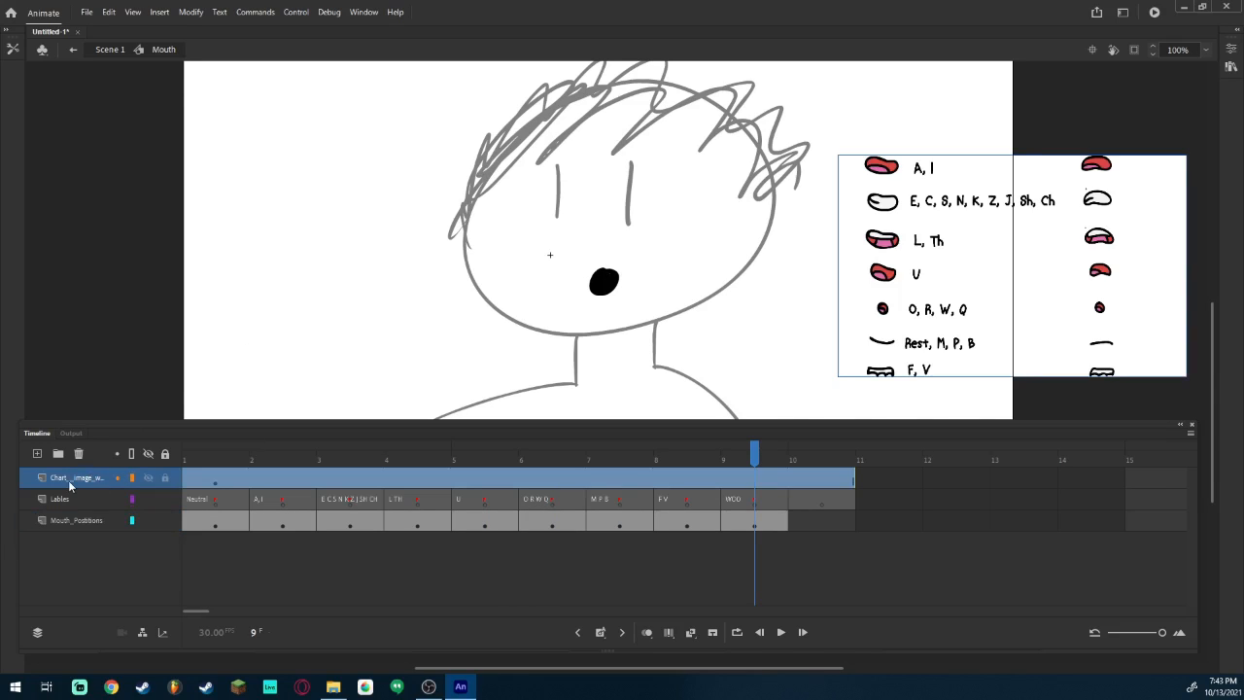
right_click(68, 480)
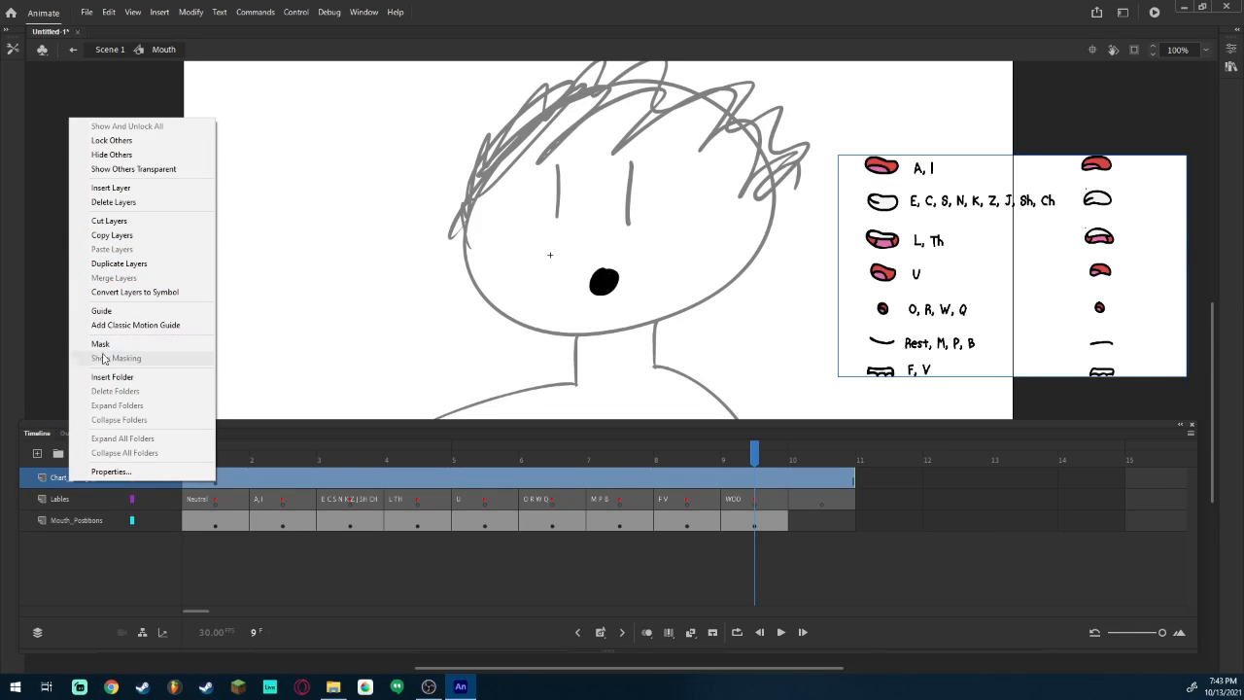
left_click(114, 202)
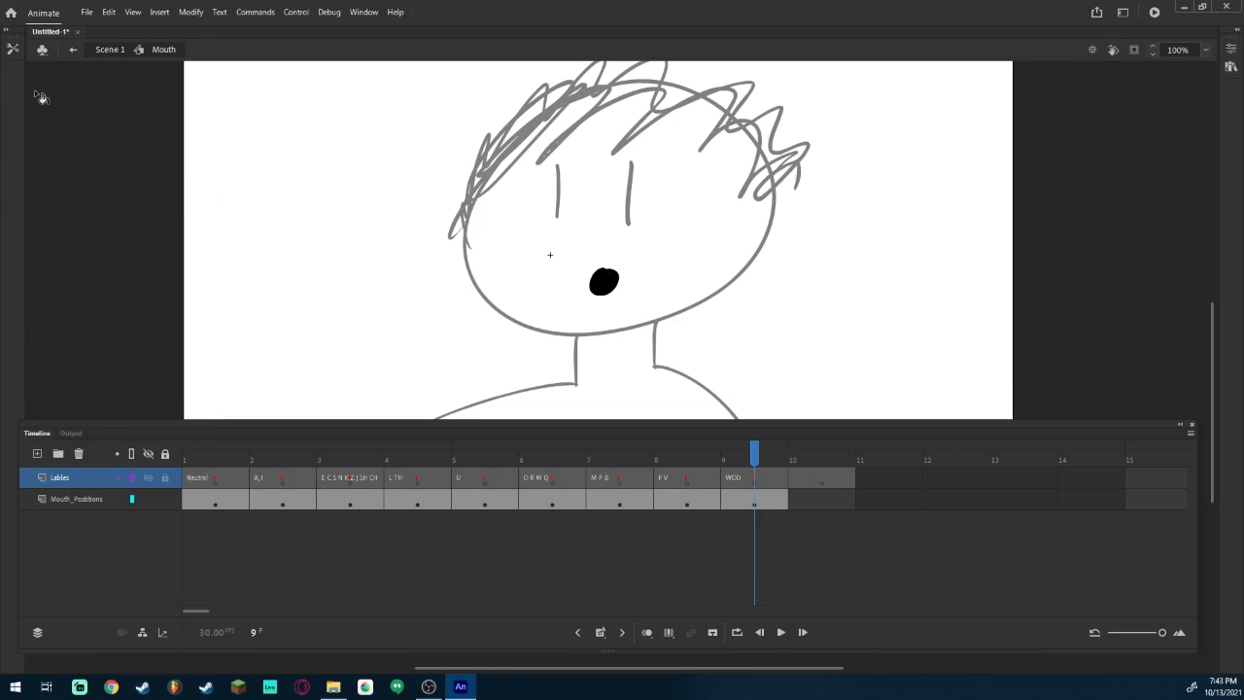
left_click(105, 51)
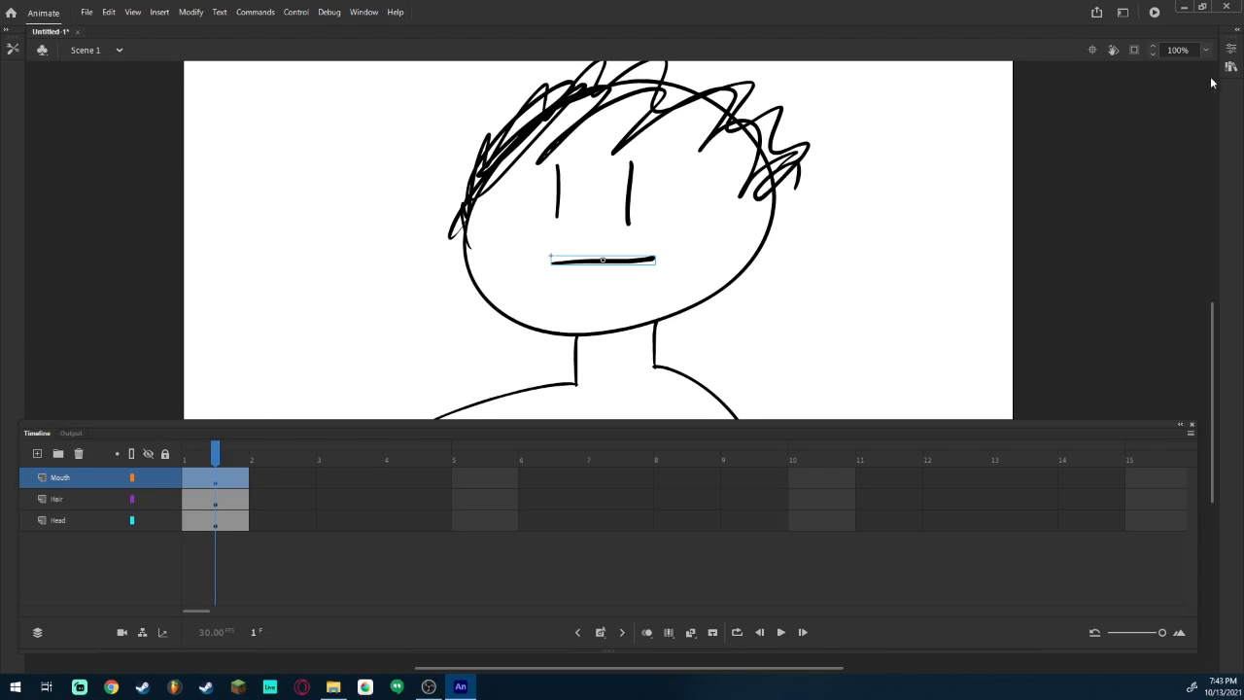
Add a layer beneath the Head layer in Scene 1 and name it "Audio".
left_click(37, 453)
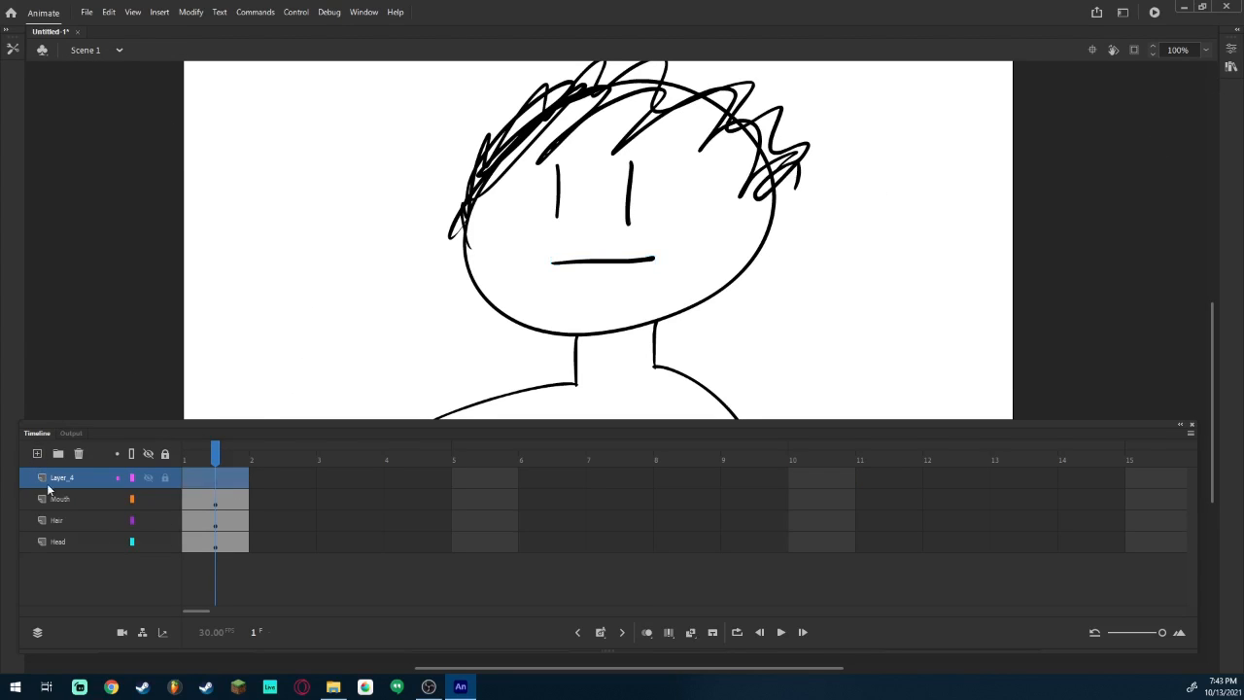
left_click_drag(46, 484, 50, 558)
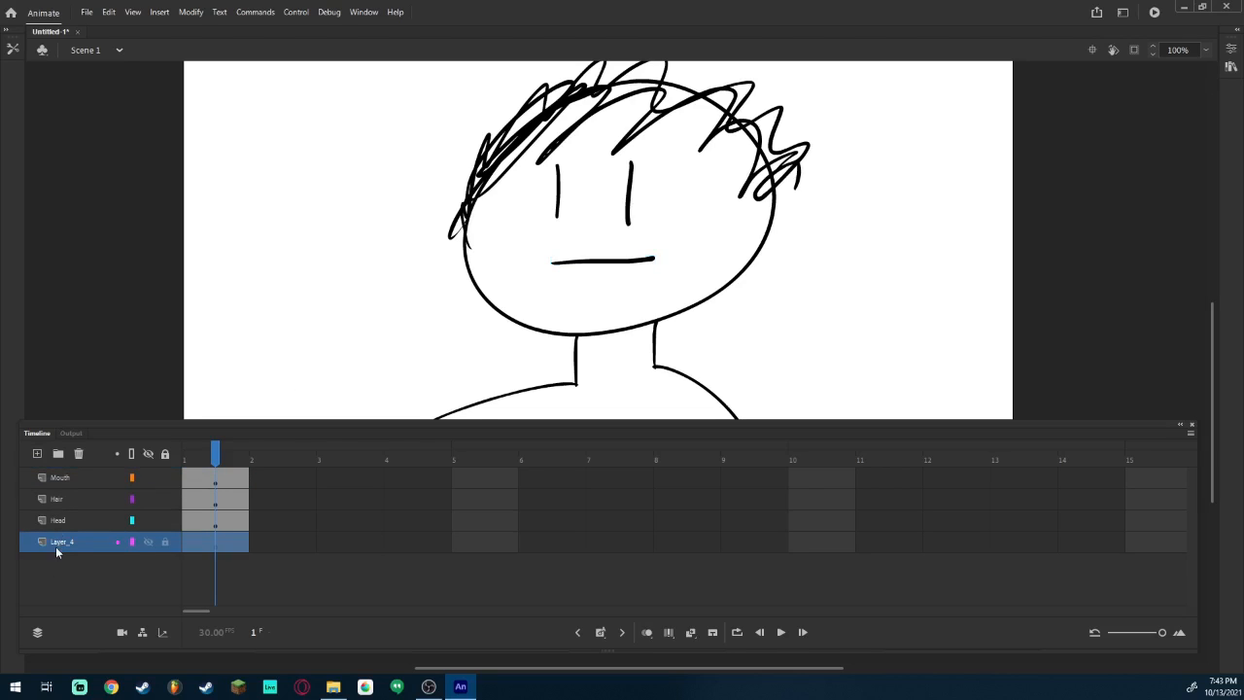
double_click(59, 542)
type("Audio")
left_click(309, 566)
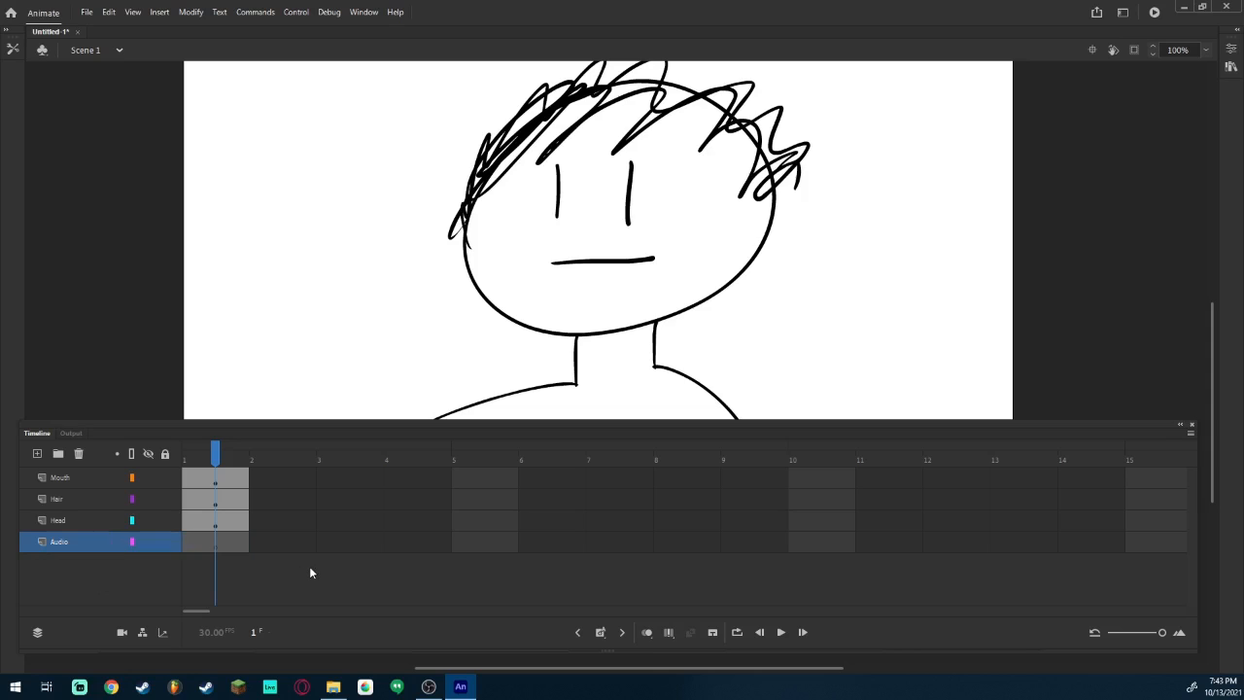
Import the Audio Temp MP3 file from the Desktop into the library.
left_click(223, 544)
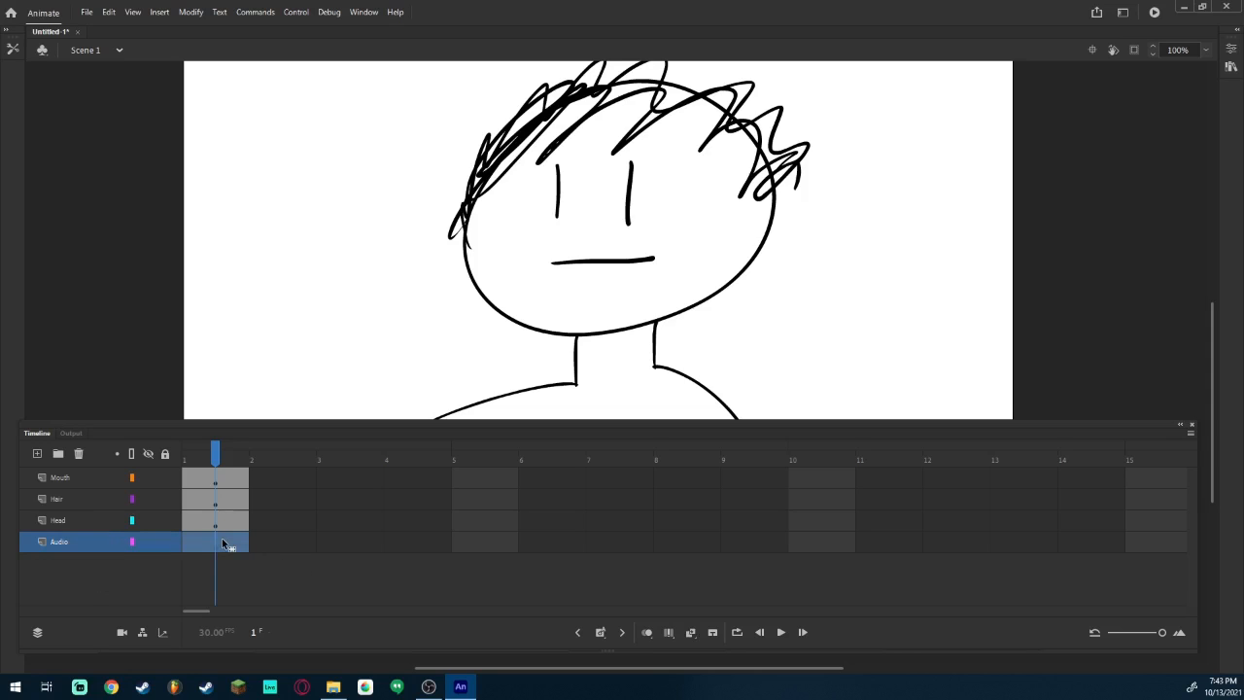
left_click(87, 12)
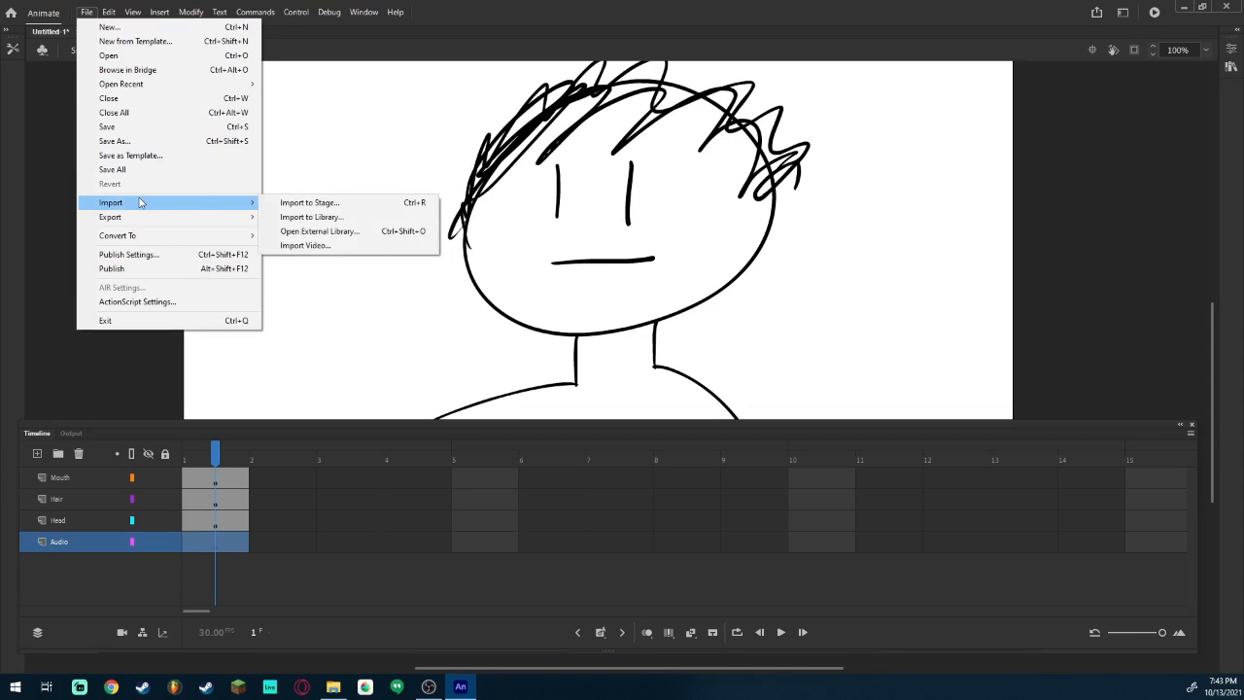
mouse_move(213, 204)
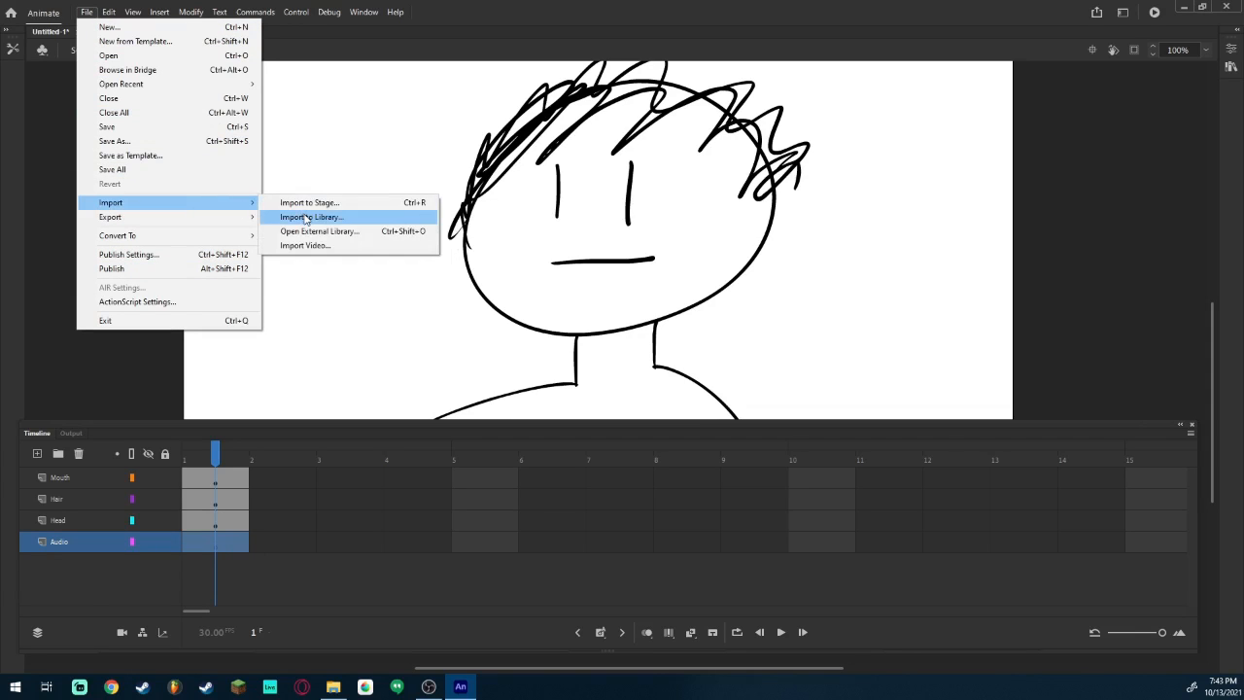
left_click(306, 217)
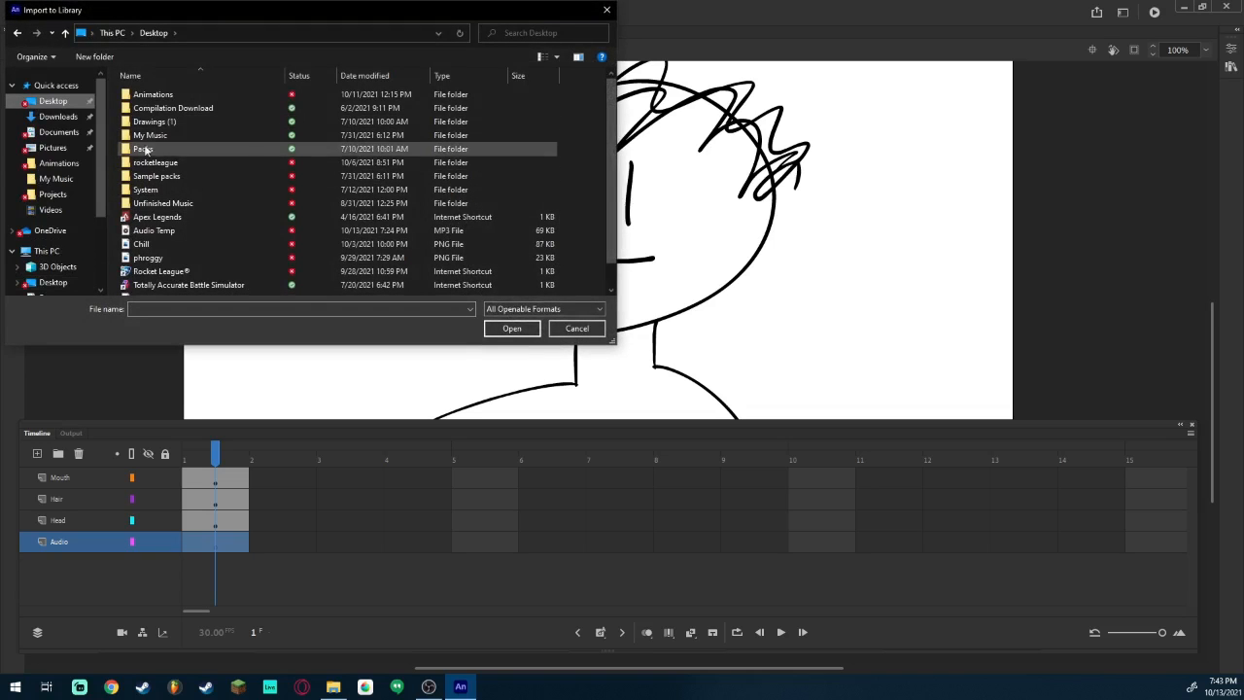
scroll(173, 194, "down", 1)
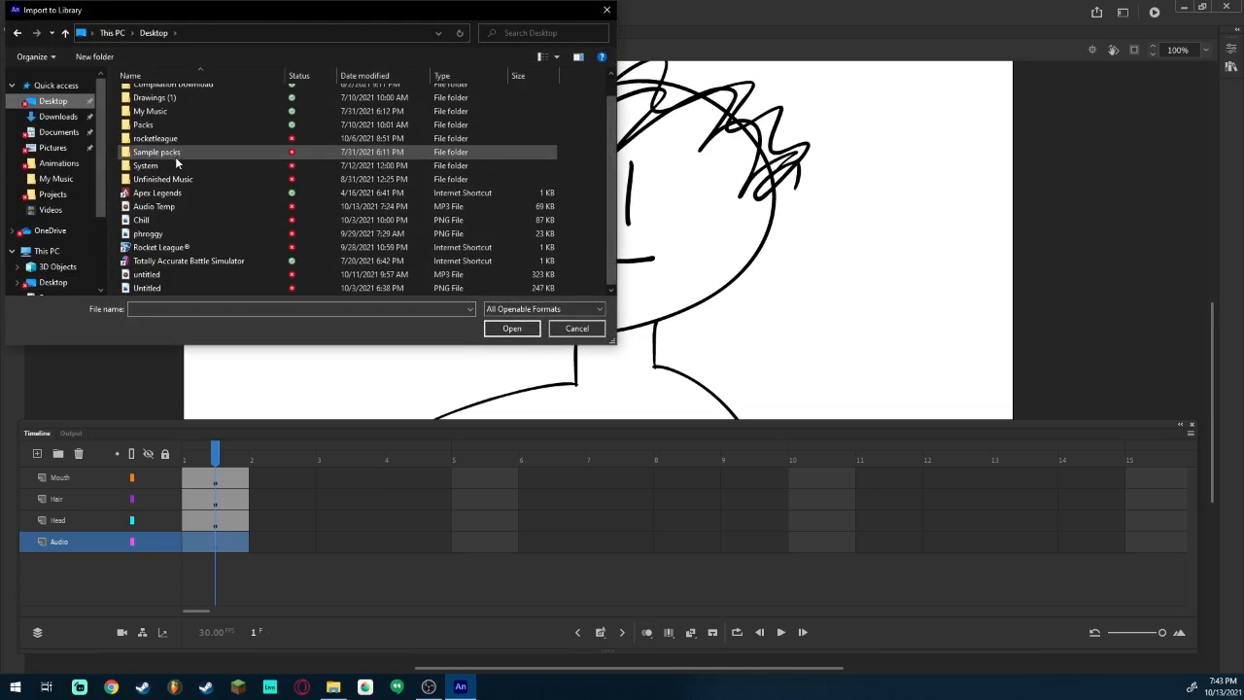
left_click(179, 208)
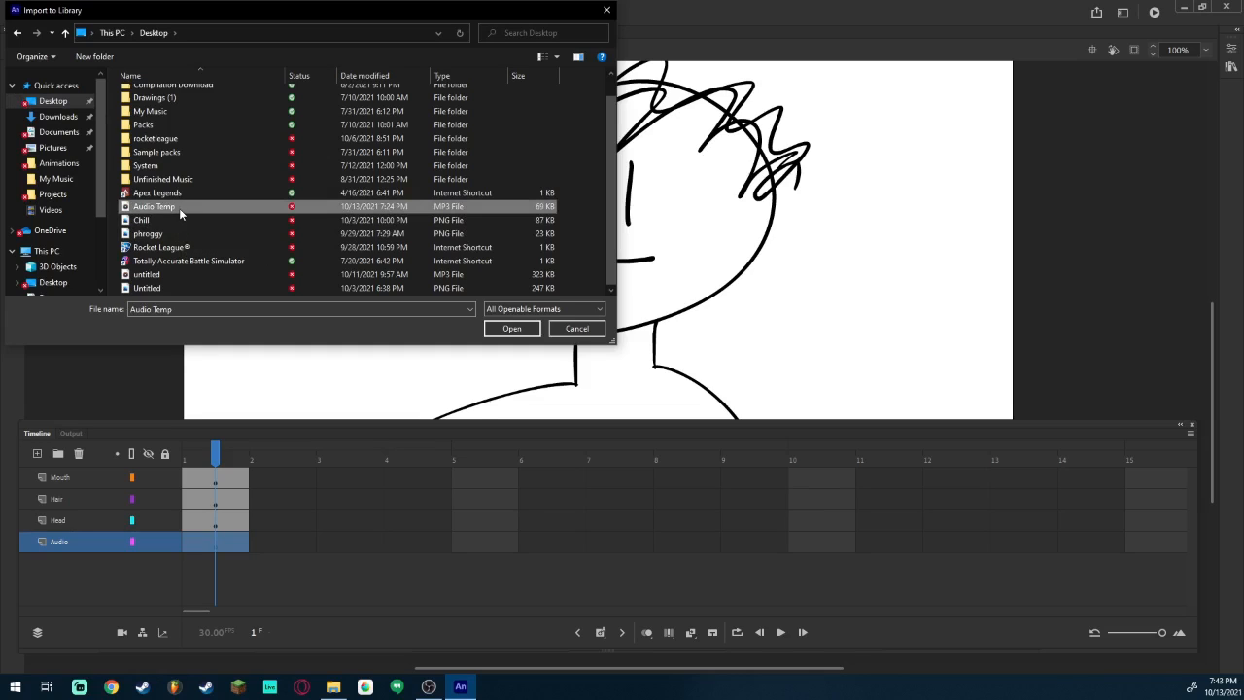
left_click(516, 332)
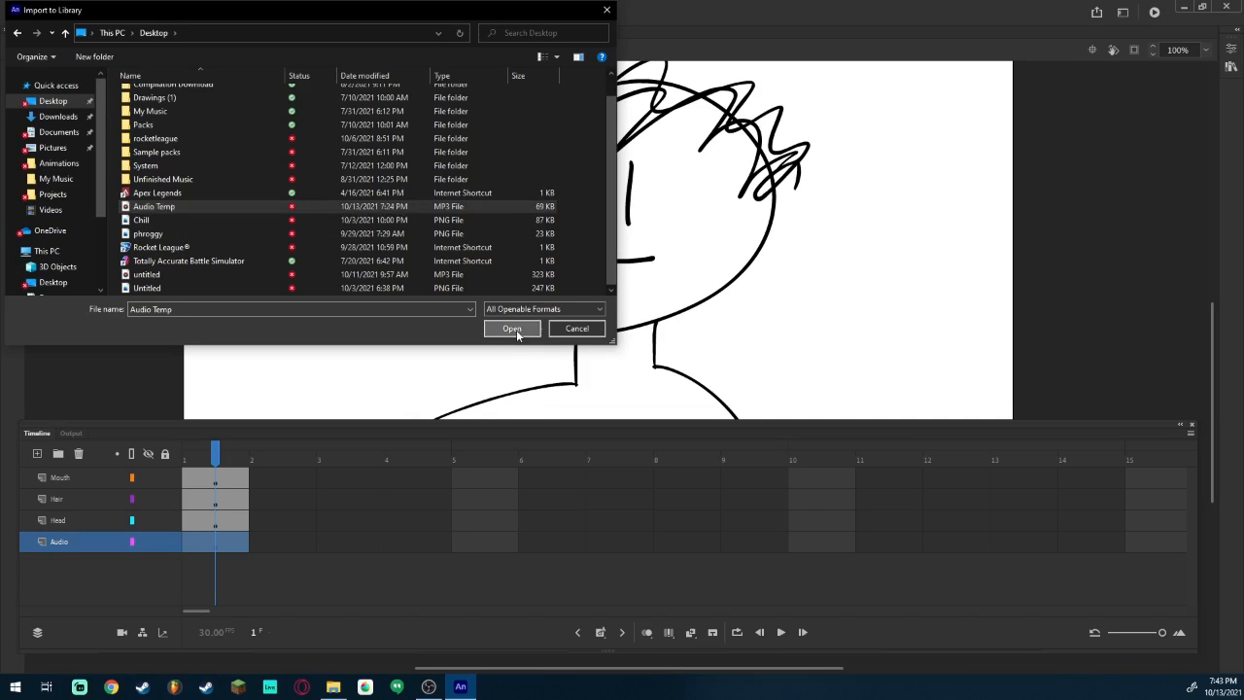
Insert a keyframe on frame 2 of the Audio layer and assign the Audio Temp.mp3 sound to its first frame.
left_click(231, 543)
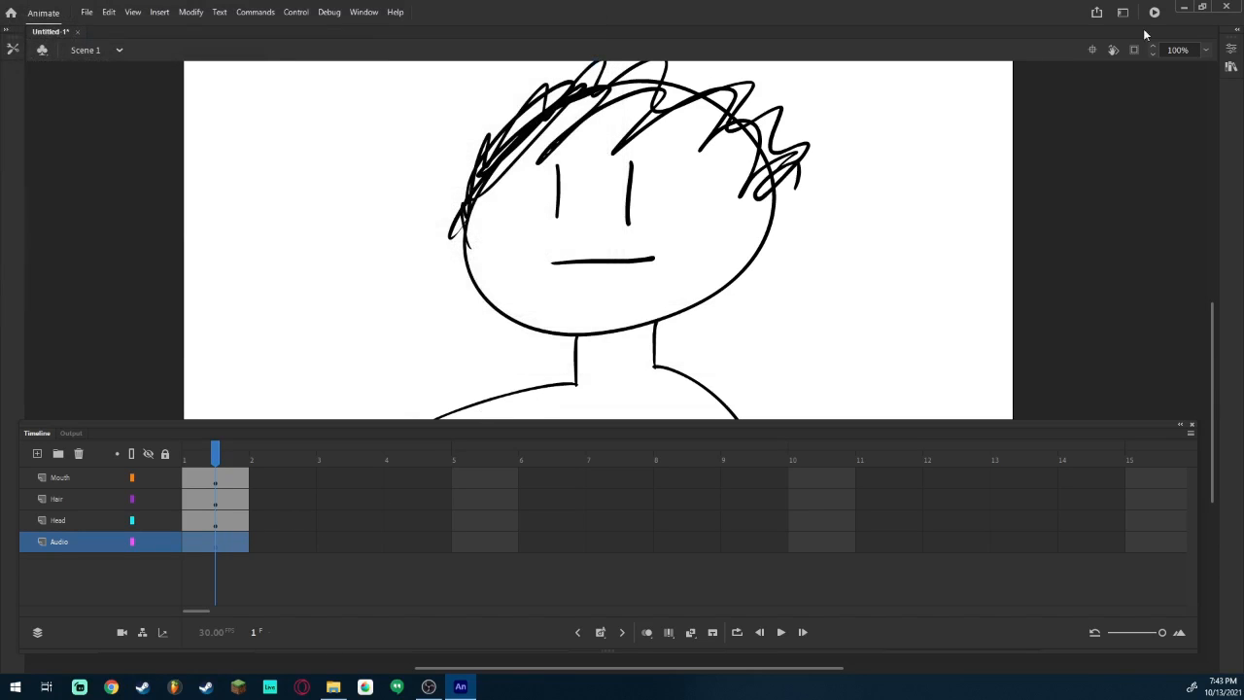
left_click(1229, 51)
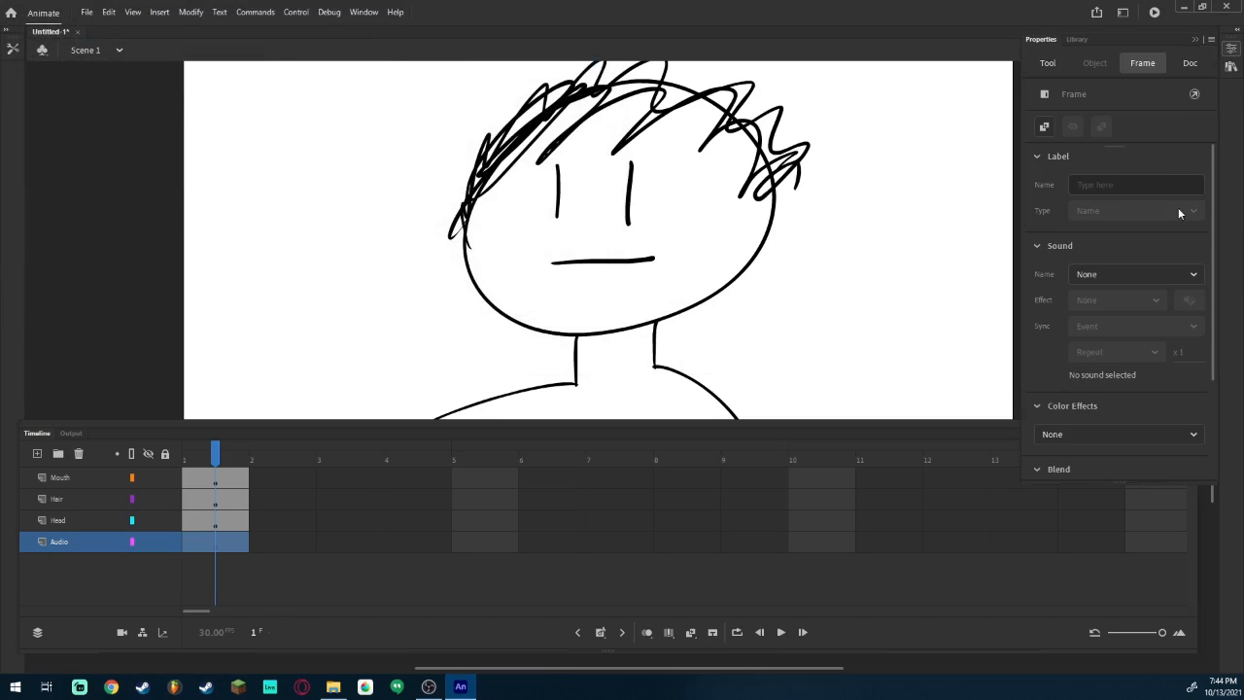
scroll(1149, 376, "down", 1)
scroll(1143, 376, "up", 3)
left_click(184, 544)
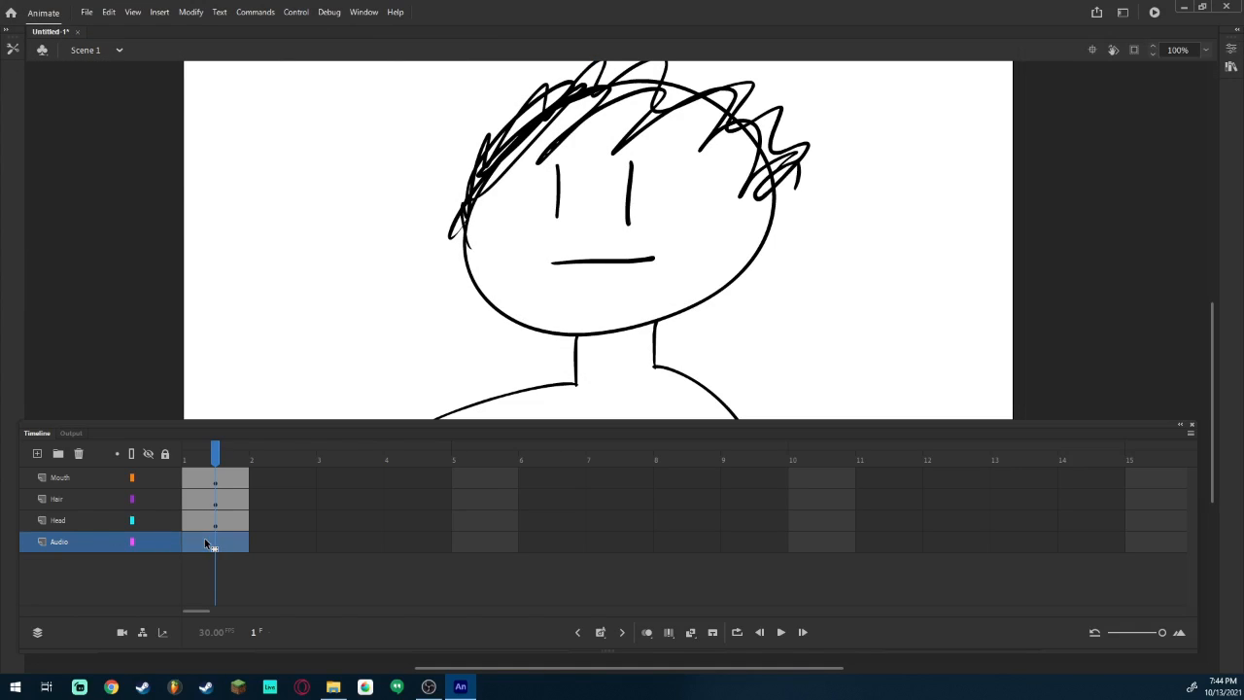
left_click(600, 632)
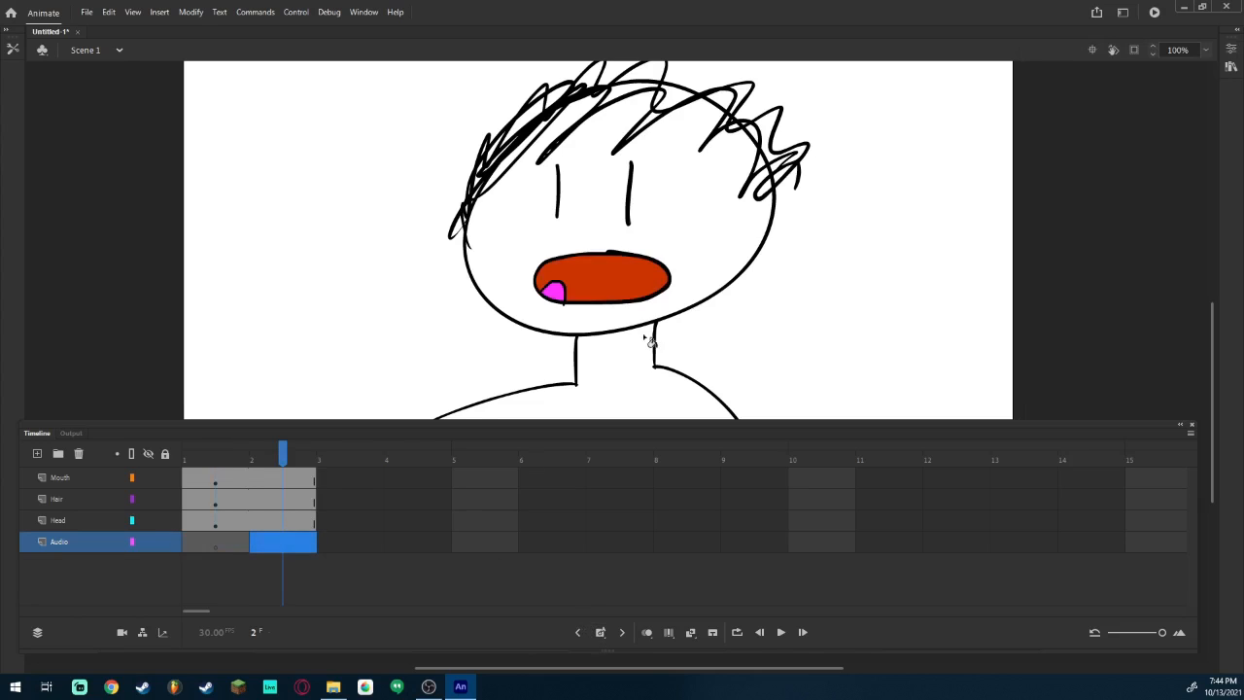
left_click(222, 545)
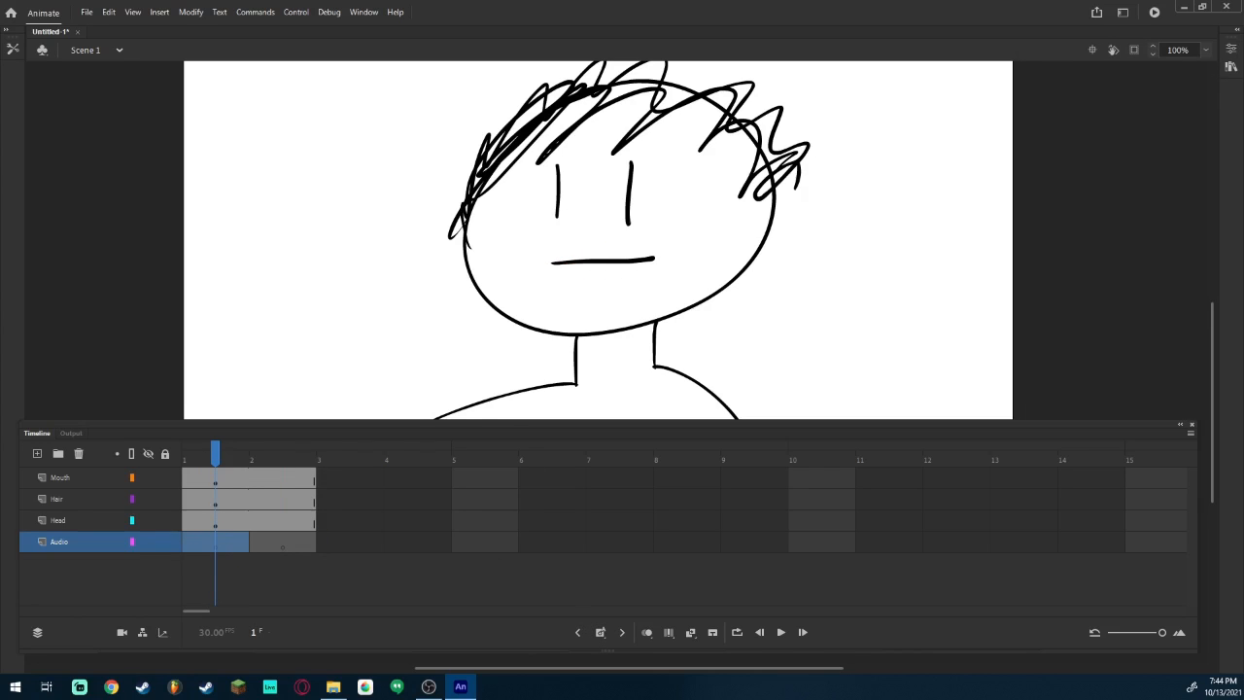
left_click(1230, 51)
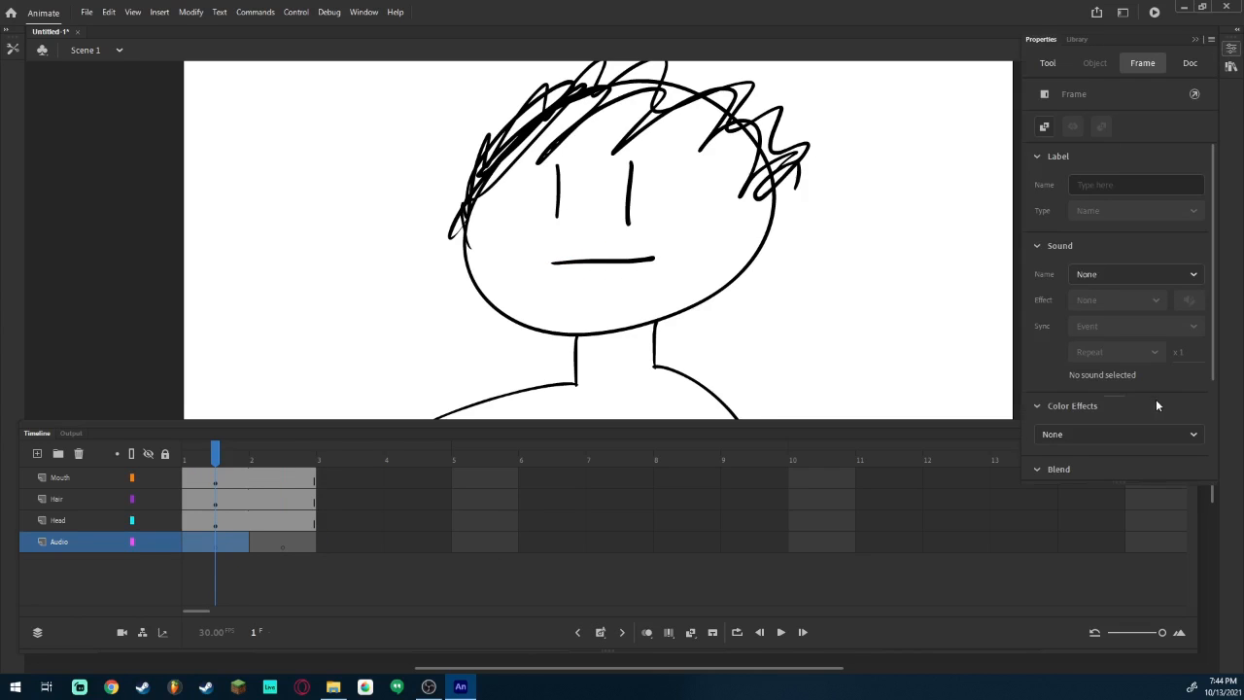
left_click(1130, 280)
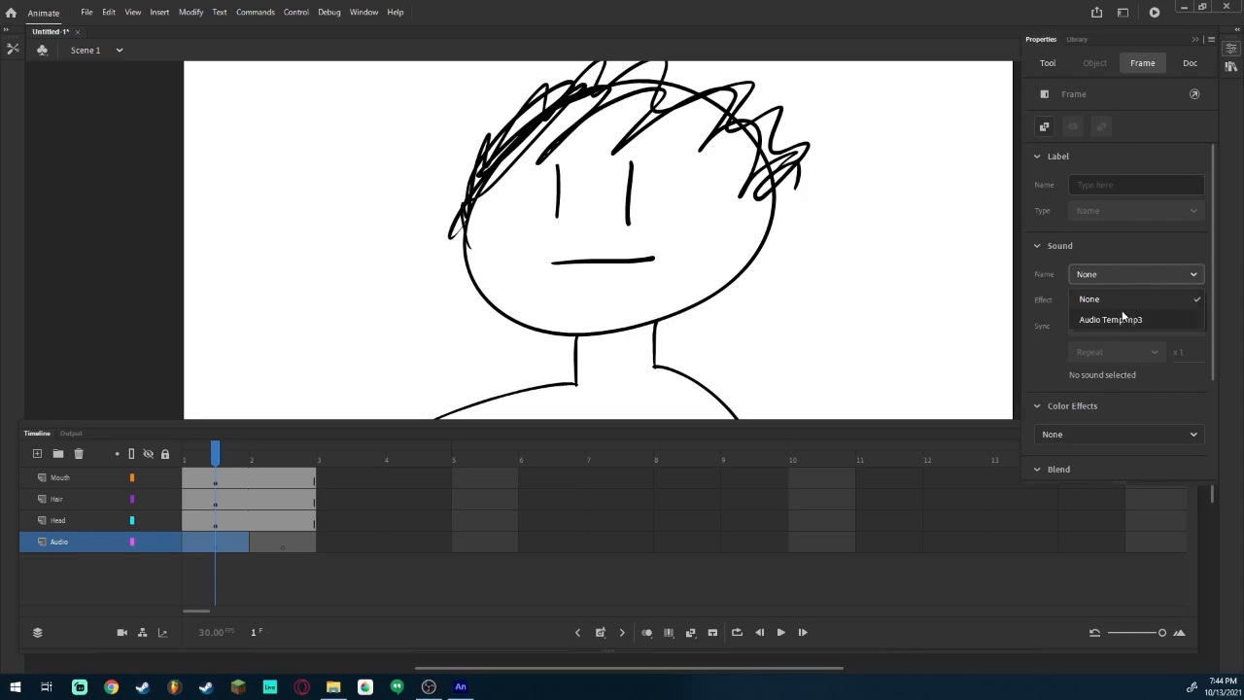
left_click(1124, 319)
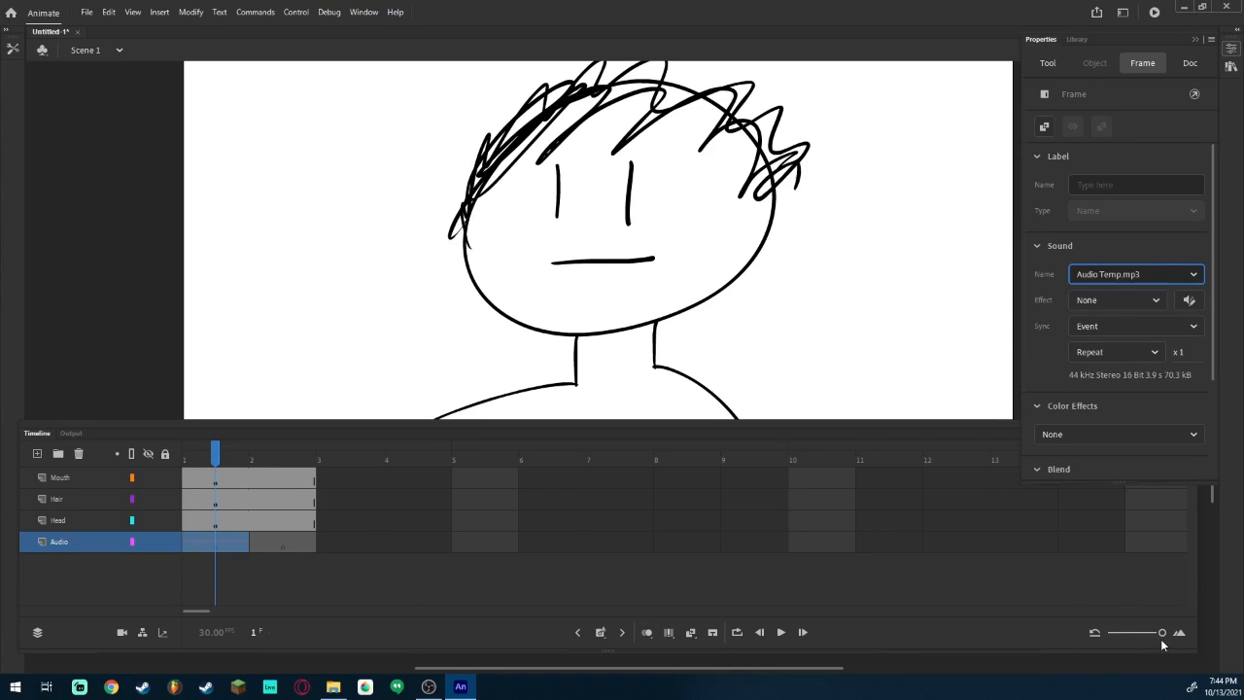
Extend the Audio layer's frames to about frame 131 so they cover the whole sound waveform.
left_click_drag(1162, 633, 1065, 647)
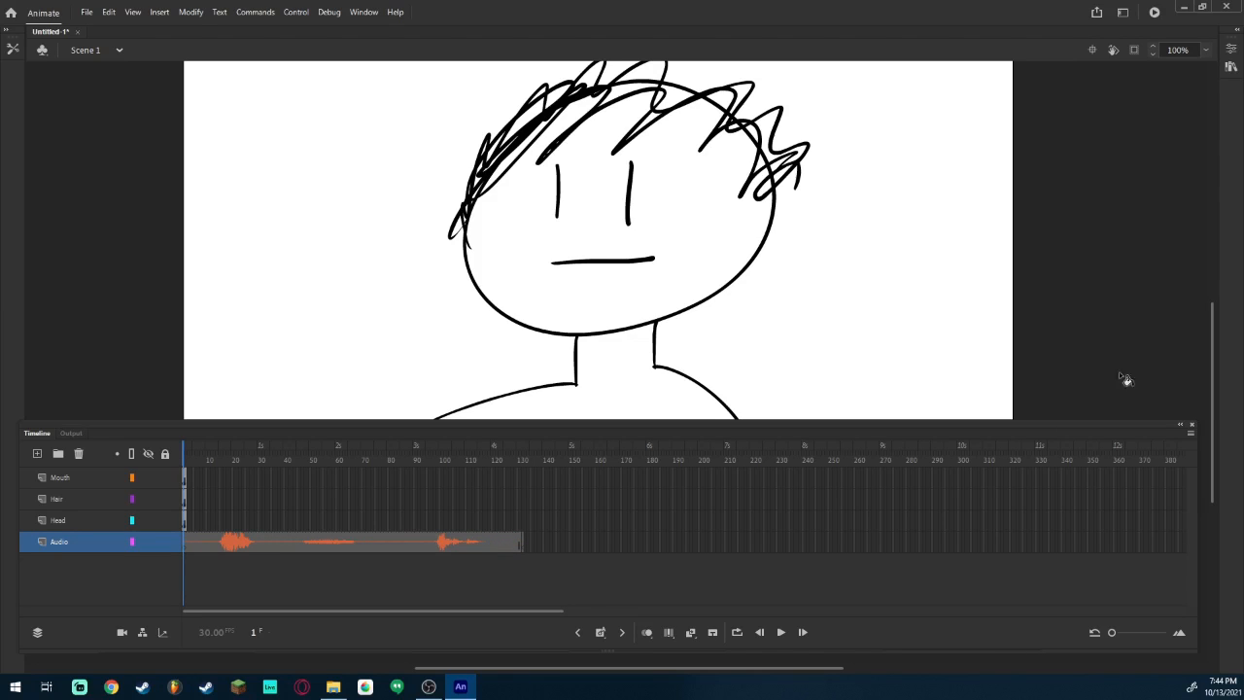
left_click_drag(525, 549, 486, 549)
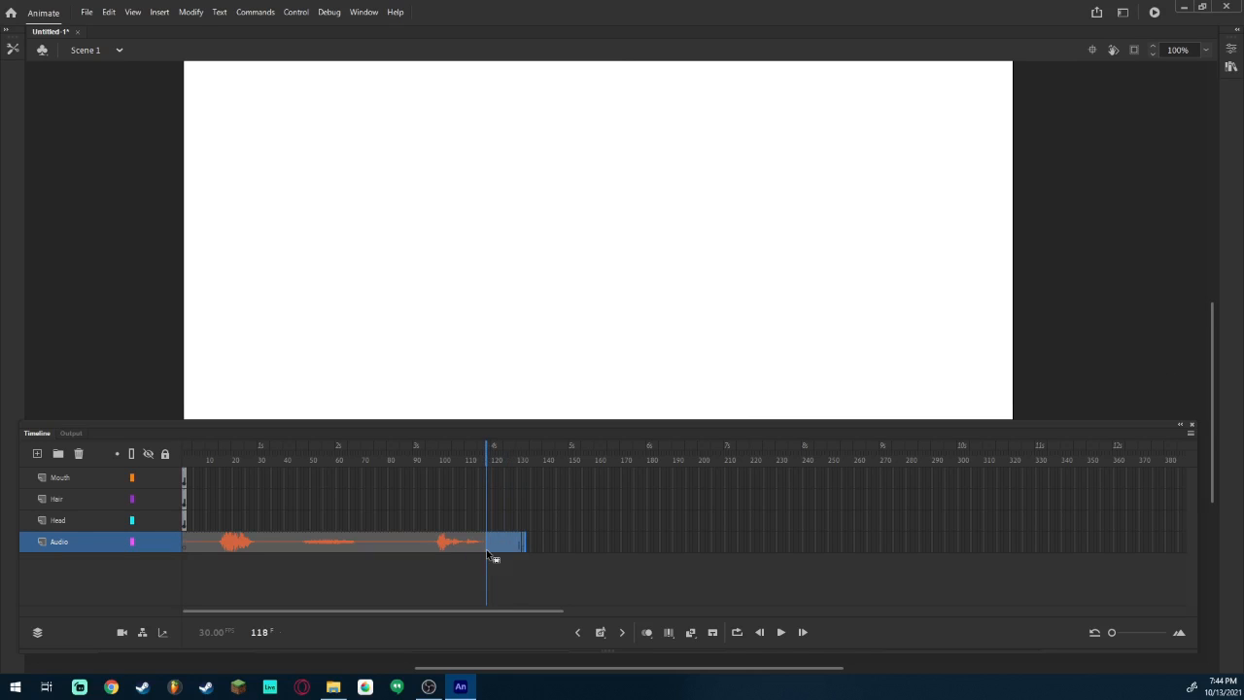
left_click(746, 552)
Extend the Head layer's frames to about frame 131 to match the length of the Audio layer.
left_click_drag(1111, 633, 1162, 633)
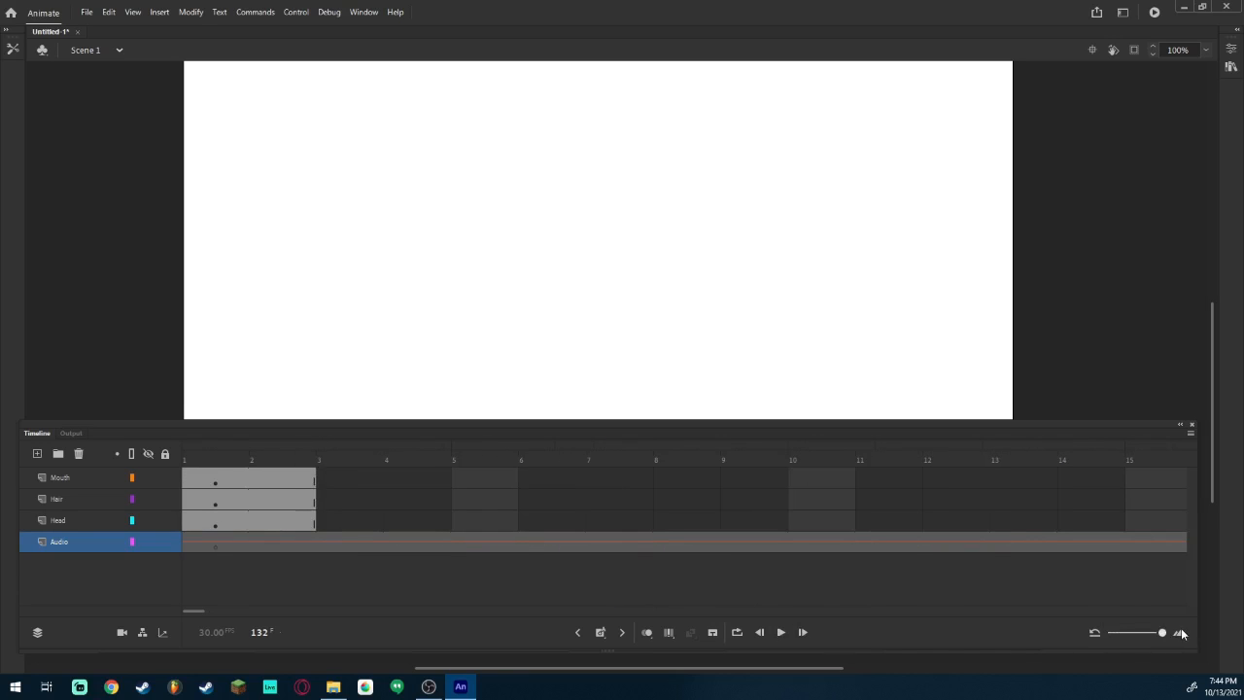
left_click(297, 525)
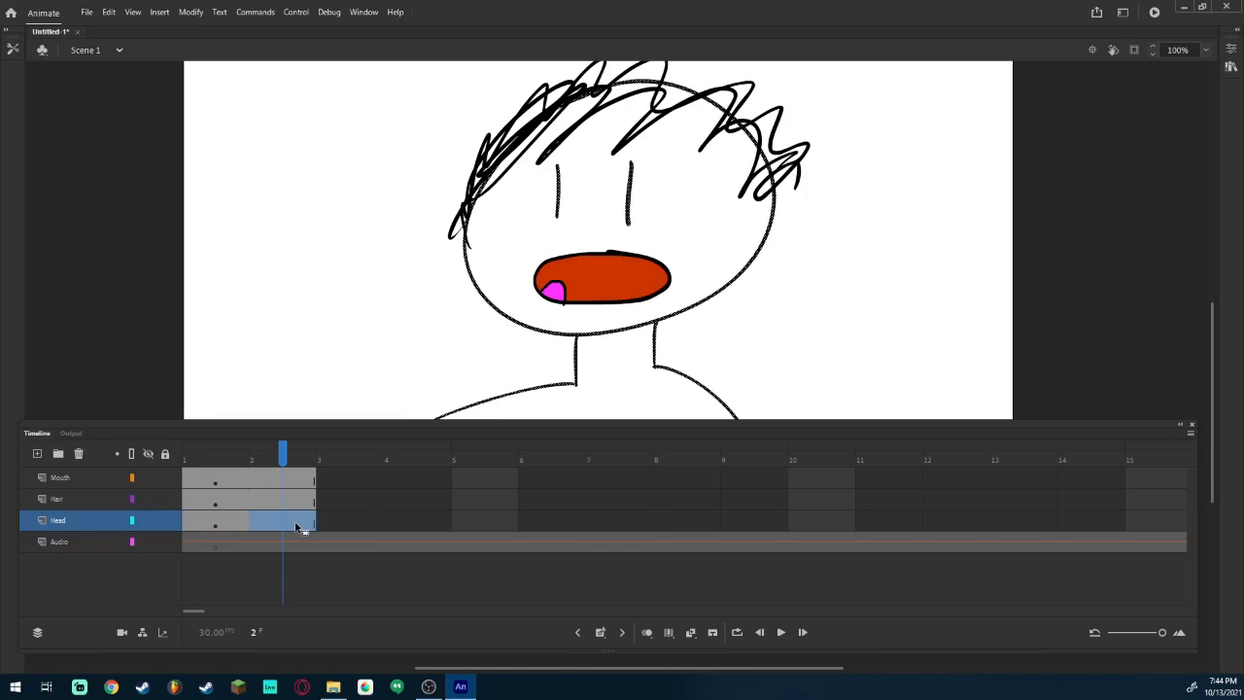
key("F5")
key("F5")
key("F5")
key("F5")
key("F5")
key("F5")
key("F5")
key("F5")
key("F5")
key("F5")
key("F5")
key("F5")
key("F5")
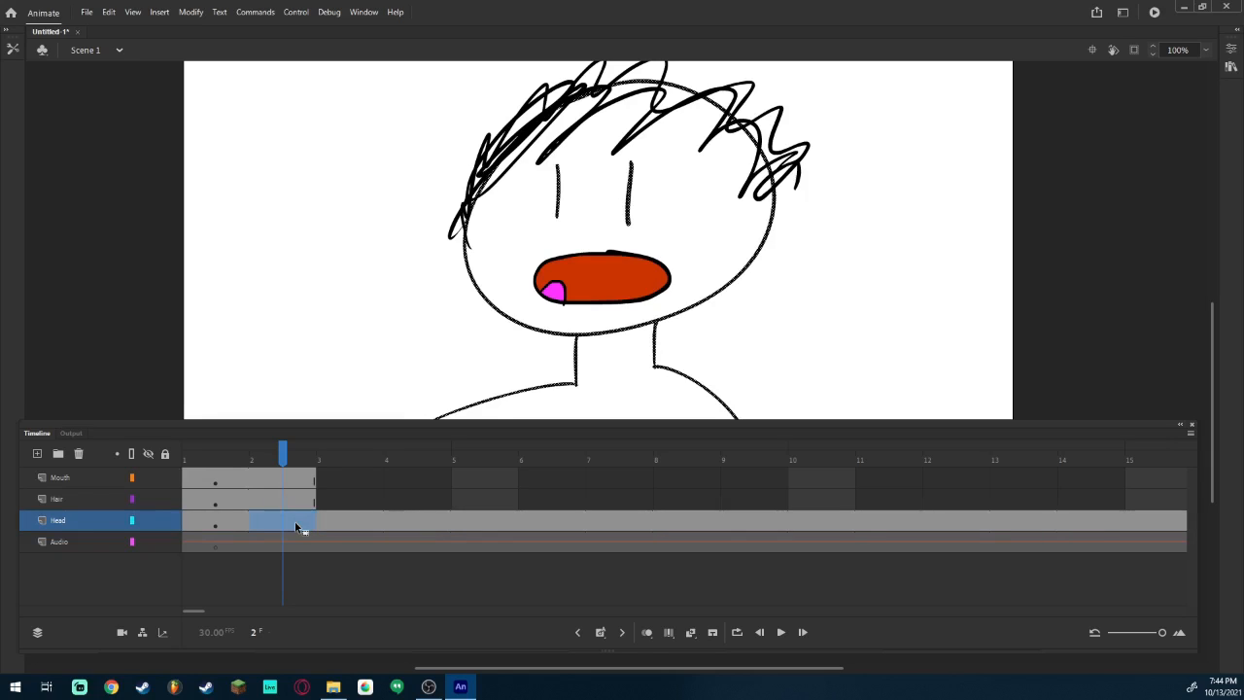
left_click(1063, 590)
left_click_drag(1162, 634, 1113, 648)
key("F5")
key("F5")
key("F5")
key("F5")
key("F5")
key("F5")
key("F5")
key("F5")
key("F5")
key("F5")
key("F5")
key("F5")
key("F5")
key("F5")
key("F5")
key("F5")
key("F5")
key("F5")
key("F5")
key("F5")
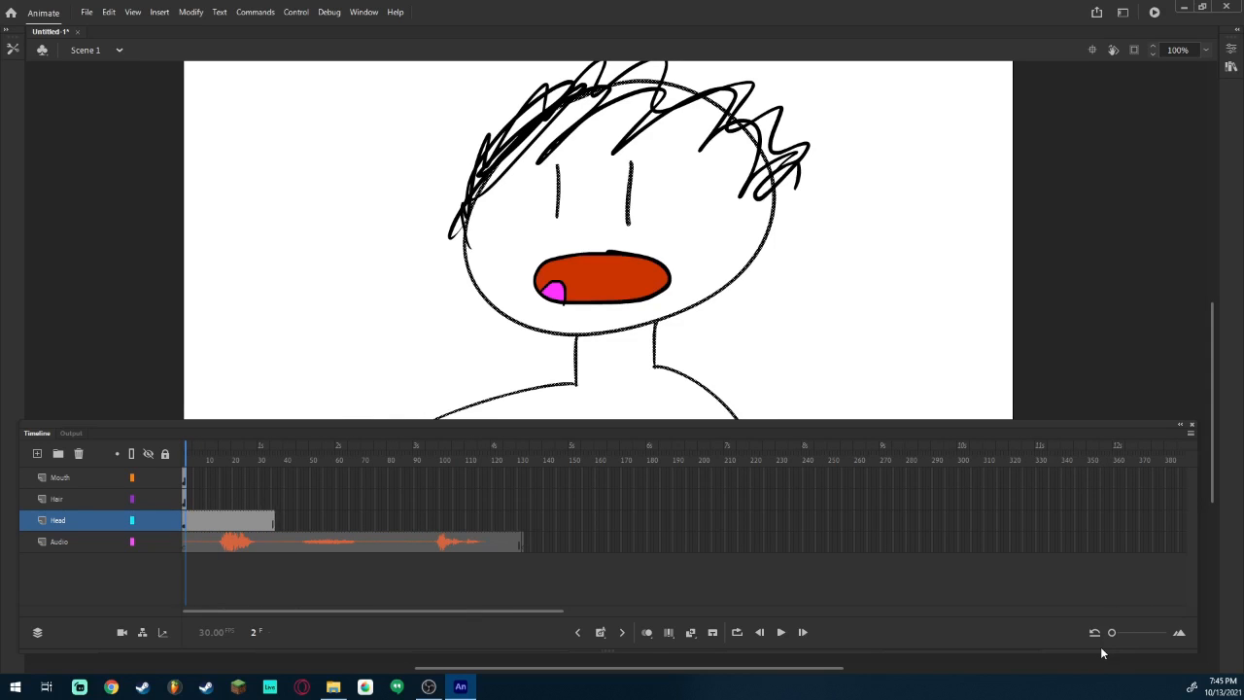
key("F5")
key("F5")
key("F5")
key("F5")
key("F5")
key("F5")
key("F5")
key("F5")
key("F5")
key("F5")
key("F5")
key("F5")
key("F5")
key("F5")
key("F5")
key("F5")
key("F5")
key("F5")
key("F5")
key("F5")
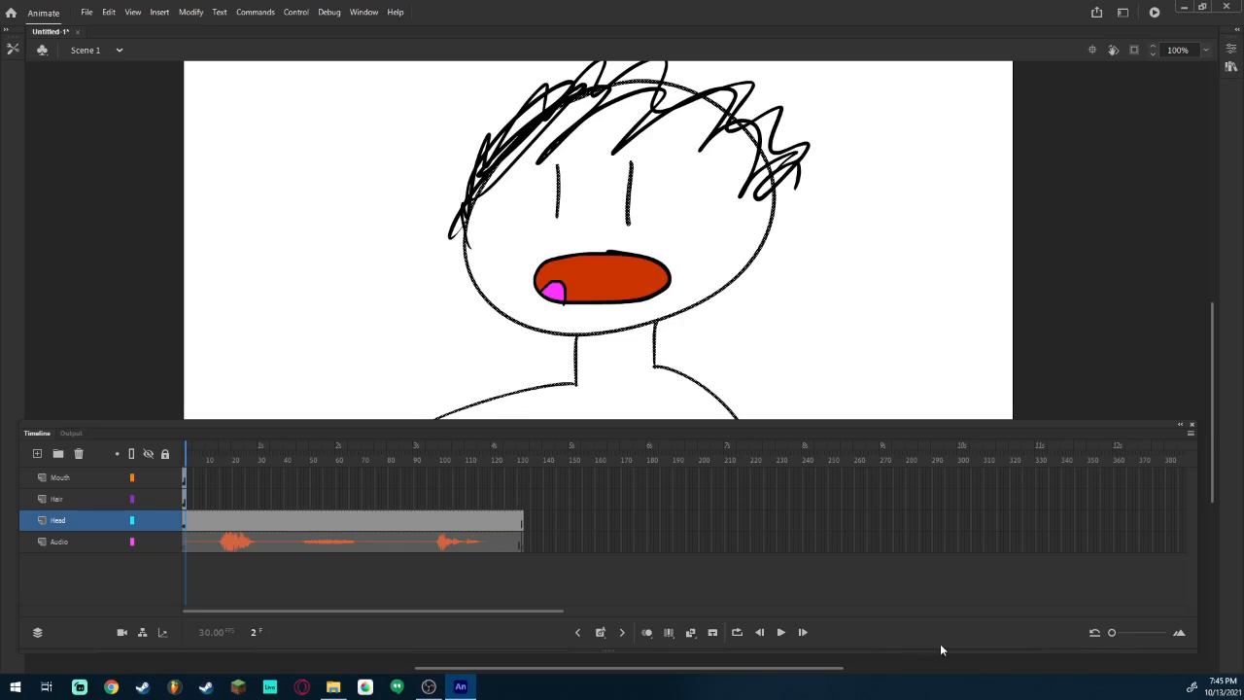
Extend the Hair layer's frames to about frame 131 so they match the Head and Audio layers.
left_click(184, 504)
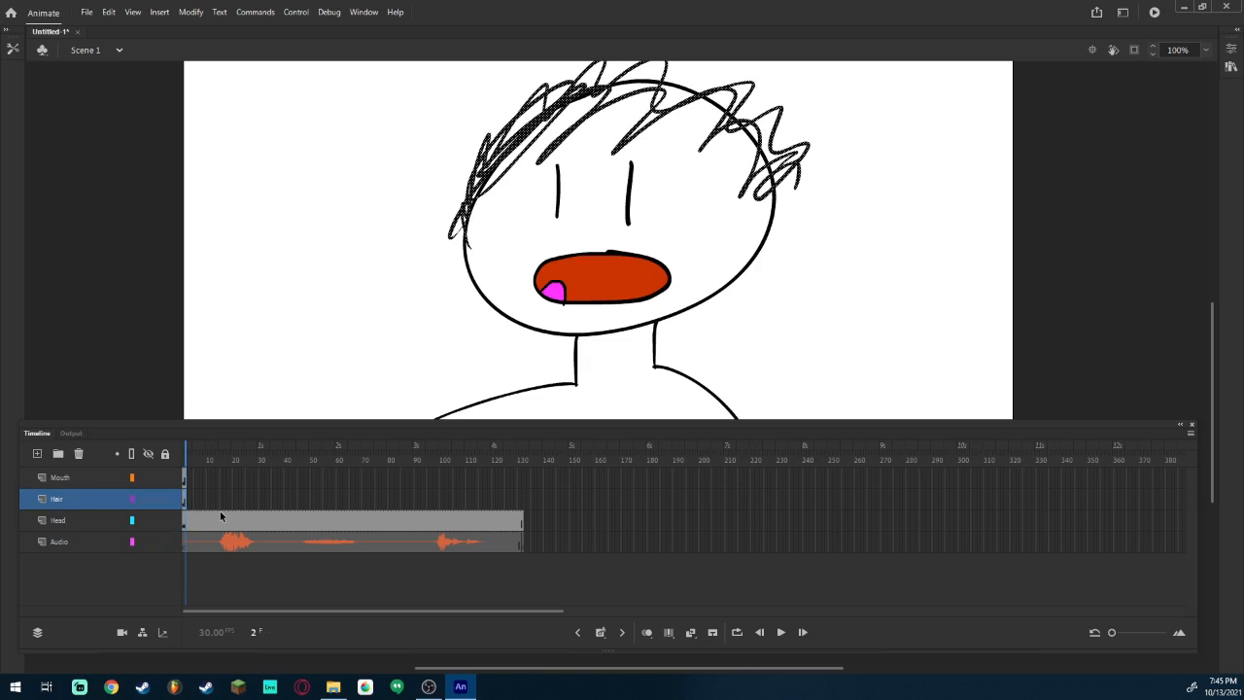
key("F5")
key("F5")
key("F5")
key("F5")
key("F5")
key("F5")
key("F5")
key("F5")
key("F5")
key("F5")
key("F5")
key("F5")
key("F5")
key("F5")
key("F5")
key("F5")
key("F5")
key("F5")
key("F5")
key("F5")
key("F5")
key("F5")
key("F5")
key("F5")
key("F5")
key("F5")
key("F5")
key("F5")
key("F5")
key("F5")
key("F5")
key("F5")
key("F5")
key("F5")
key("F5")
key("F5")
key("F5")
key("F5")
key("F5")
key("F5")
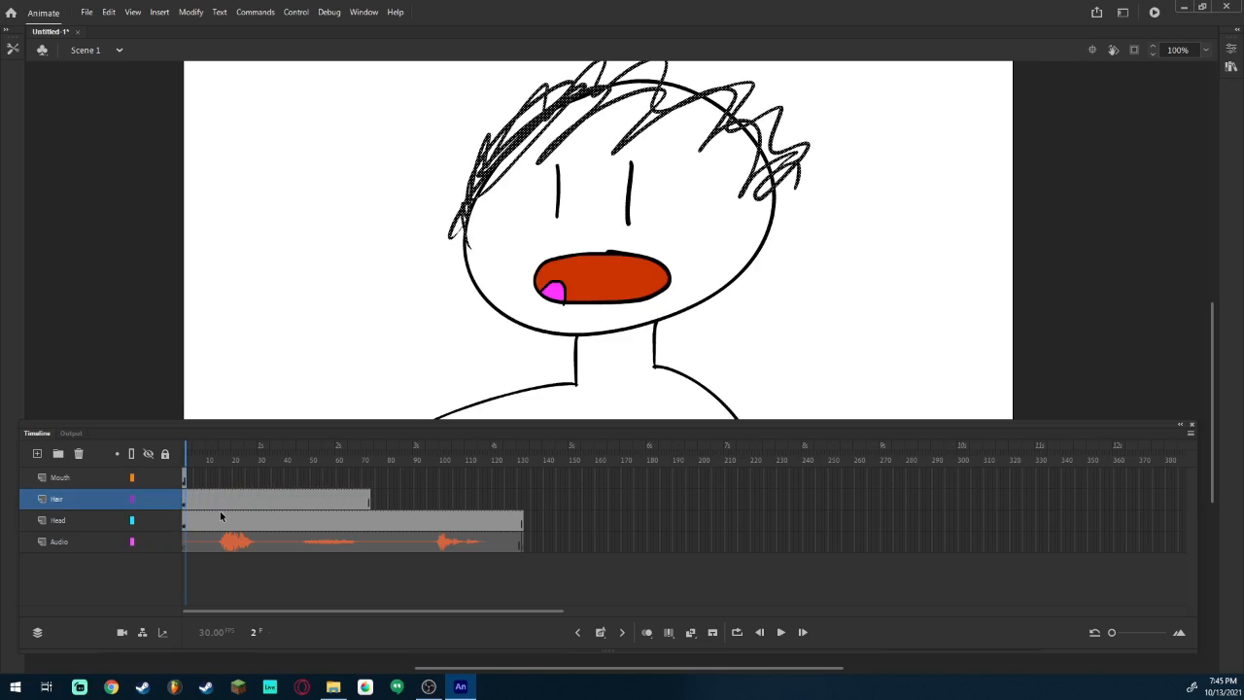
key("F5")
key("F5")
key("F5")
key("F5")
key("F5")
key("F5")
key("F5")
key("F5")
key("F5")
key("F5")
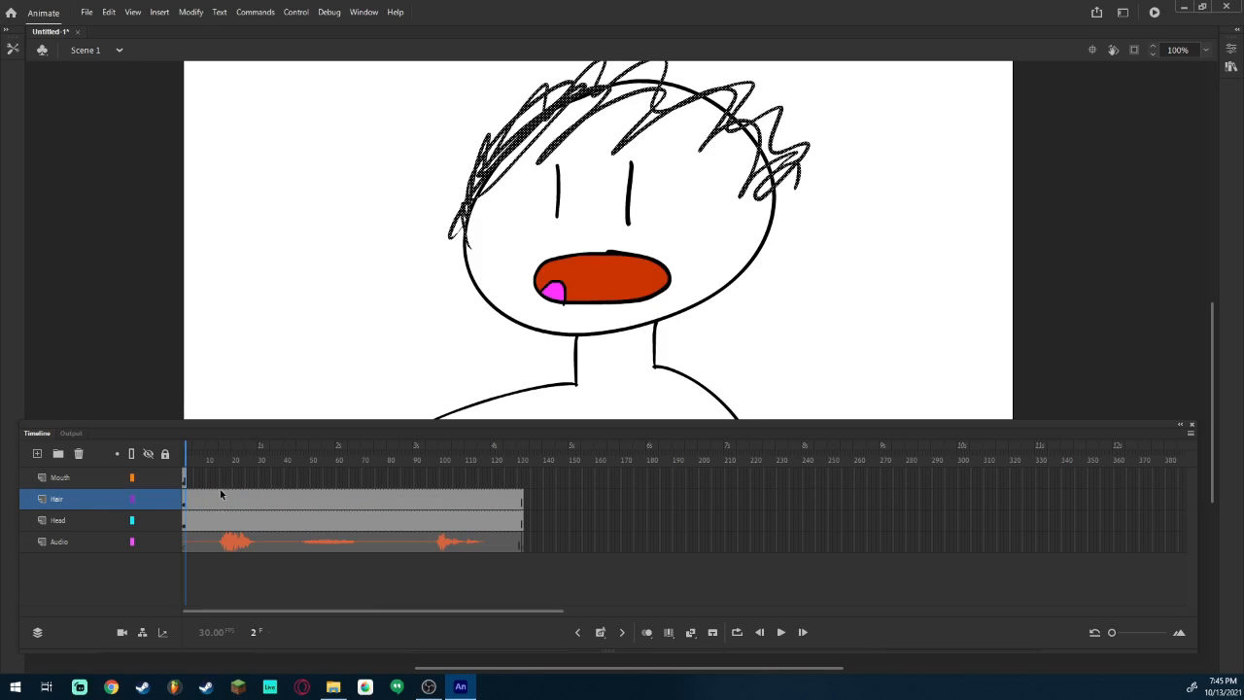
Extend the Mouth layer's frames to about frame 131 so it ends with the other layers.
left_click(187, 475)
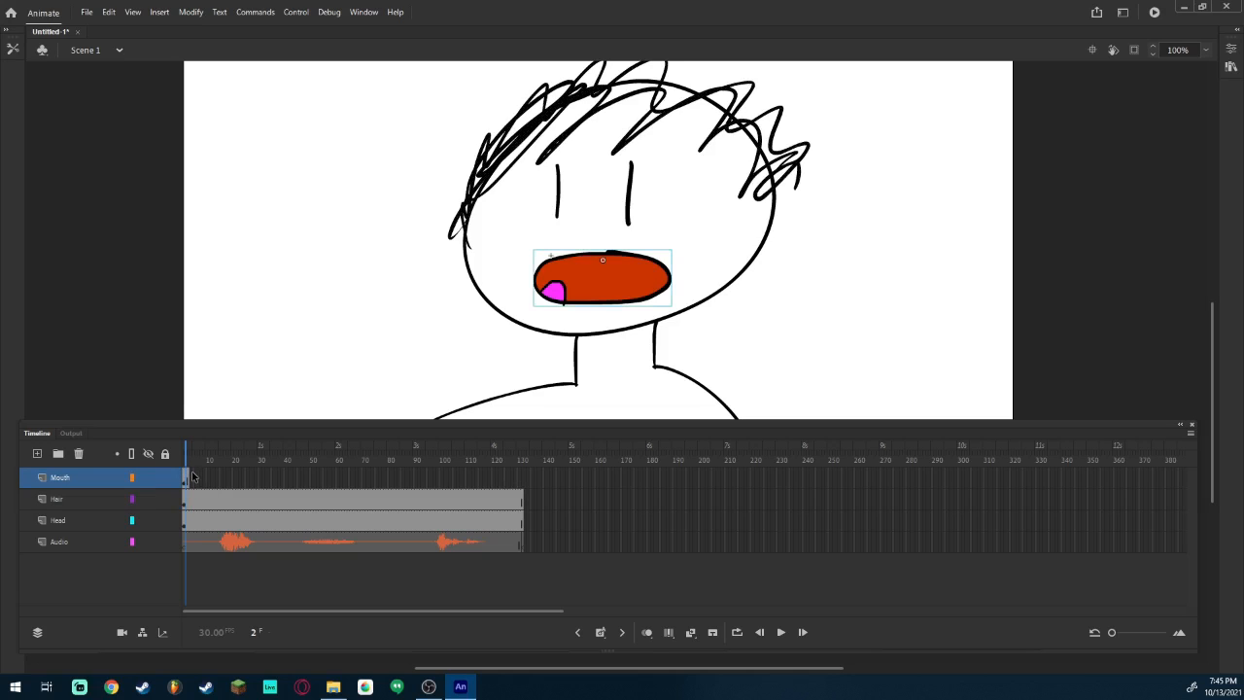
key("F5")
key("F5")
key("F5")
key("F5")
key("F5")
key("F5")
key("F5")
key("F5")
key("F5")
key("F5")
key("F5")
key("F5")
key("F5")
key("F5")
key("F5")
key("F5")
key("F5")
key("F5")
key("F5")
key("F5")
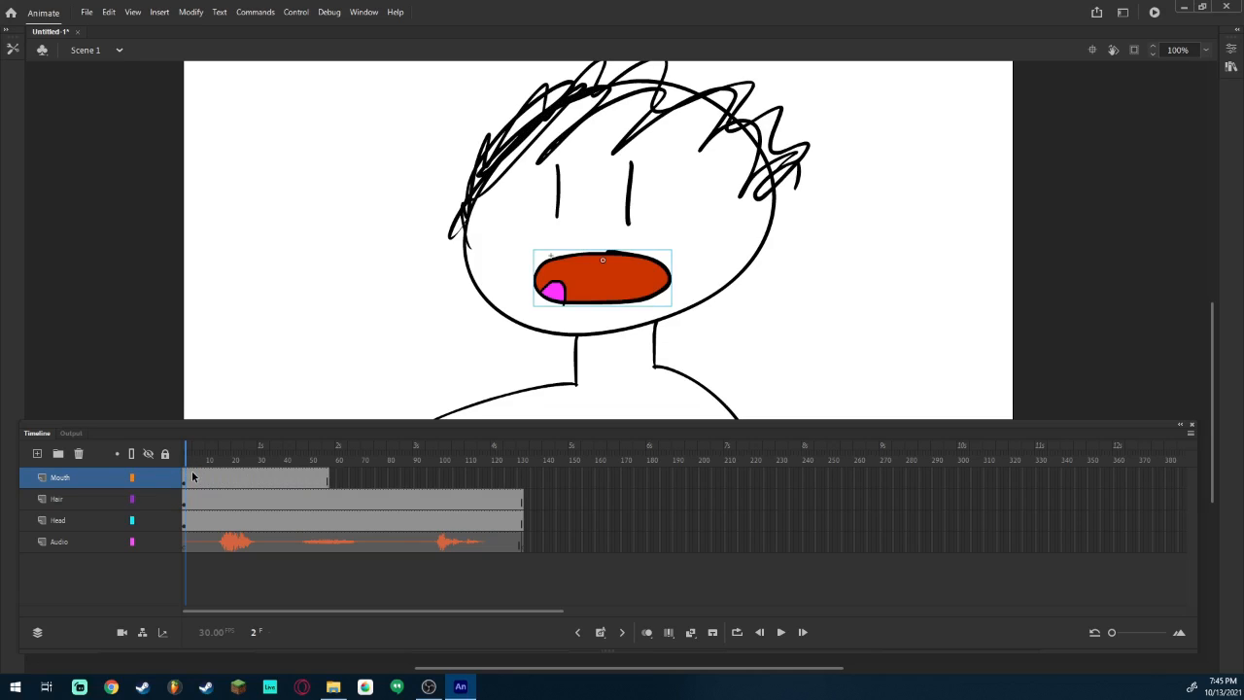
key("F5")
key("F5")
key("F5")
key("F5")
key("F5")
key("F5")
key("F5")
key("F5")
key("F5")
key("F5")
key("F5")
key("F5")
key("F5")
key("F5")
key("F5")
key("F5")
key("F5")
key("F5")
key("F5")
key("F5")
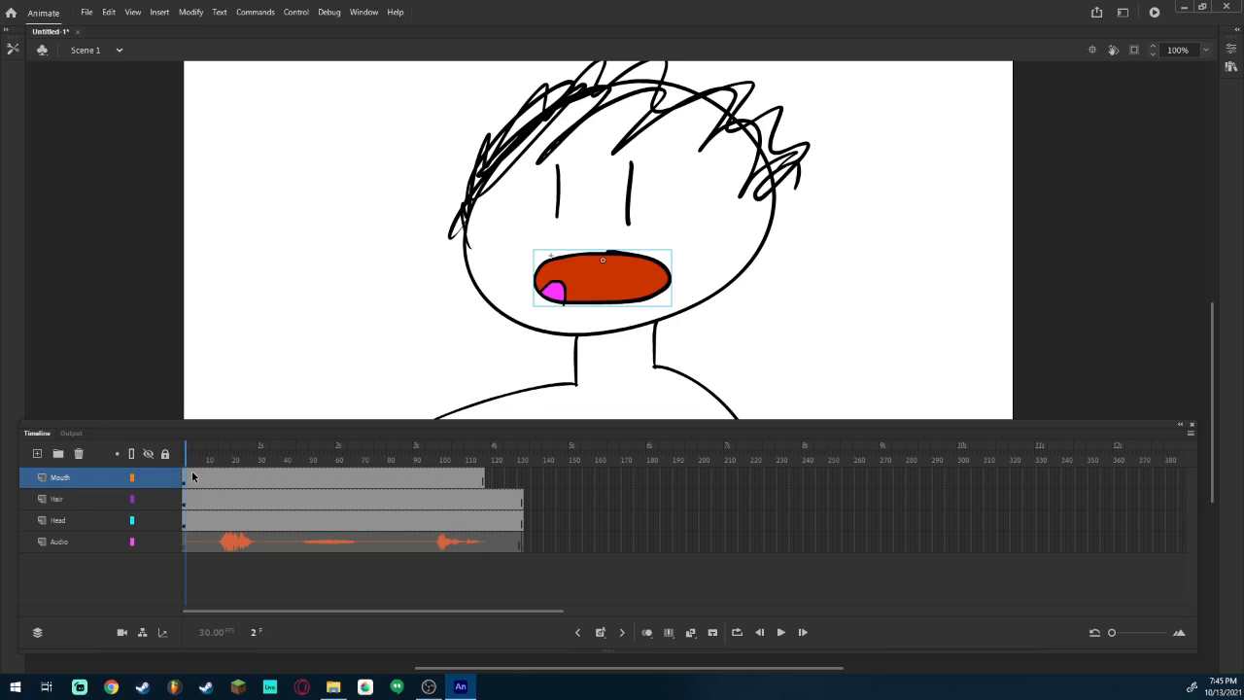
key("F5")
key("F5")
key("F5")
key("F5")
key("F5")
key("F5")
key("F5")
key("F5")
key("F5")
key("F5")
key("F5")
key("F5")
key("F5")
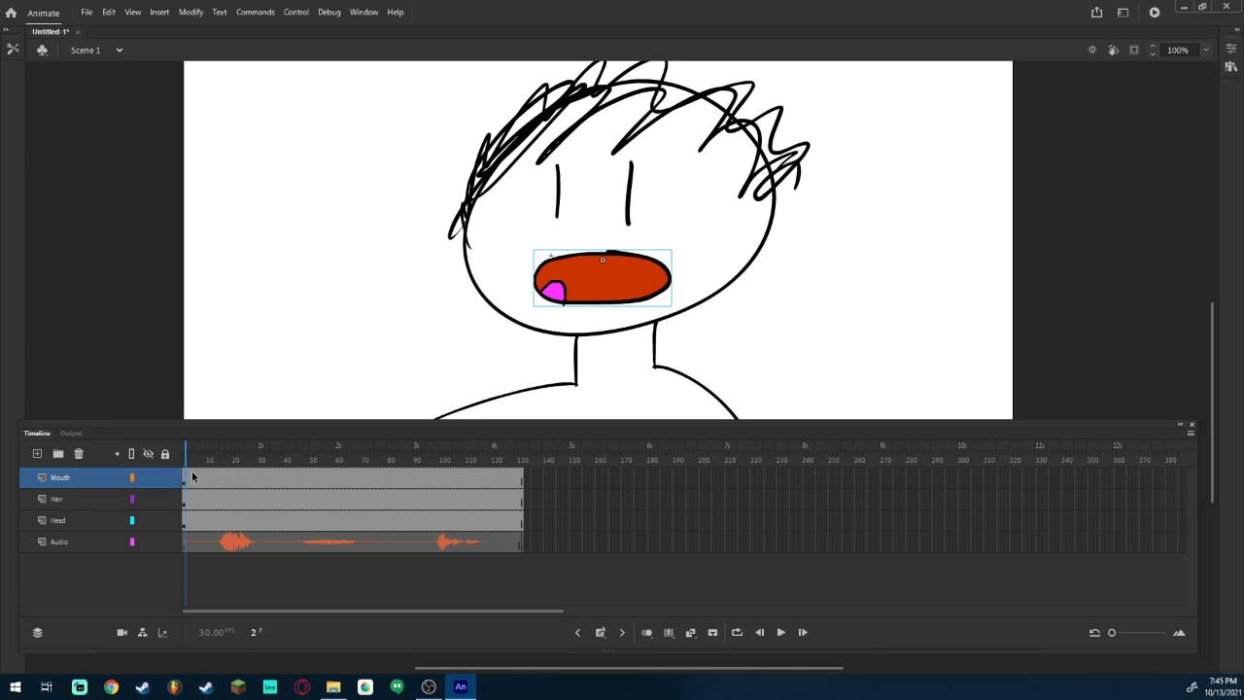
Enlarge the timeline frames and play the animation from frame 1 to preview the mouth before lip syncing.
left_click_drag(1112, 633, 1162, 633)
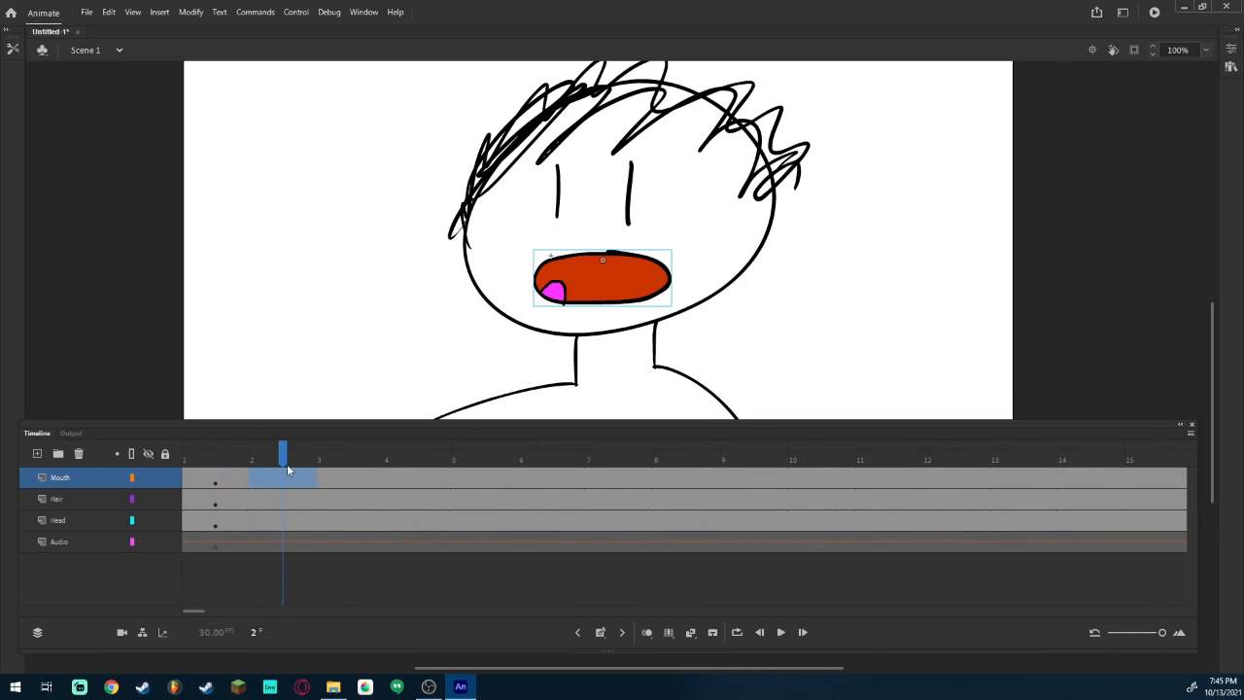
left_click(208, 476)
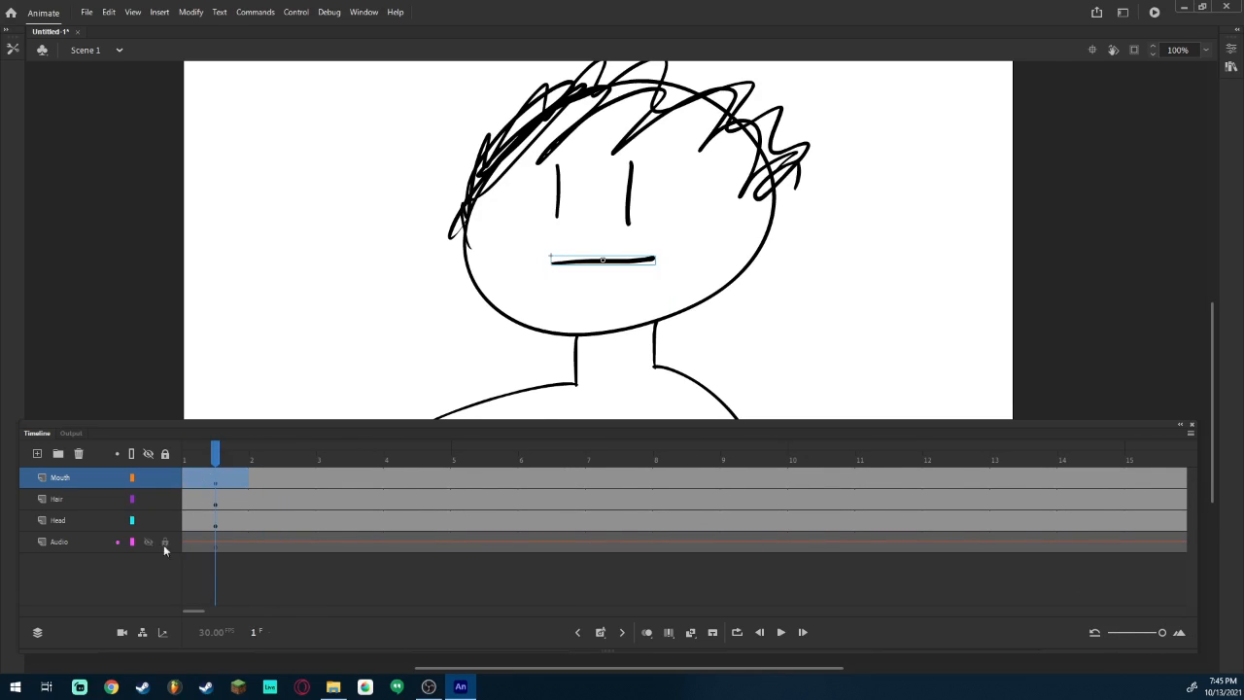
left_click(781, 633)
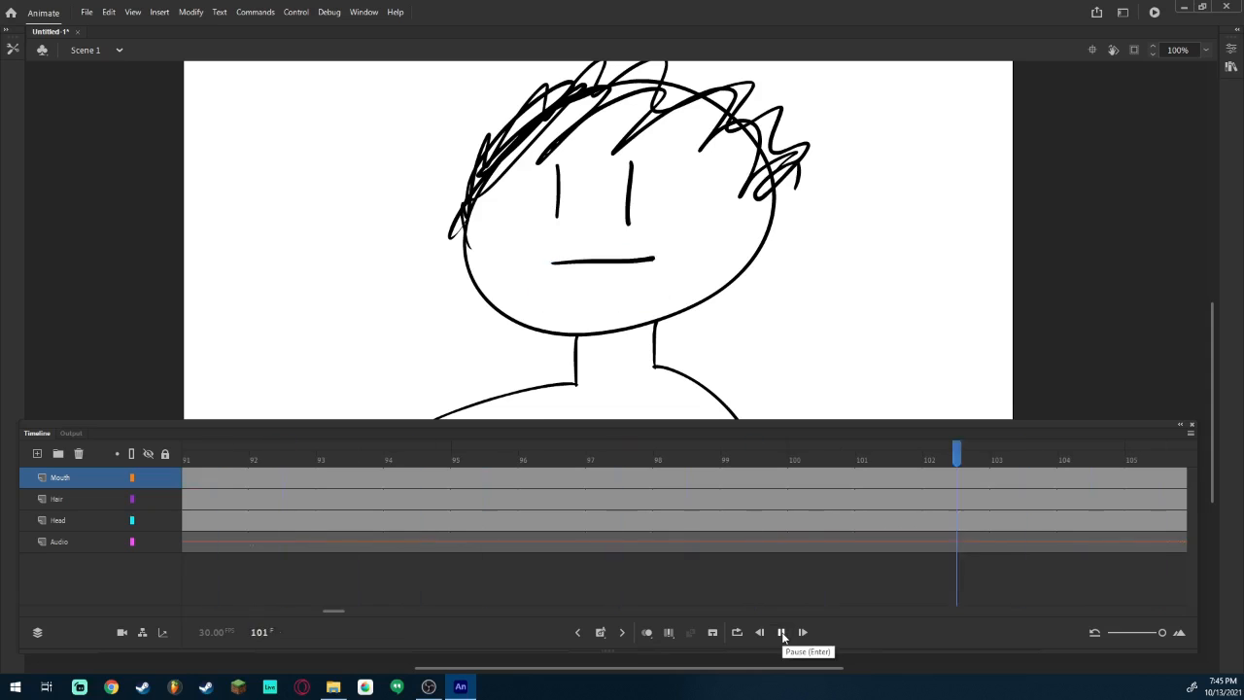
left_click(781, 633)
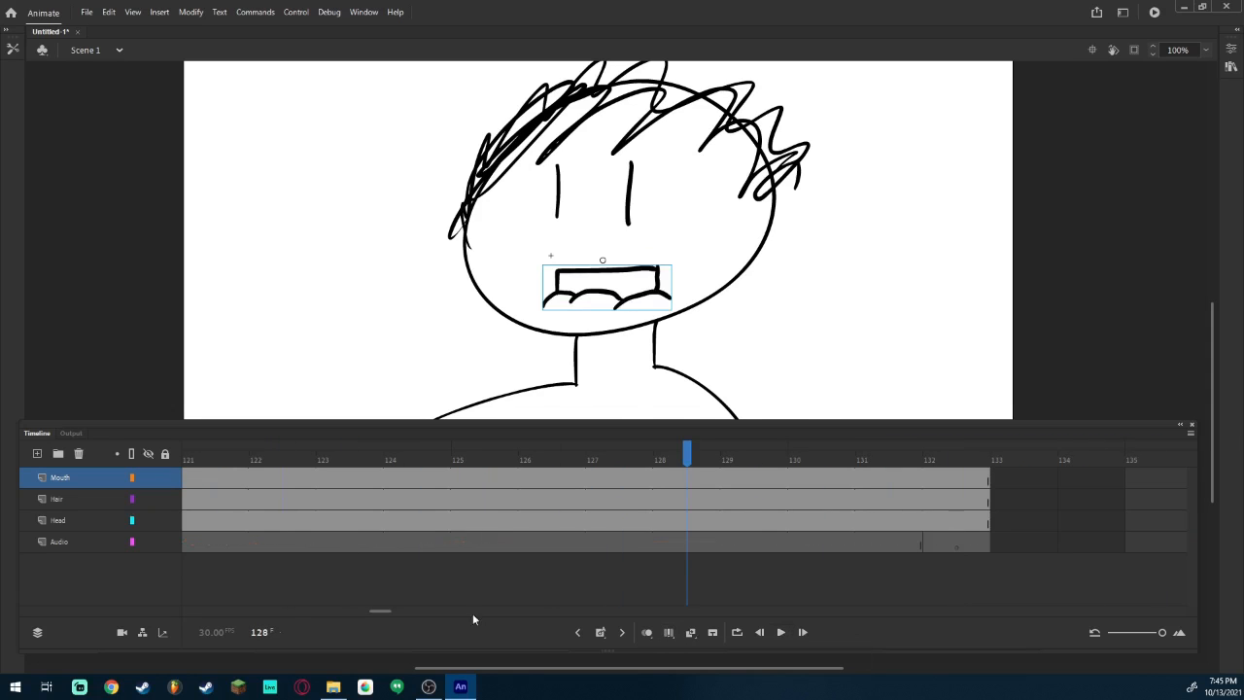
Select the Mouth symbol on frame 1 of the Mouth layer and open its Lip Syncing settings.
left_click_drag(381, 612, 165, 605)
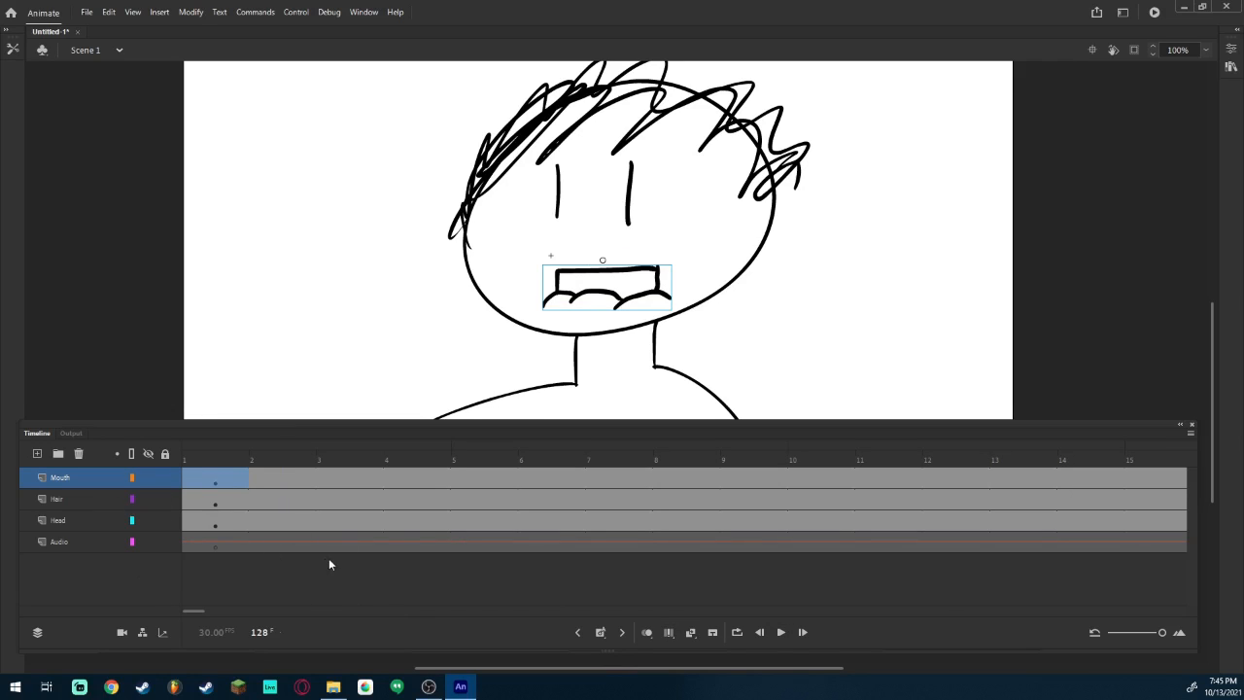
left_click(244, 486)
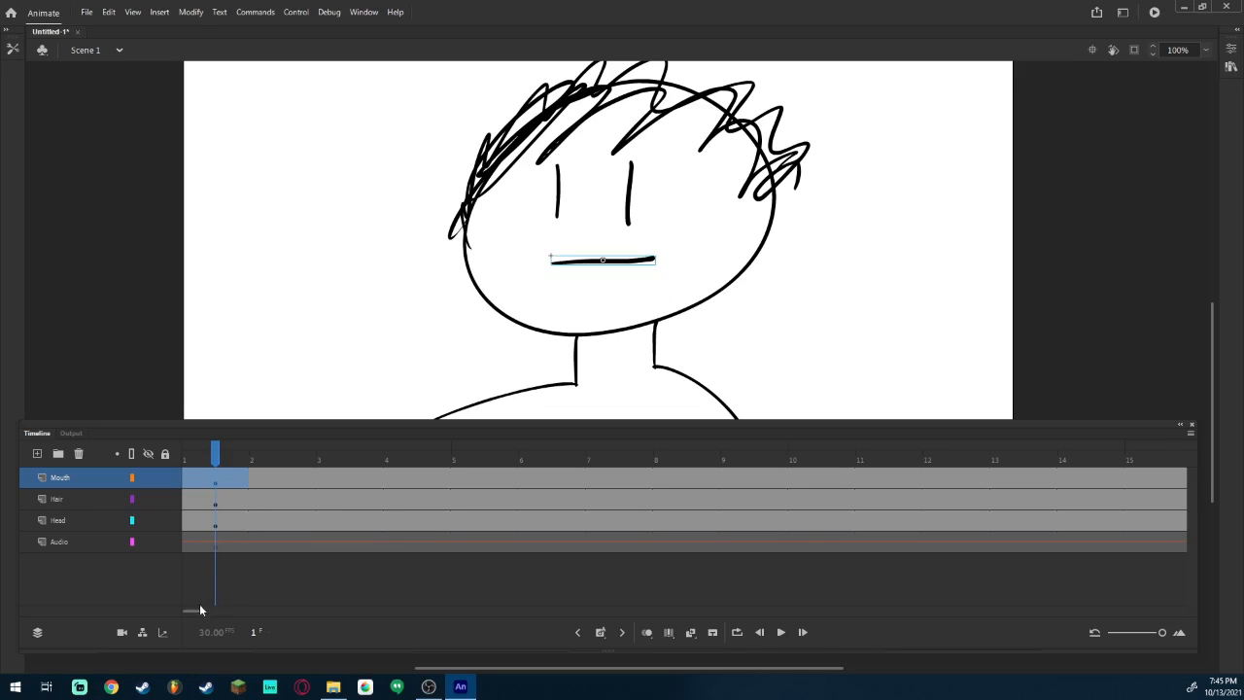
mouse_move(238, 470)
left_mouse_down()
mouse_move(959, 465)
mouse_move(176, 470)
left_mouse_up()
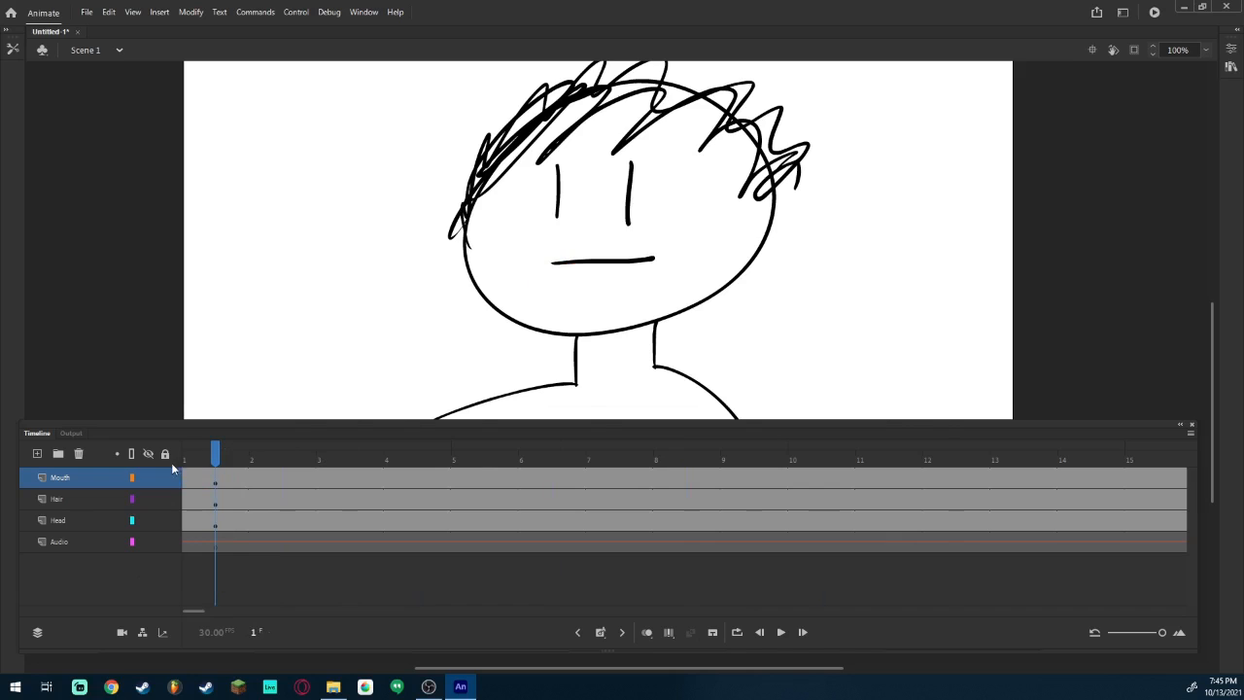
left_click(1232, 51)
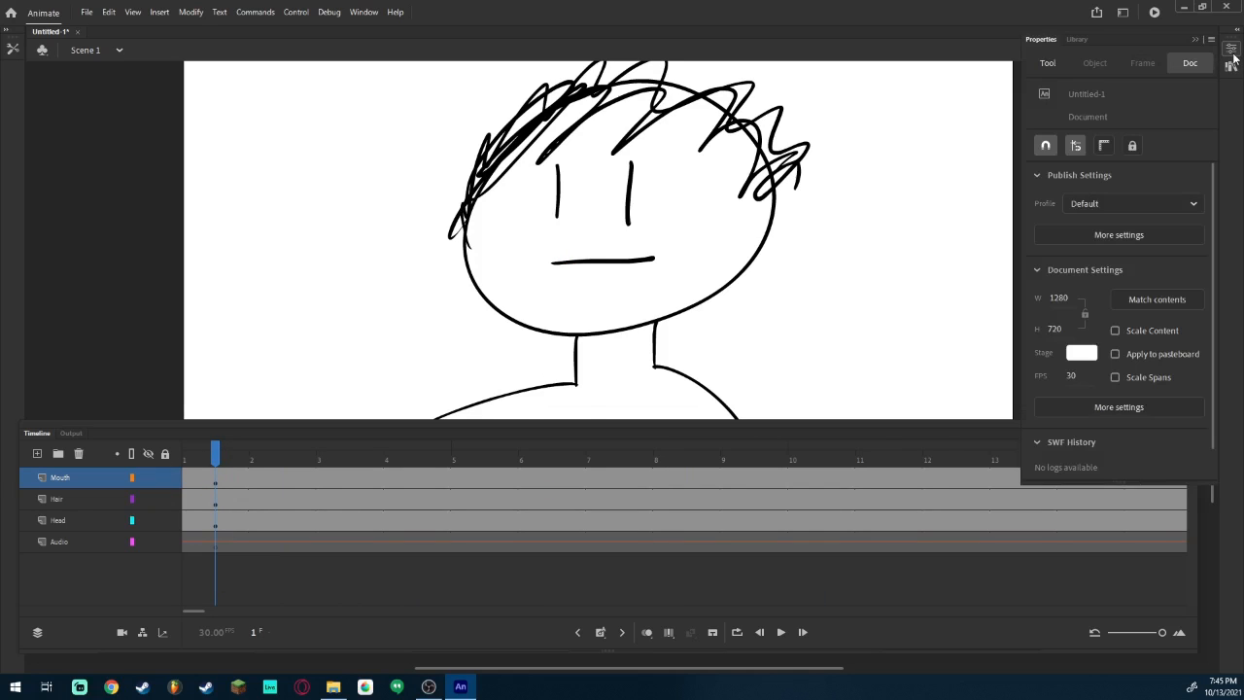
left_click(208, 483)
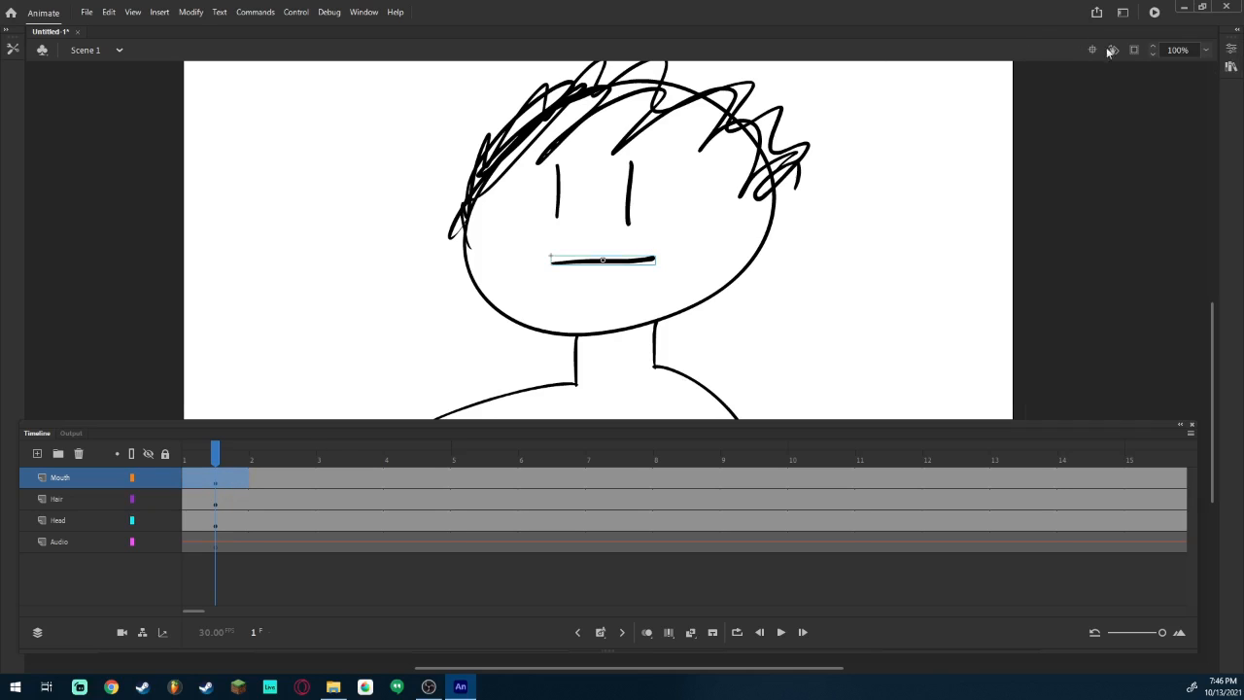
left_click(1230, 51)
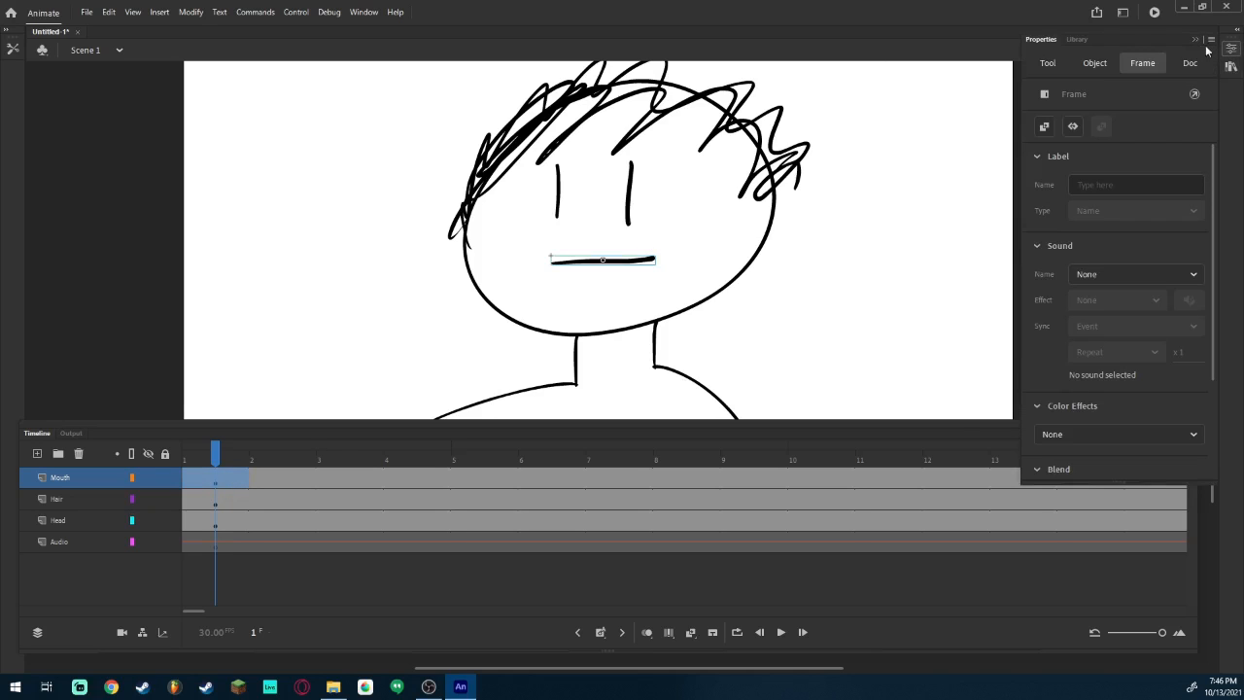
left_click(1108, 65)
scroll(1103, 321, "down", 1)
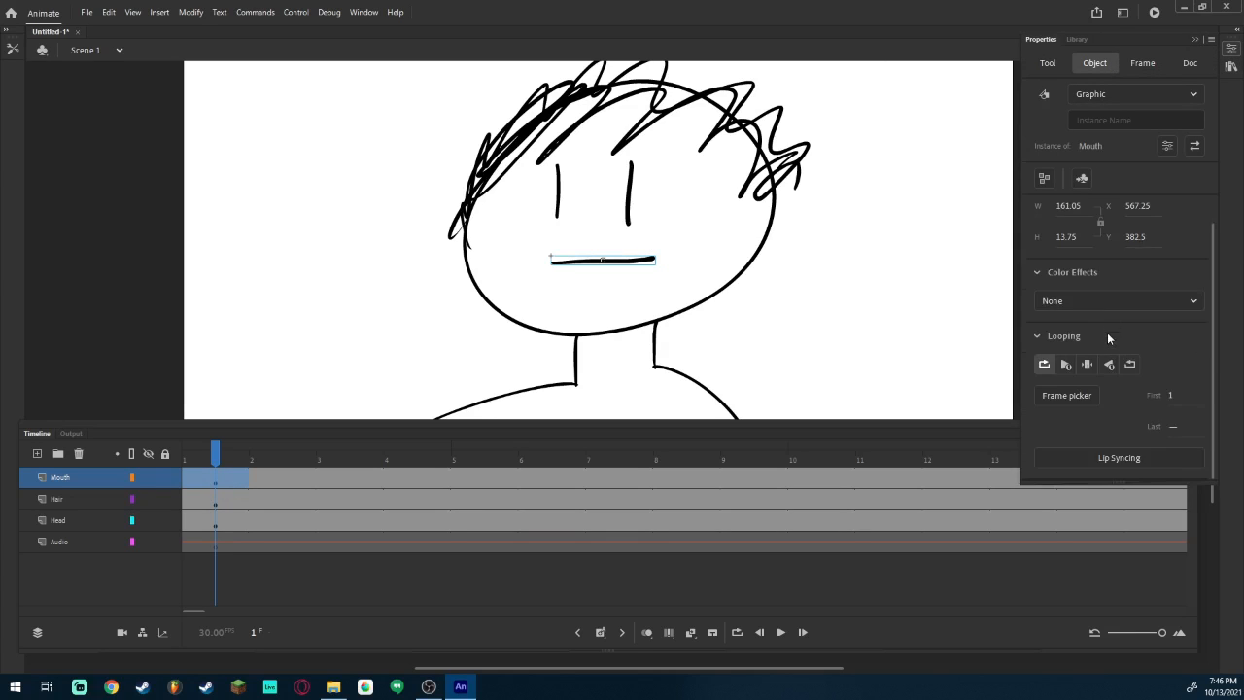
left_click(1106, 471)
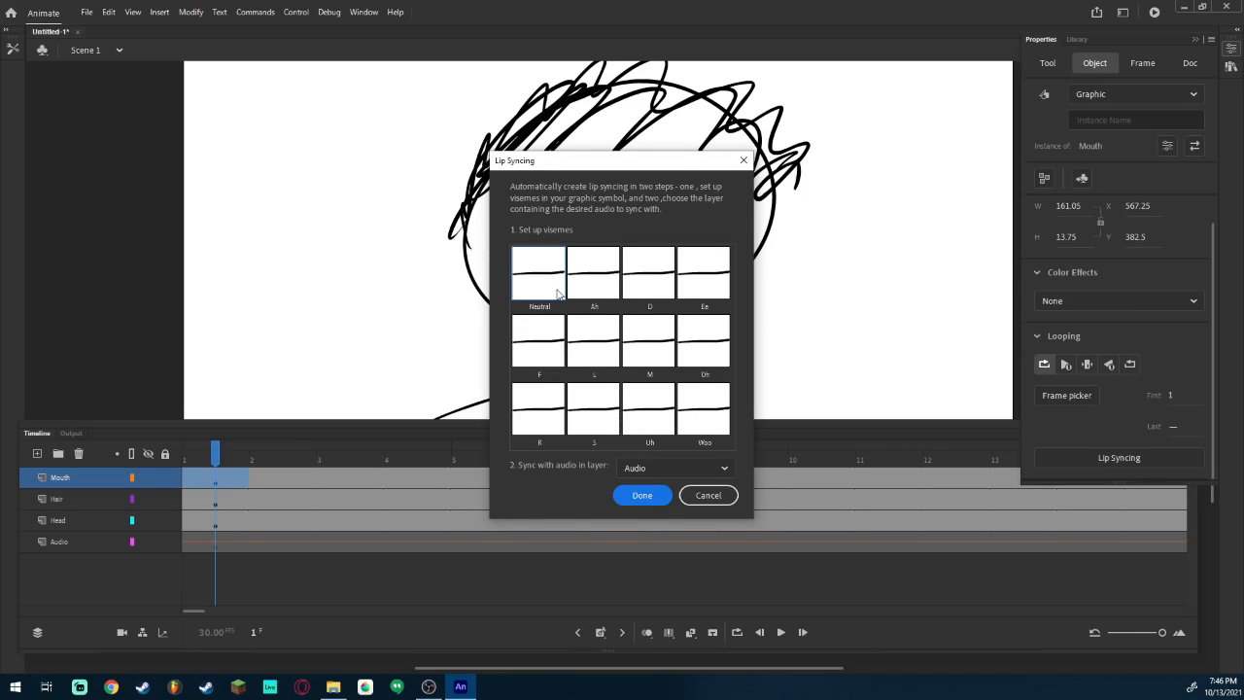
Assign mouth frame 2 (A, I) to the Ah viseme and mouth frame 3 to the D and Ee visemes.
left_click(594, 283)
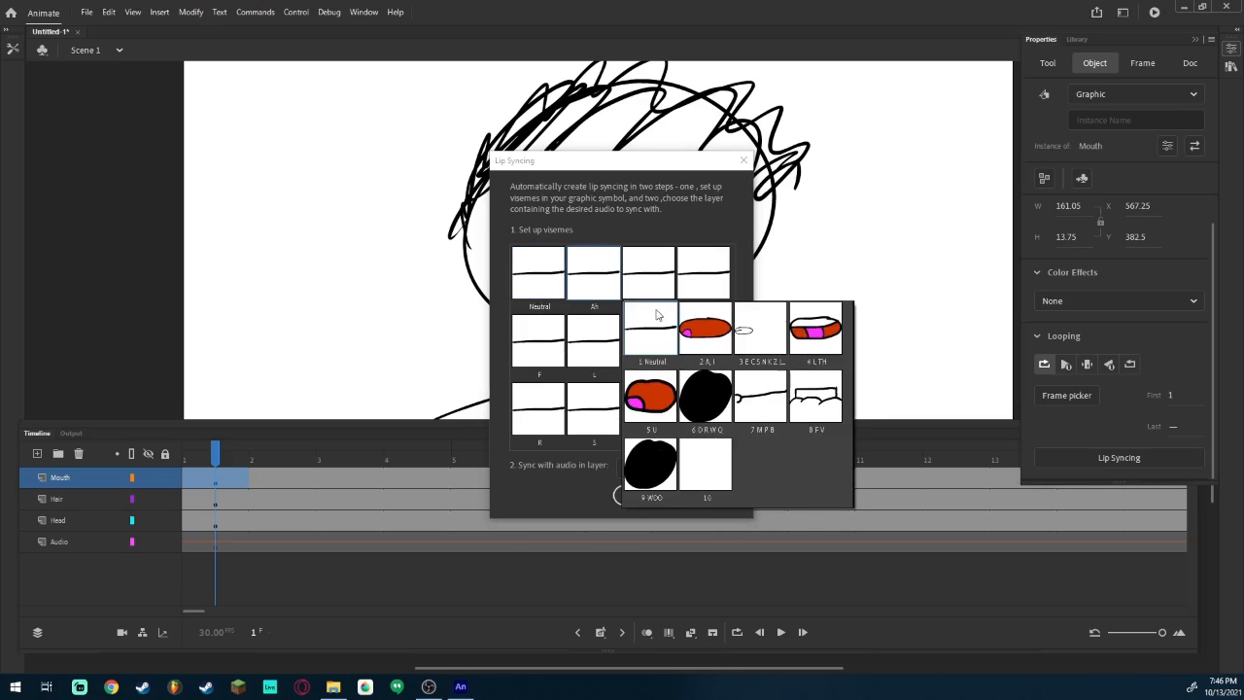
left_click(688, 321)
left_click(658, 281)
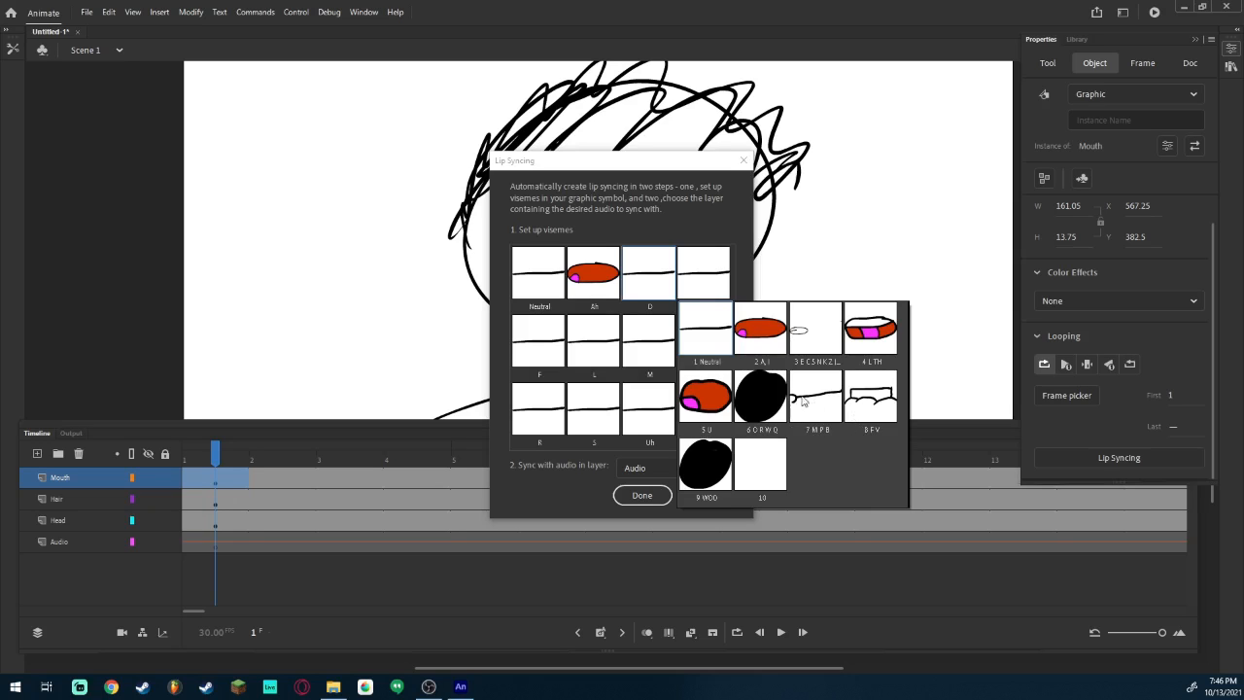
left_click(816, 339)
left_click(712, 285)
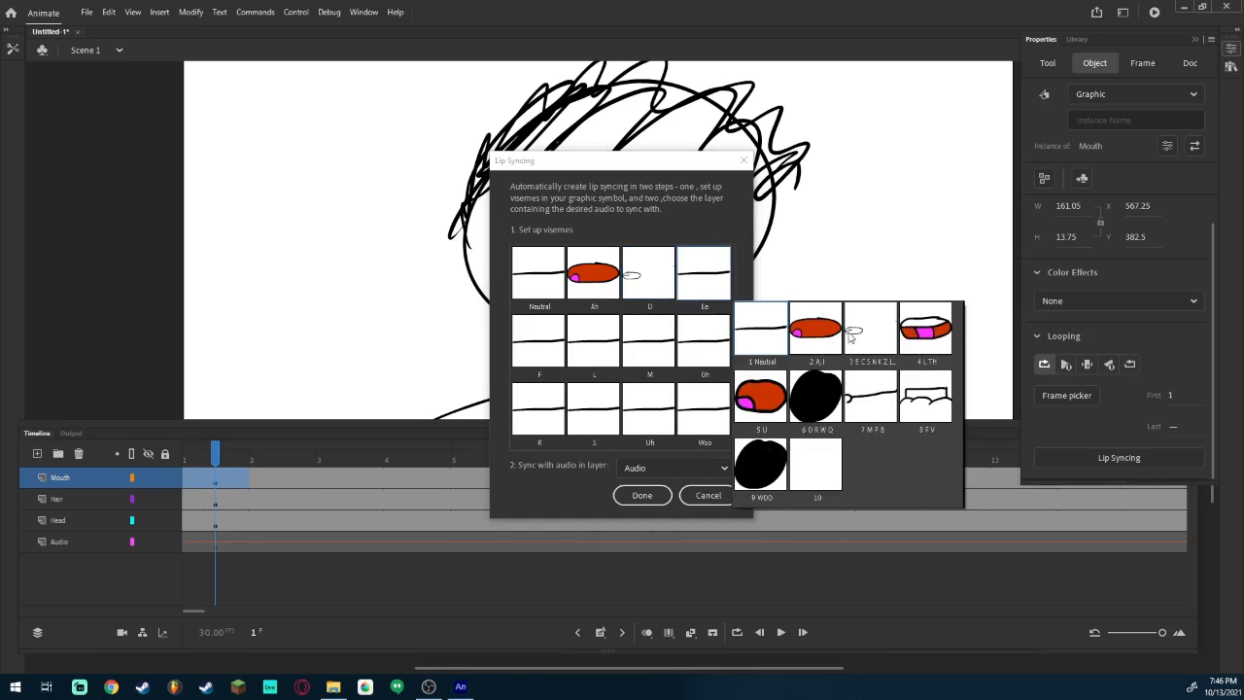
left_click(870, 332)
Assign mouth frame 8 (F V) to the F viseme, frame 4 (L TH) to L, and frame 7 (M P B) to M.
left_click(548, 353)
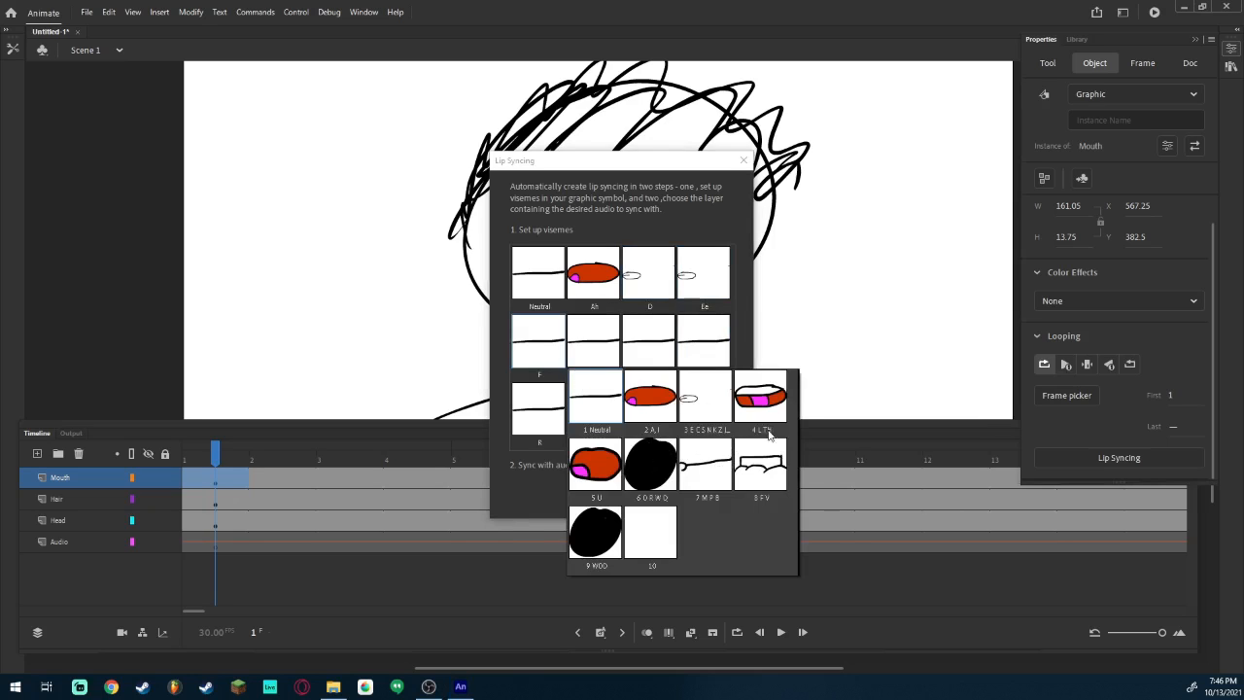
left_click(745, 470)
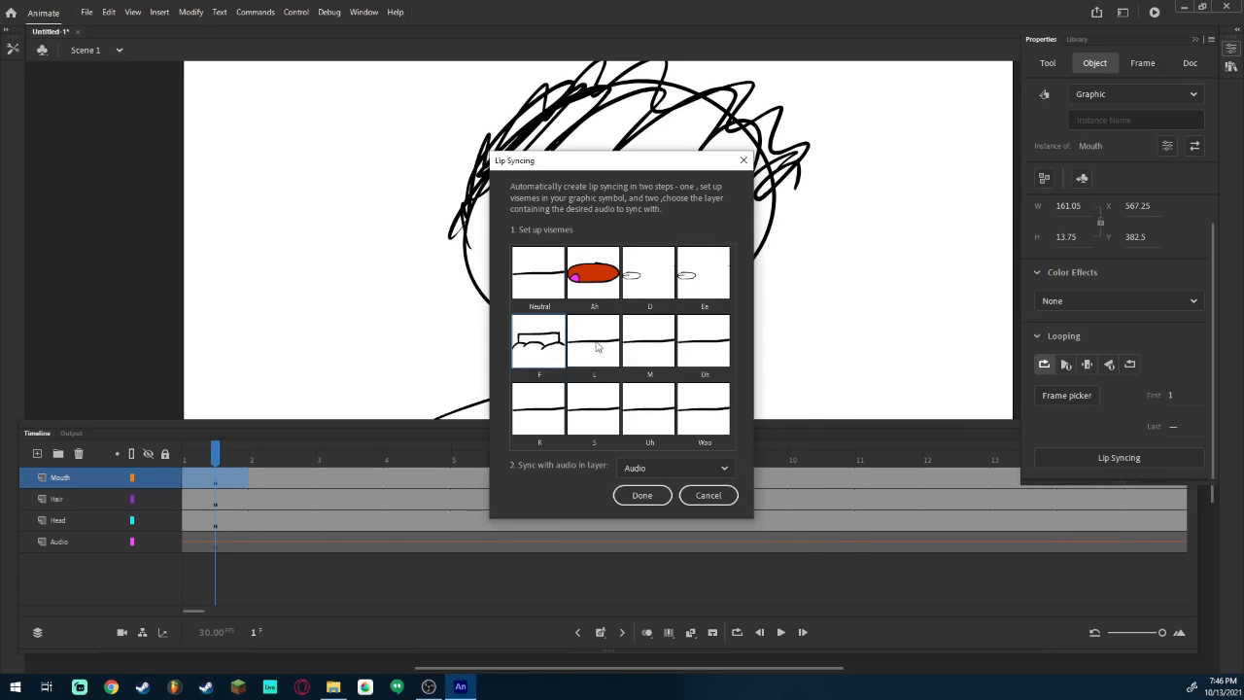
left_click(594, 345)
left_click(820, 395)
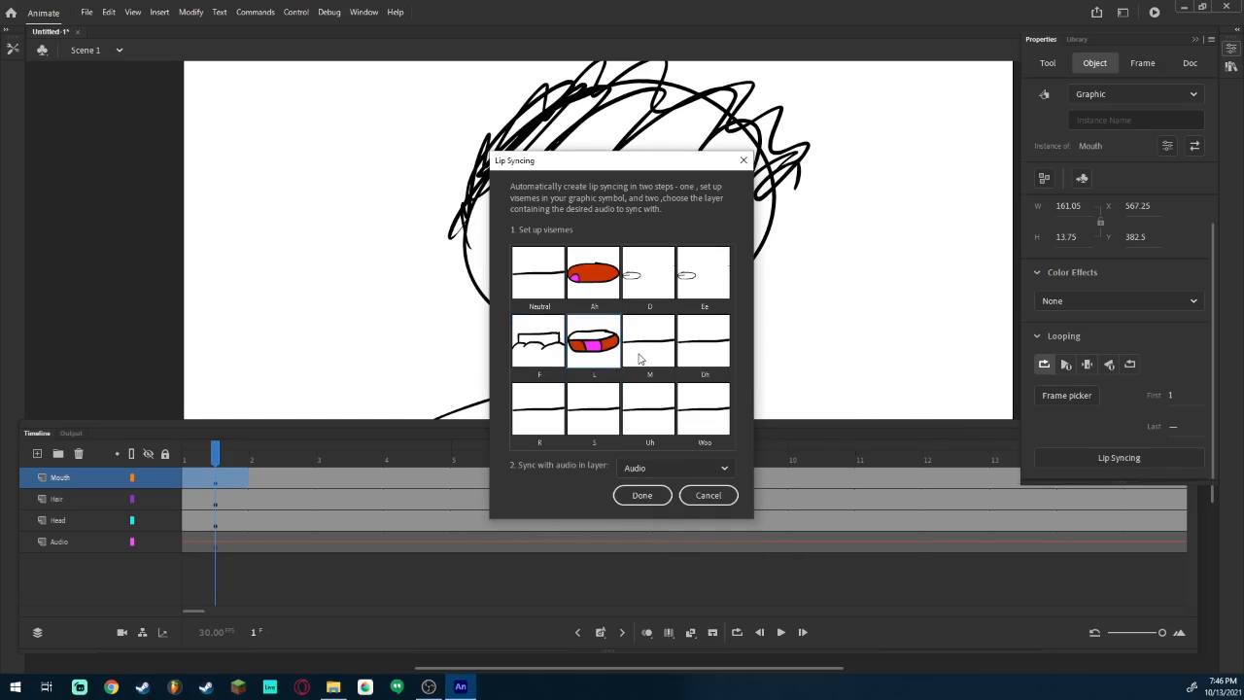
left_click(640, 358)
left_click(803, 468)
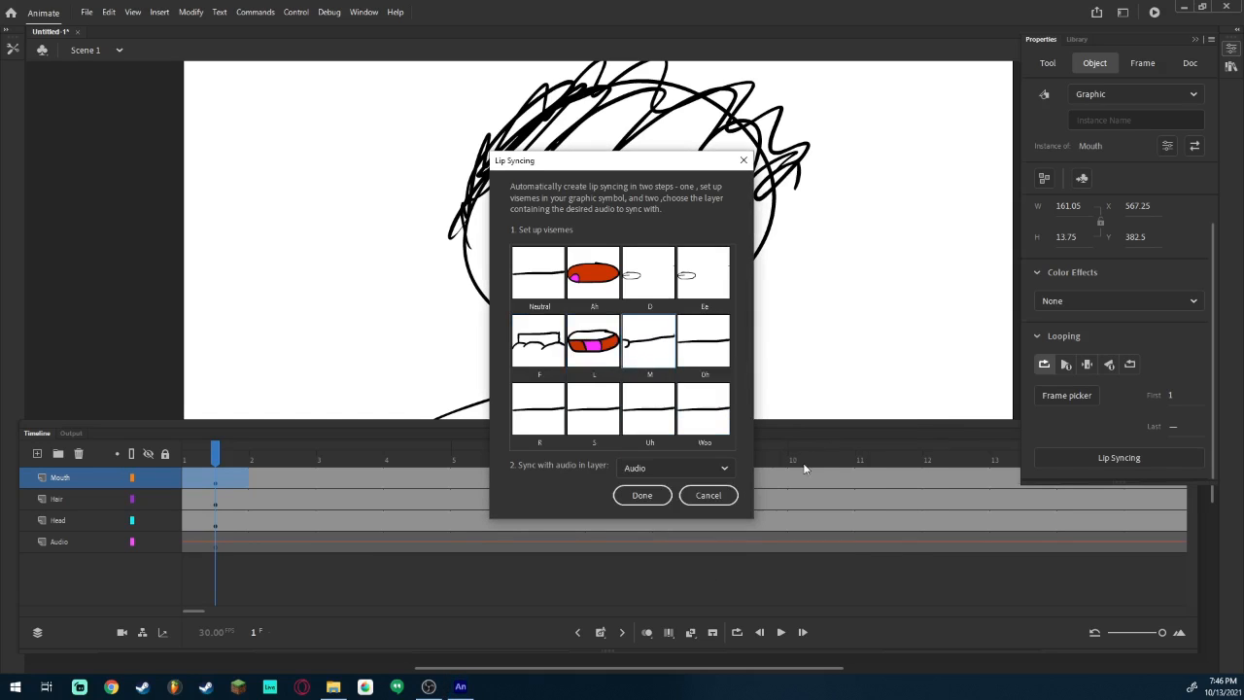
Assign mouth frame 6 (O R W Q) to the Oh and R visemes and mouth frame 3 to the S viseme.
left_click(708, 352)
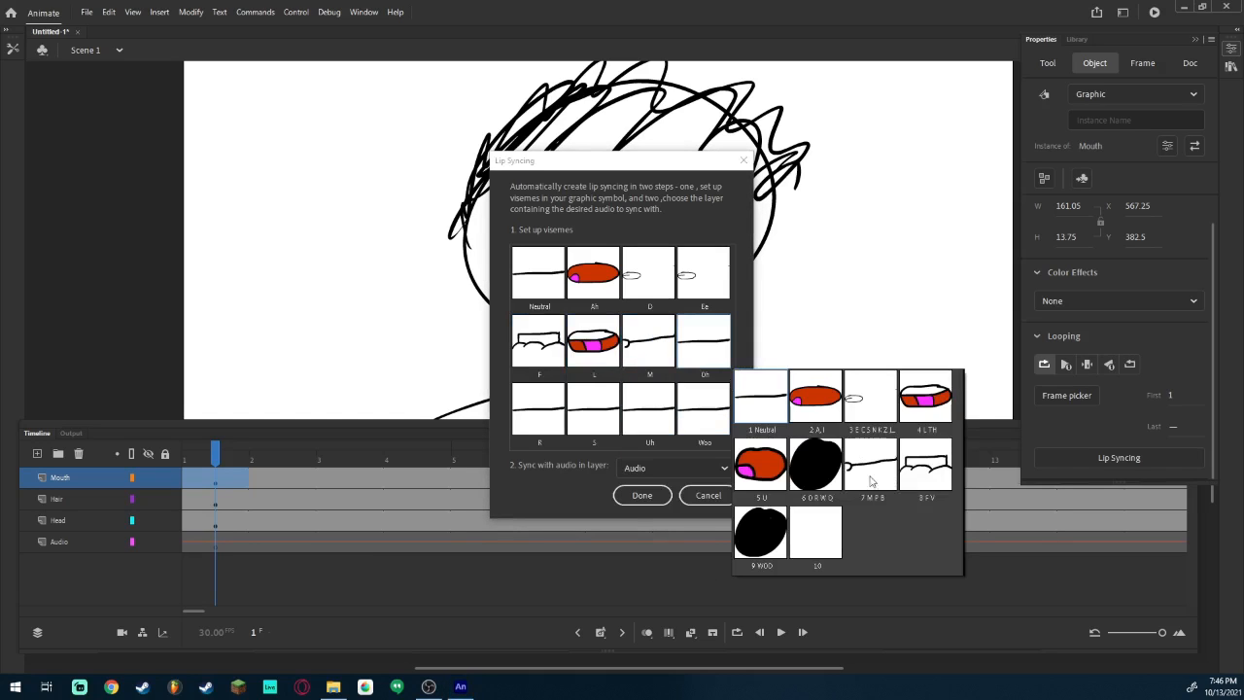
left_click(824, 450)
left_click(546, 428)
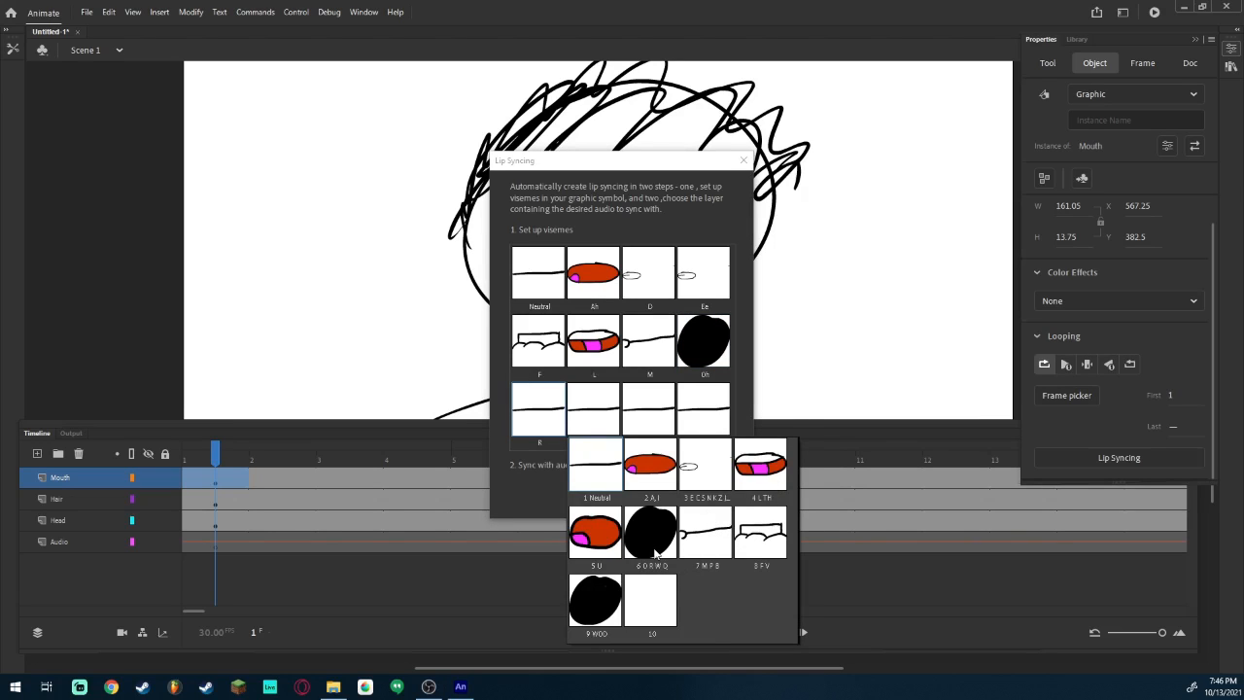
left_click(654, 552)
left_click(596, 433)
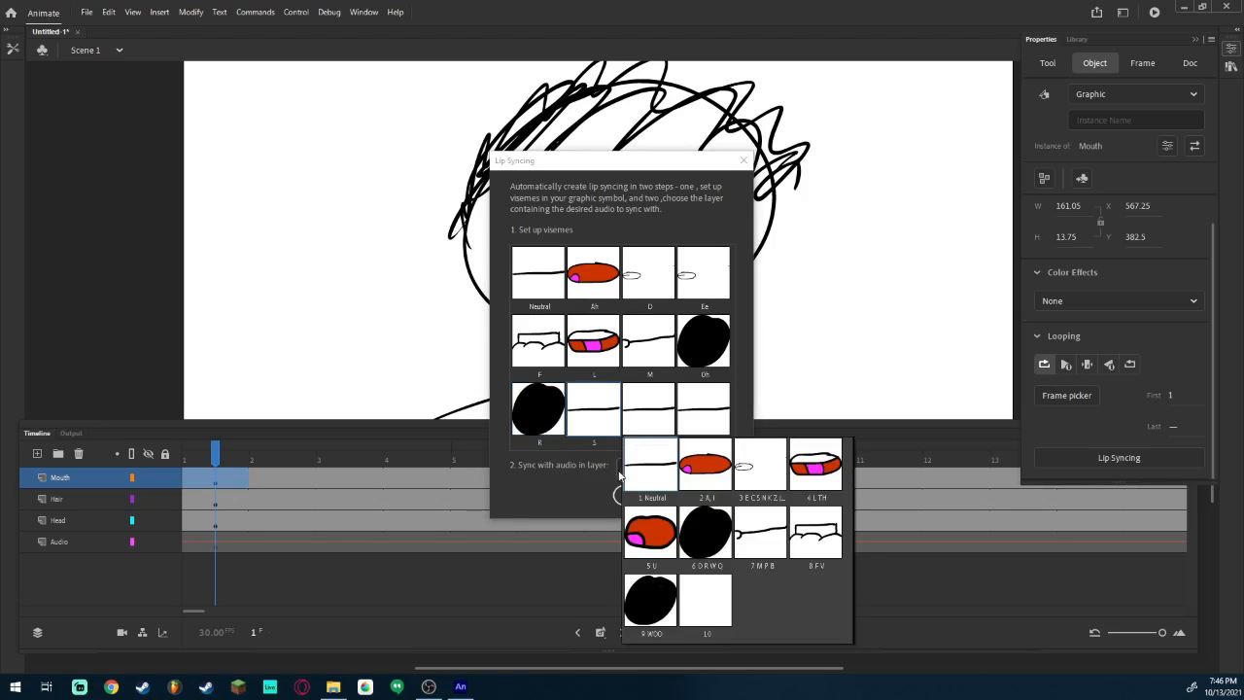
left_click(778, 481)
Assign mouth frame 5 (U) to Uh and frame 9 (WOO) to Woo, and apply the lip sync with the Audio layer.
left_click(672, 436)
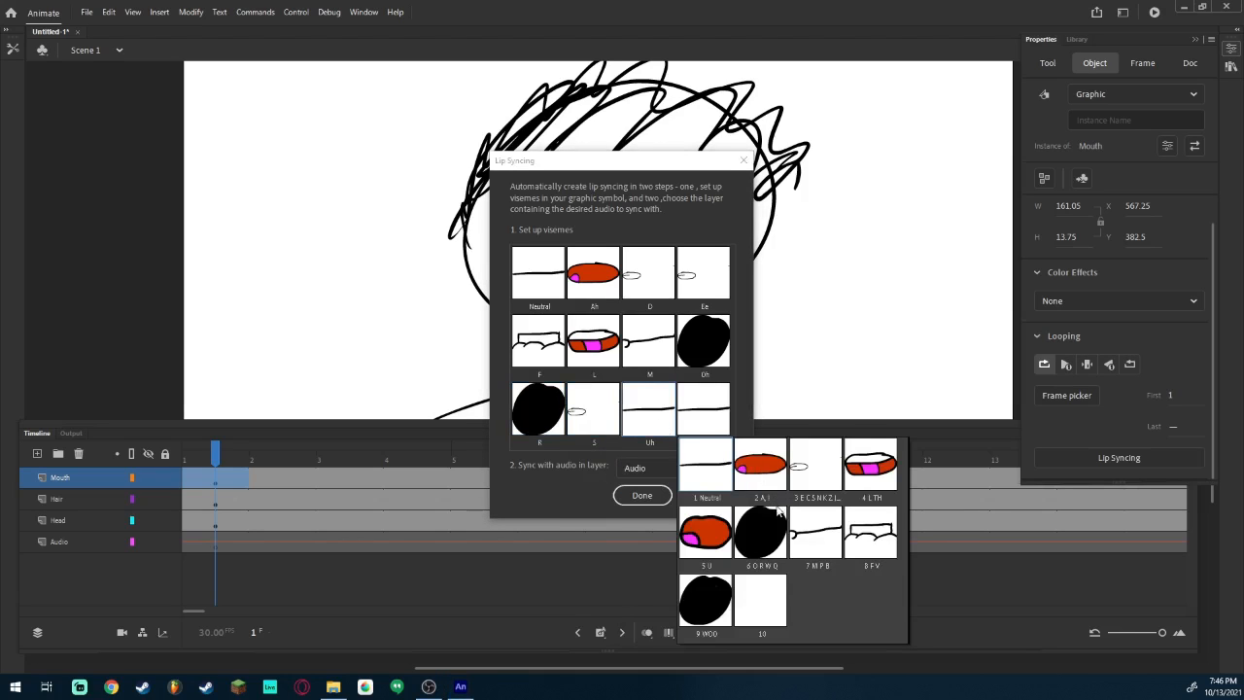
left_click(720, 532)
left_click(703, 434)
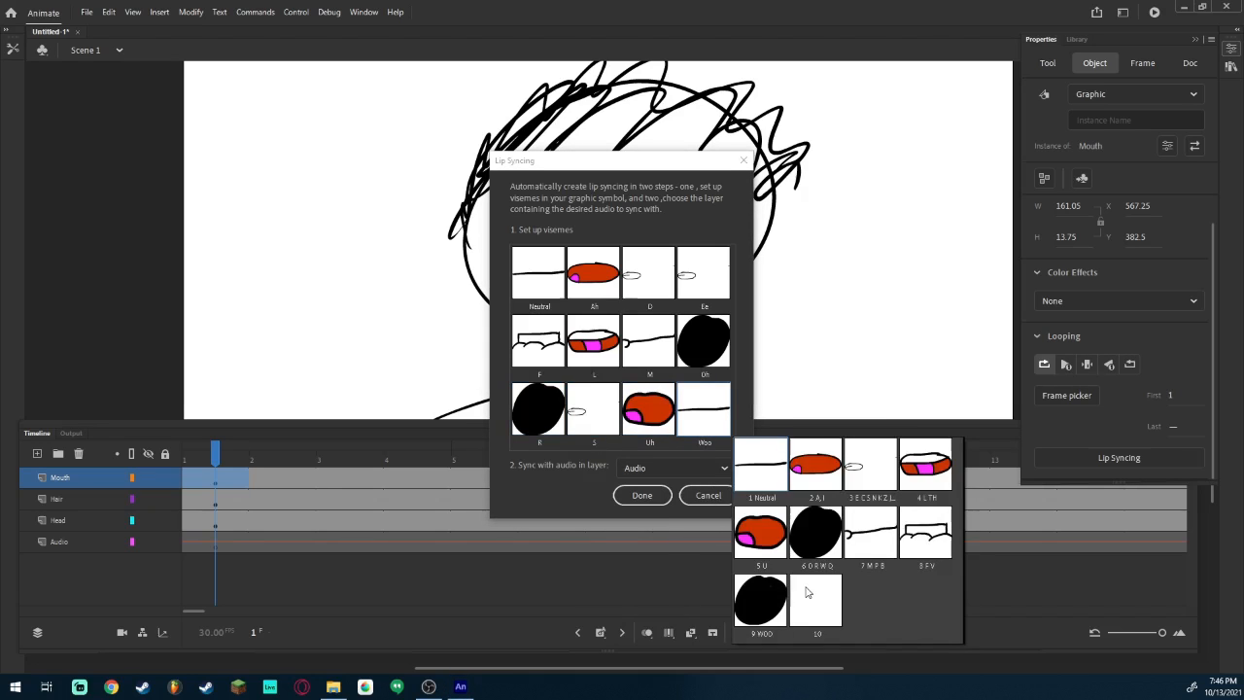
left_click(745, 582)
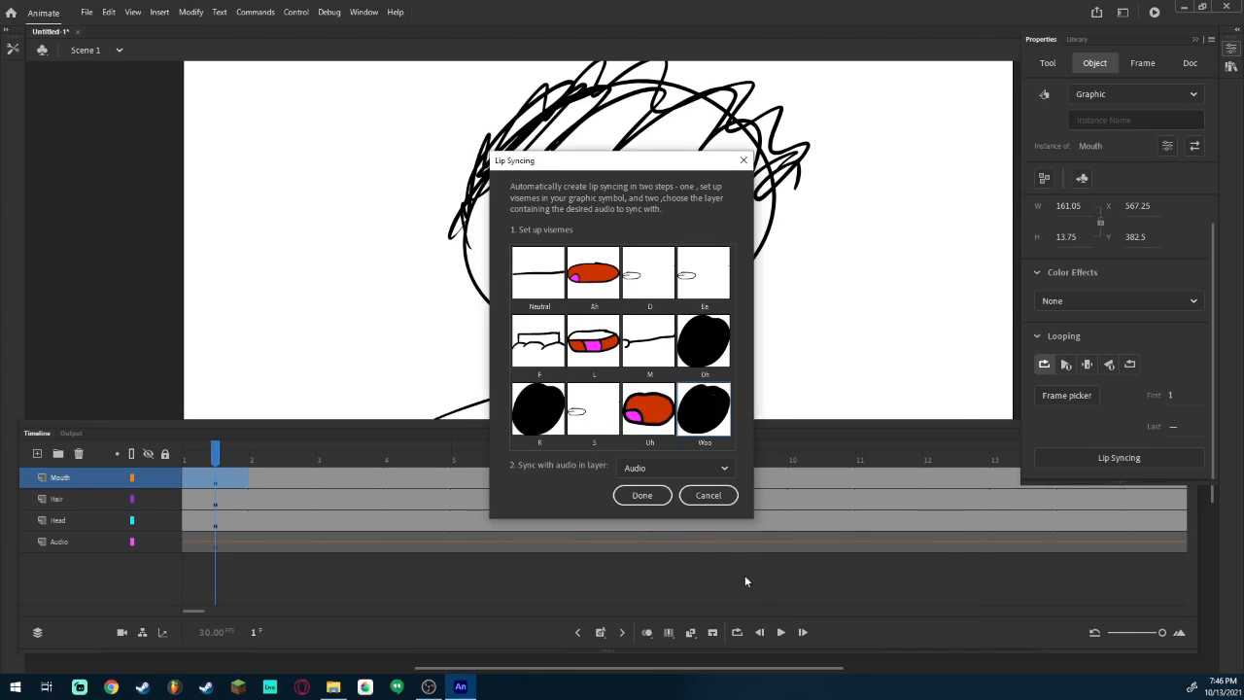
left_click(655, 497)
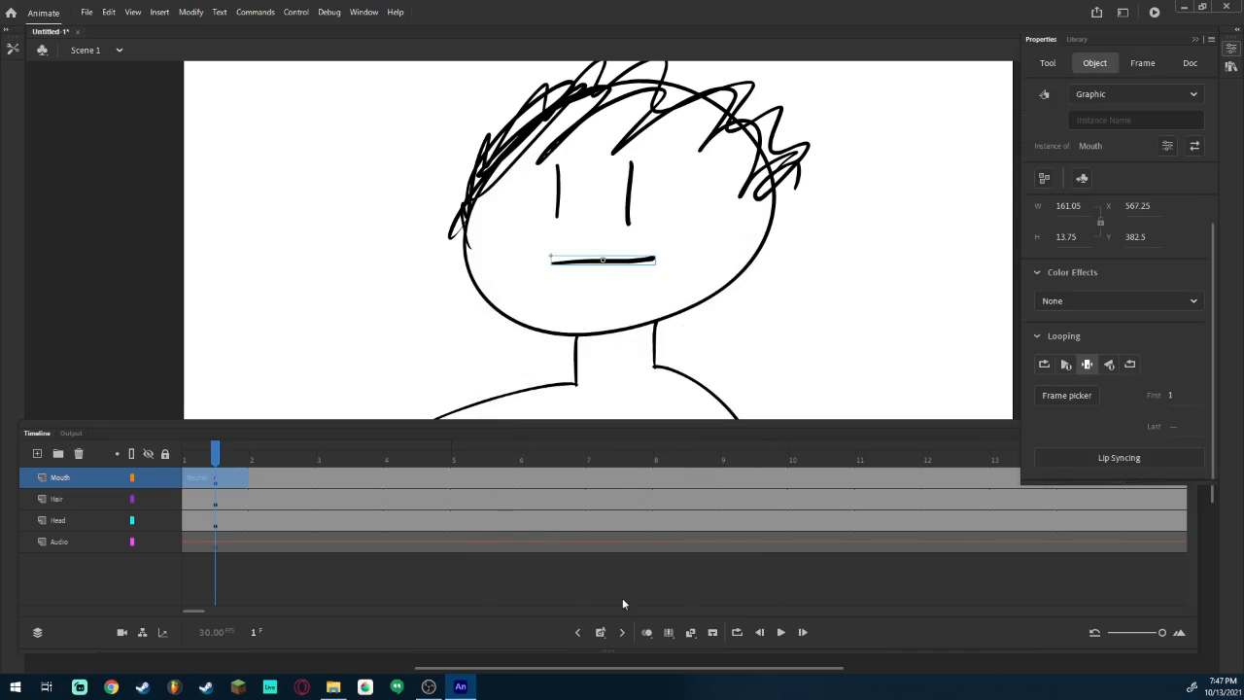
Play the animation from frame 1 to check the generated lip sync against the audio.
left_click(780, 633)
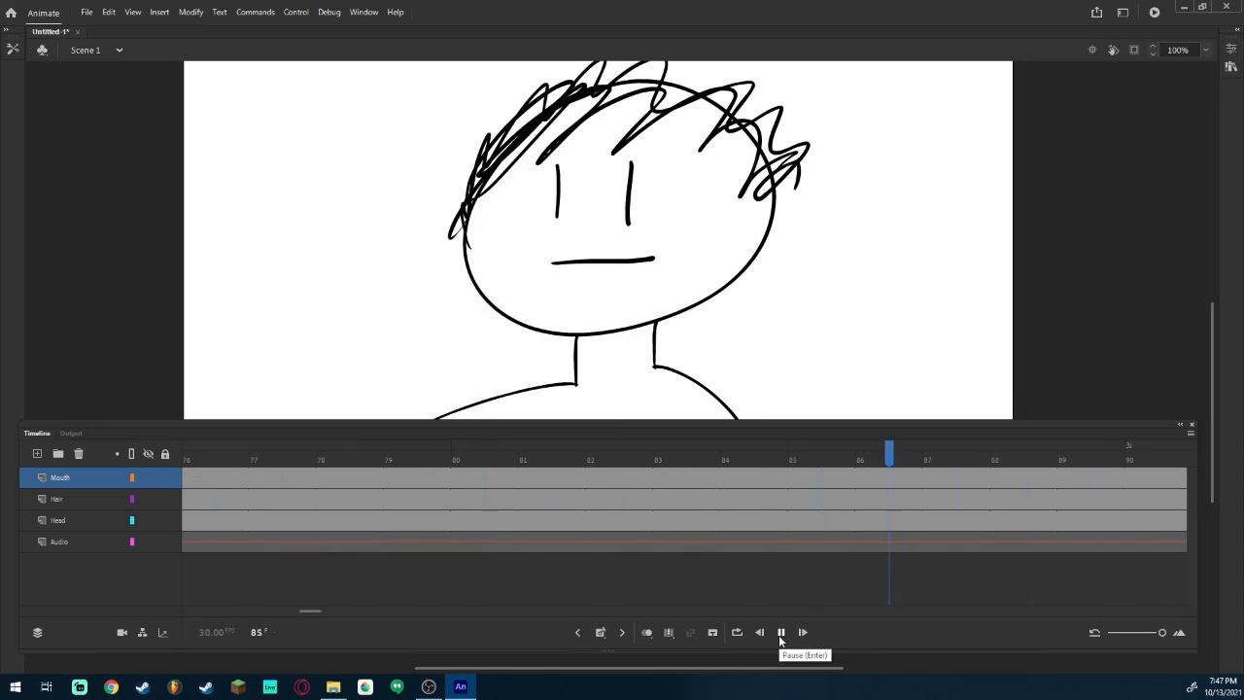
left_click(783, 636)
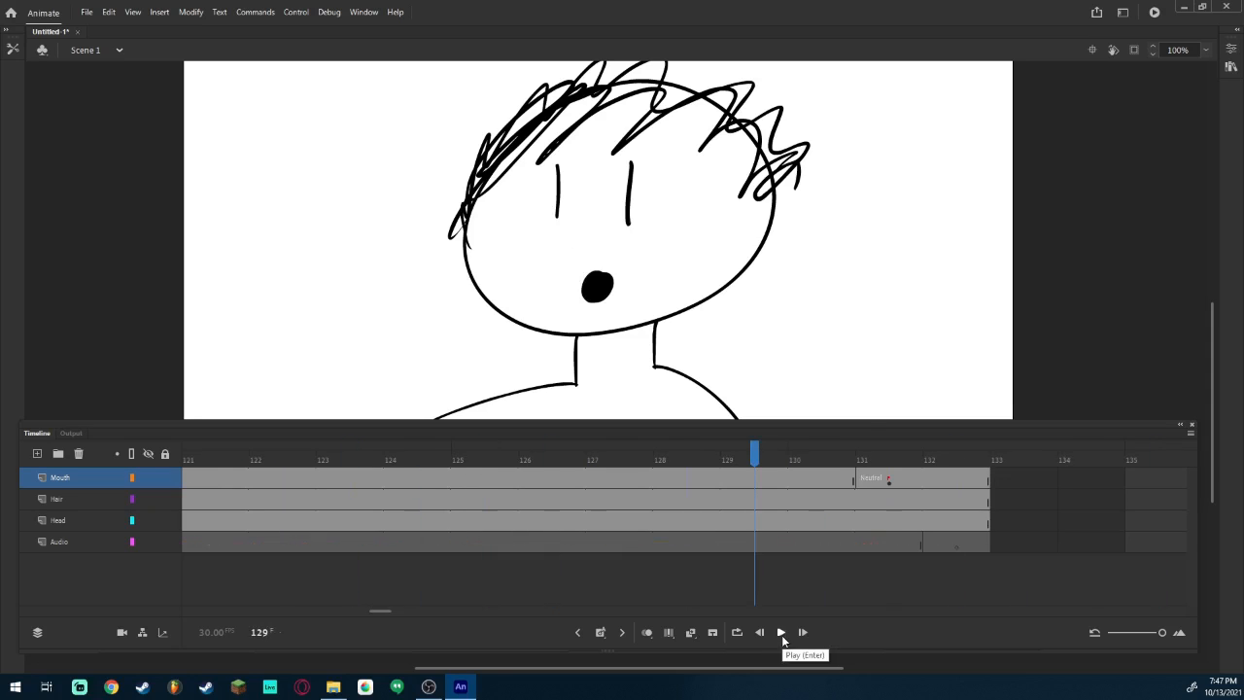
Replay the animation from frame 1 to check the mouth movement, and pause it at frame 44.
mouse_move(765, 457)
left_mouse_down()
mouse_move(468, 491)
mouse_move(91, 464)
left_mouse_up()
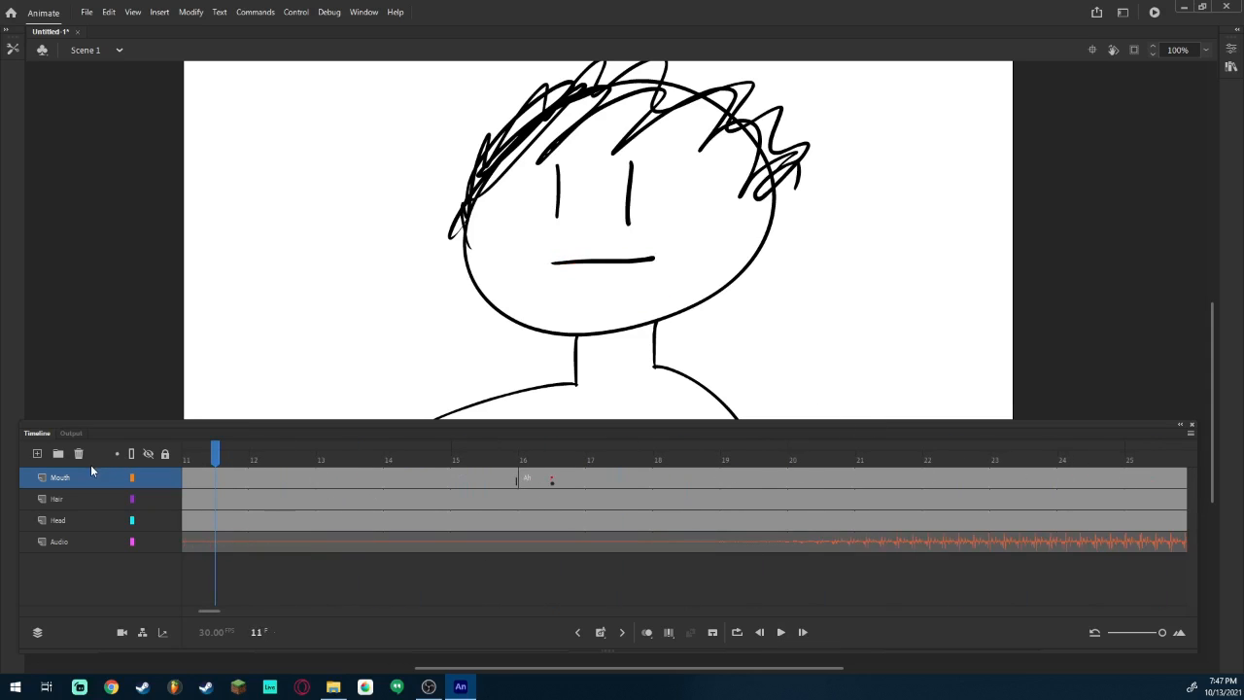
left_click_drag(216, 459, 143, 473)
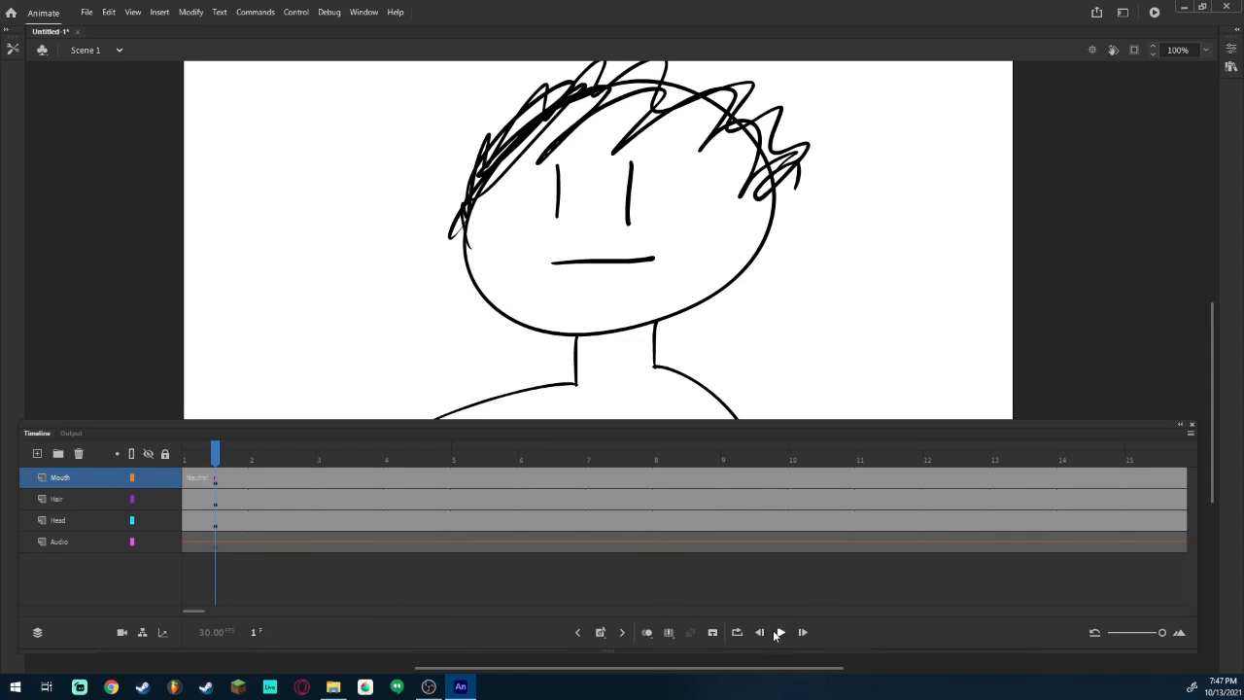
left_click(780, 633)
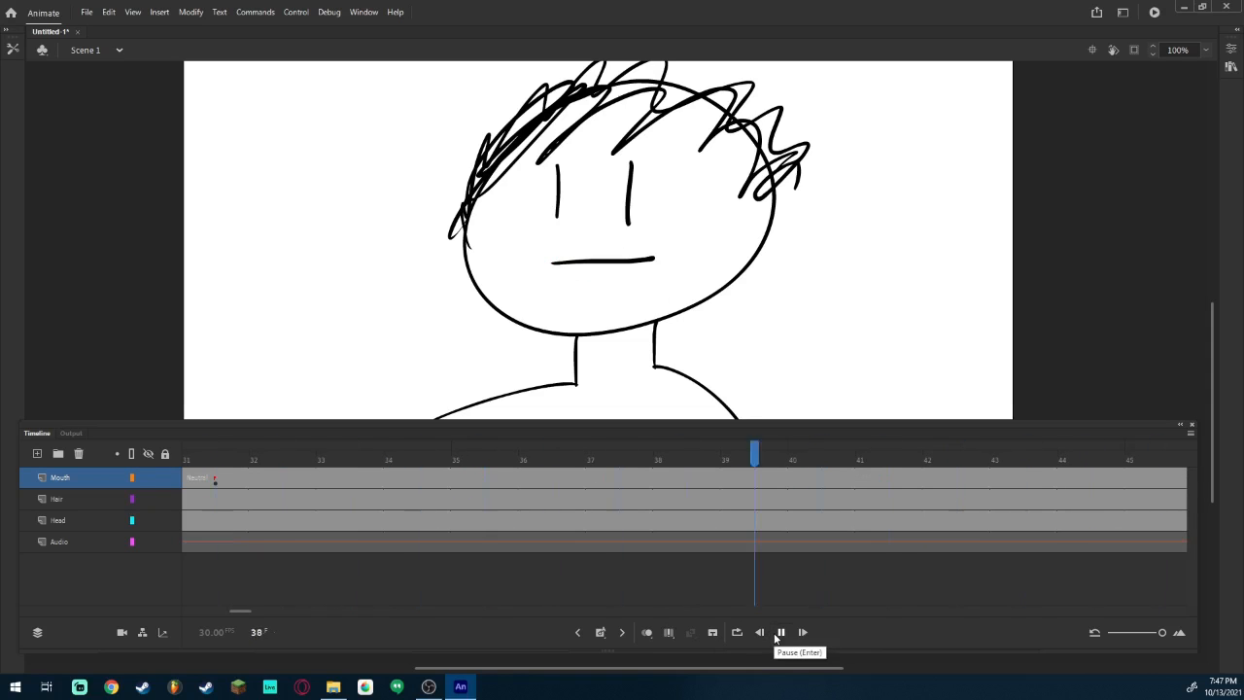
left_click(779, 633)
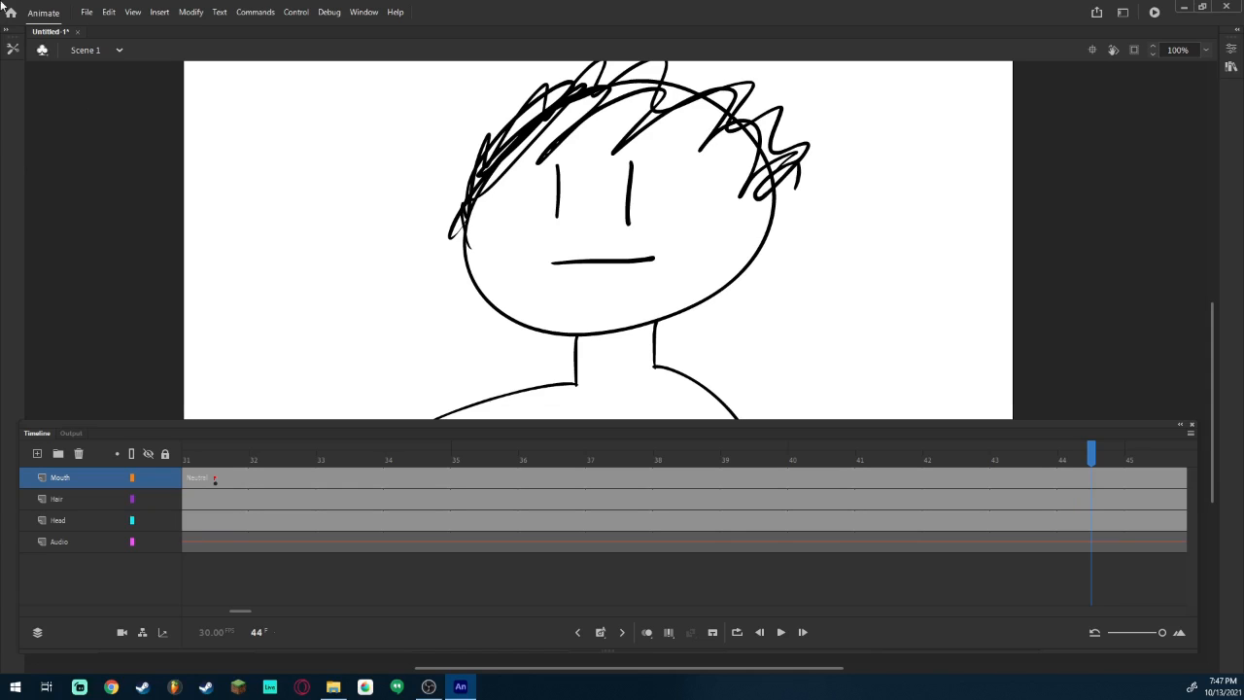
Export the entire movie as an H.264 video at 1280 × 720 px, starting the Media Encoder render queue immediately.
left_click(88, 13)
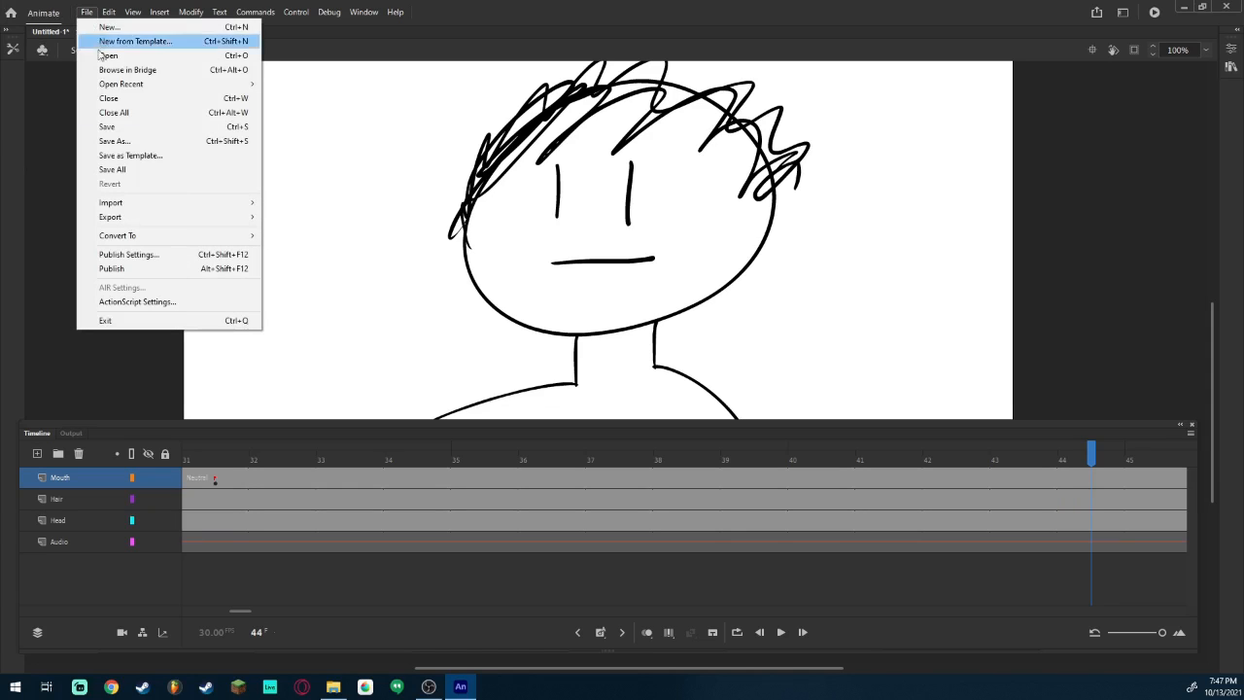
mouse_move(145, 219)
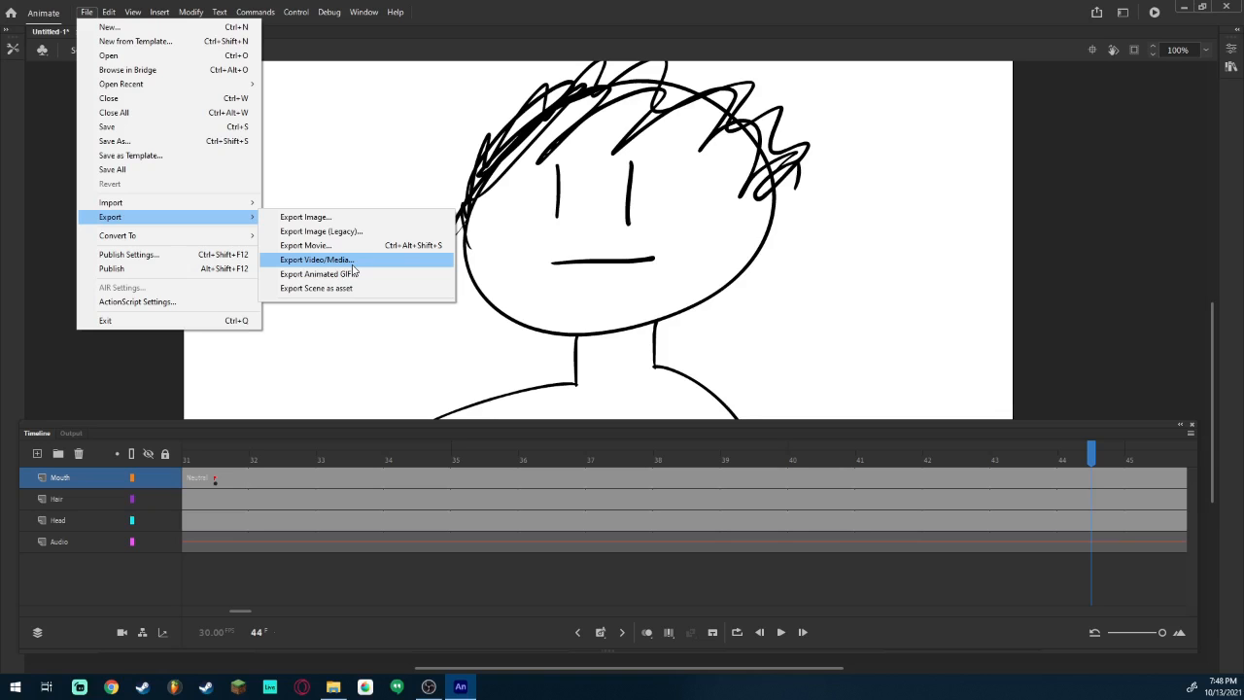
left_click(352, 264)
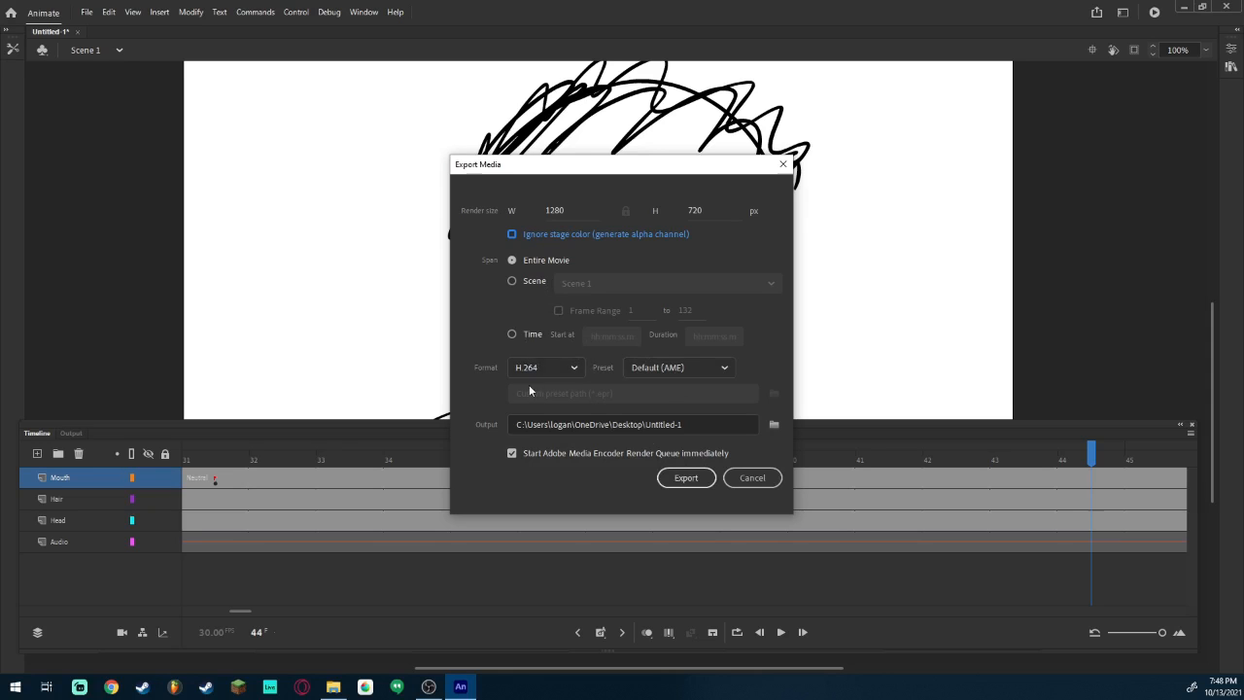
left_click(694, 483)
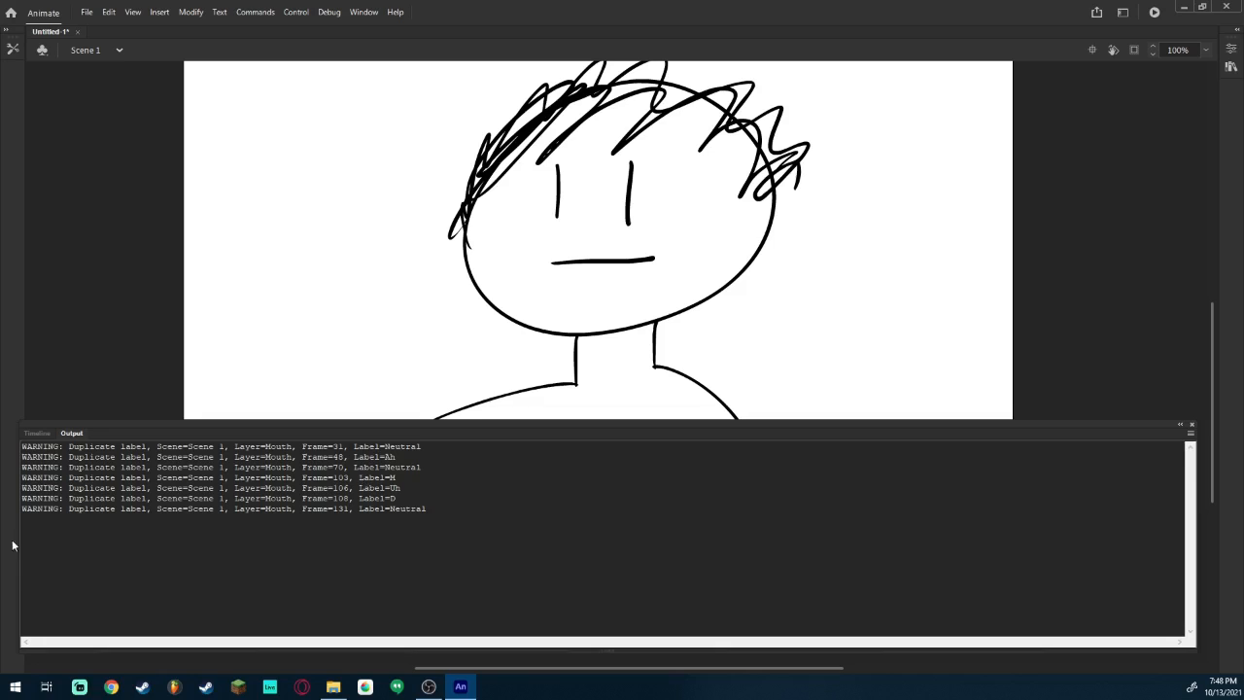
Switch to Adobe Media Encoder, maximize its window and open the output folder of the encoded Untitled-1.mp4.
left_click(146, 529)
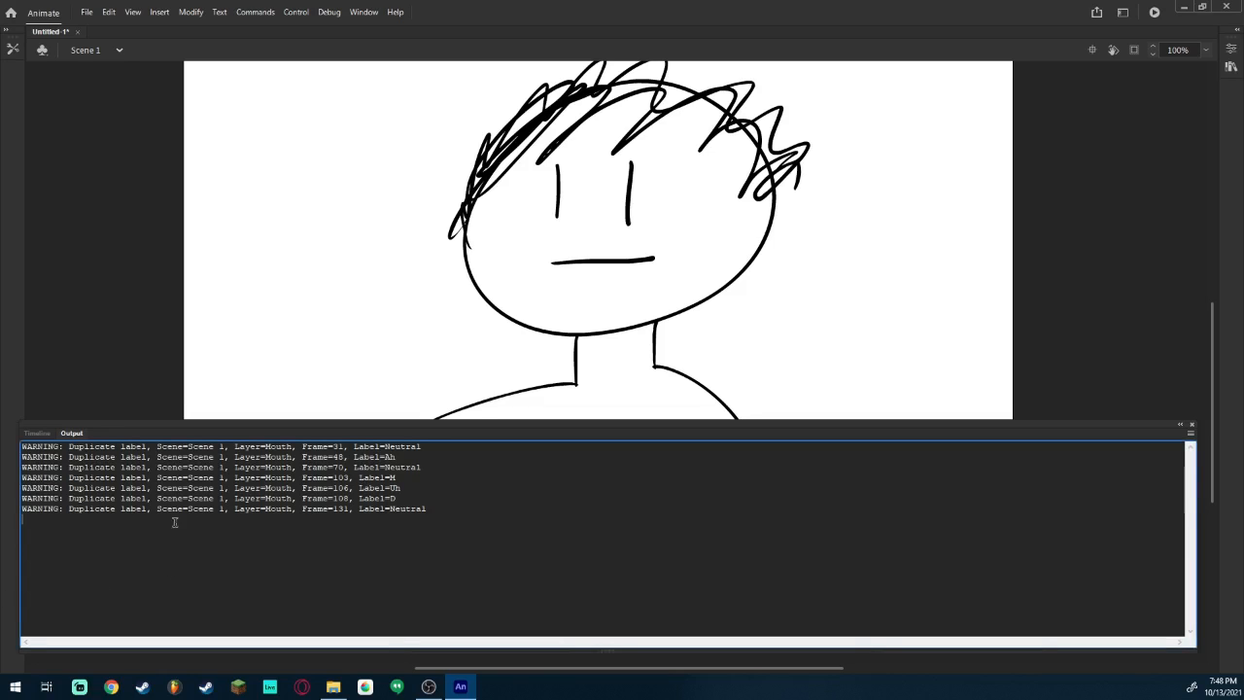
left_click(37, 434)
left_click(72, 434)
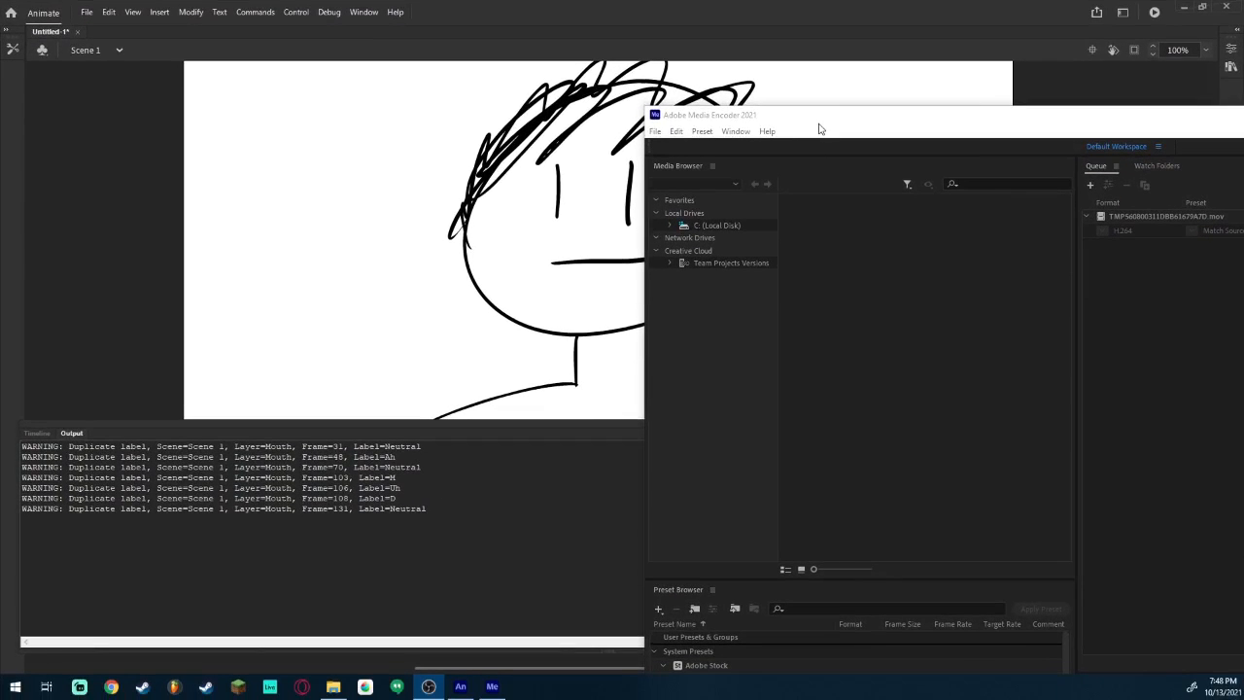
left_click_drag(817, 126, 369, 3)
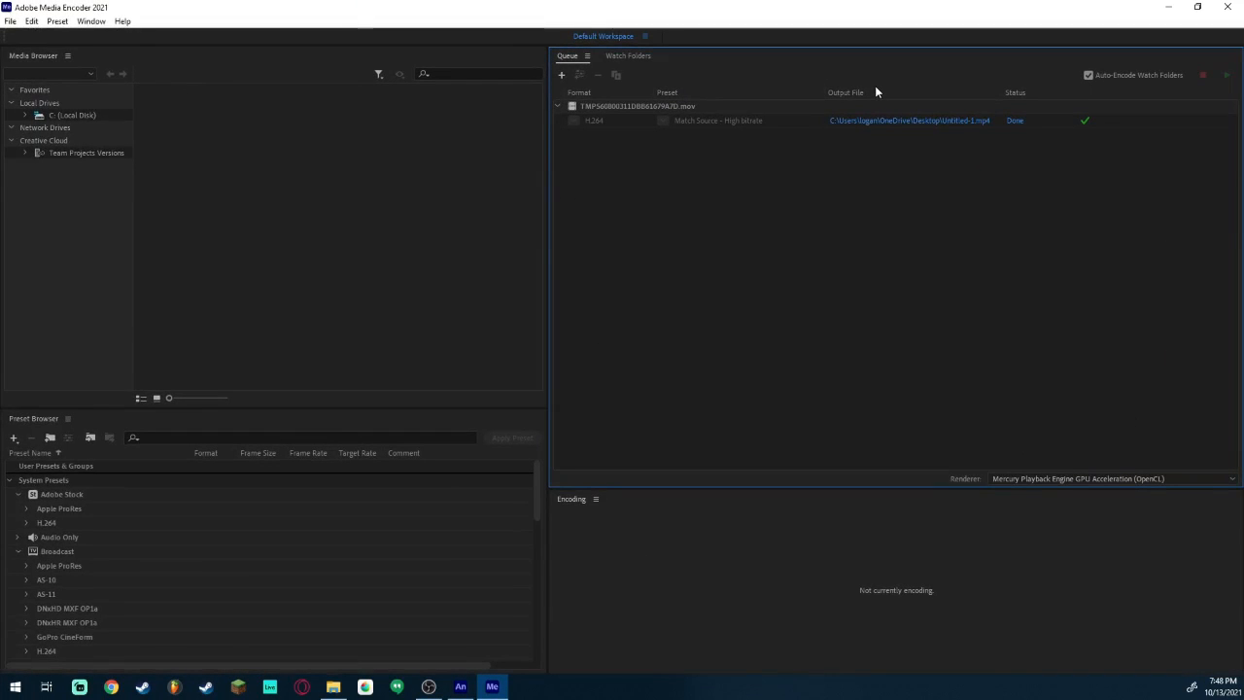
left_click(967, 121)
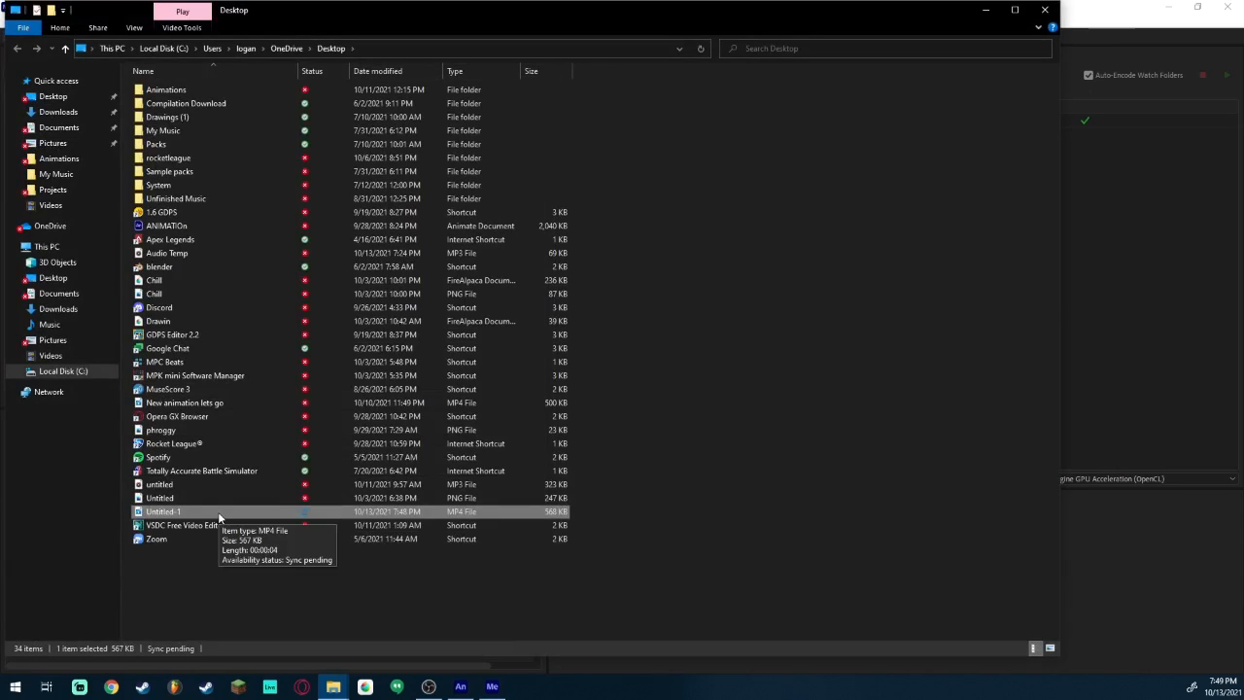
double_click(220, 518)
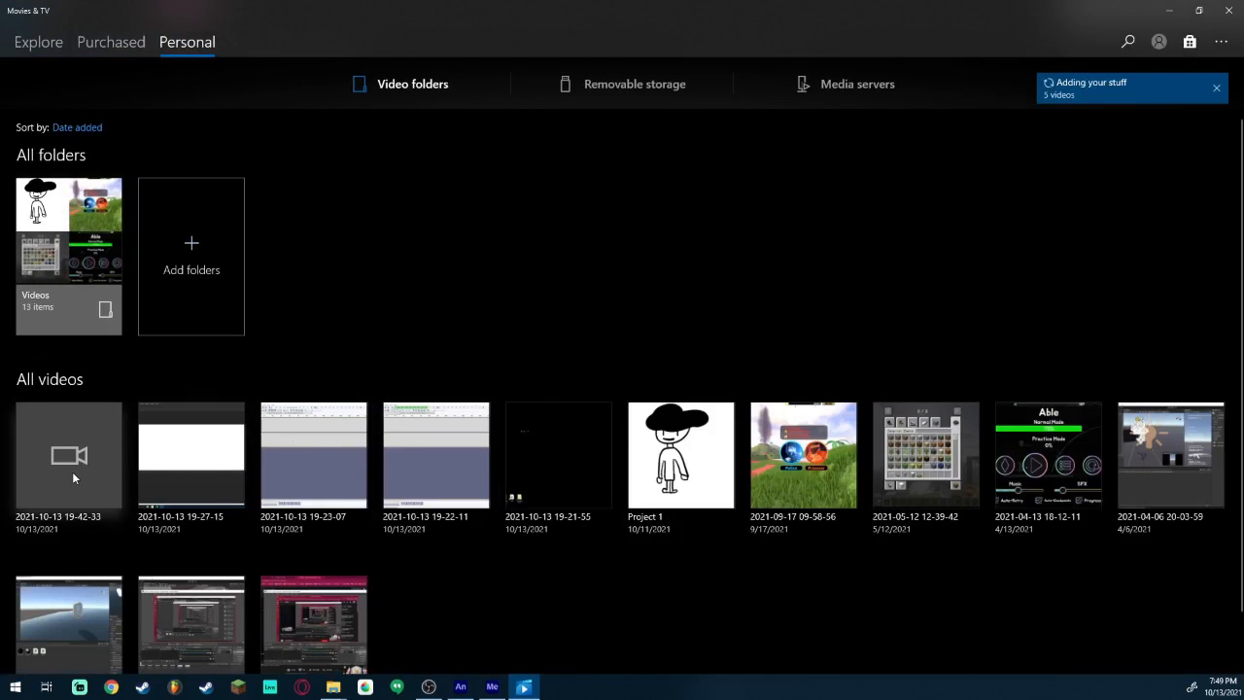
left_click(71, 475)
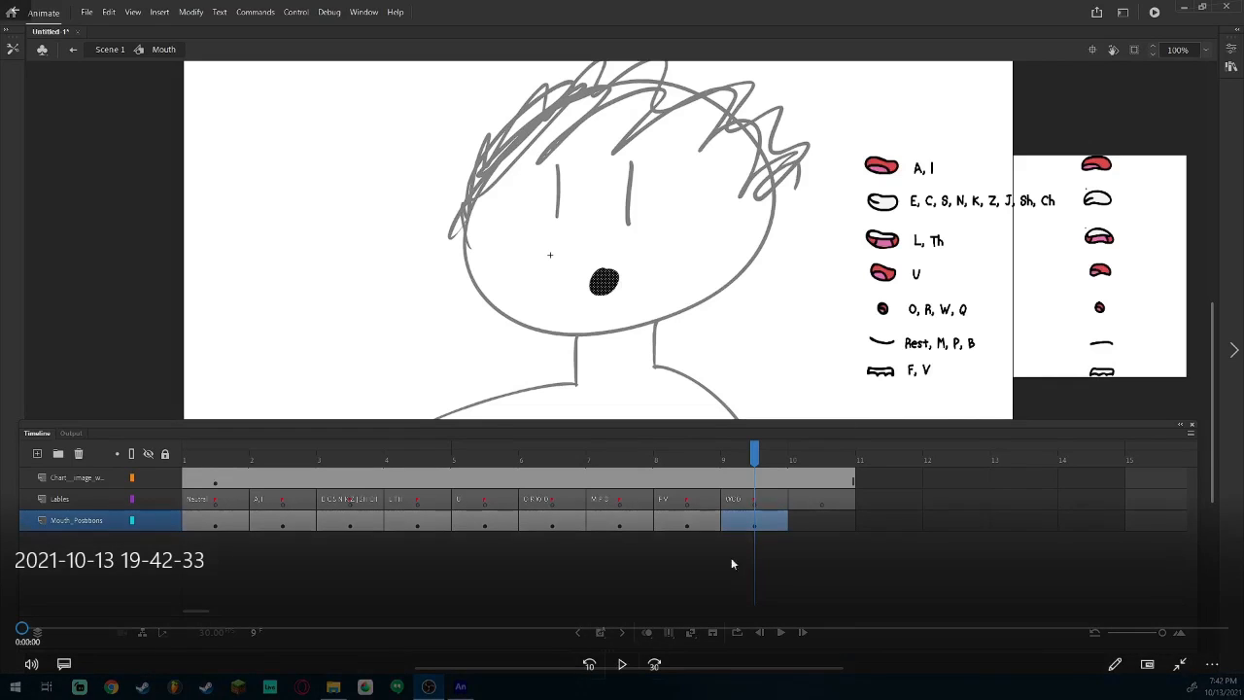
left_click(1234, 7)
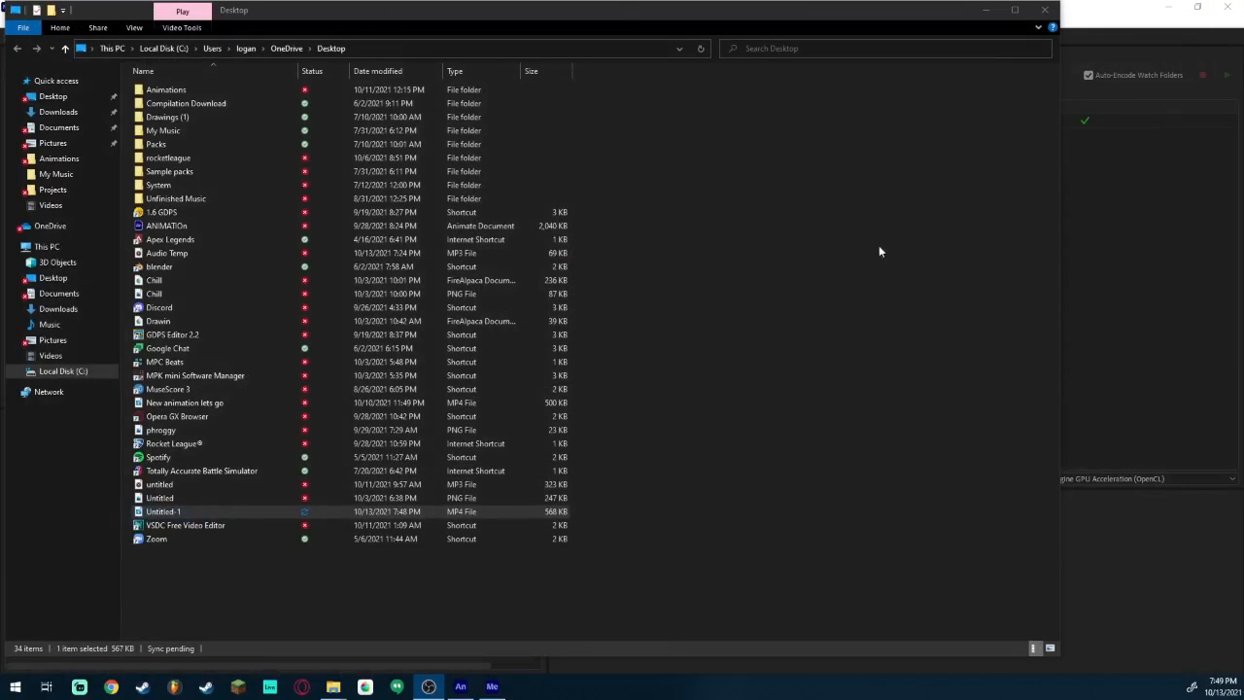
Play the exported Untitled-1 video from its beginning, check the player's volume, and close the player.
double_click(192, 511)
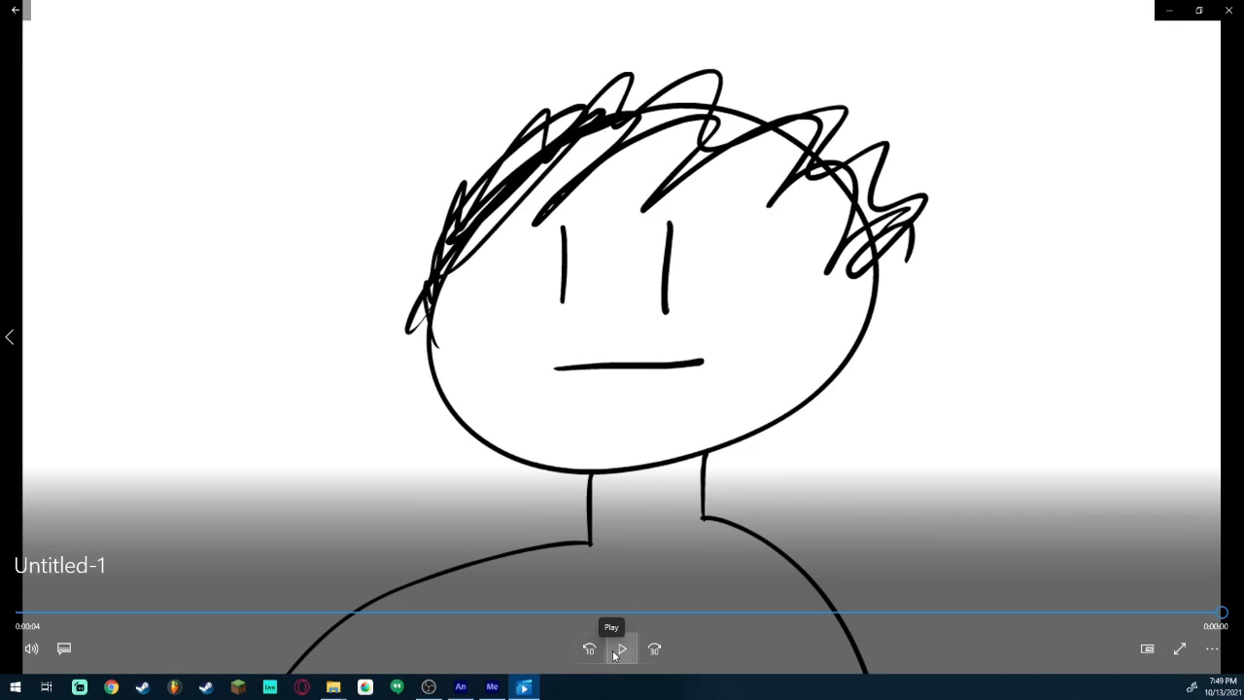
left_click_drag(560, 614, 3, 695)
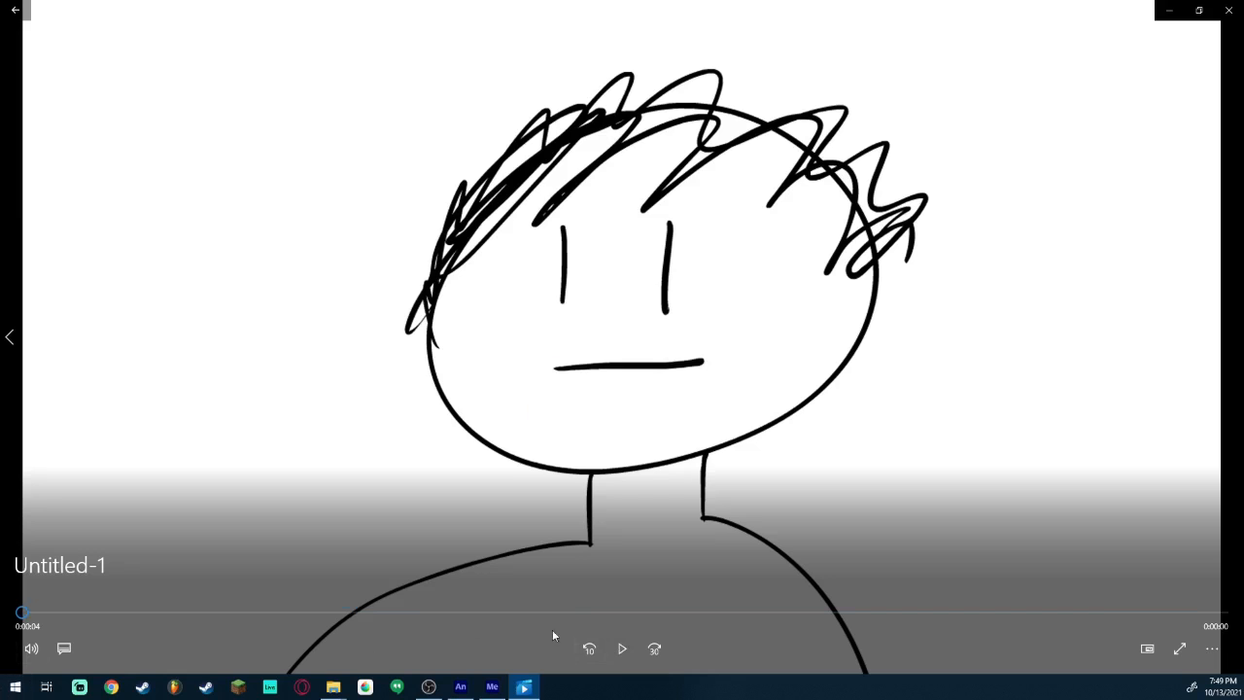
left_click(619, 649)
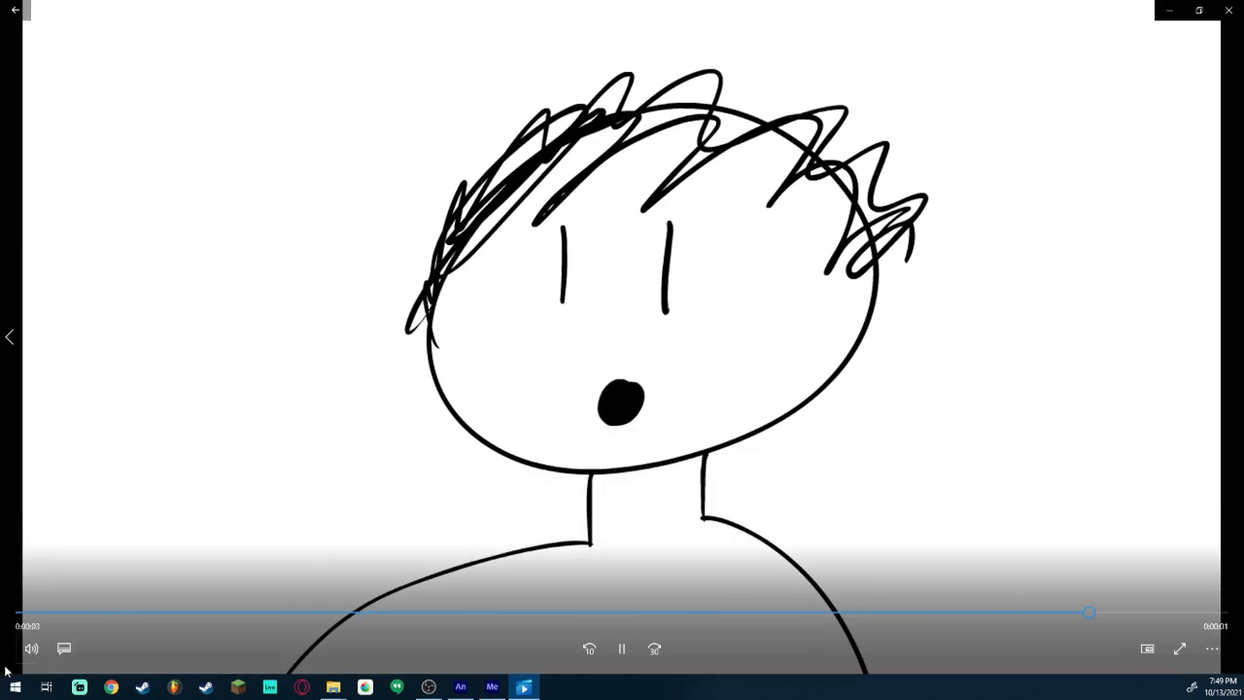
left_click(37, 649)
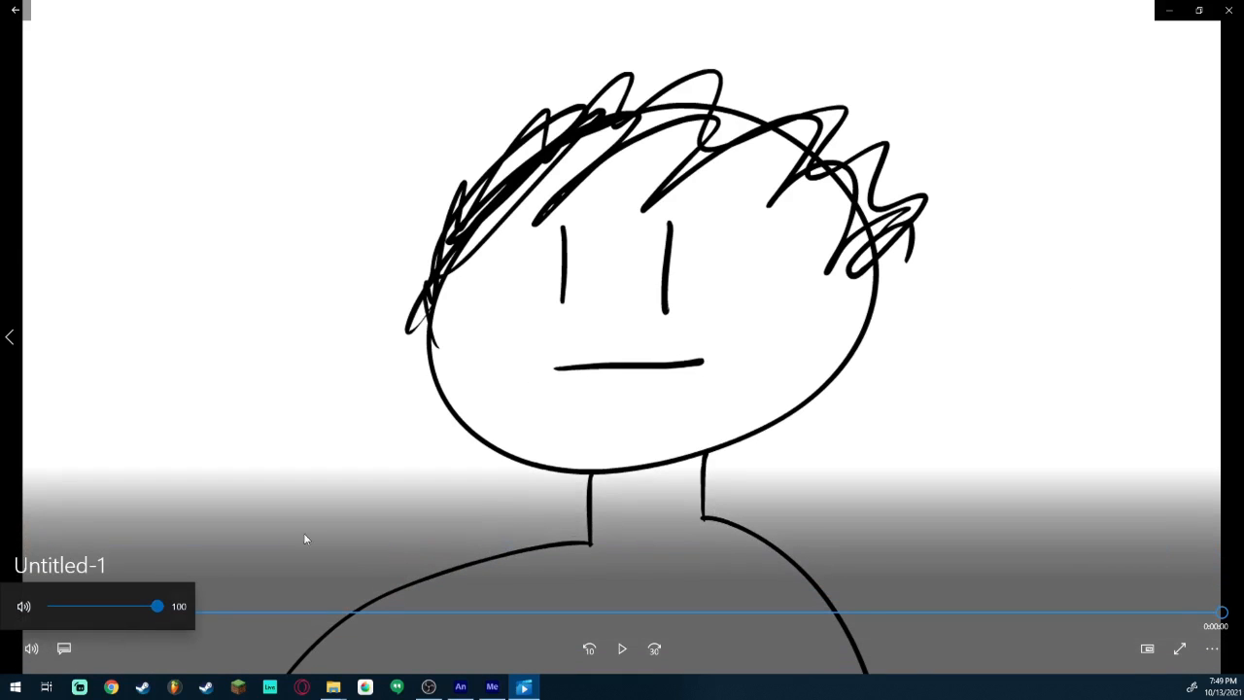
left_click(1229, 9)
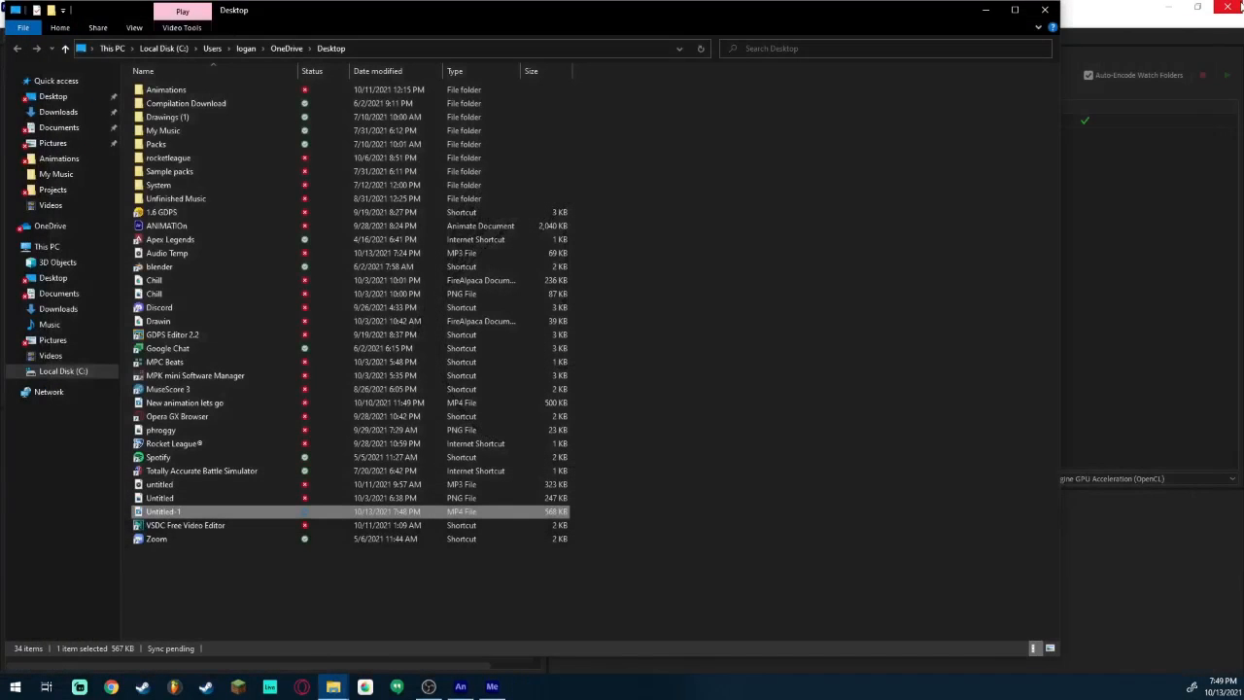
Close the output folder, Media Encoder and Animate without saving Untitled-1, and close the remaining File Explorer window.
left_click(1045, 10)
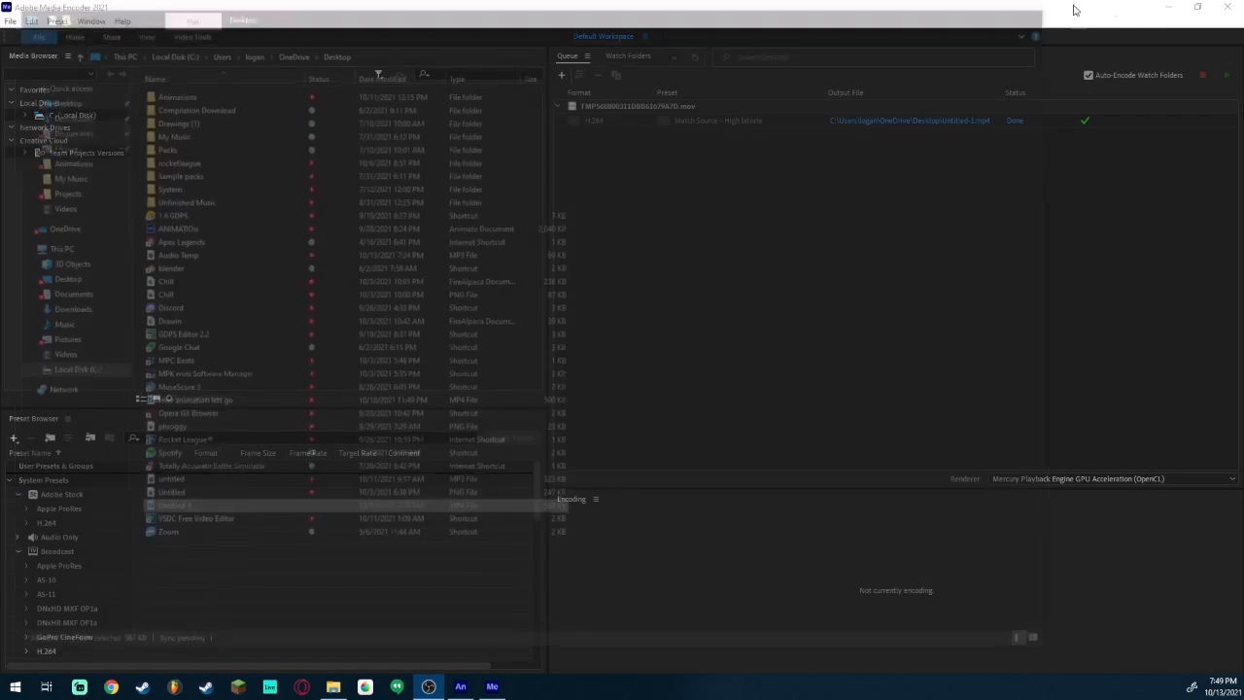
left_click(1227, 8)
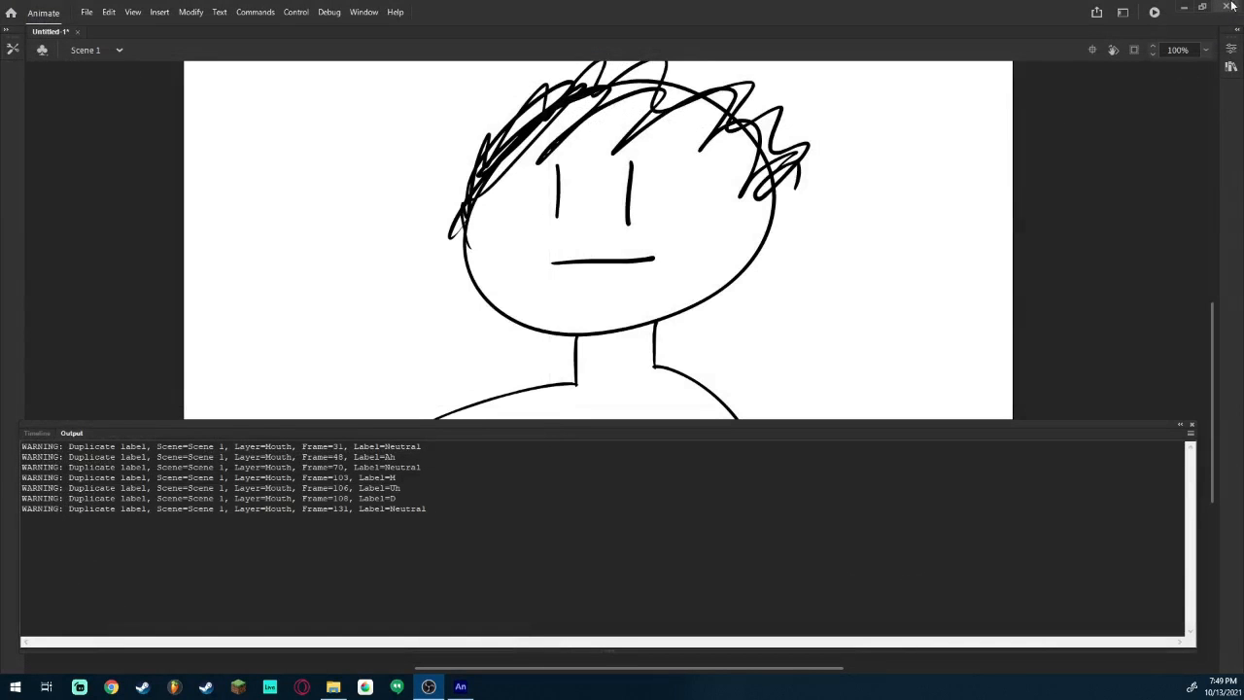
left_click(1231, 9)
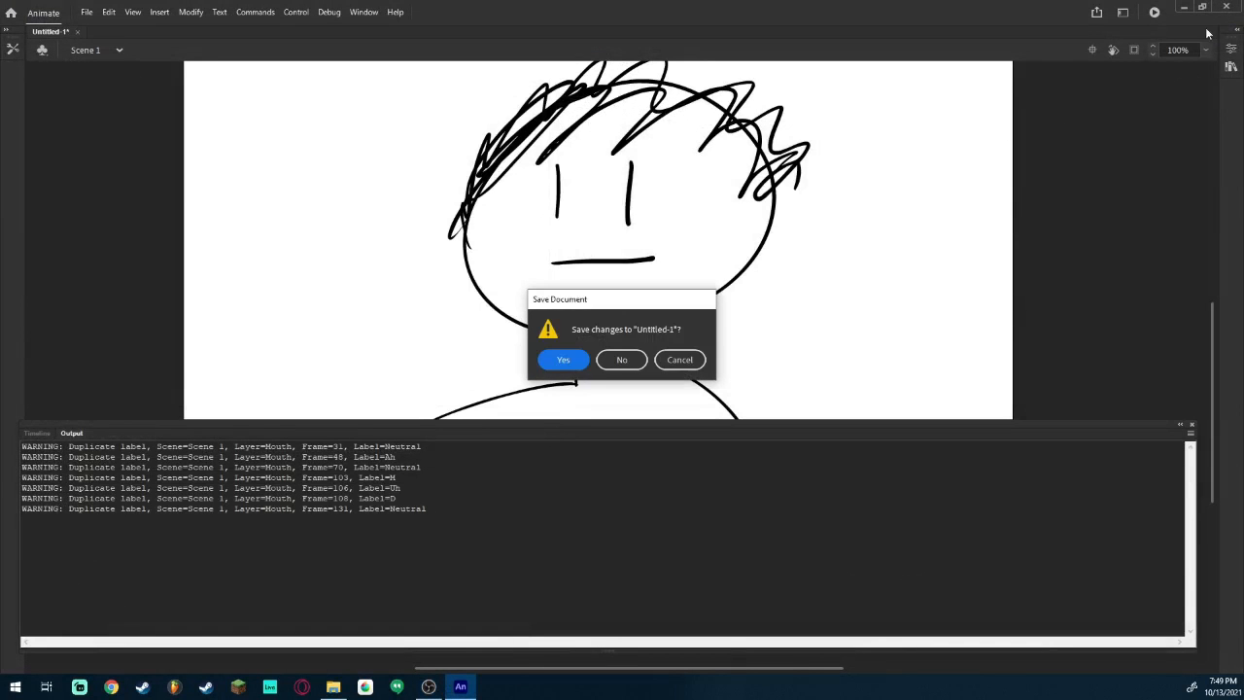
left_click(623, 360)
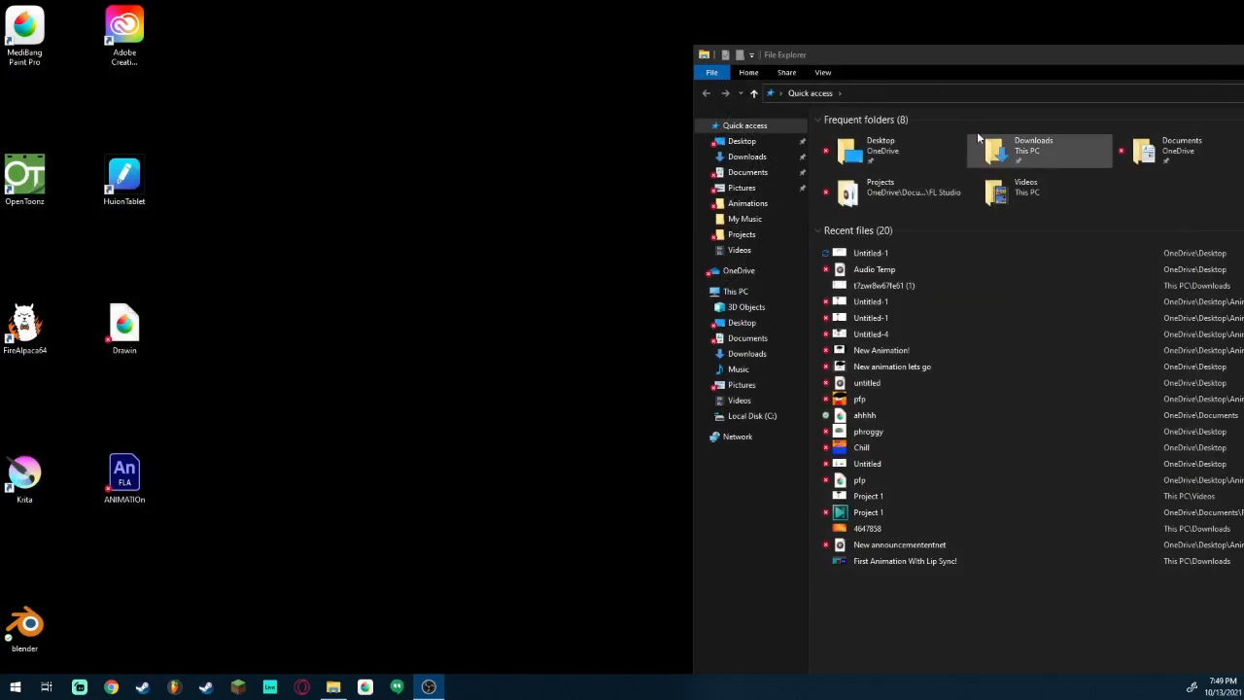
left_click_drag(929, 65, 54, 370)
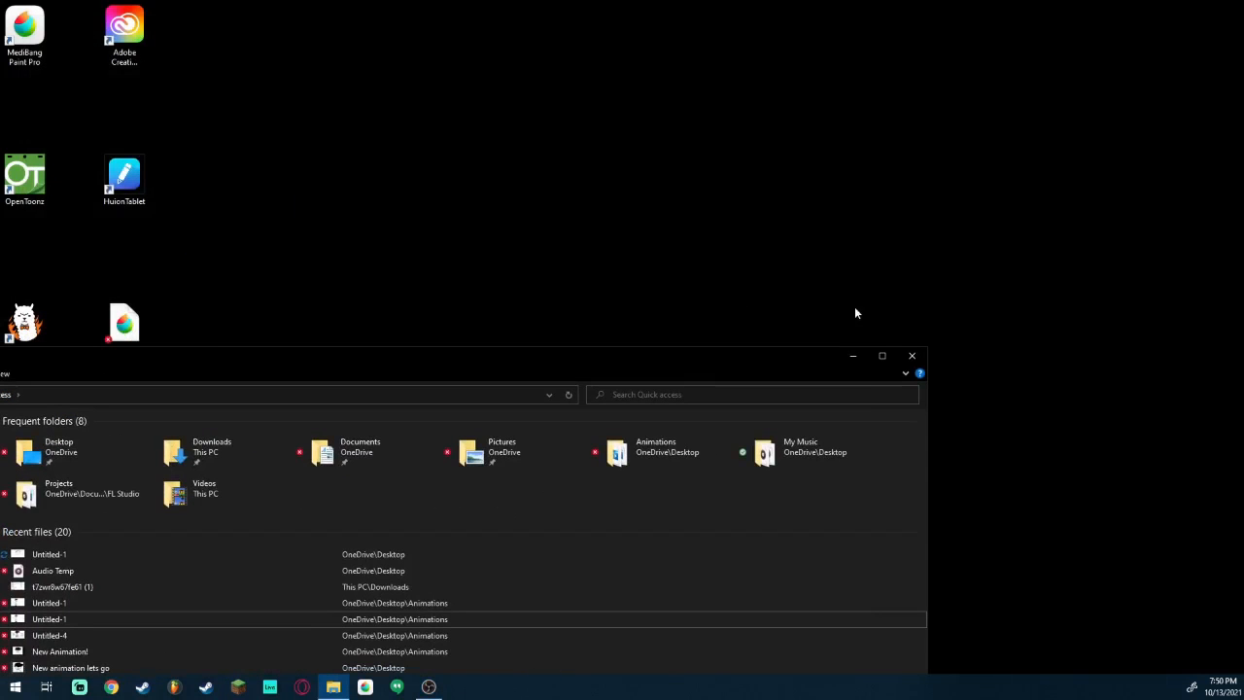
left_click(933, 352)
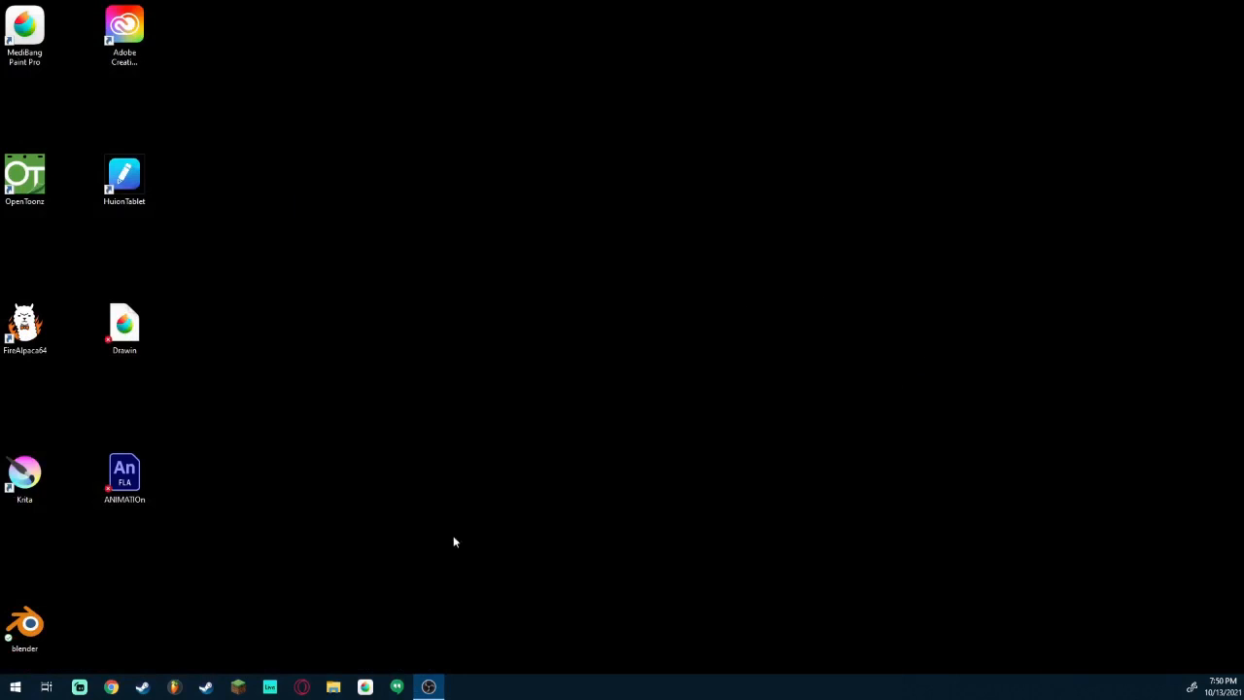
Launch VSDC Free Video Editor by searching for "vs".
left_click(16, 687)
type("v")
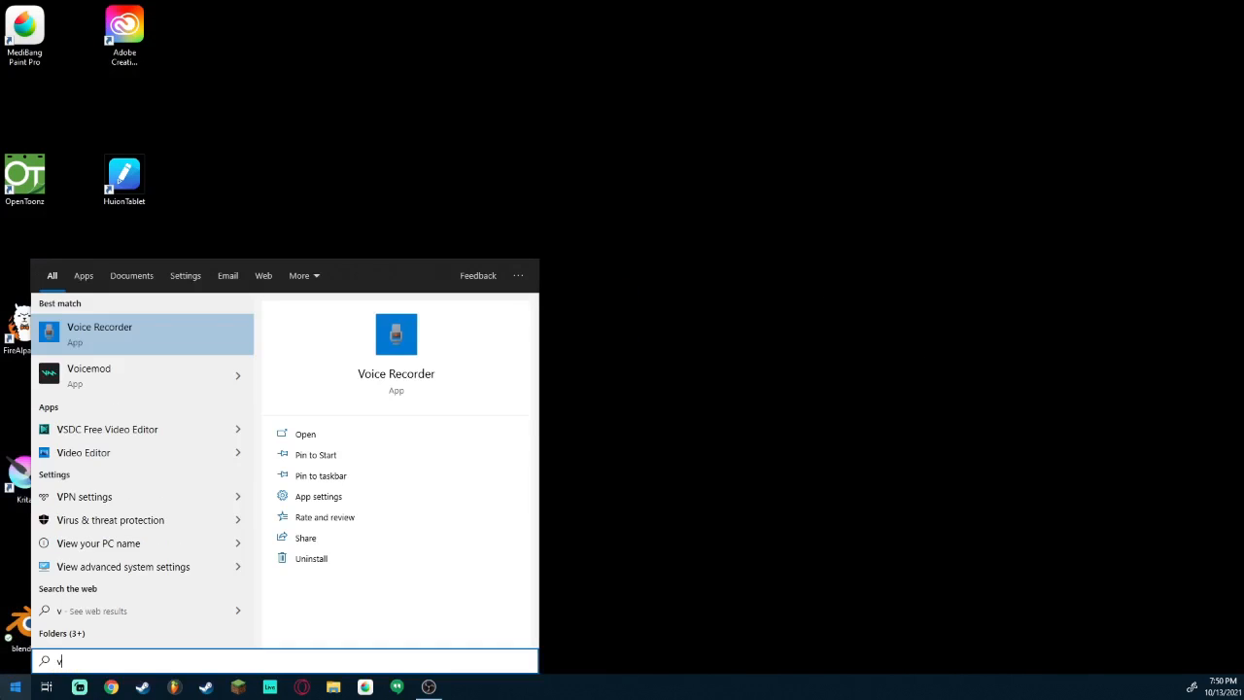
type("s")
key("Return")
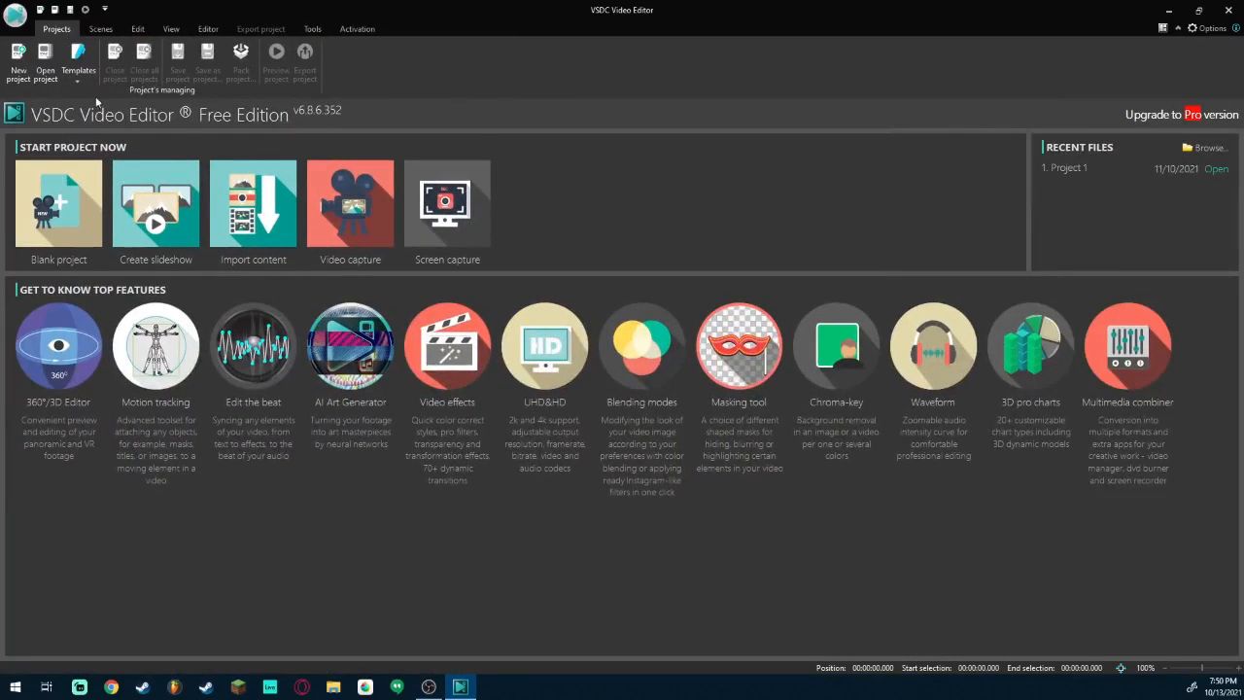
Create a blank 1280x720, 30 fps project titled Animation and dismiss the files sequence wizard.
left_click(19, 68)
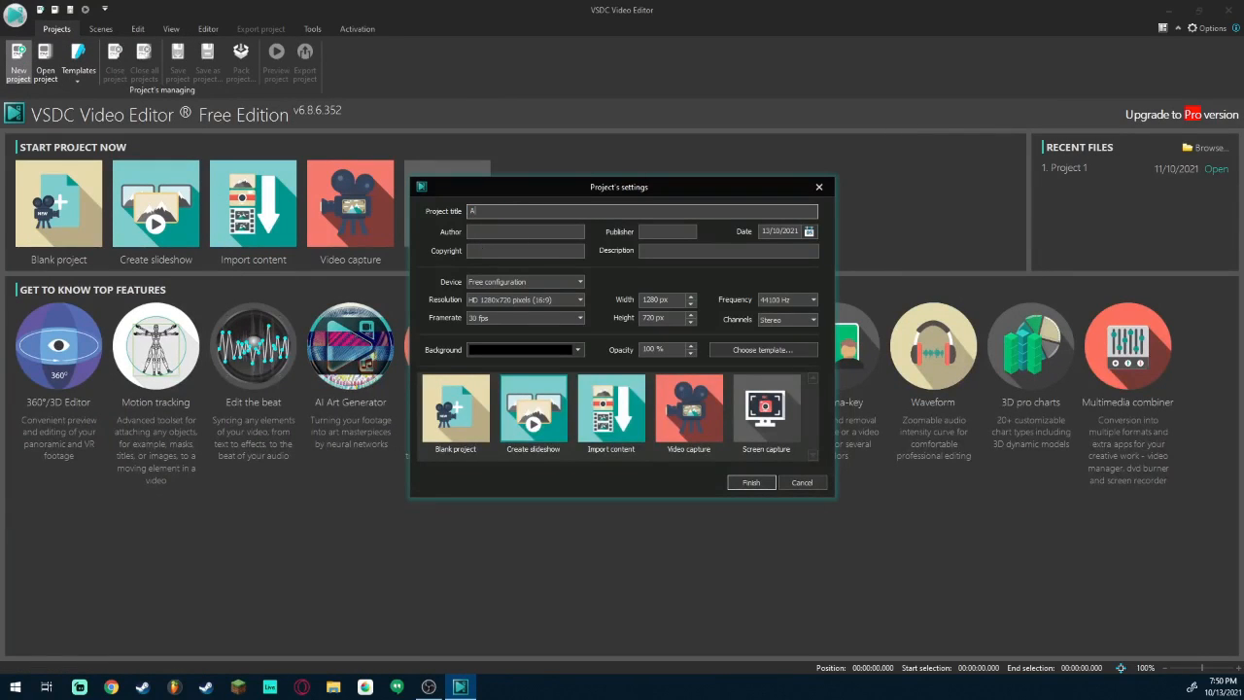
type("Animation")
left_click(752, 483)
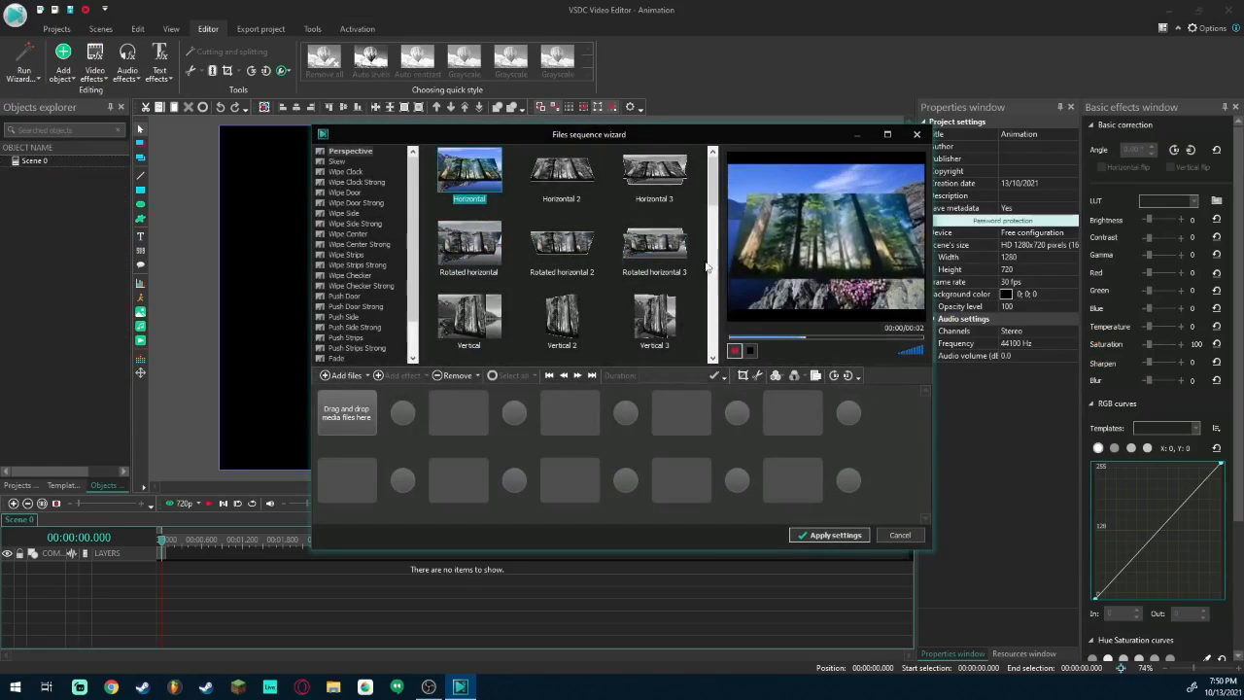
left_click(917, 134)
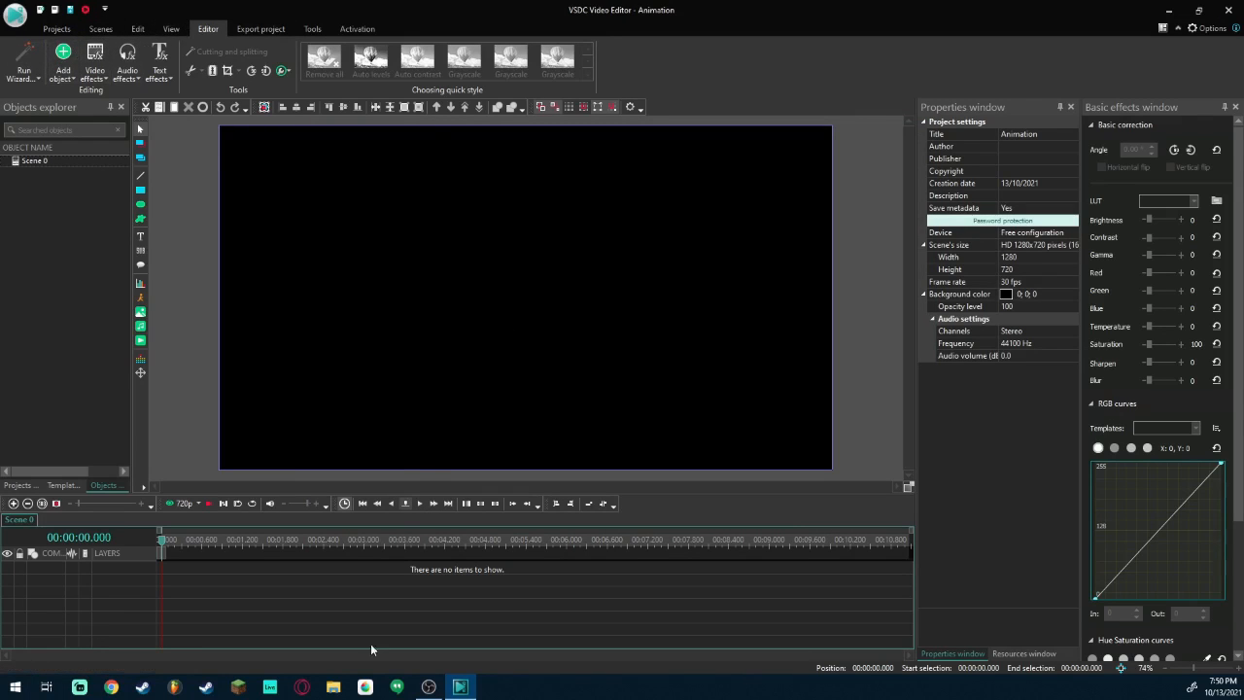
Add the Audio Temp file from File Explorer's recent files to the start of the project timeline.
left_click(334, 687)
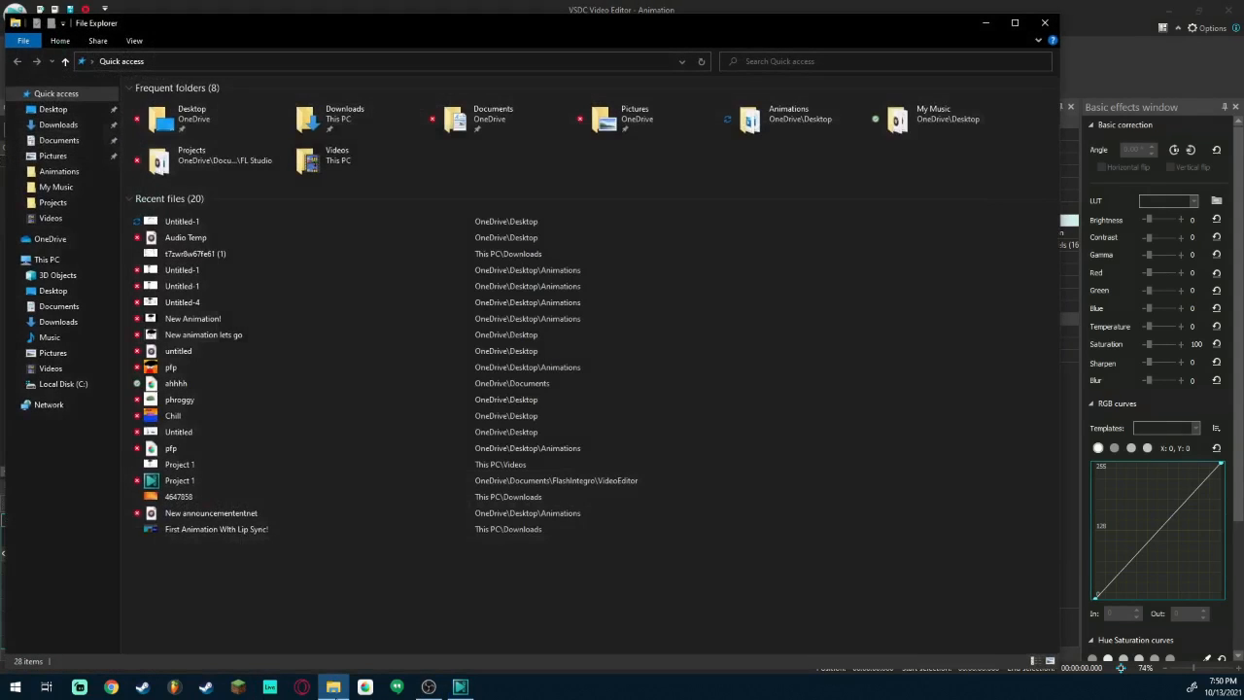
left_click_drag(430, 23, 842, 59)
left_click_drag(625, 269, 164, 571)
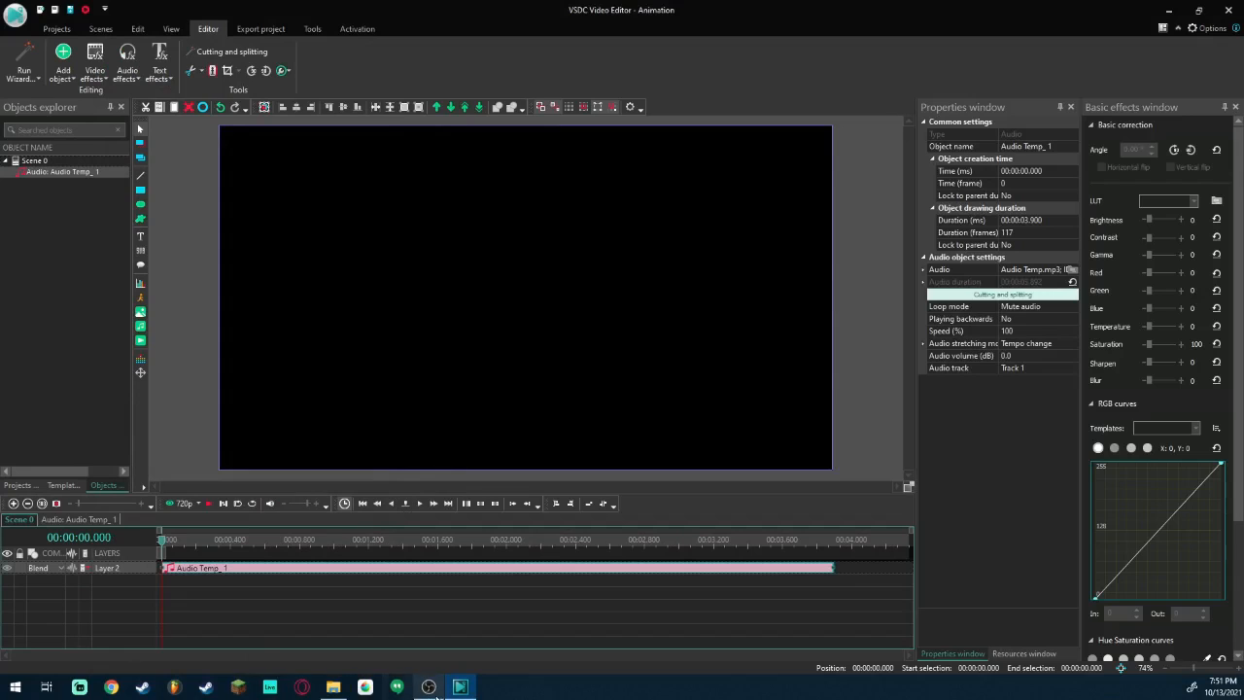
Add the Untitled-1 desktop video from File Explorer's recent files to the start of the timeline beneath the audio, and dismiss File Explorer.
left_click(333, 687)
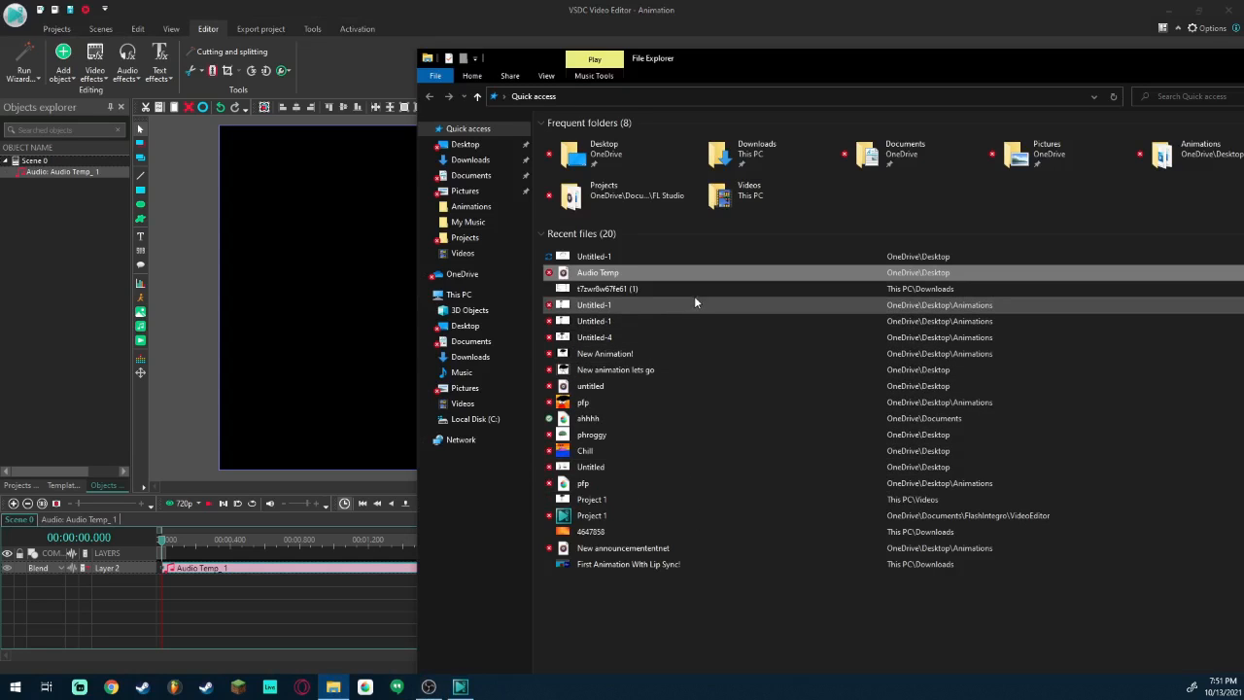
left_click_drag(708, 254, 345, 467)
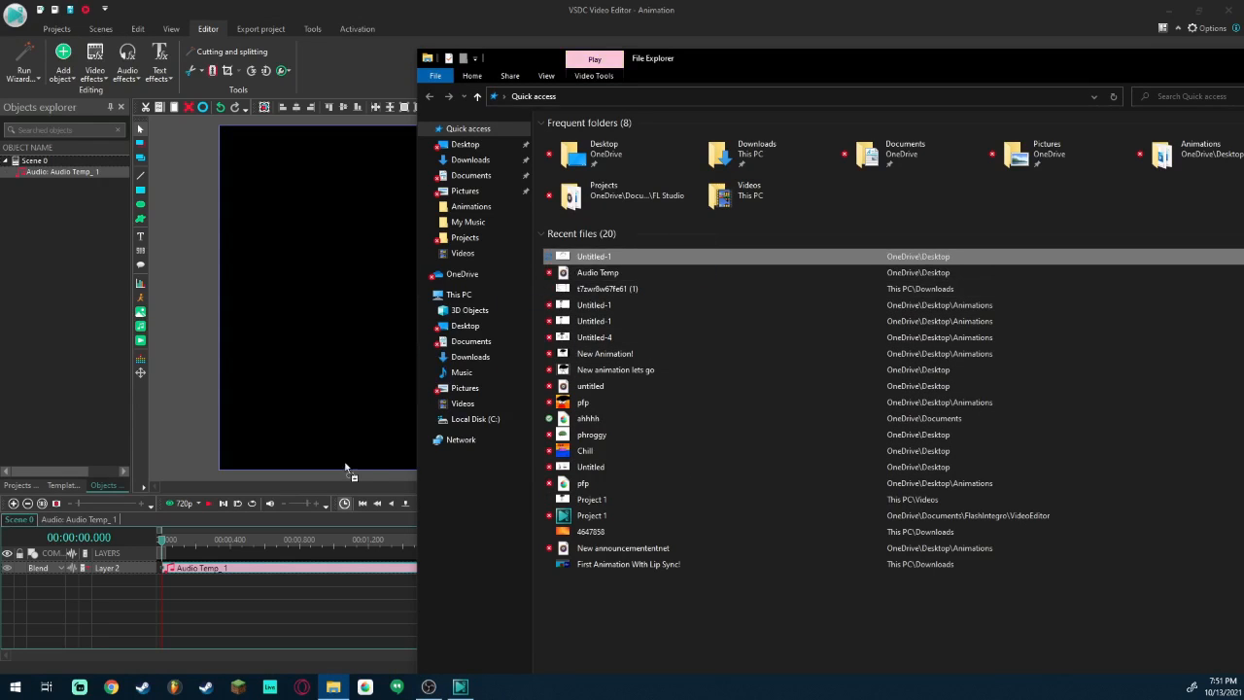
left_click_drag(175, 573, 175, 573)
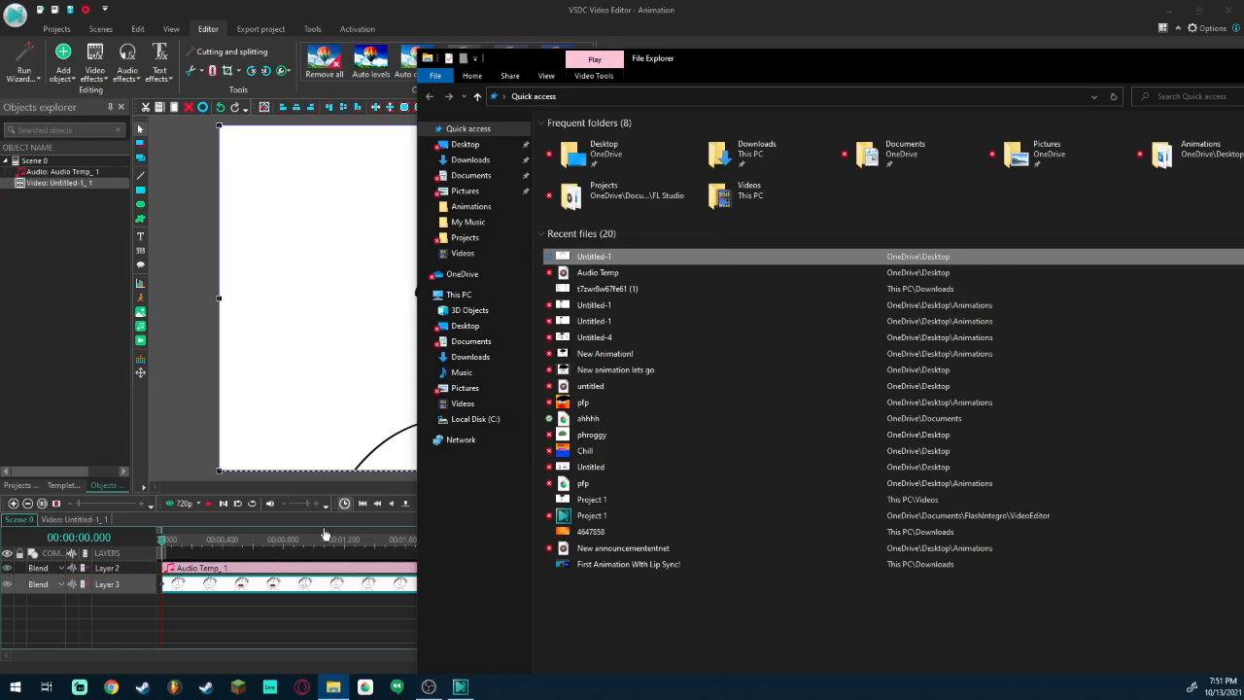
left_click_drag(1106, 65, 574, 519)
left_click(865, 511)
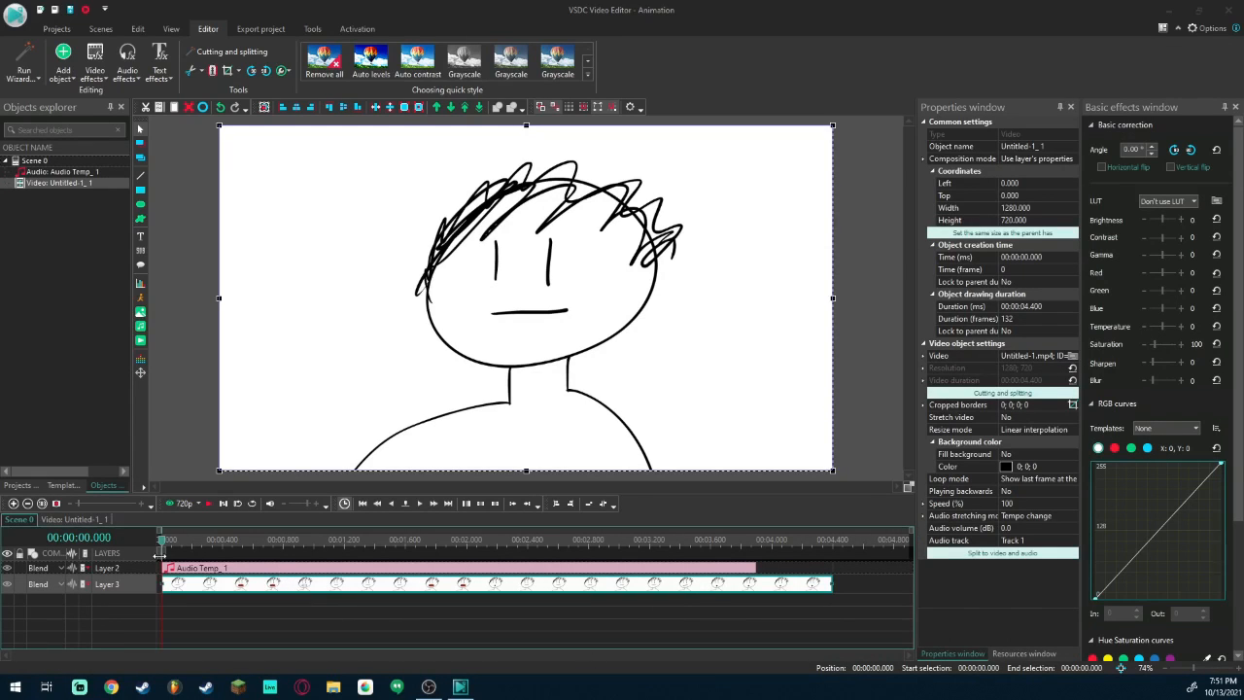
Preview the combined audio and video from the start of the timeline.
left_click_drag(163, 546, 3, 603)
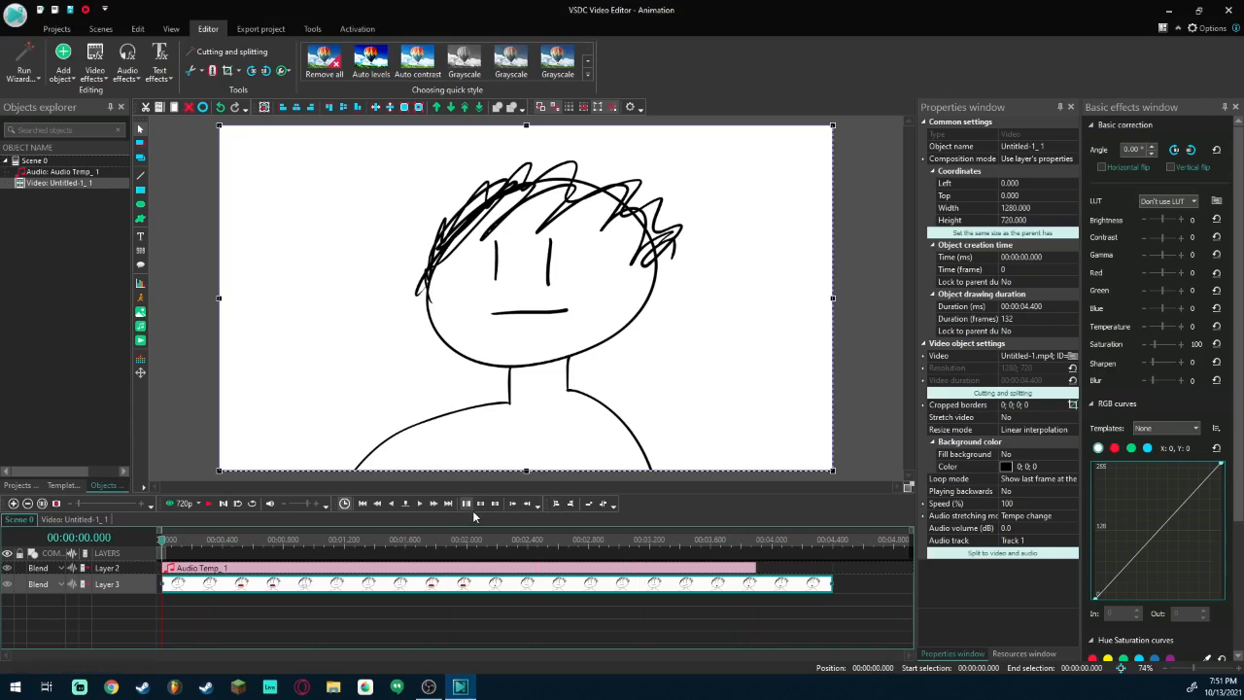
left_click(210, 505)
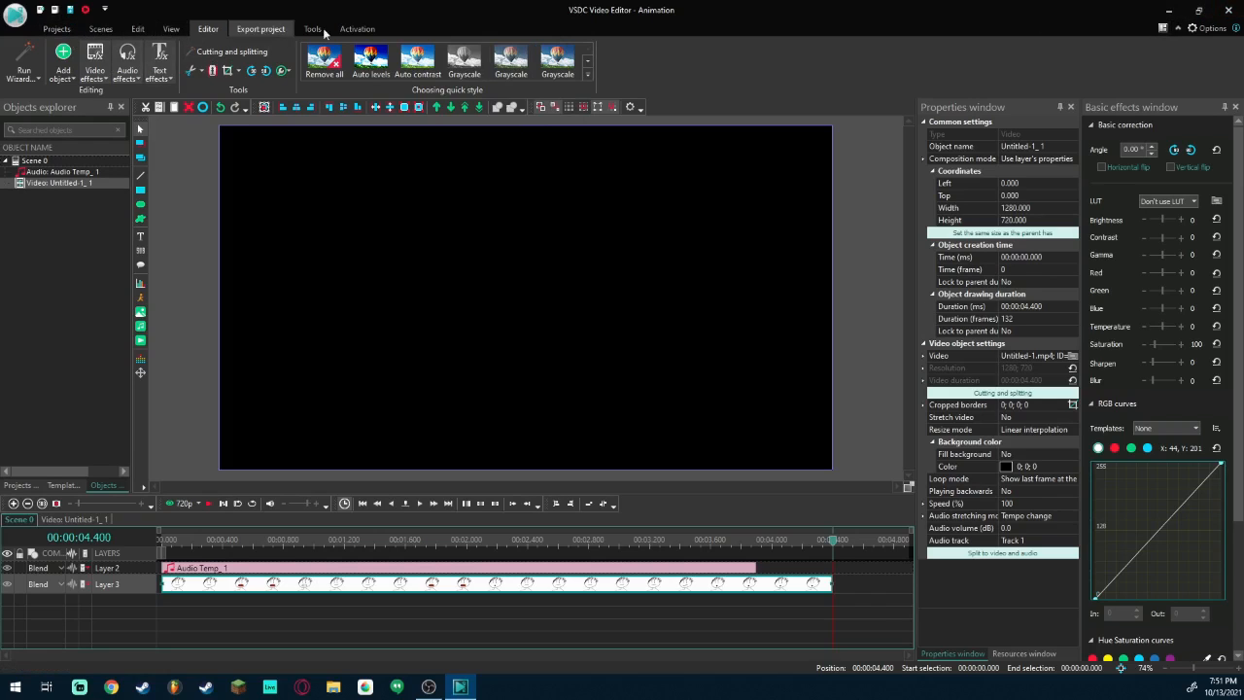
Export the project as Animation.avi with the H.264 / AVC profile, continuing without premium features, and close the editor without saving the project.
left_click(56, 28)
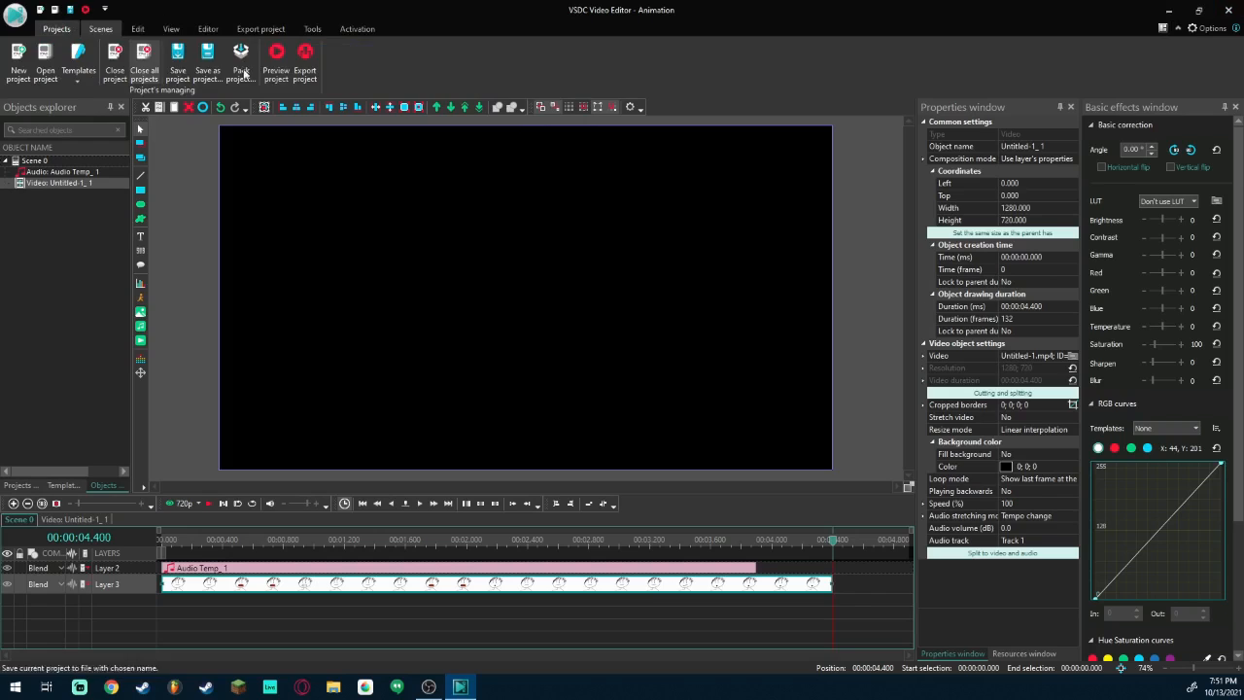
left_click(307, 69)
left_click(527, 61)
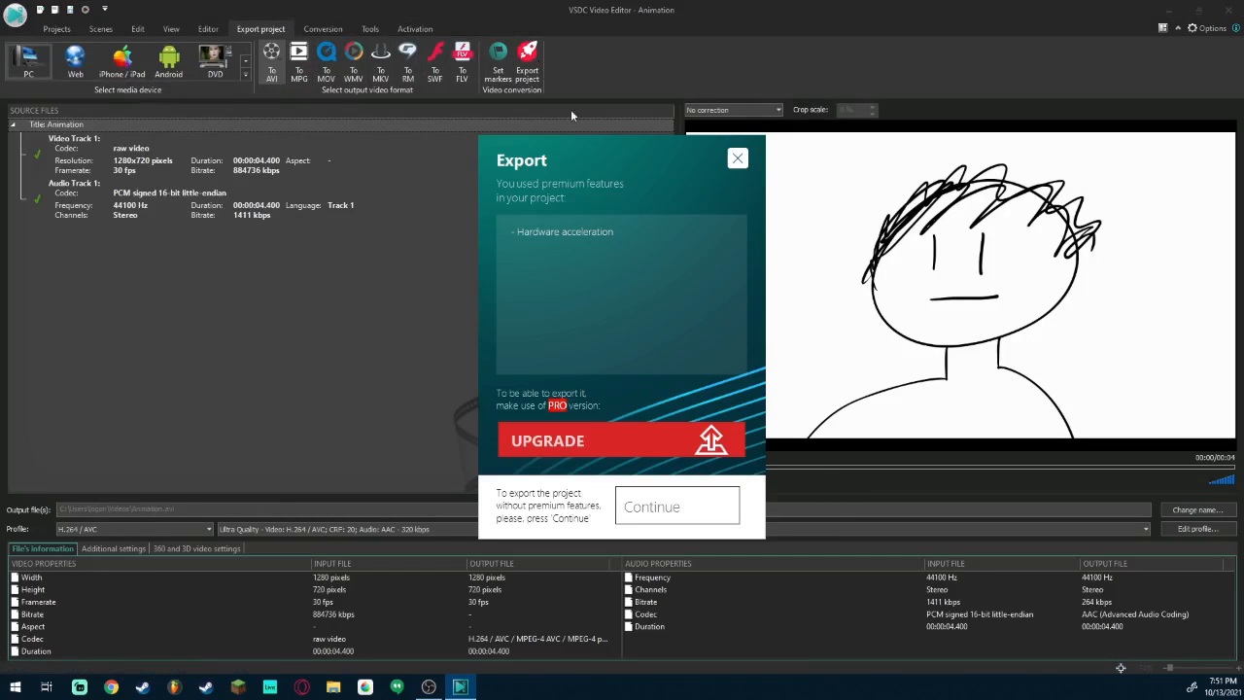
left_click(672, 498)
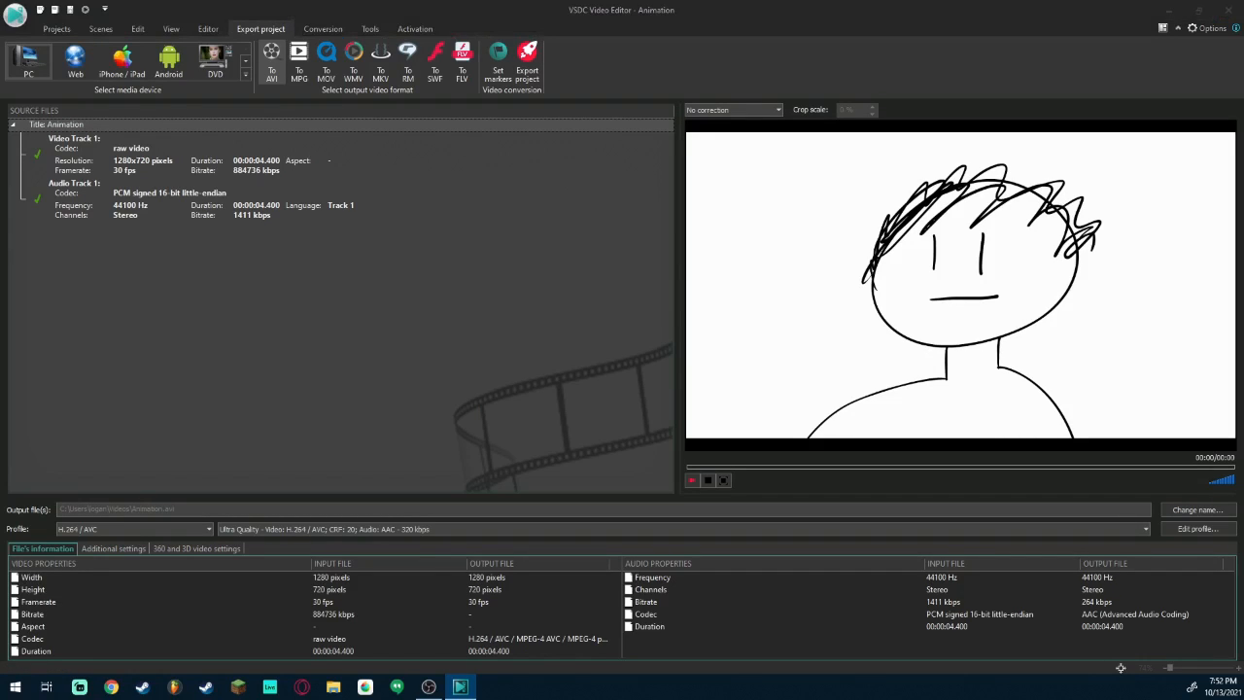
left_click(1229, 10)
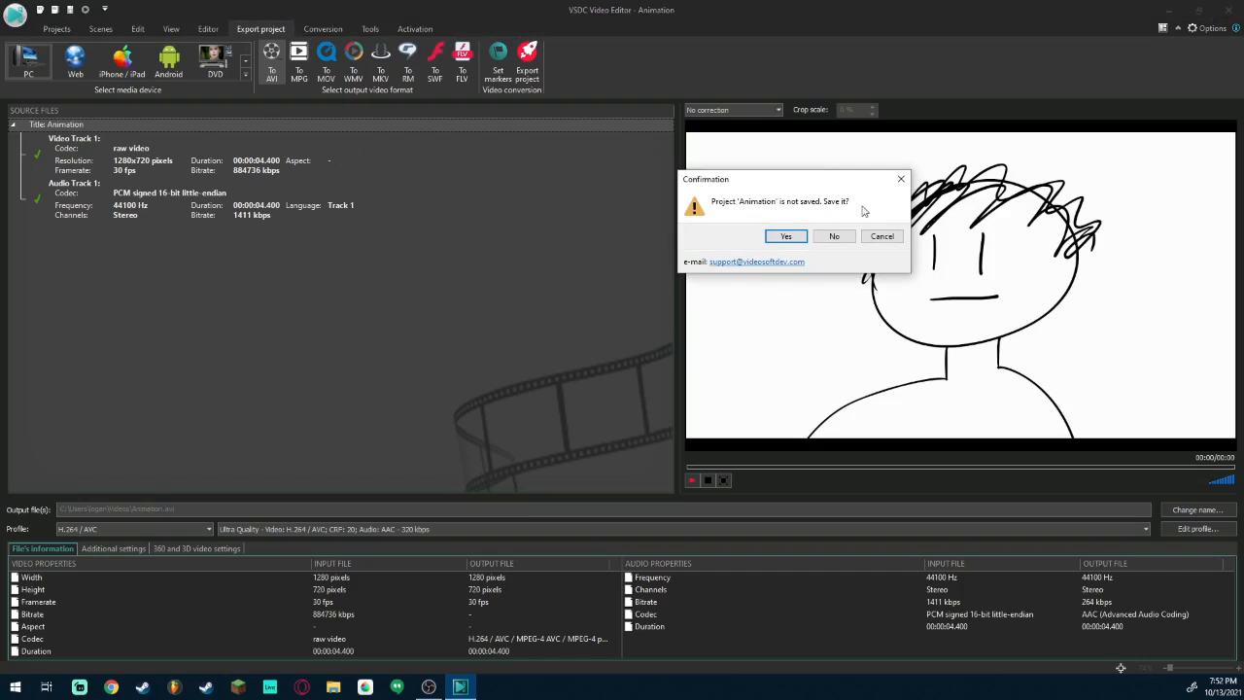
left_click(834, 237)
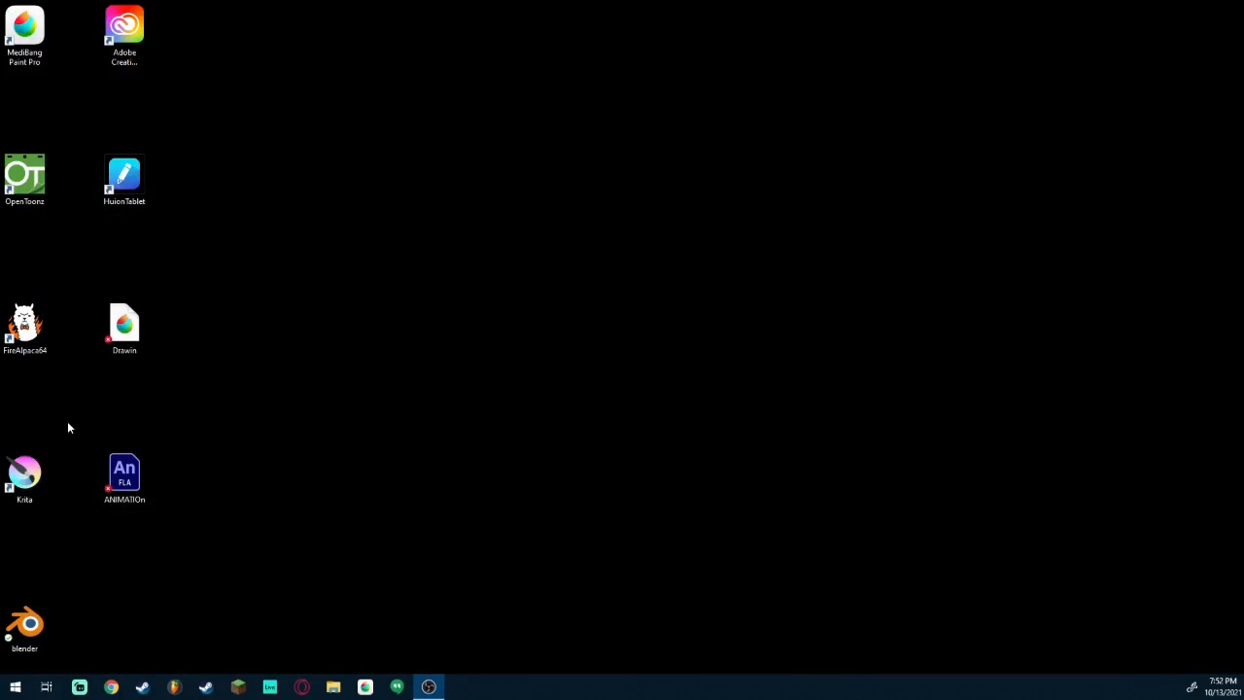
Open File Explorer at the Videos folder and play the exported Animation video.
left_click(334, 686)
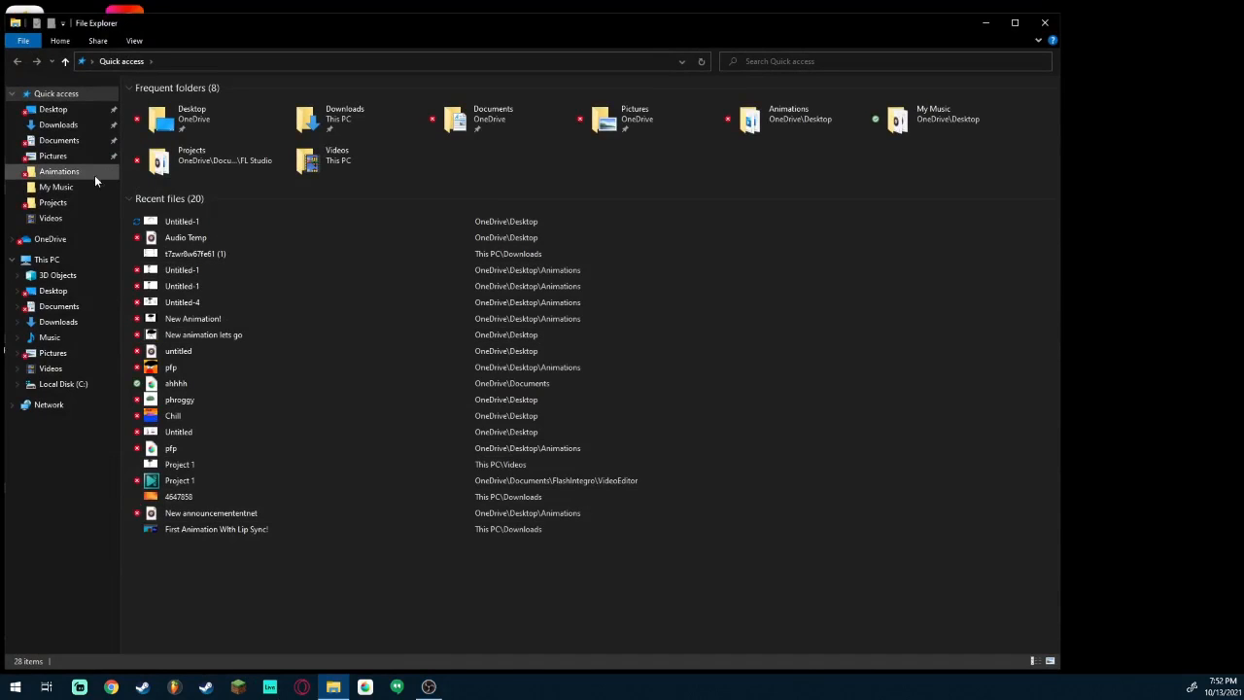
left_click(54, 205)
left_click(67, 238)
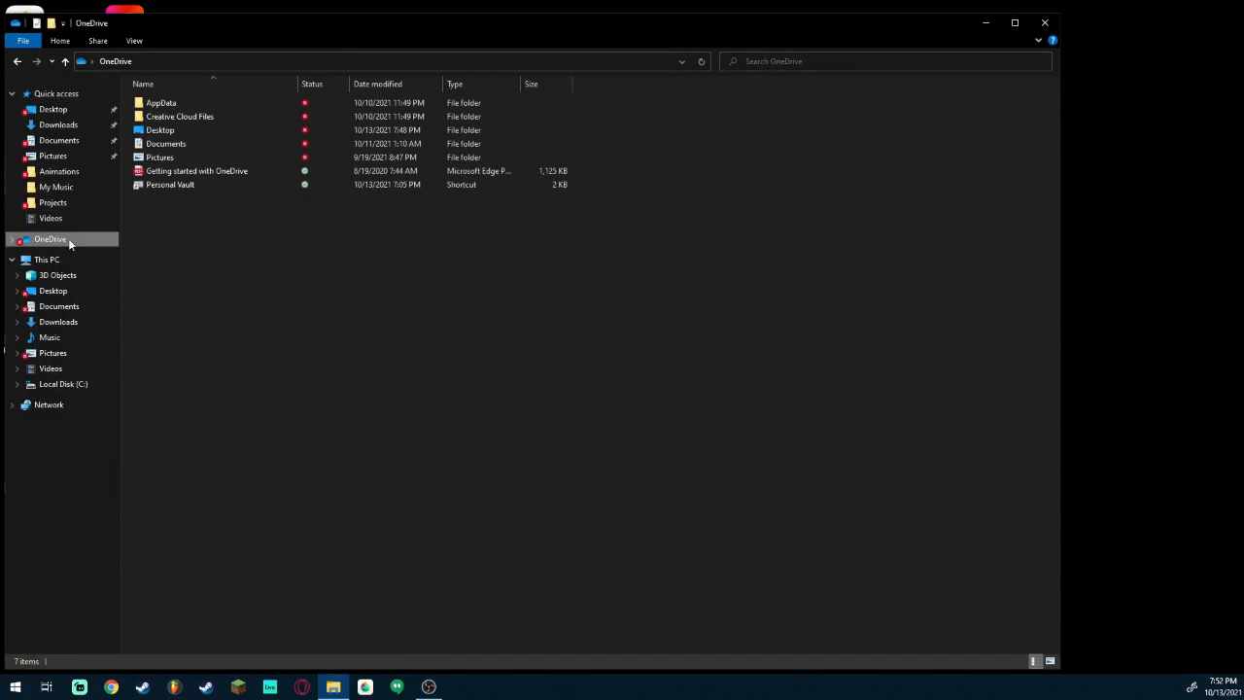
left_click(75, 365)
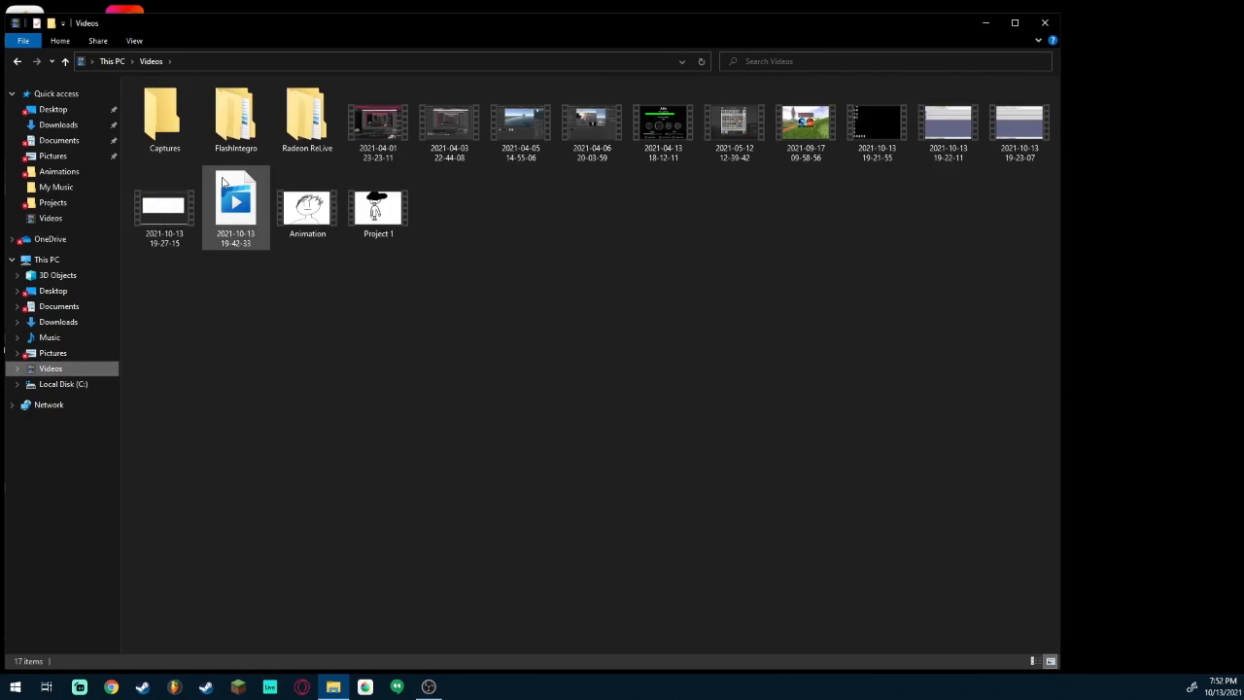
double_click(328, 216)
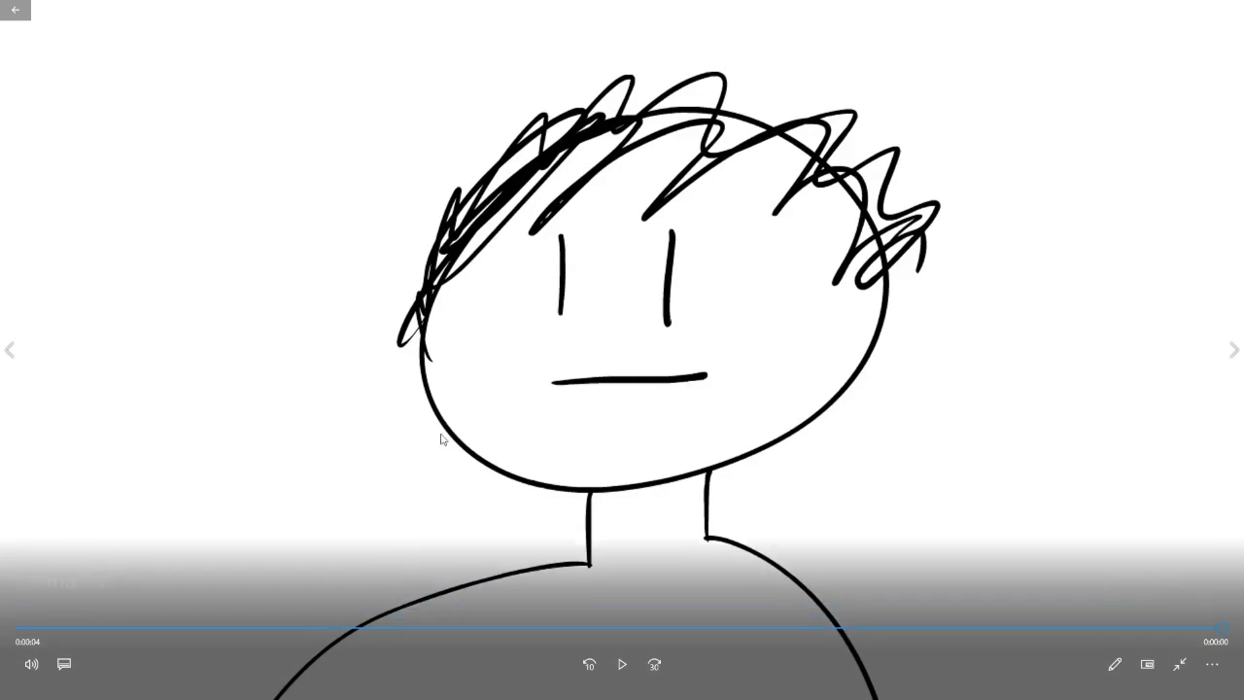
Replay the Animation video from near its beginning, and close the video player and File Explorer.
left_click_drag(424, 630, 172, 607)
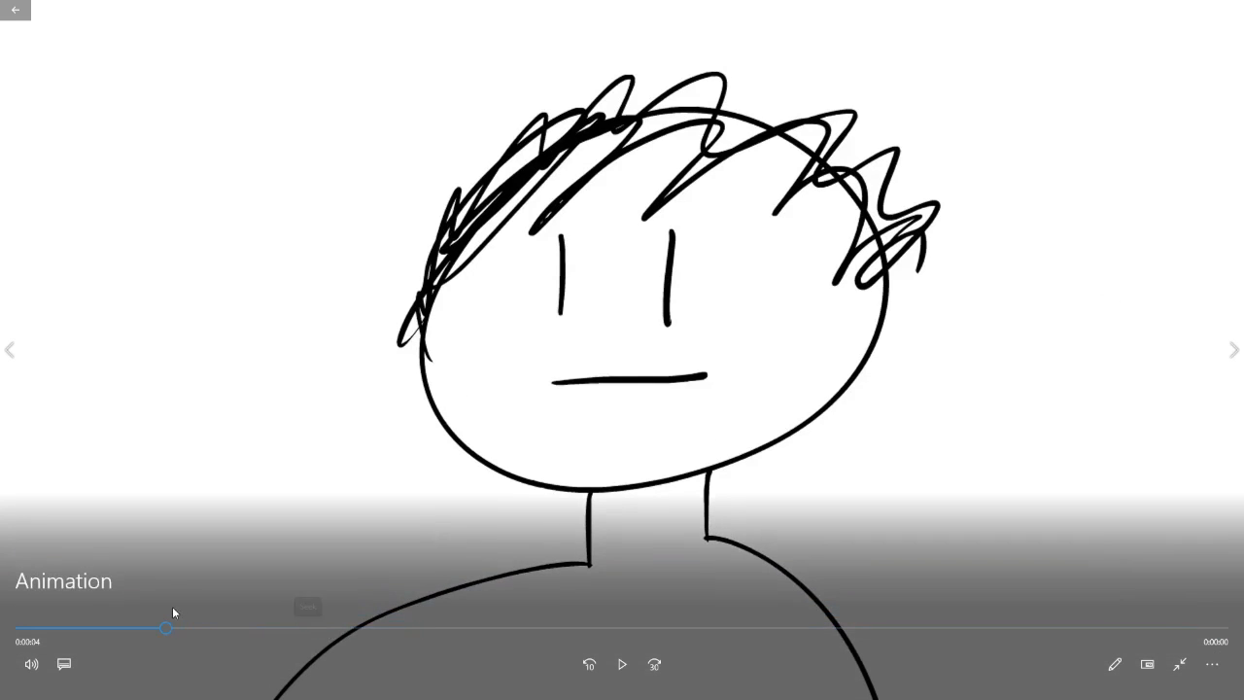
left_click(616, 681)
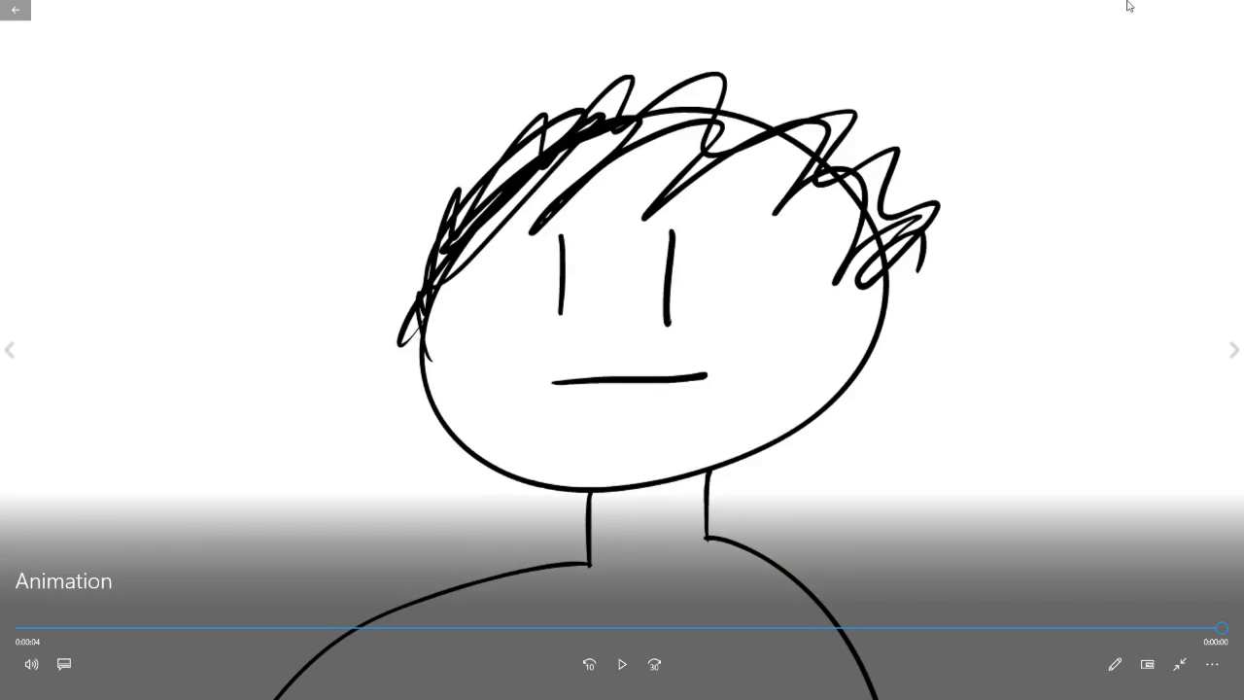
left_click(1227, 8)
left_click(1044, 24)
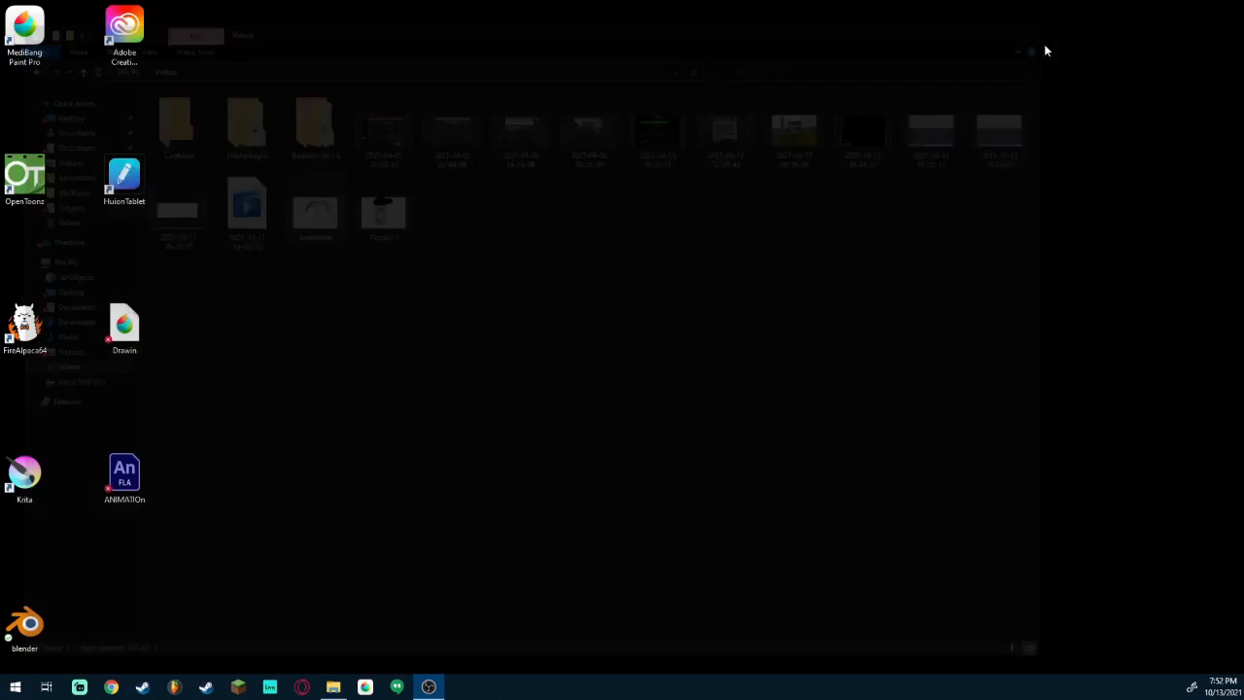